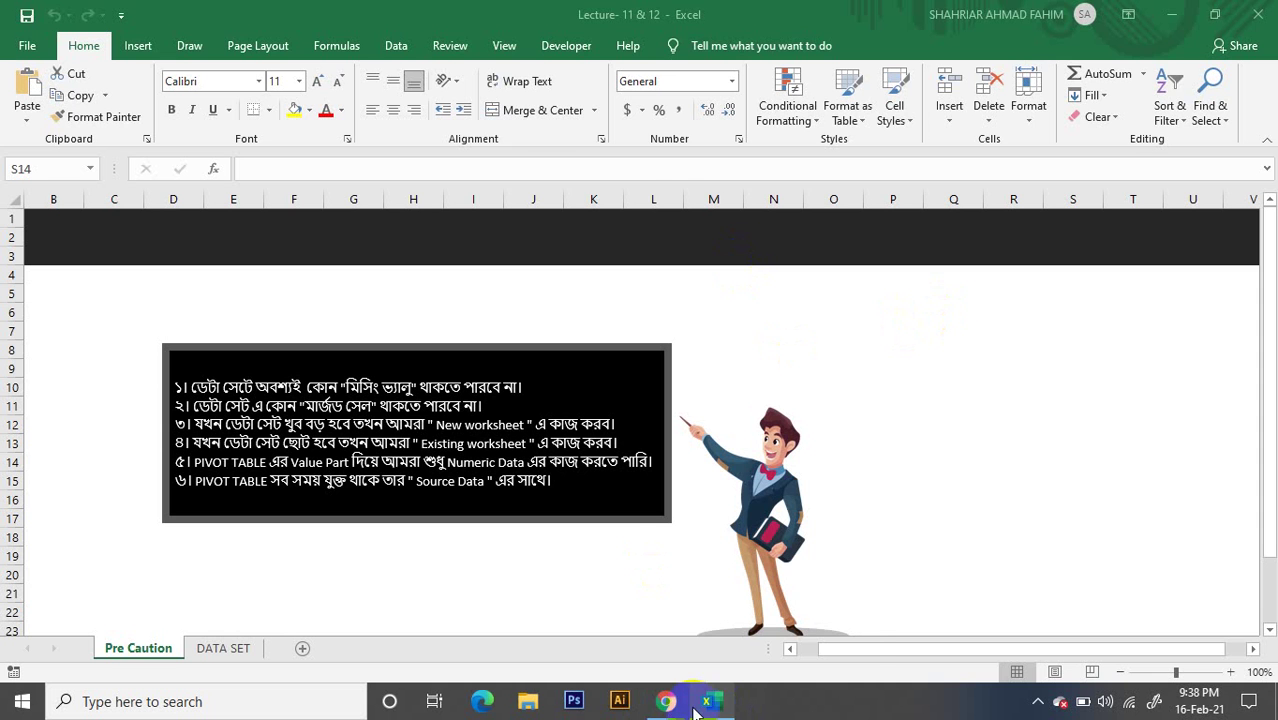
Switch to the Google Meet call in Chrome, admit the waiting participant, and return to the Excel workbook
{"action": "mouse_move", "coordinate": [665, 701]}
{"action": "left_click", "coordinate": [620, 620]}
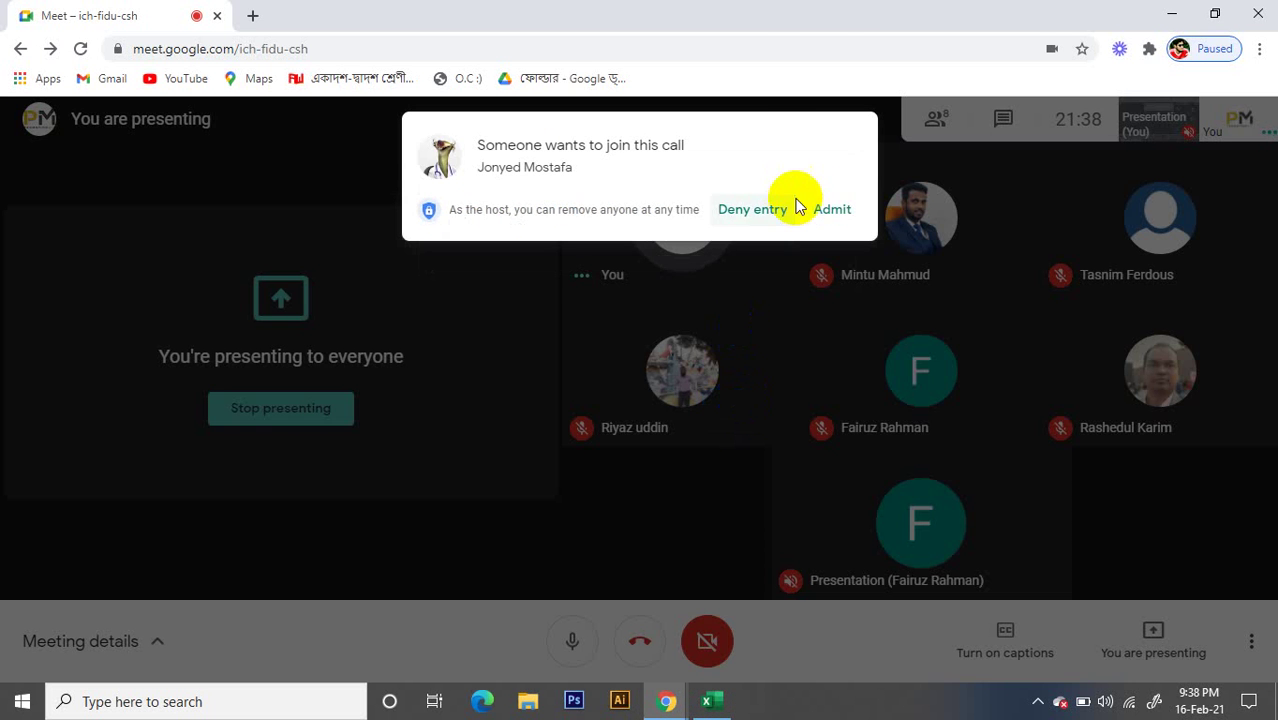
{"action": "left_click", "coordinate": [829, 213]}
{"action": "left_click", "coordinate": [711, 701]}
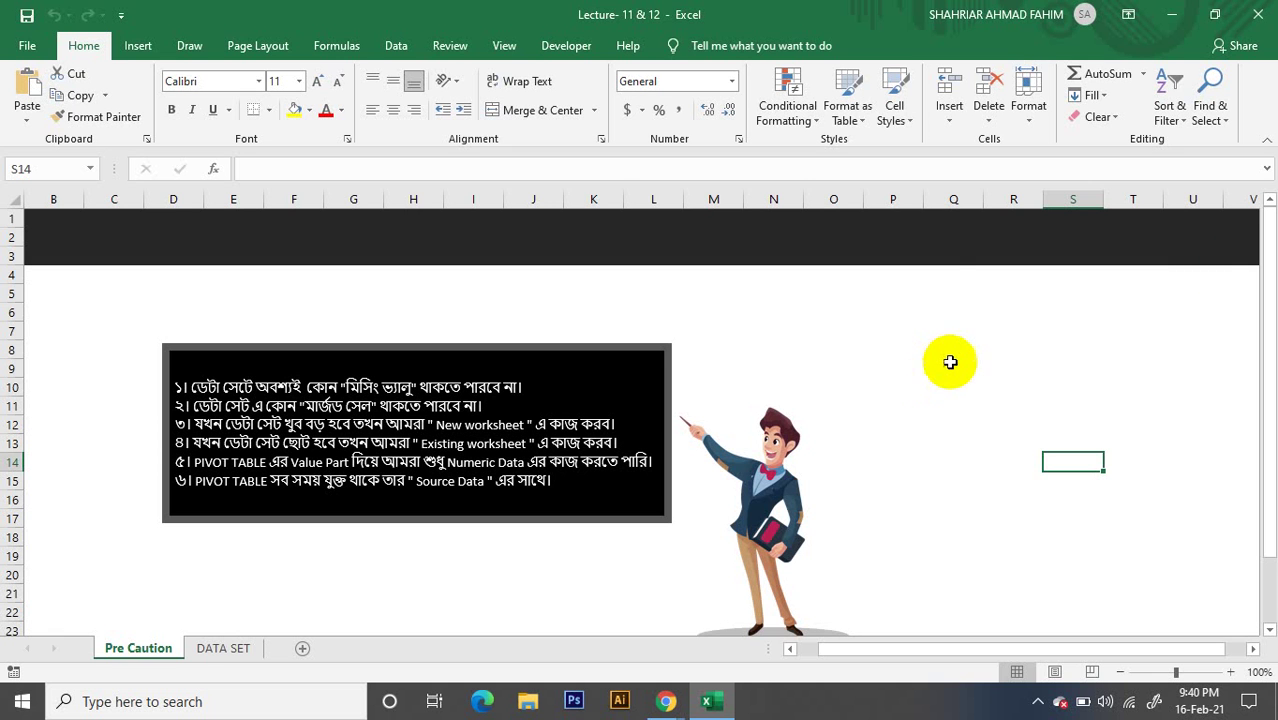
{"action": "left_click_drag", "start_coordinate": [870, 328], "coordinate": [1027, 414]}
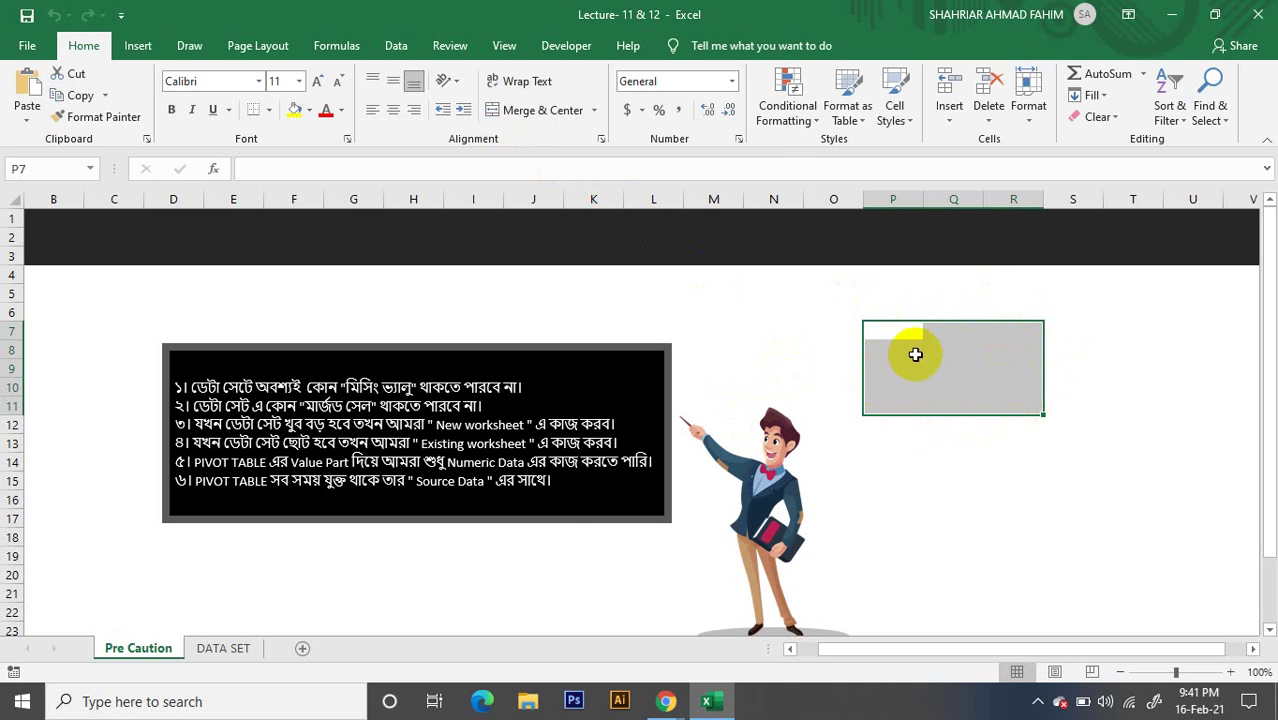
{"action": "left_click", "coordinate": [866, 404]}
{"action": "left_click", "coordinate": [976, 328]}
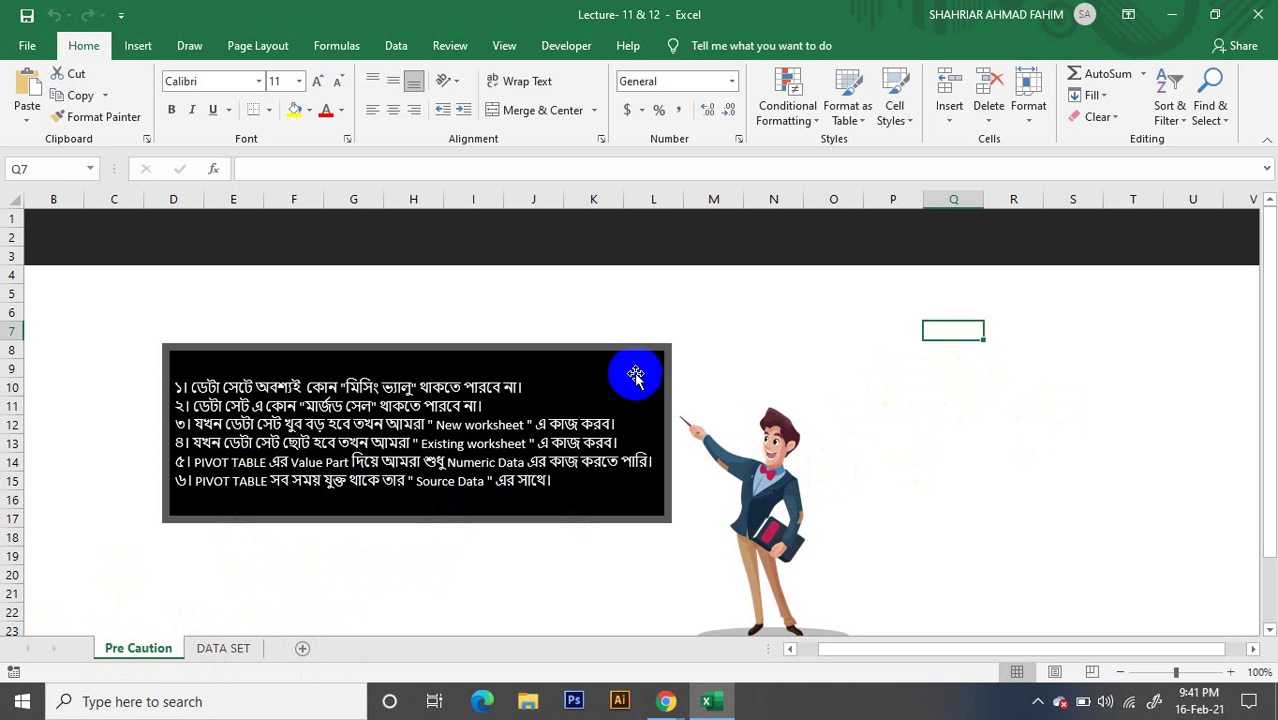
Review the notes on worksheet placement, the Value part and source data in the Pre Caution text box
{"action": "left_click", "coordinate": [494, 425]}
{"action": "left_click_drag", "start_coordinate": [497, 426], "coordinate": [531, 427]}
{"action": "left_click", "coordinate": [524, 436]}
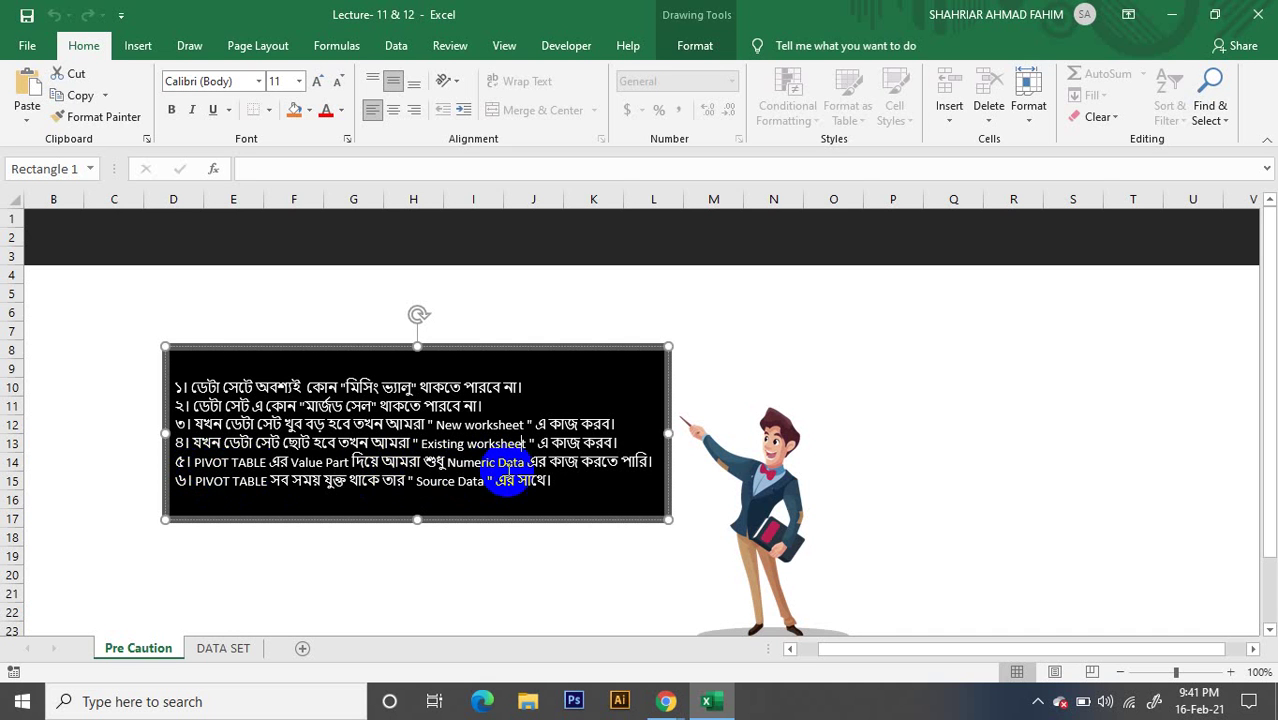
{"action": "left_click_drag", "start_coordinate": [290, 462], "coordinate": [350, 463]}
{"action": "left_click", "coordinate": [468, 478]}
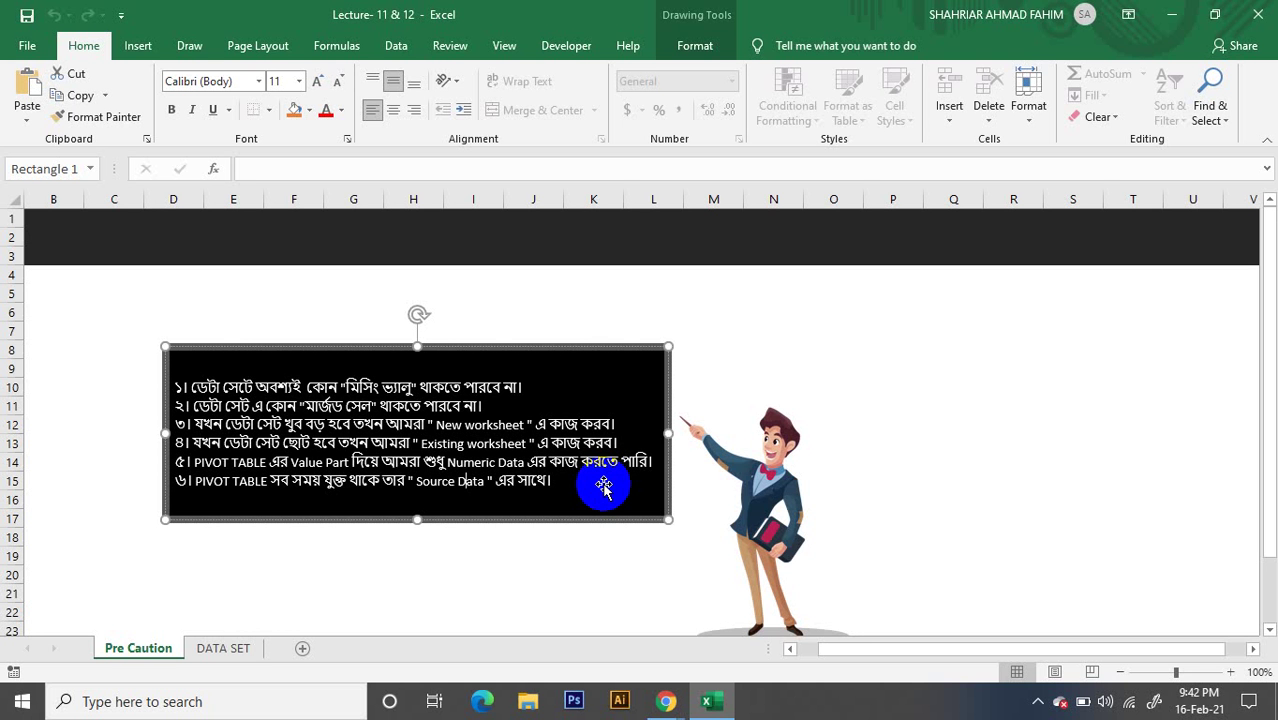
Go to the DATA SET sheet and examine its column headers, including Fiscal and QTY
{"action": "left_click", "coordinate": [245, 648]}
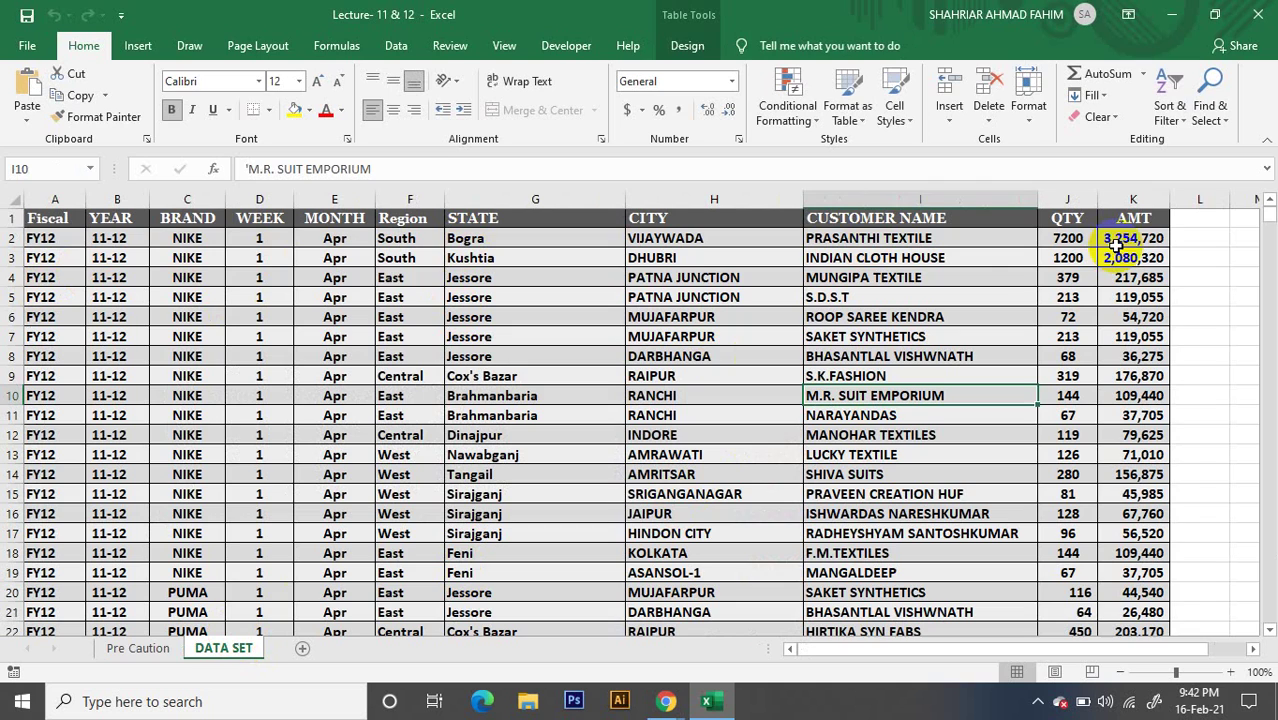
{"action": "left_click", "coordinate": [180, 226]}
{"action": "left_click", "coordinate": [55, 222]}
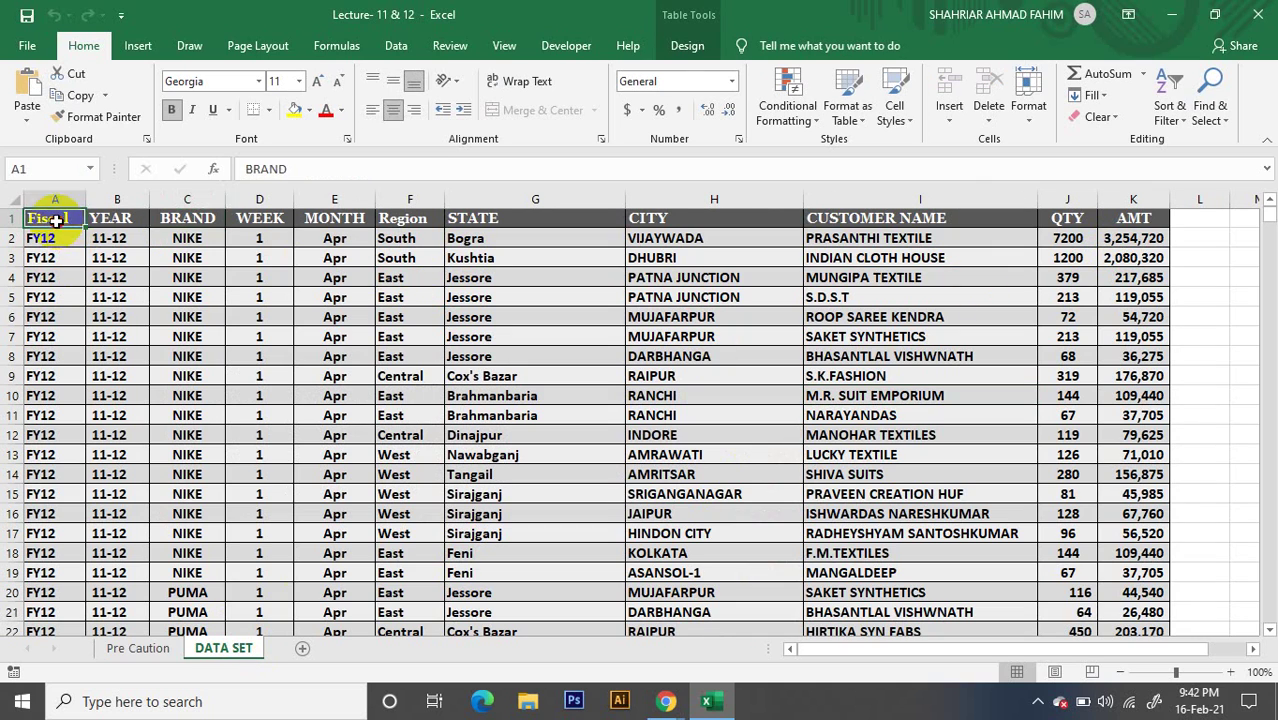
{"action": "left_click", "coordinate": [1066, 218]}
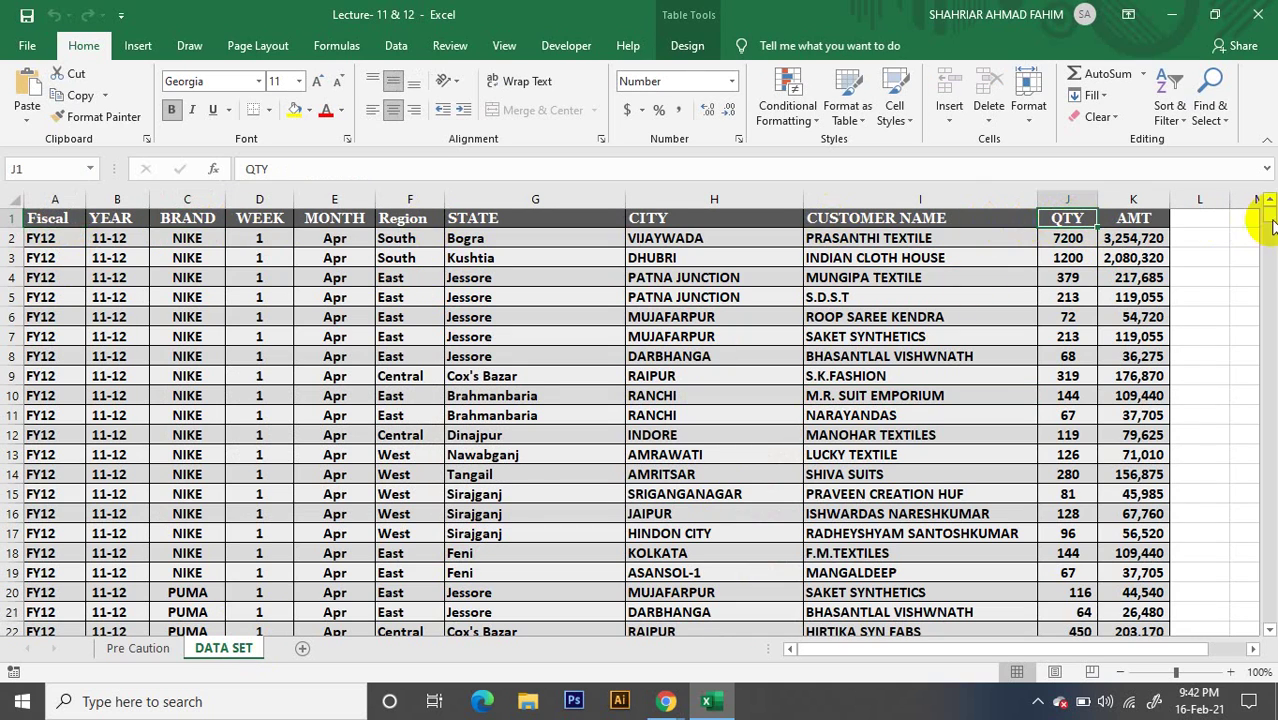
Examine the last records of the data table, down to row 28604
{"action": "left_click_drag", "start_coordinate": [1270, 222], "coordinate": [1270, 614]}
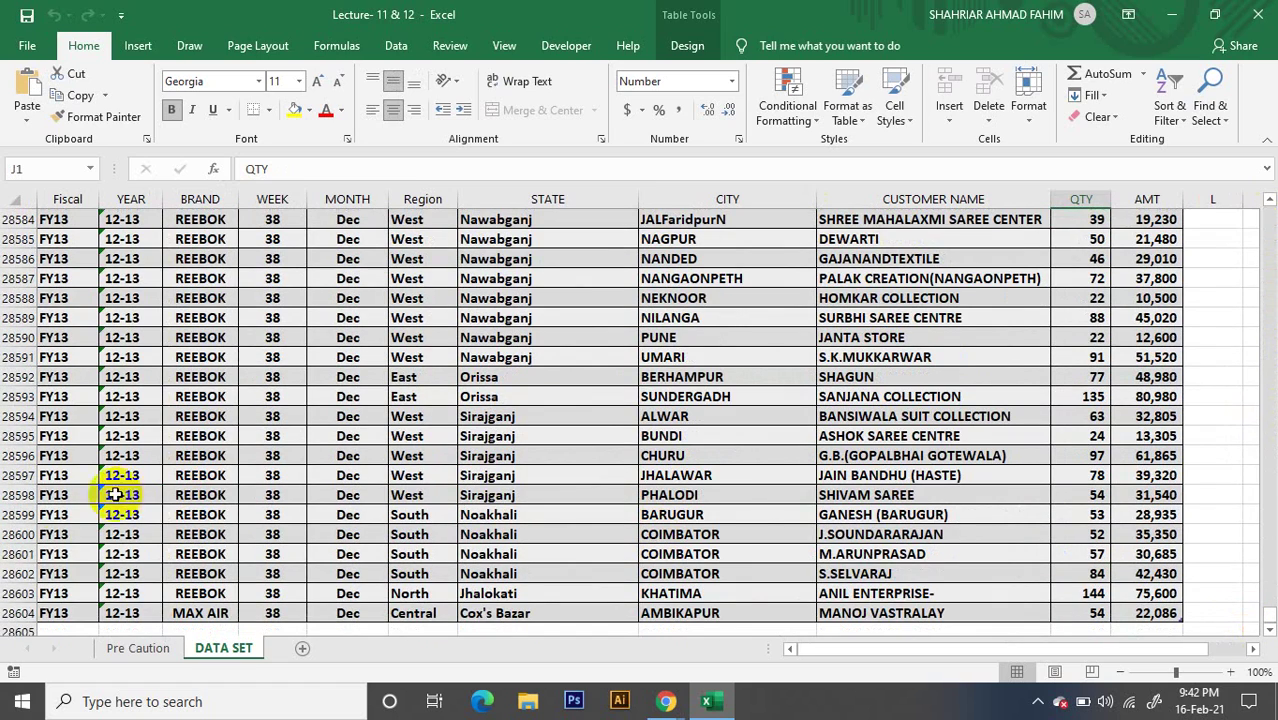
{"action": "left_click", "coordinate": [54, 613]}
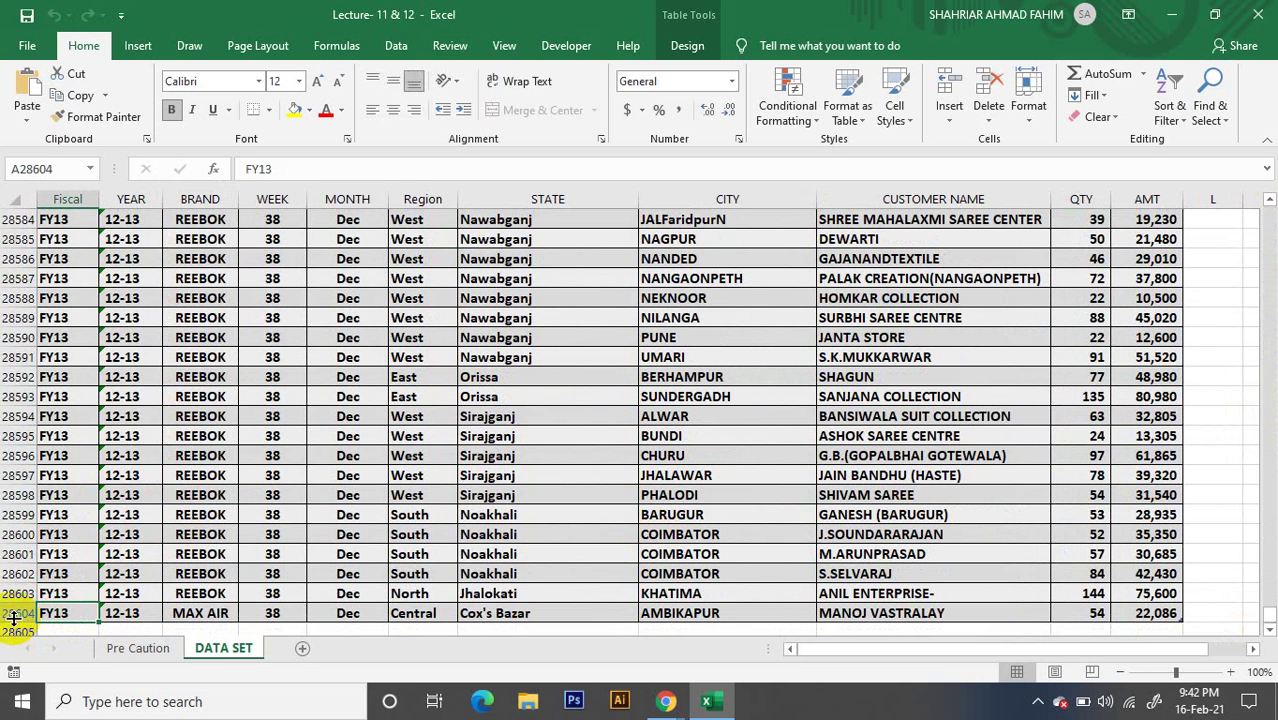
{"action": "left_click", "coordinate": [18, 613]}
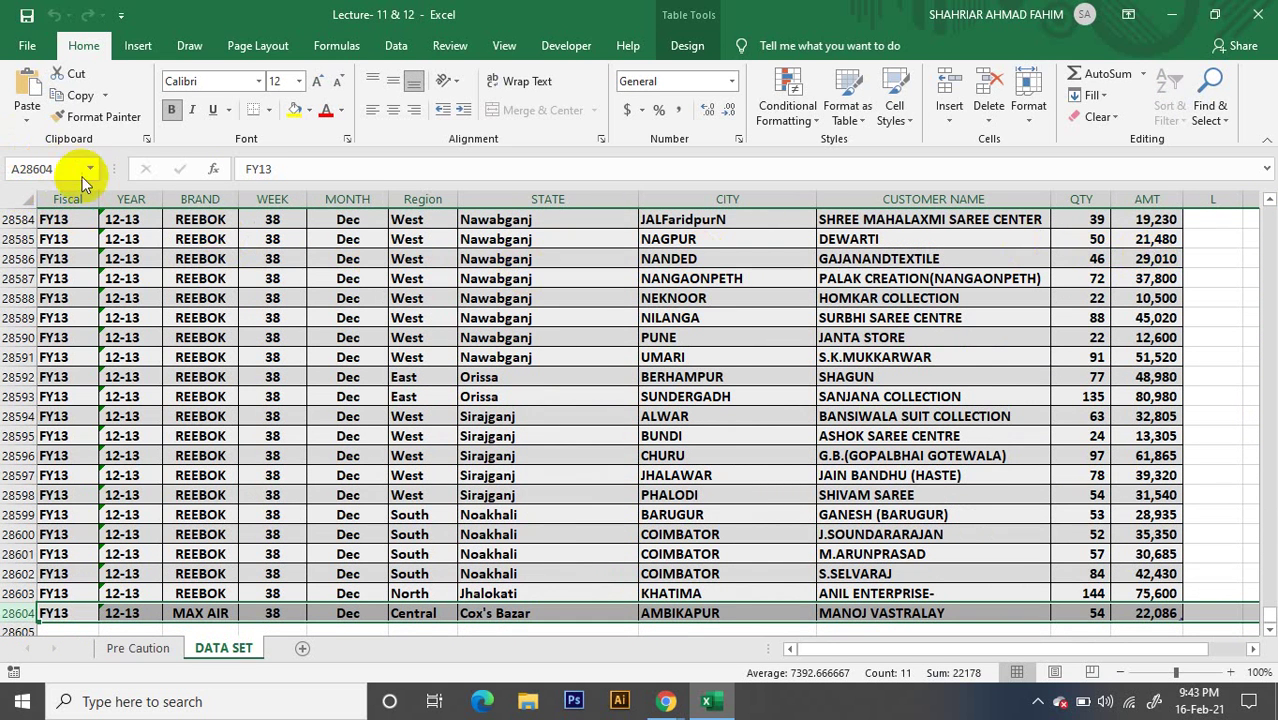
{"action": "left_click", "coordinate": [345, 259]}
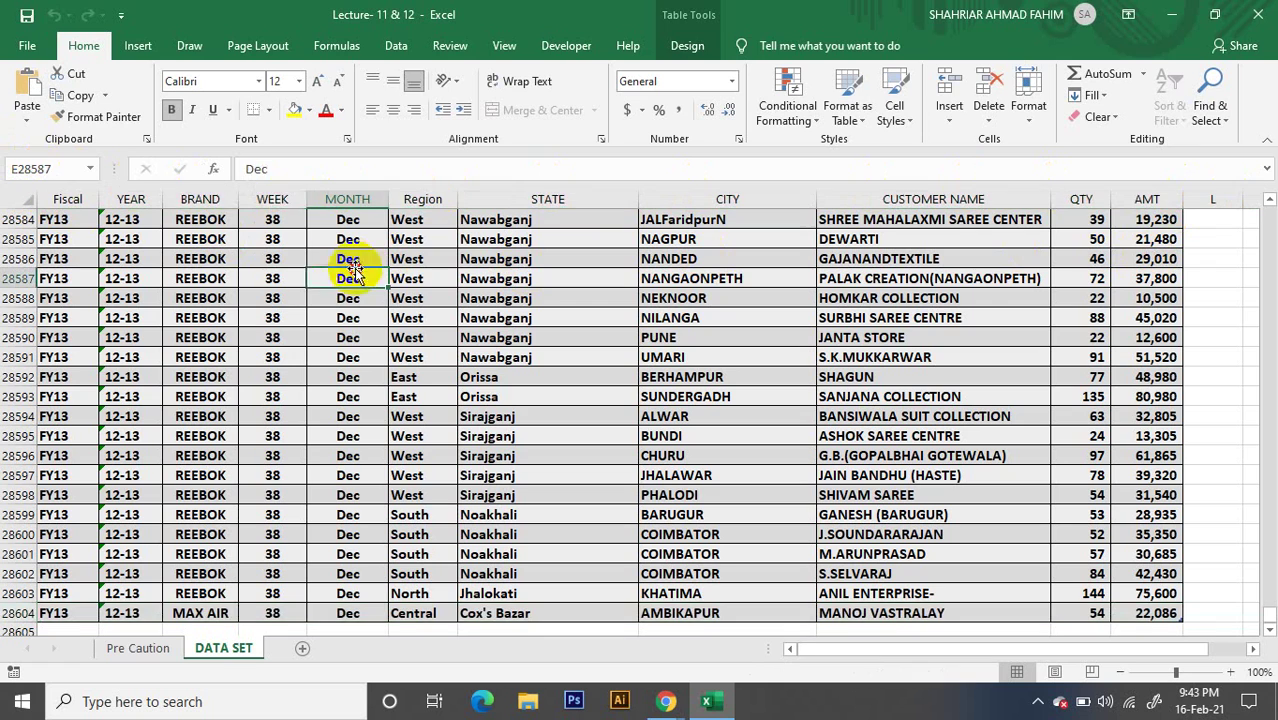
{"action": "left_click", "coordinate": [214, 337]}
{"action": "left_click", "coordinate": [218, 393]}
{"action": "left_click", "coordinate": [490, 395]}
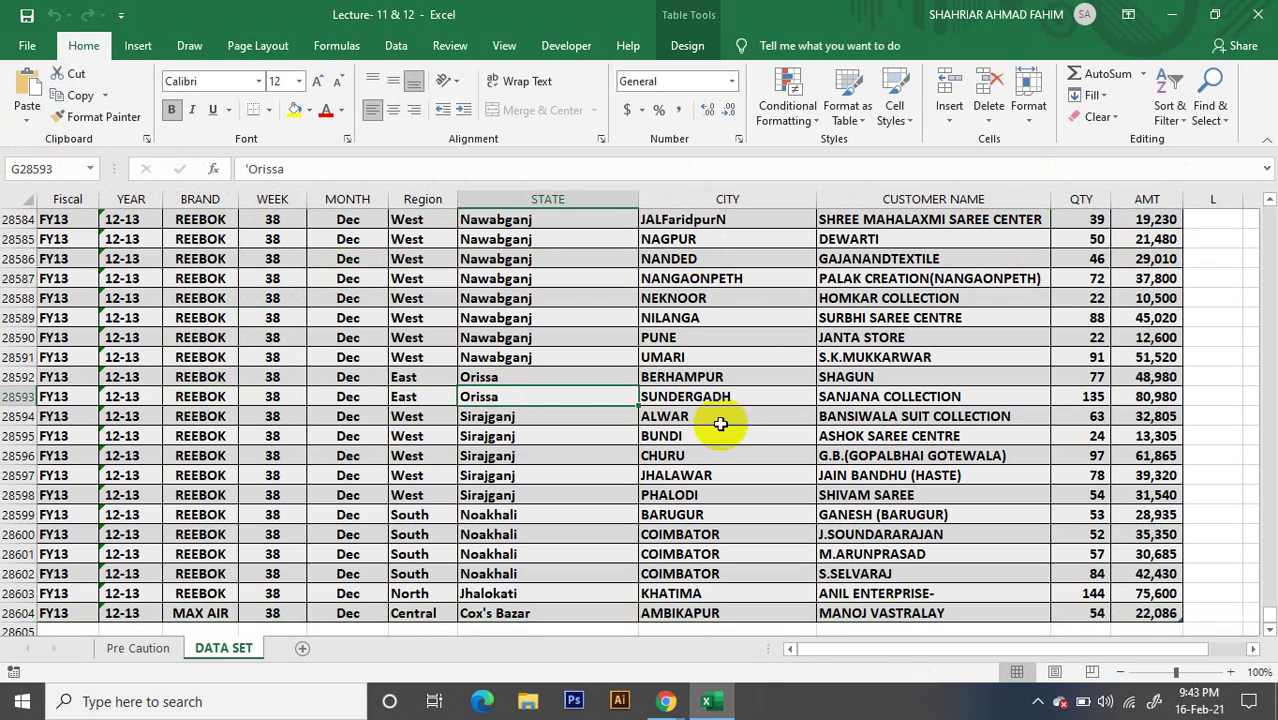
Create a PivotTable from the whole data table, Table1, placed on a new worksheet
{"action": "left_click_drag", "start_coordinate": [1268, 620], "coordinate": [1262, 200]}
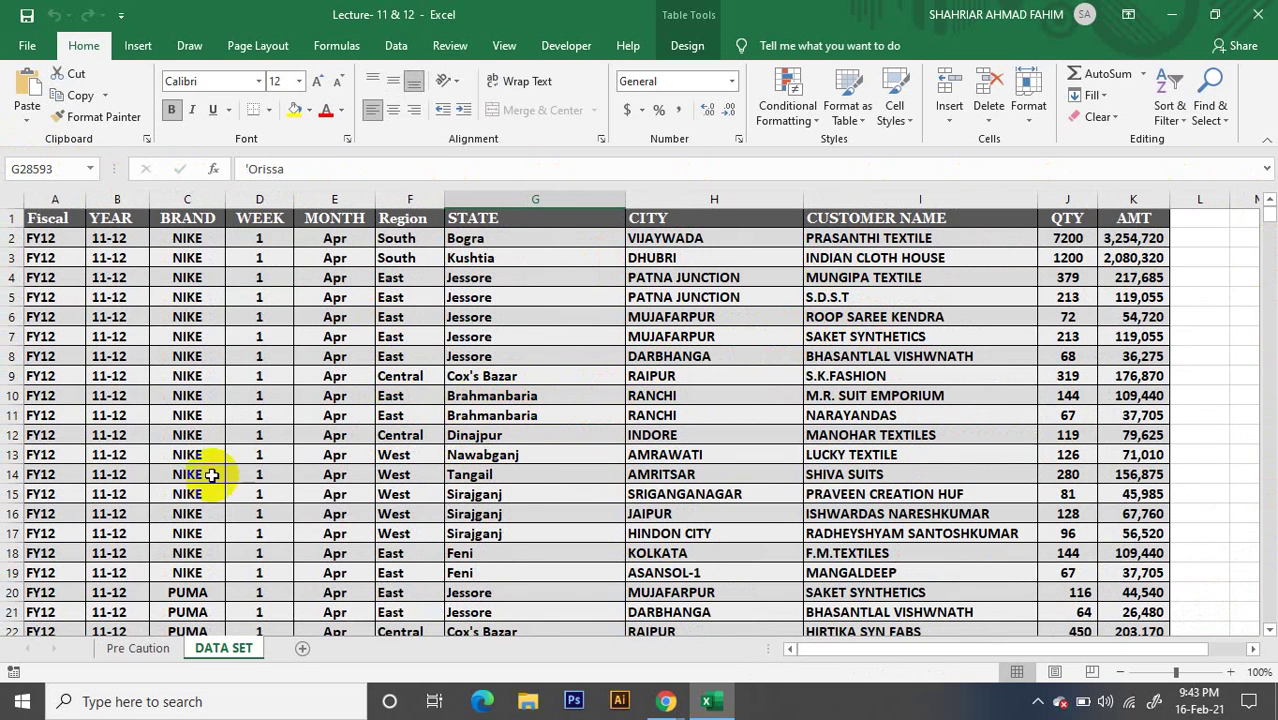
{"action": "left_click", "coordinate": [396, 458]}
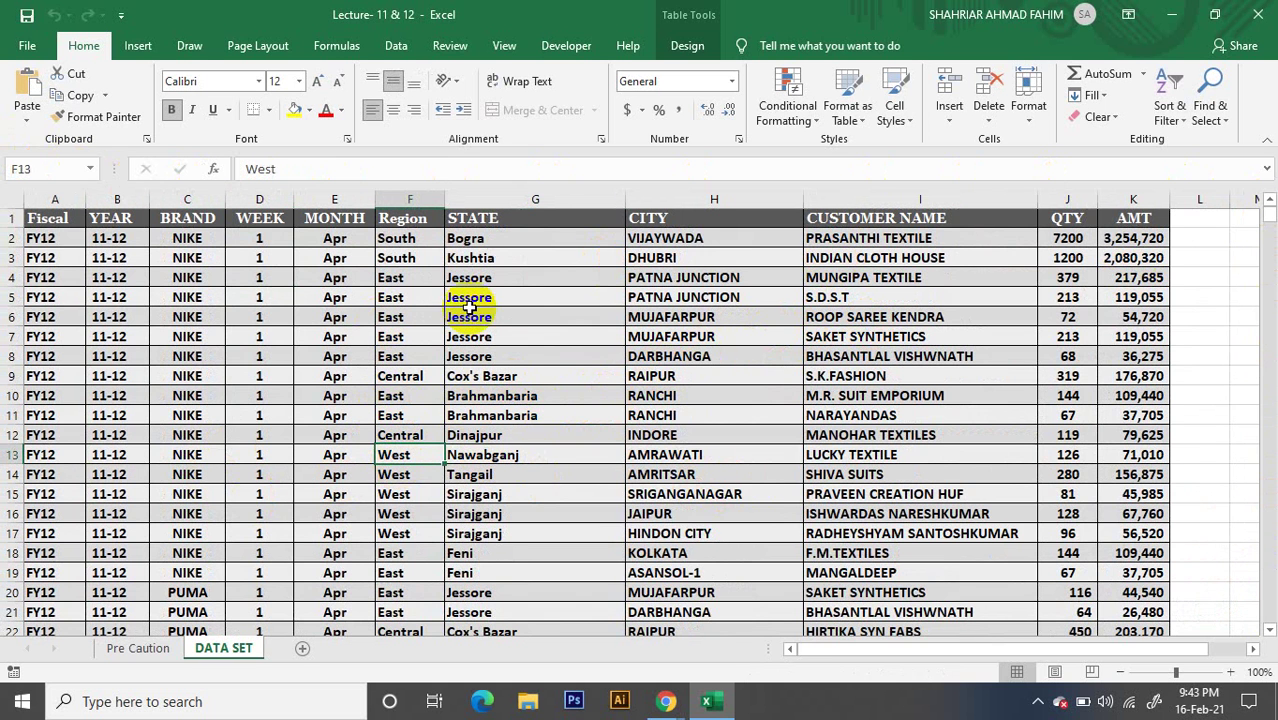
{"action": "key", "text": "ctrl+a"}
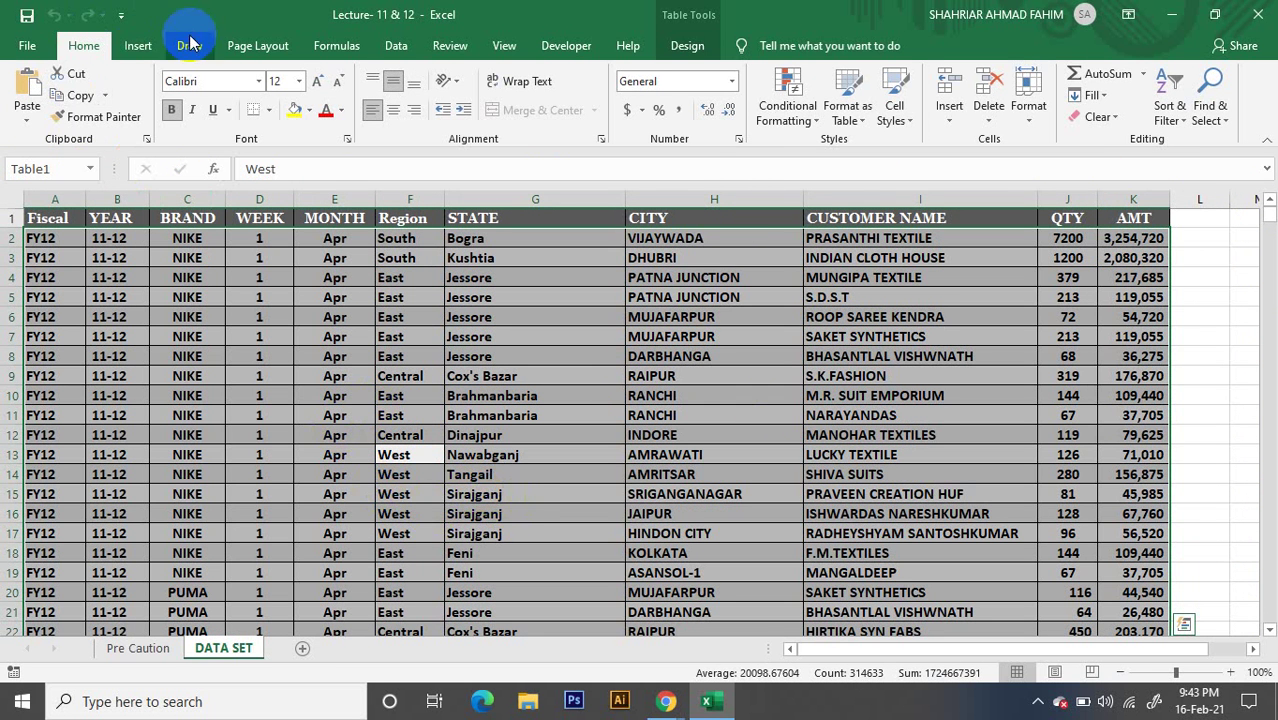
{"action": "left_click", "coordinate": [136, 45]}
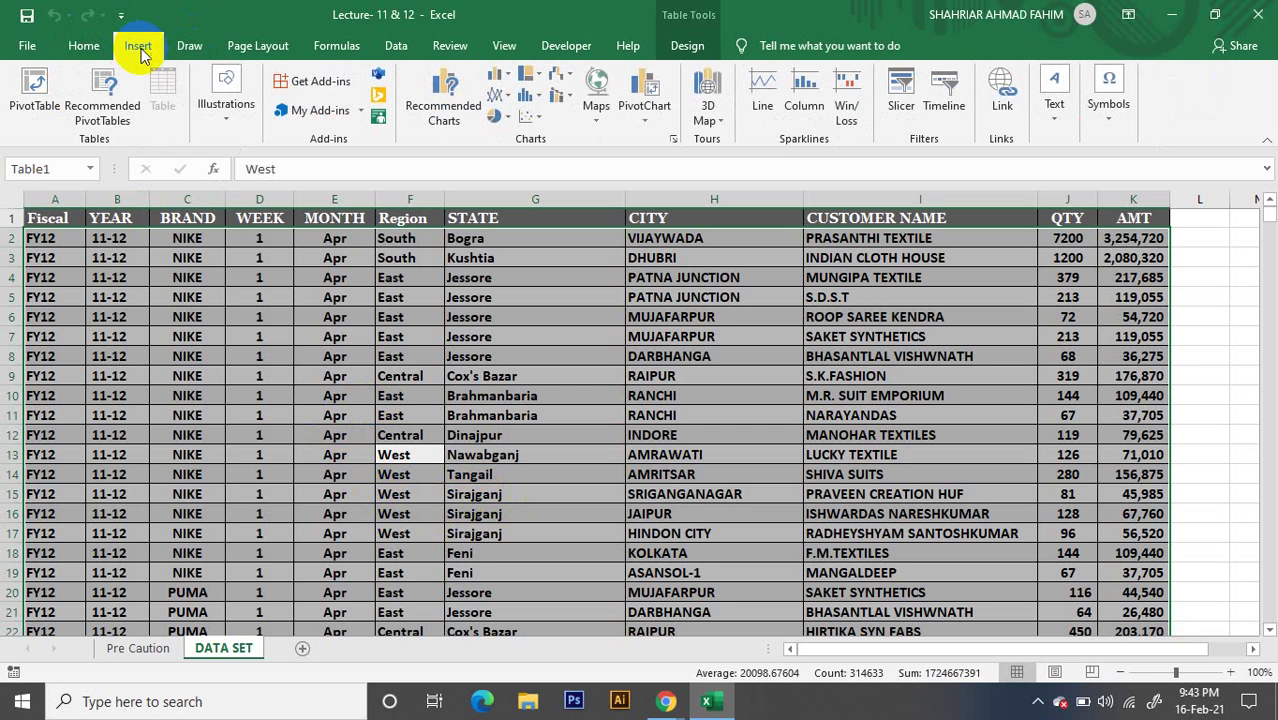
{"action": "left_click", "coordinate": [35, 90]}
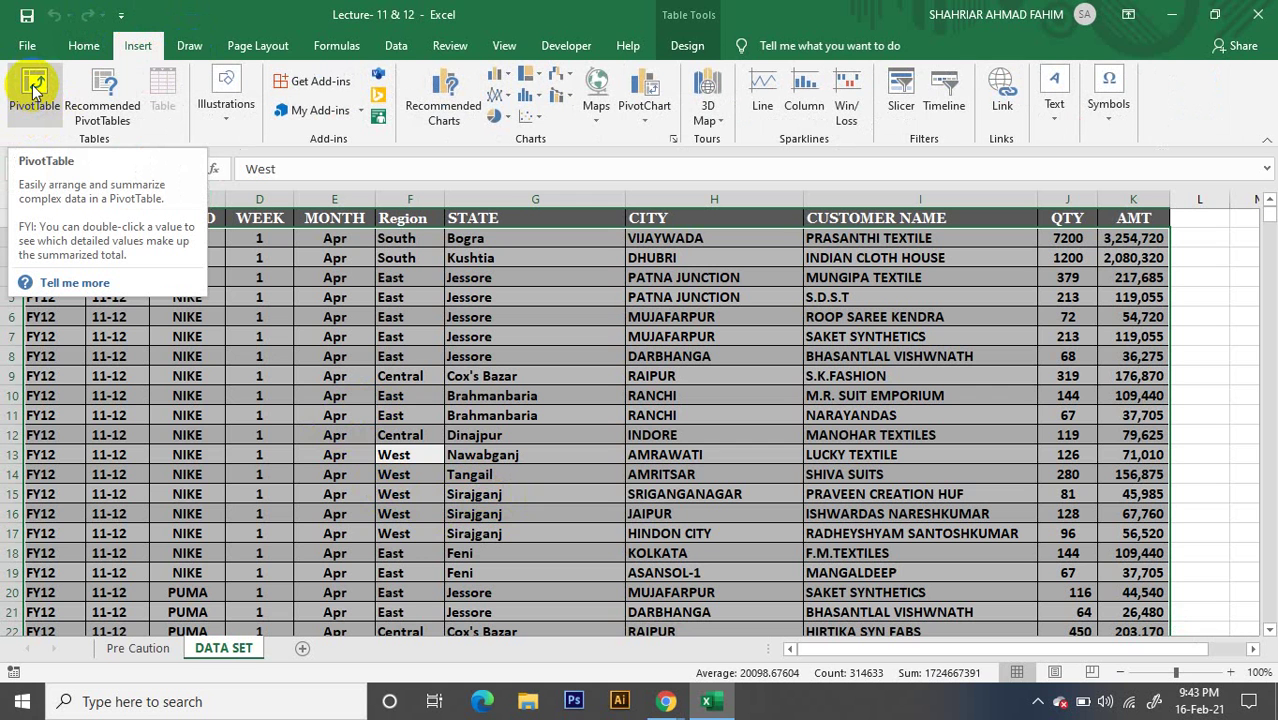
{"action": "left_click", "coordinate": [35, 90]}
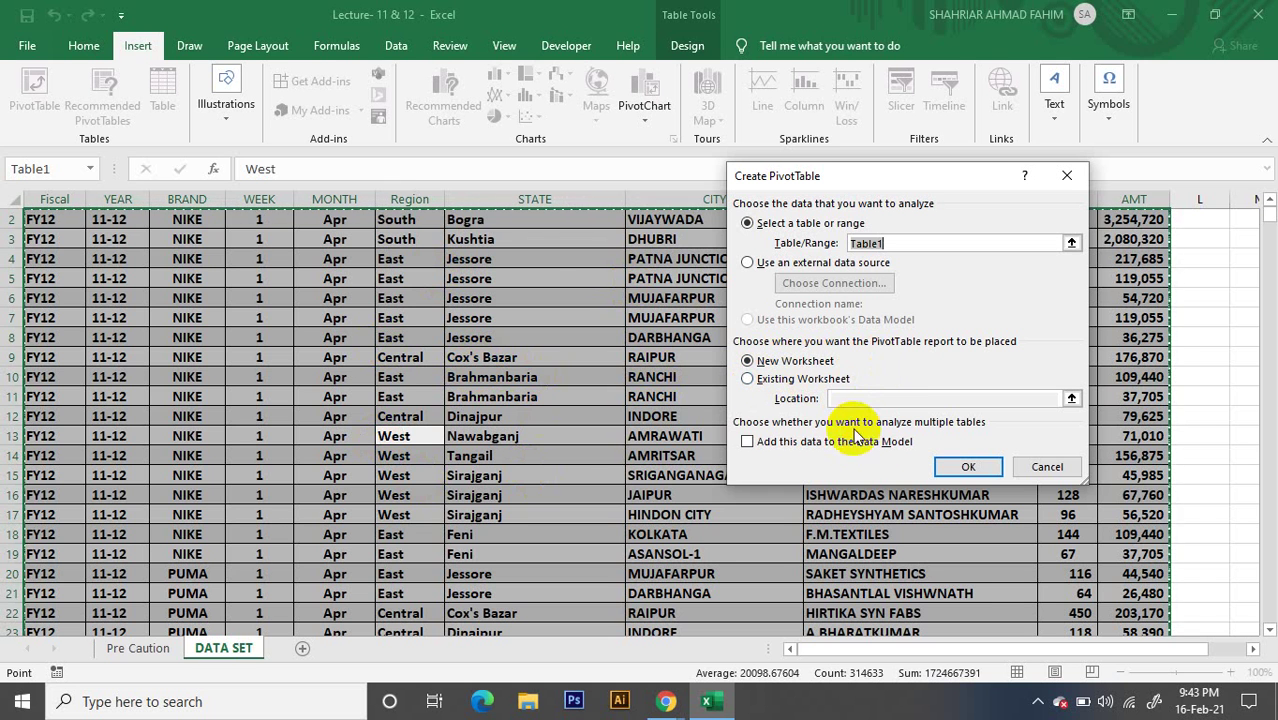
{"action": "left_click", "coordinate": [965, 467]}
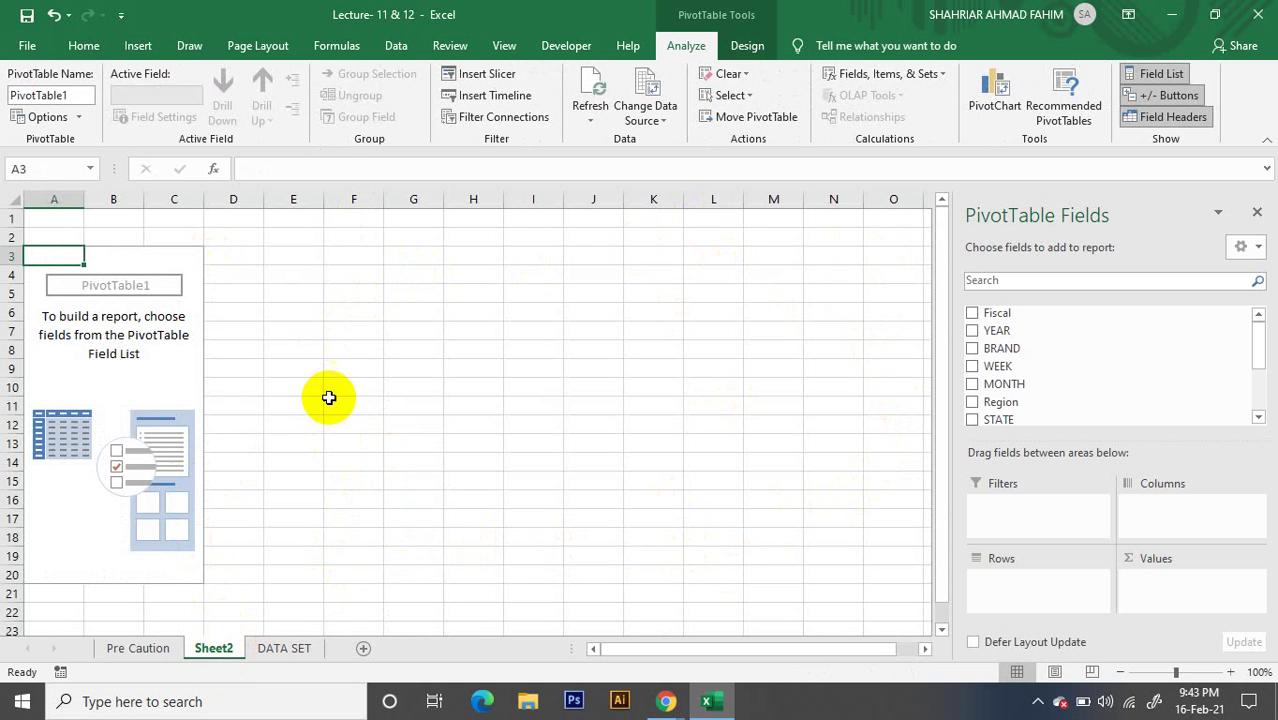
Rename the new worksheet holding the empty PivotTable as PIVOT
{"action": "left_click", "coordinate": [528, 362]}
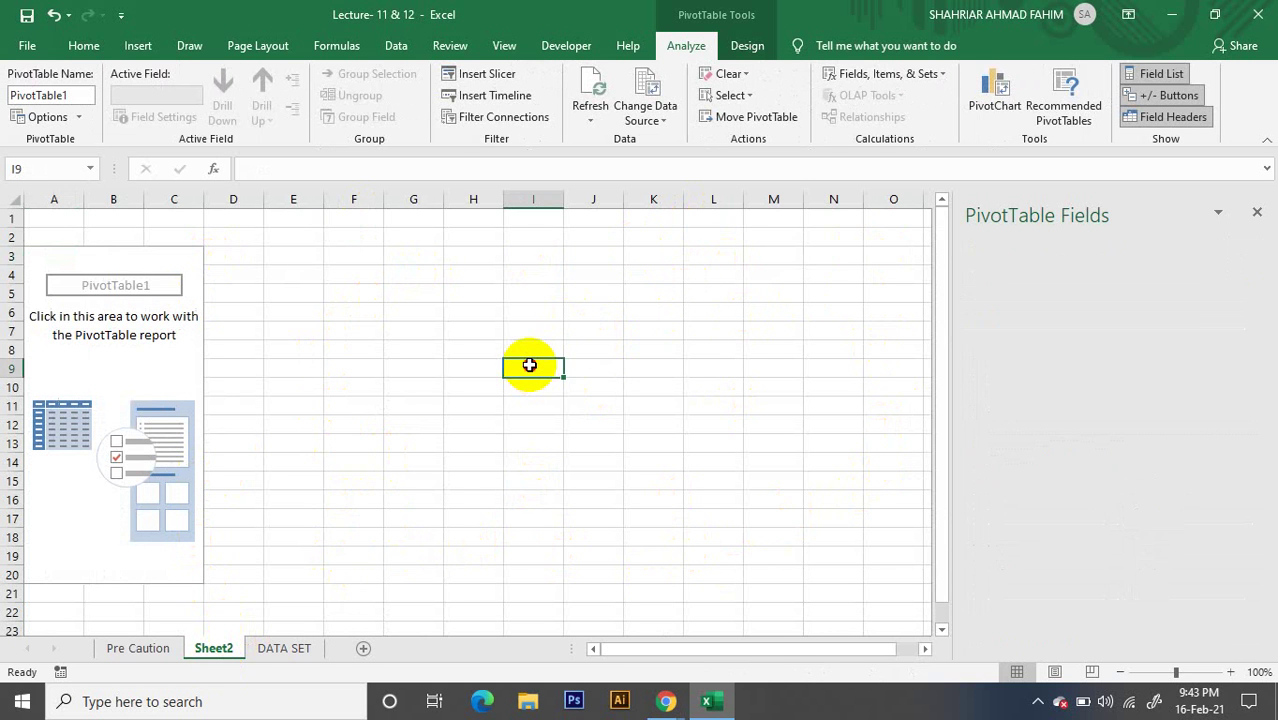
{"action": "left_click", "coordinate": [370, 460]}
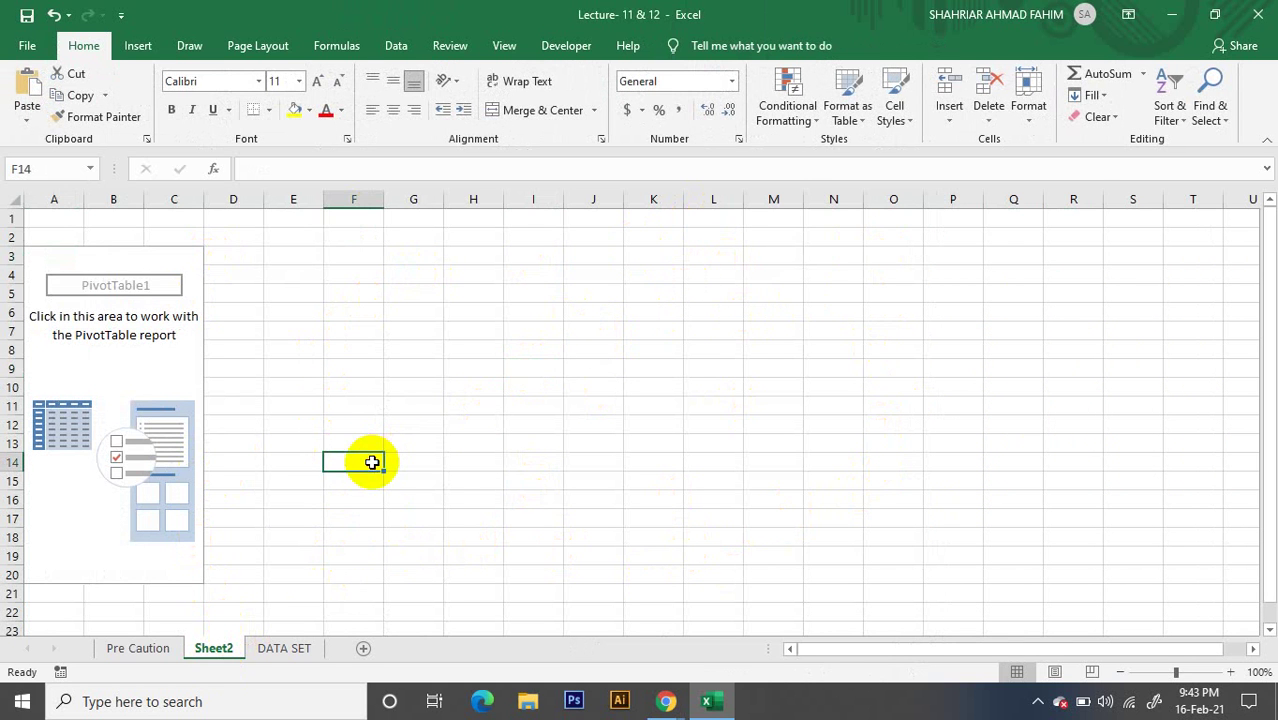
{"action": "double_click", "coordinate": [214, 648]}
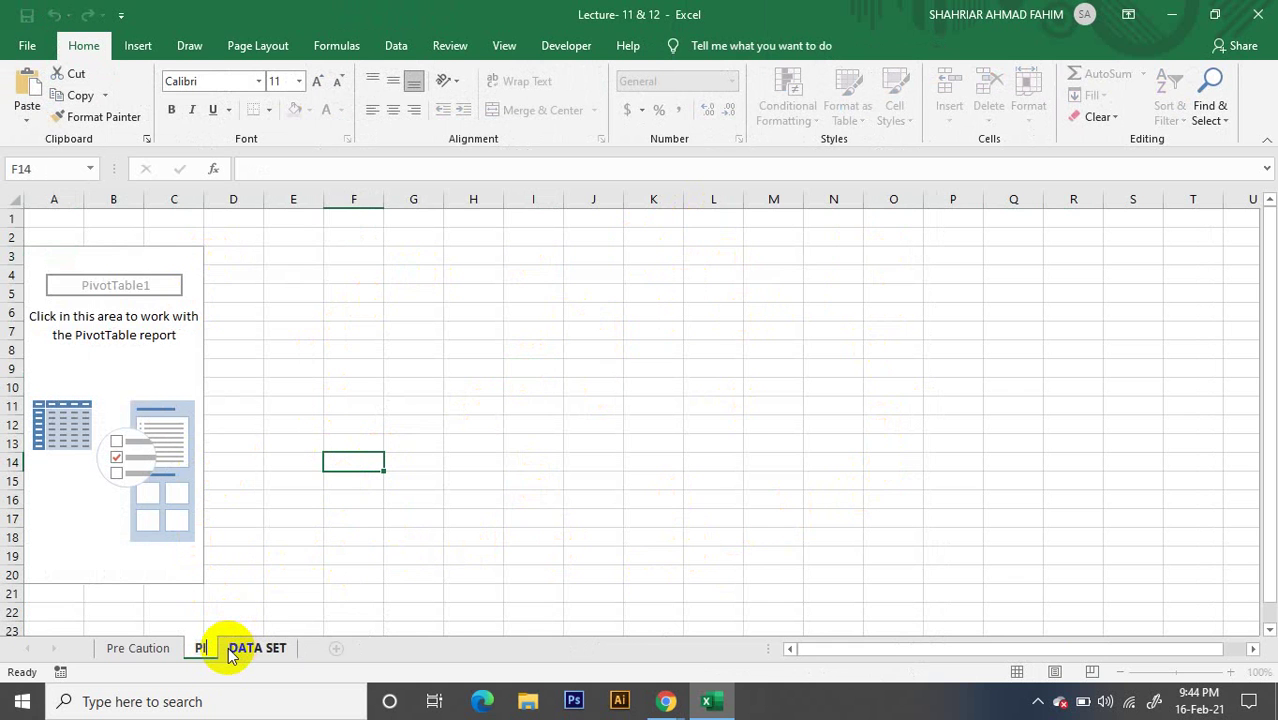
{"action": "type", "text": "PIVOT"}
{"action": "left_click", "coordinate": [628, 478]}
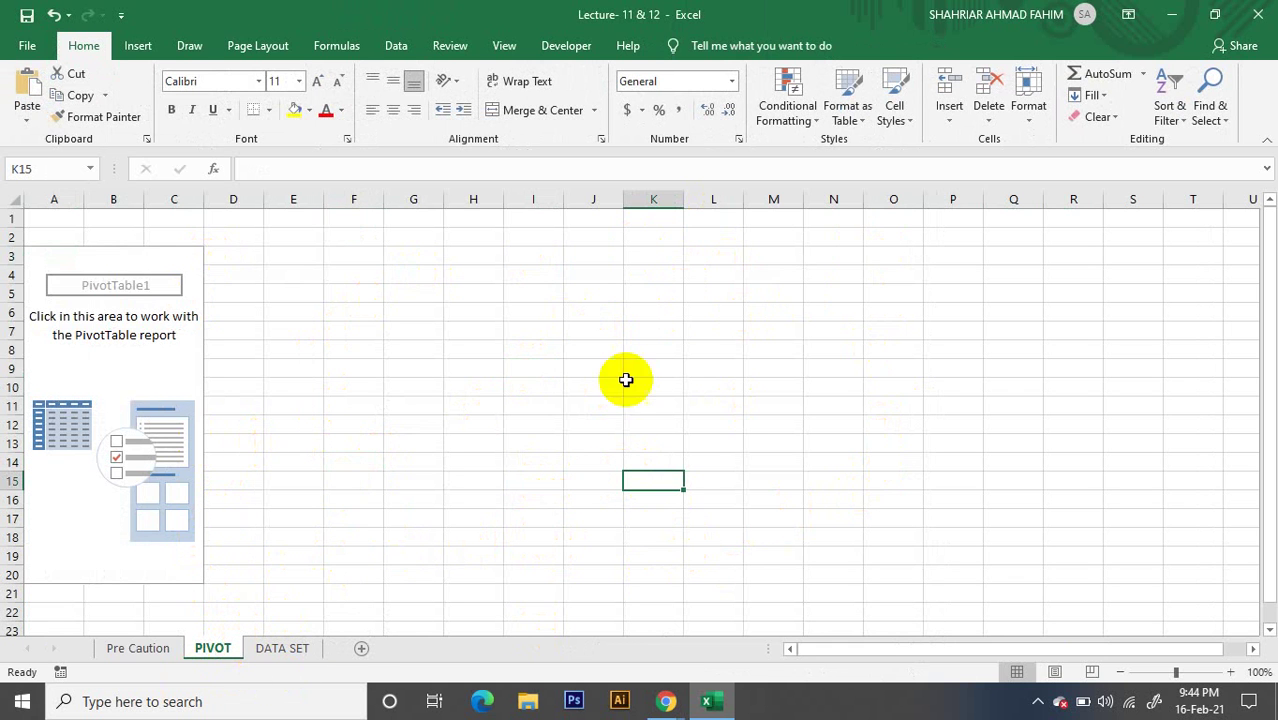
Select cells outside the empty PivotTable, and reselect cell C9 inside its area to bring back the field list
{"action": "left_click", "coordinate": [890, 331]}
{"action": "left_click", "coordinate": [476, 420]}
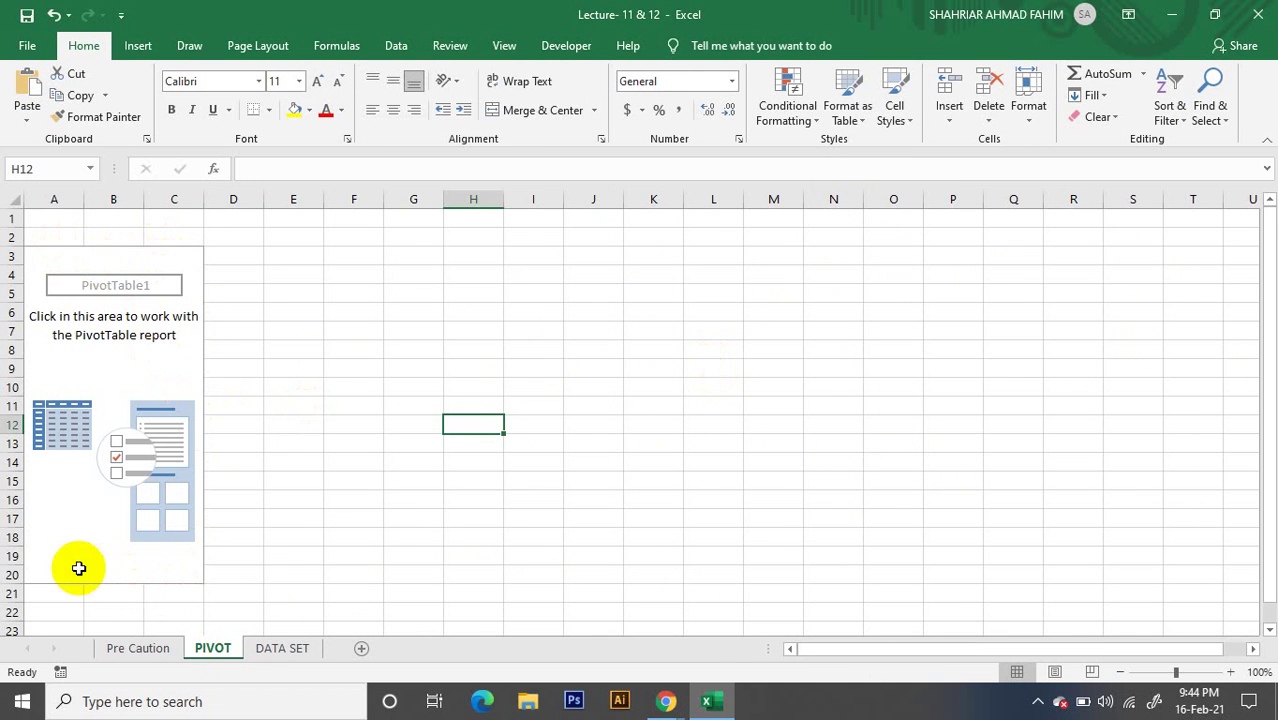
{"action": "left_click", "coordinate": [165, 368]}
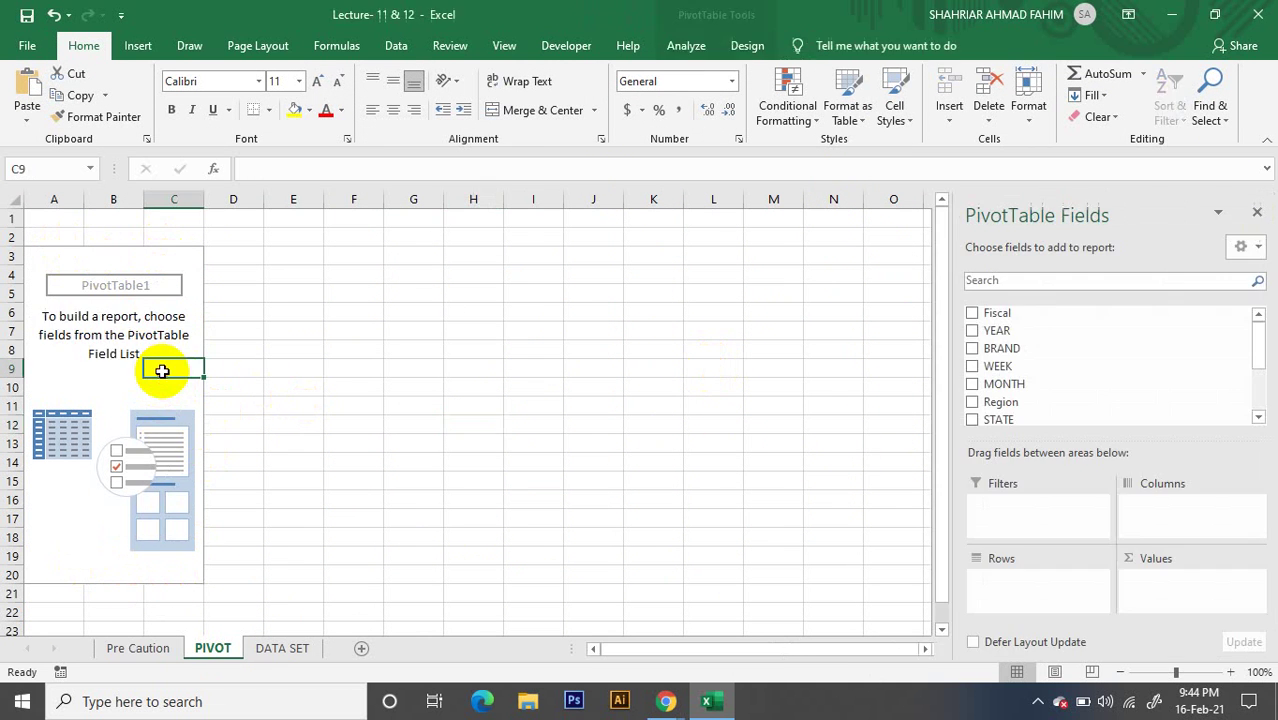
{"action": "left_click", "coordinate": [107, 388]}
{"action": "left_click", "coordinate": [60, 366]}
{"action": "left_click", "coordinate": [155, 372]}
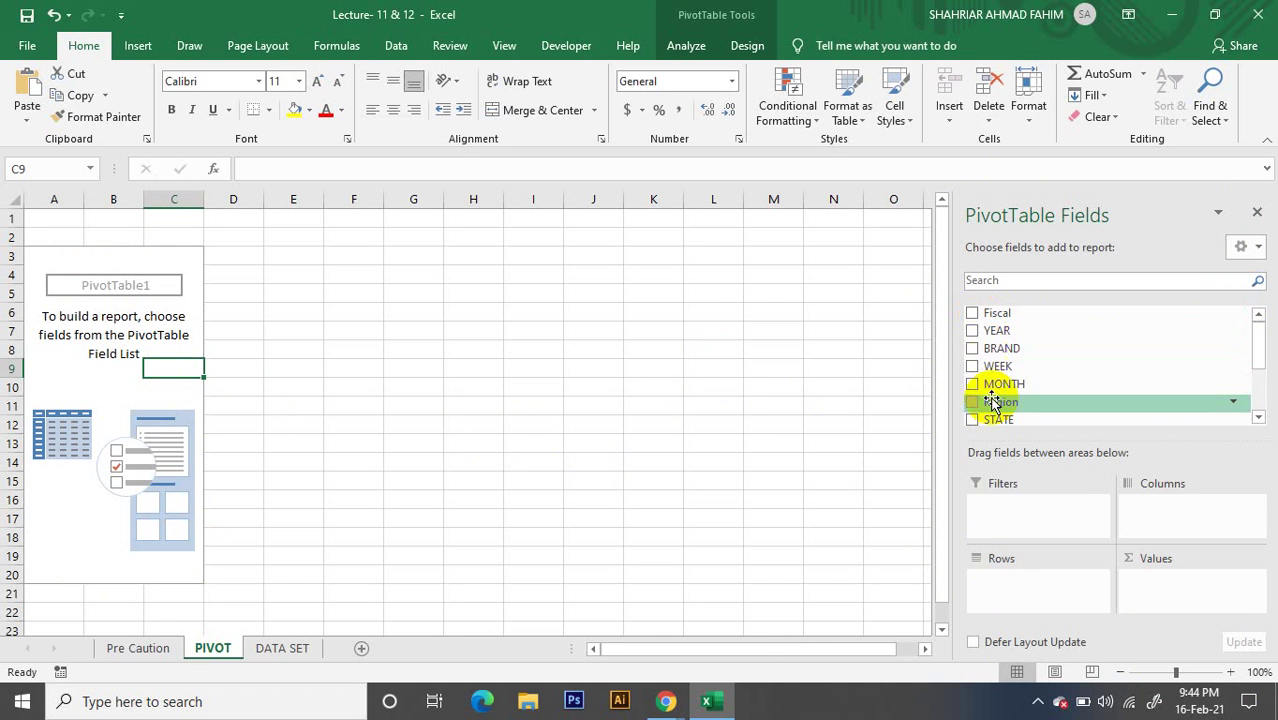
Compare the PivotTable field list with the column headers on the DATA SET sheet
{"action": "mouse_move", "coordinate": [1262, 337]}
{"action": "left_mouse_down"}
{"action": "mouse_move", "coordinate": [1255, 399]}
{"action": "mouse_move", "coordinate": [1261, 334]}
{"action": "left_mouse_up"}
{"action": "left_click", "coordinate": [279, 648]}
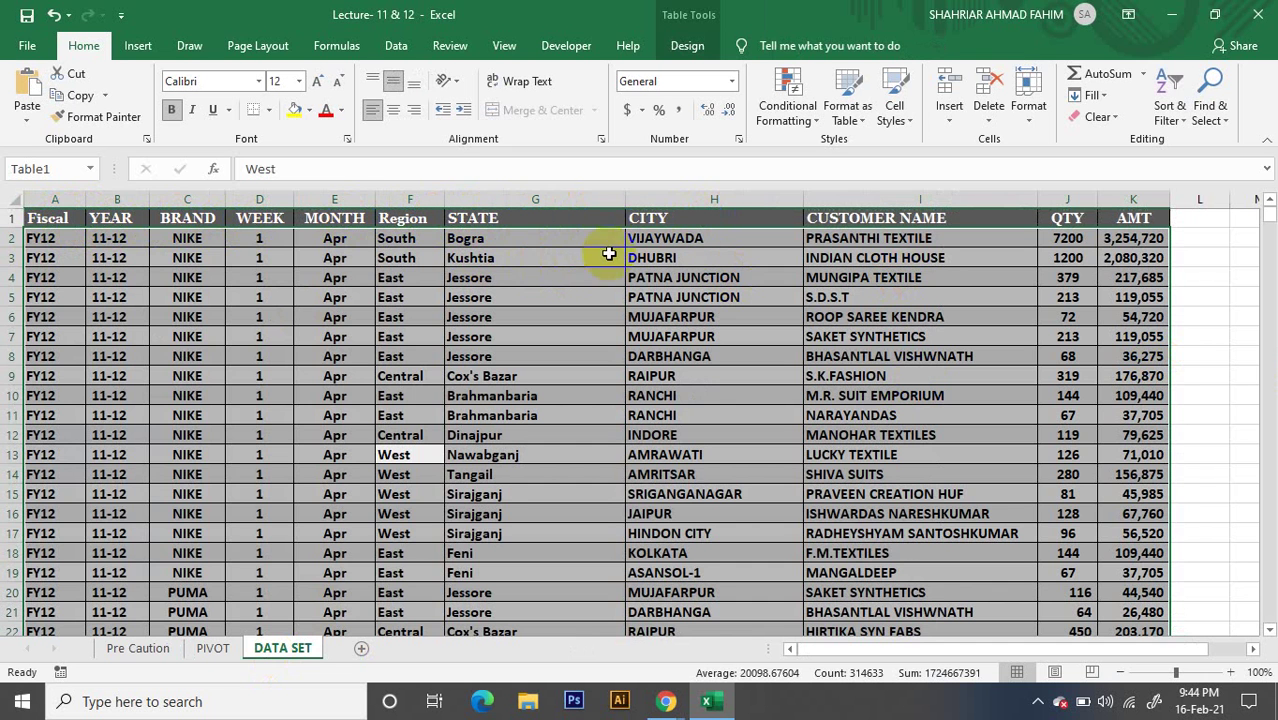
{"action": "left_click", "coordinate": [213, 650]}
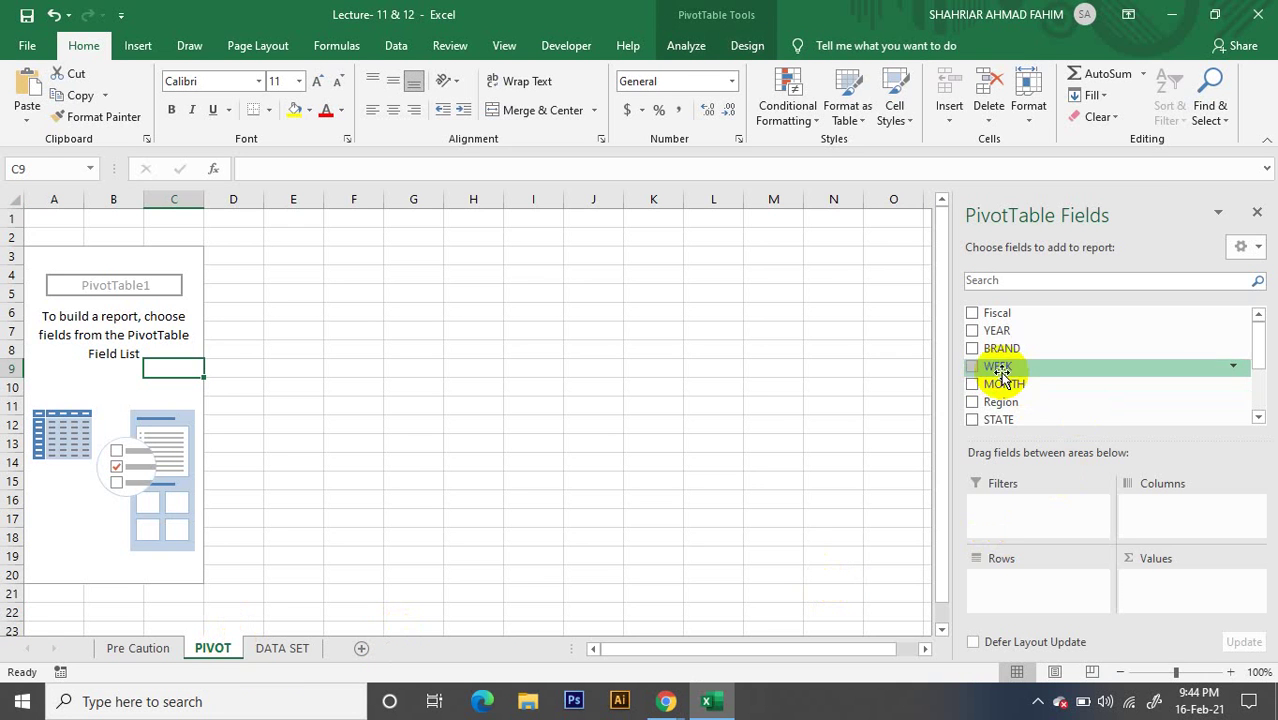
Add the Region field to the Rows area of the PivotTable
{"action": "scroll", "coordinate": [1033, 414], "scroll_direction": "down", "scroll_amount": 1}
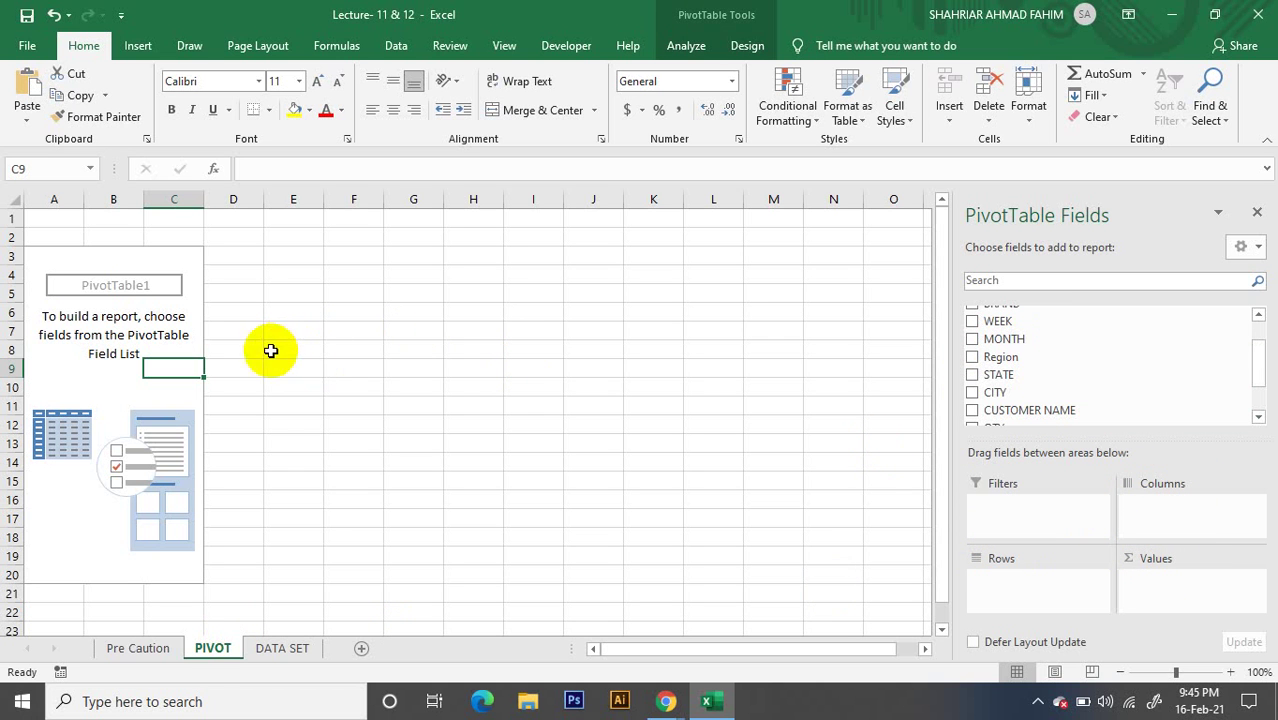
{"action": "left_click_drag", "start_coordinate": [1030, 357], "coordinate": [1027, 600]}
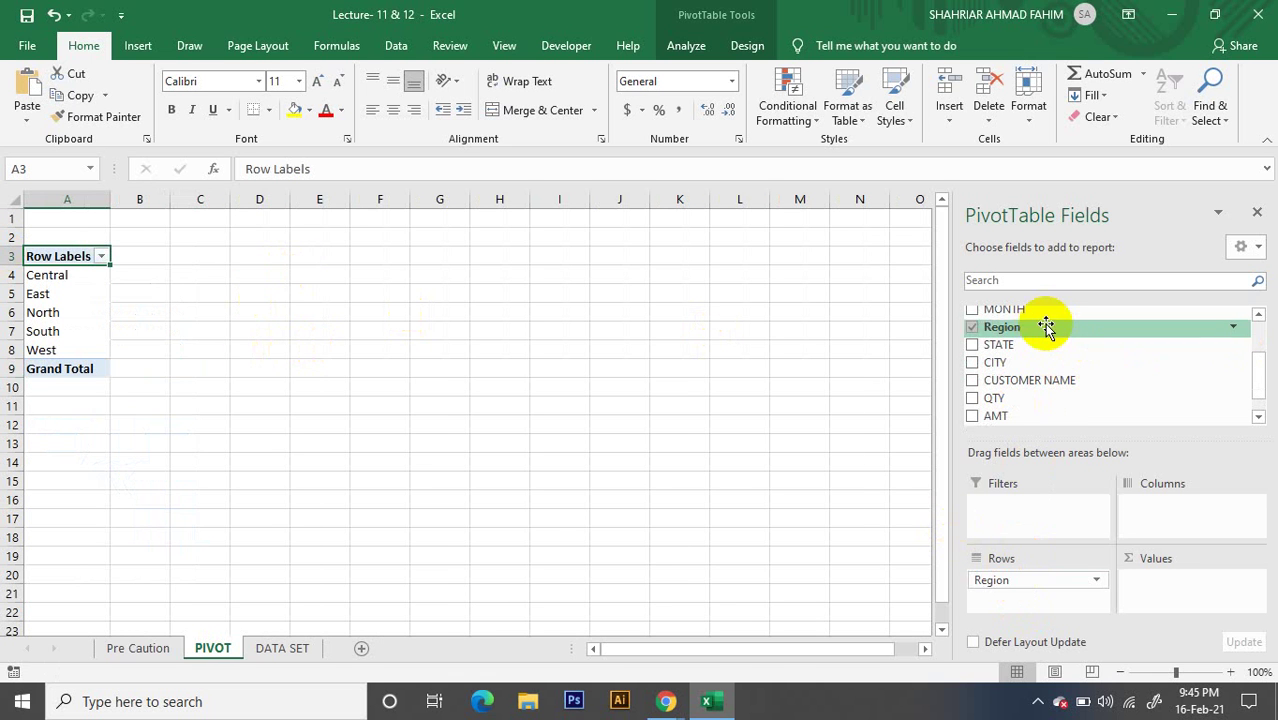
{"action": "left_click_drag", "start_coordinate": [1030, 312], "coordinate": [1228, 330]}
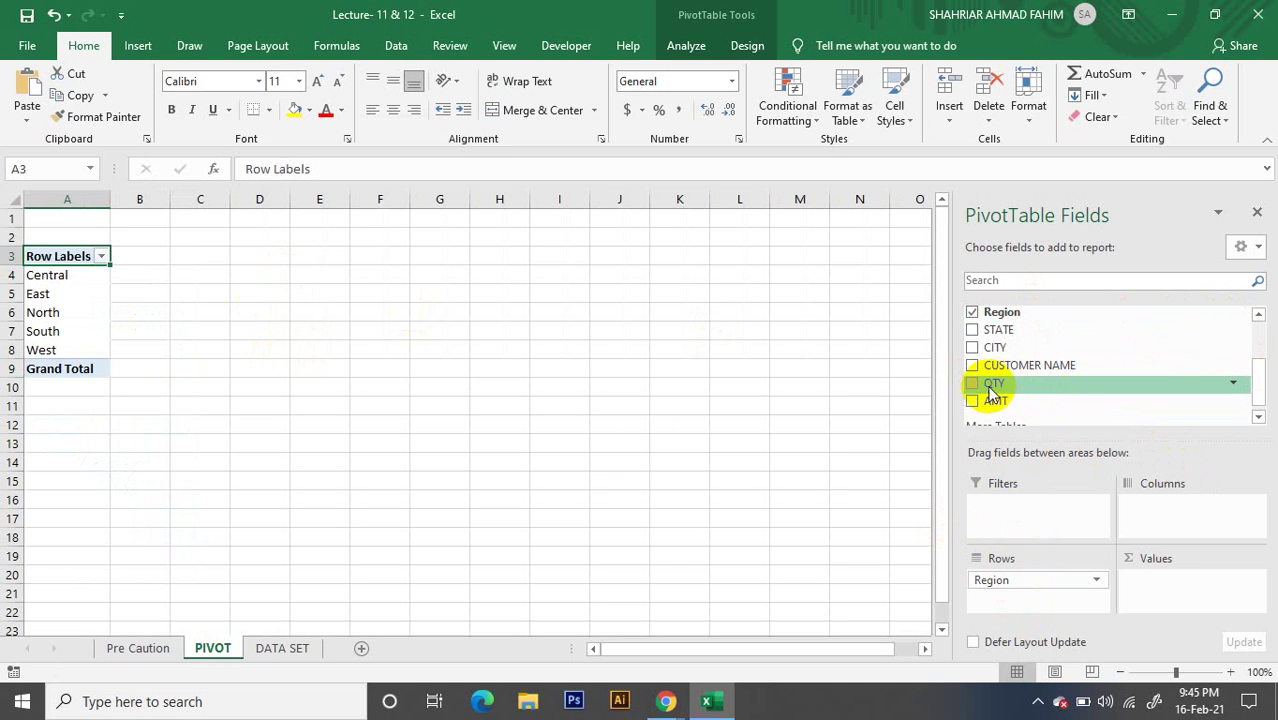
Inspect sample values in the Region and STATE columns on the DATA SET sheet
{"action": "left_click", "coordinate": [279, 648]}
{"action": "left_click", "coordinate": [412, 277]}
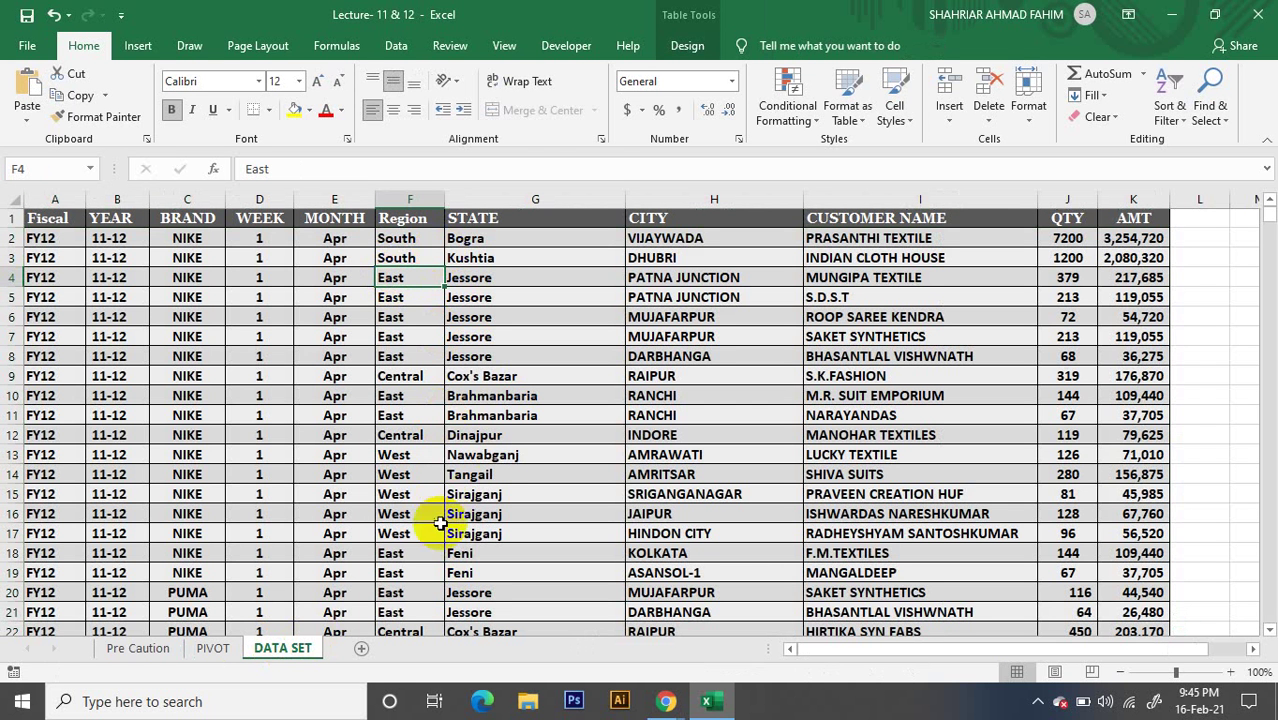
{"action": "left_click", "coordinate": [492, 395]}
{"action": "left_click", "coordinate": [497, 454]}
{"action": "left_click", "coordinate": [488, 533]}
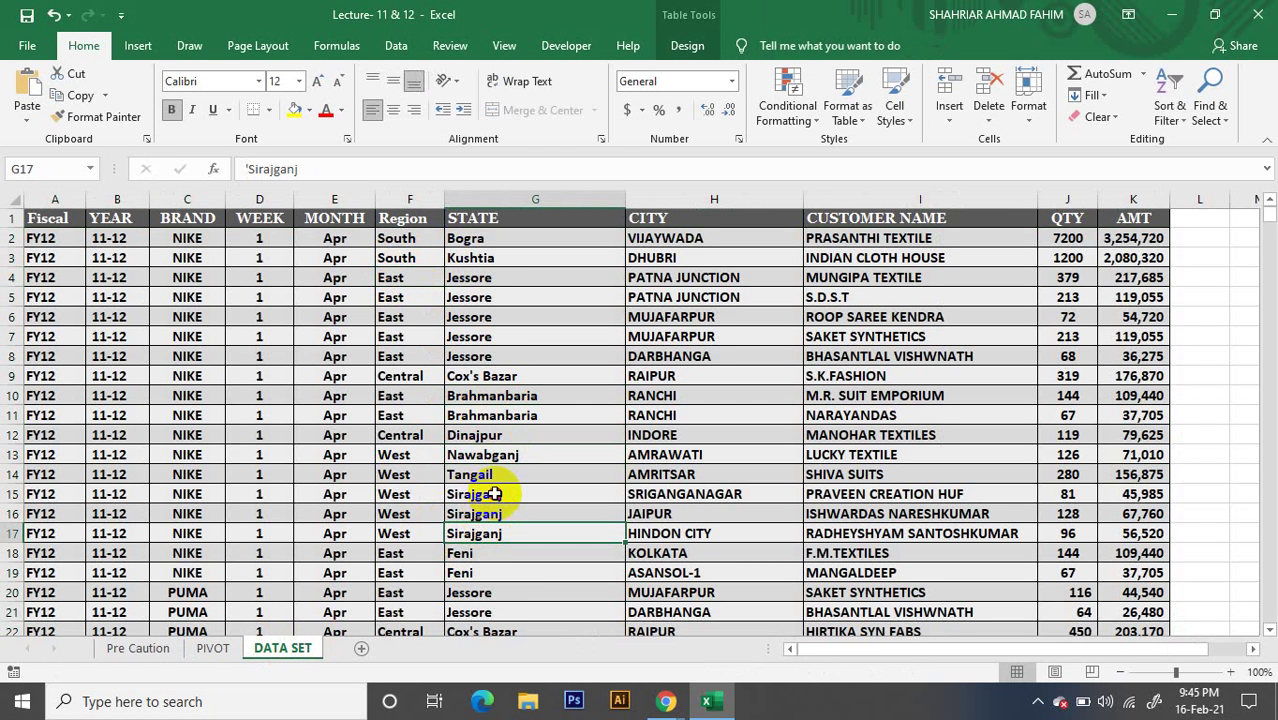
Inspect more sample values down the STATE column on the DATA SET sheet
{"action": "left_click", "coordinate": [494, 494]}
{"action": "left_click", "coordinate": [513, 433]}
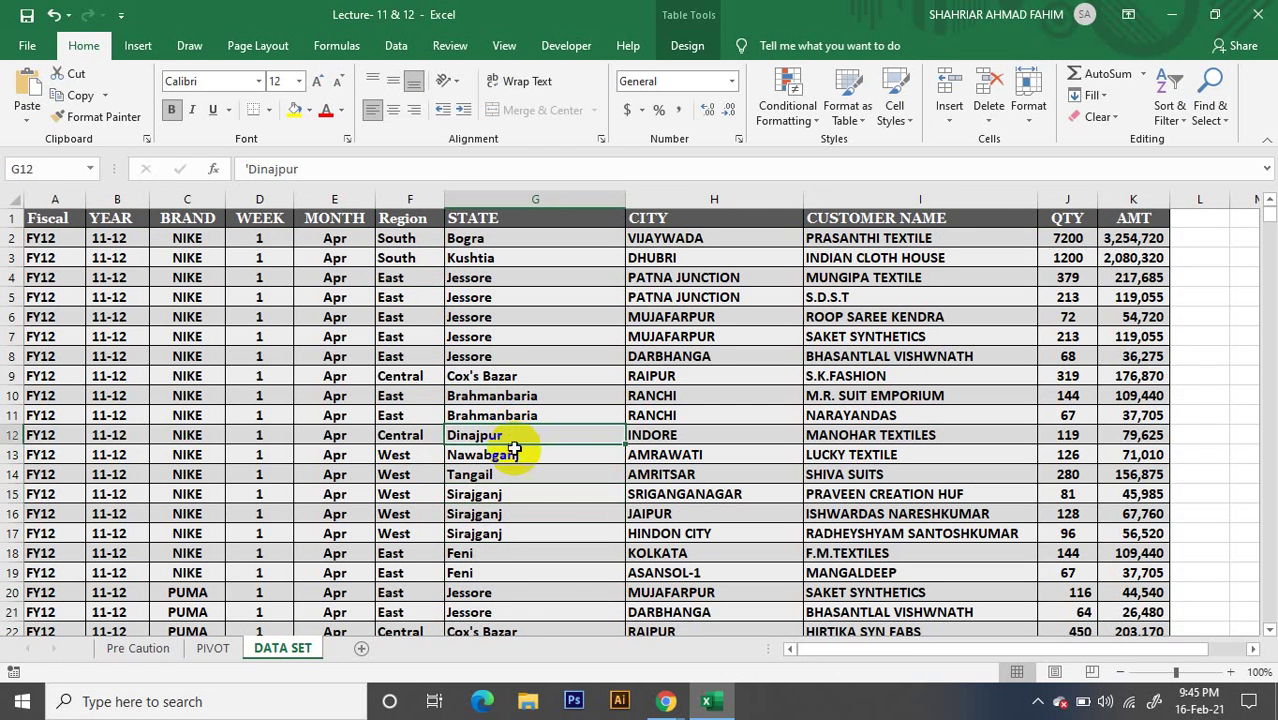
{"action": "left_click", "coordinate": [476, 299]}
{"action": "left_click", "coordinate": [484, 376]}
{"action": "left_click", "coordinate": [478, 299]}
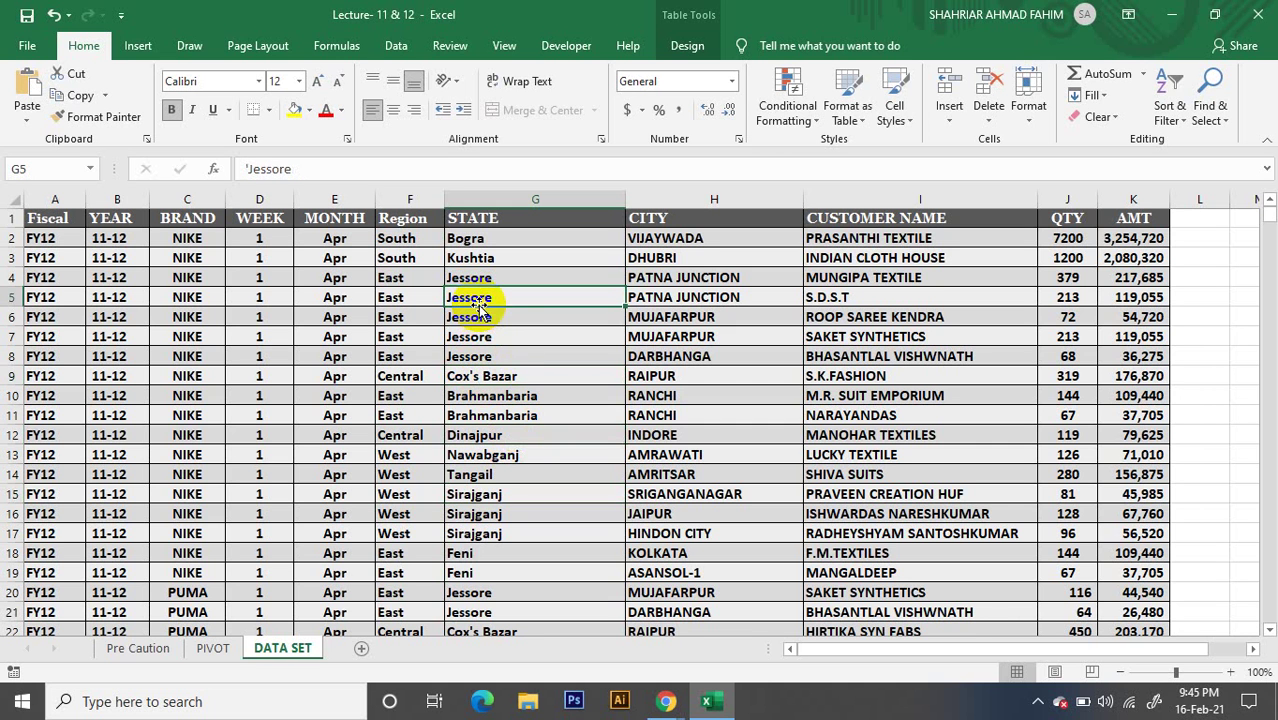
{"action": "left_click", "coordinate": [514, 356]}
{"action": "left_click", "coordinate": [516, 295]}
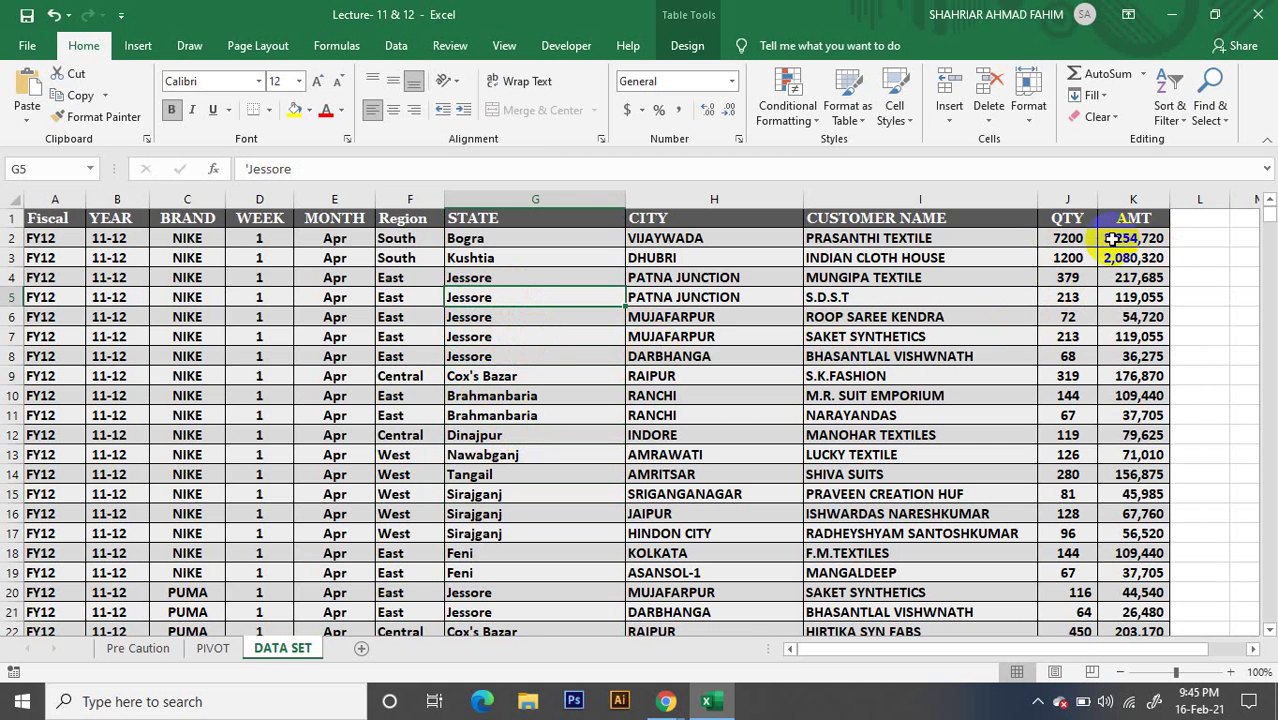
Check the QTY and AMT columns of DATA SET against the numeric-data note on the Pre Caution sheet
{"action": "left_click_drag", "start_coordinate": [1068, 220], "coordinate": [1161, 203]}
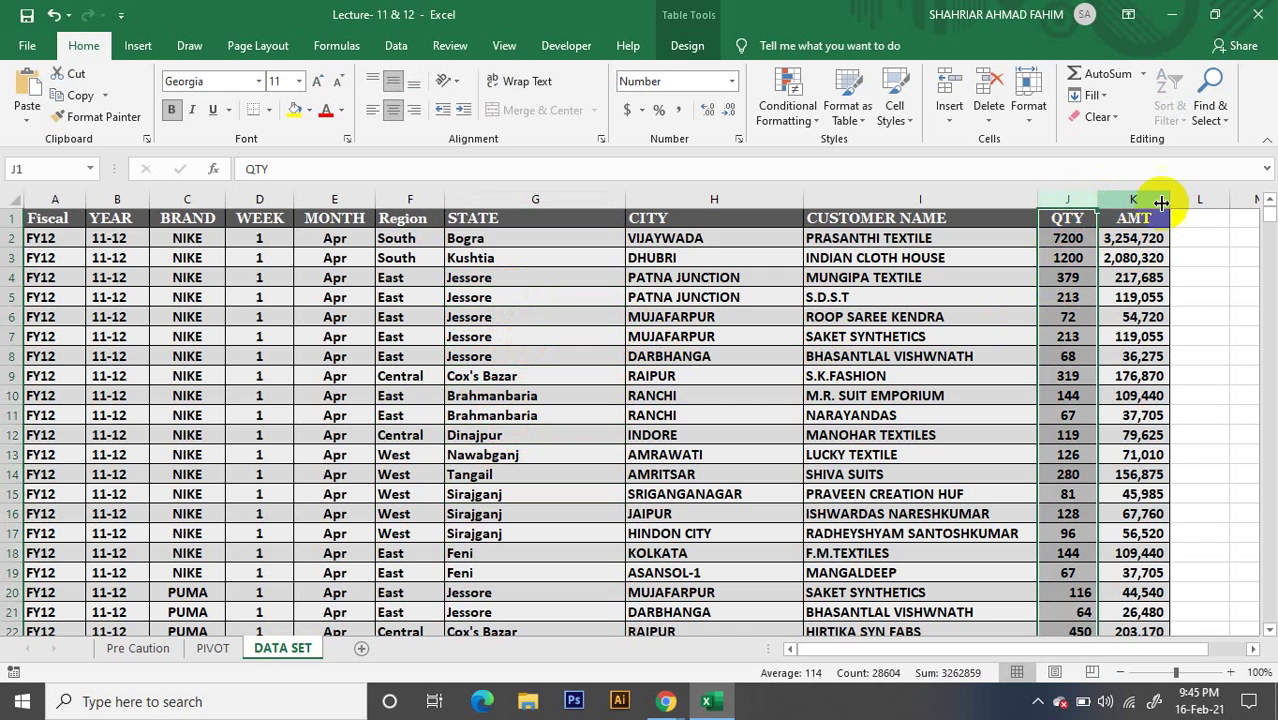
{"action": "left_click", "coordinate": [1137, 200]}
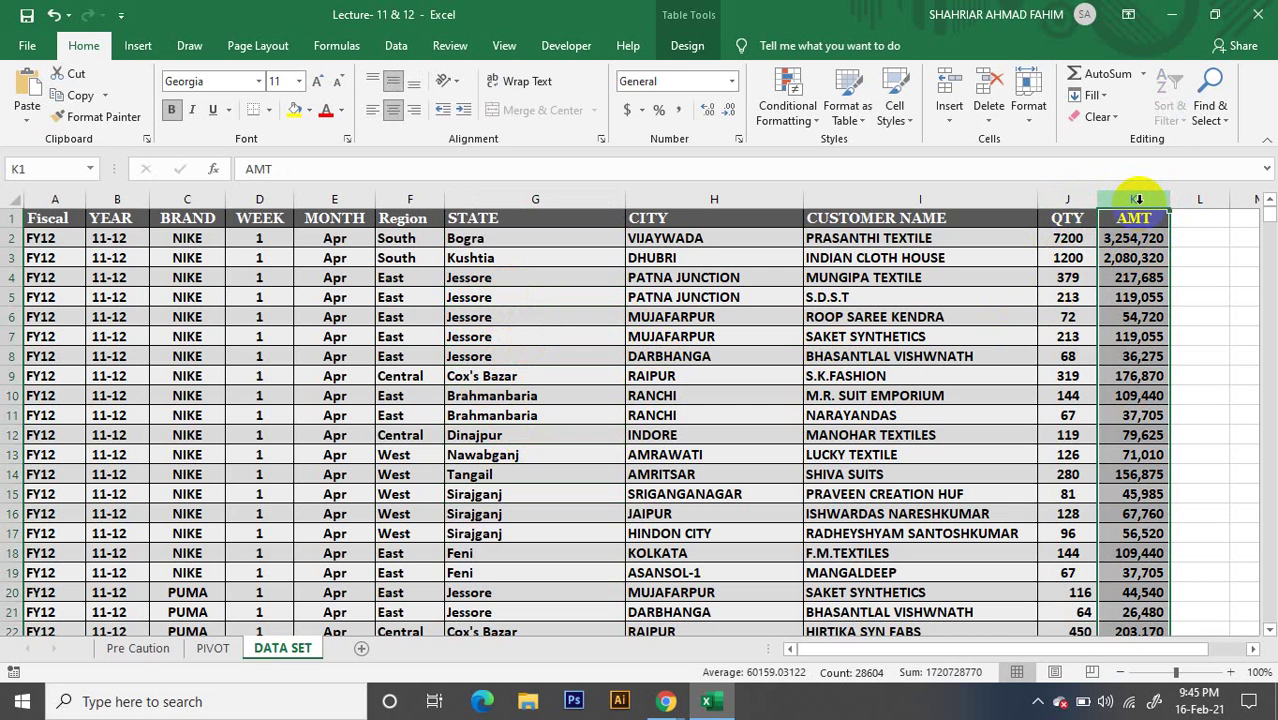
{"action": "left_click", "coordinate": [120, 650]}
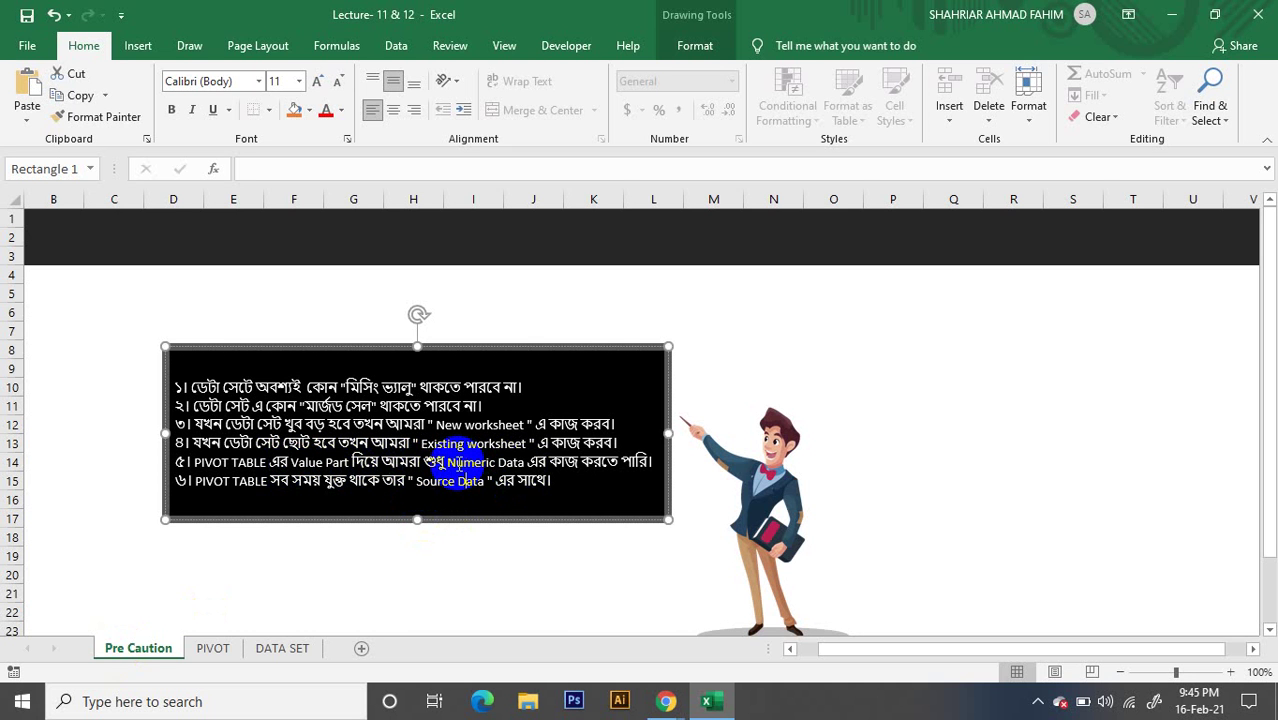
{"action": "left_click", "coordinate": [285, 647]}
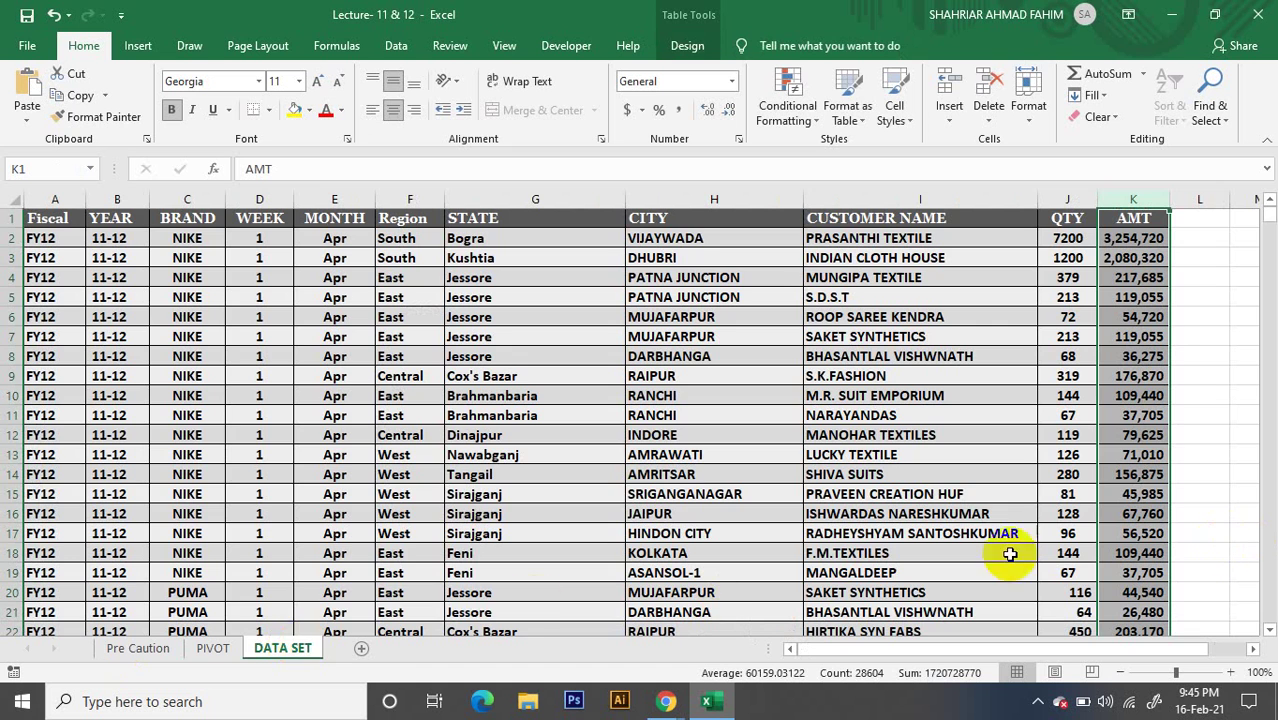
Add the QTY field to the Values area of the PivotTable on the PIVOT sheet
{"action": "left_click", "coordinate": [226, 649]}
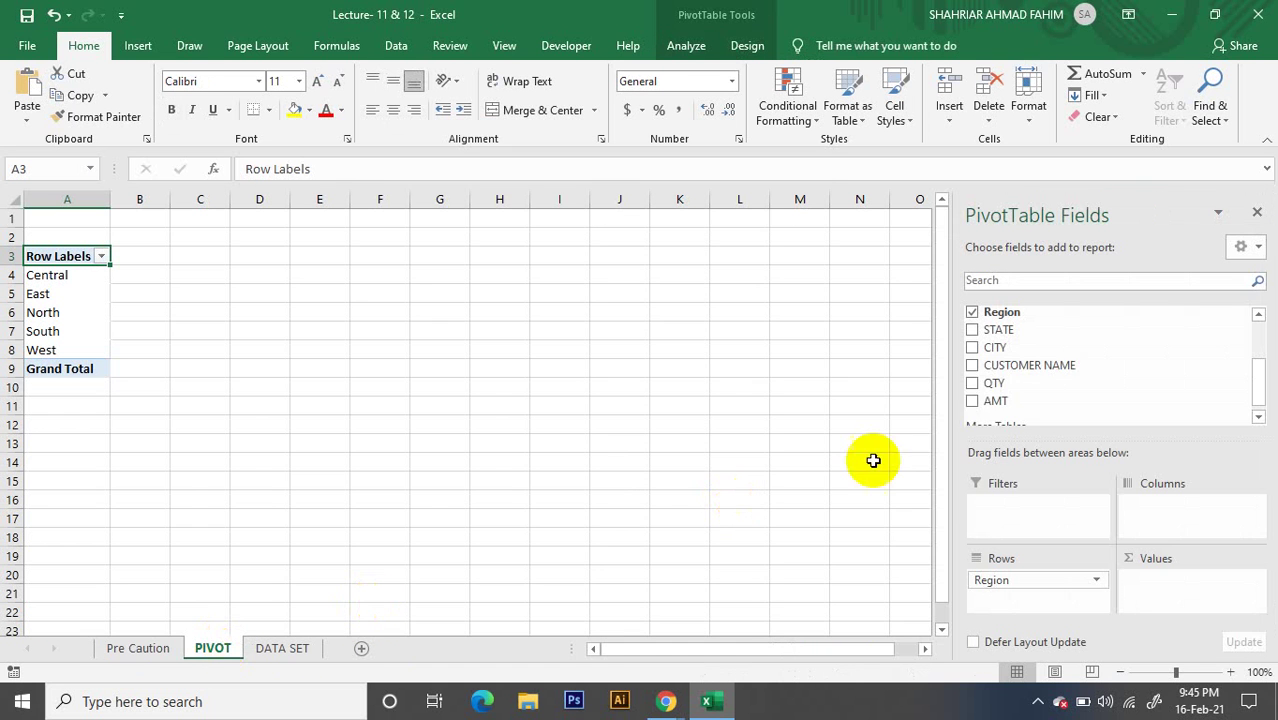
{"action": "left_click_drag", "start_coordinate": [996, 383], "coordinate": [1166, 595]}
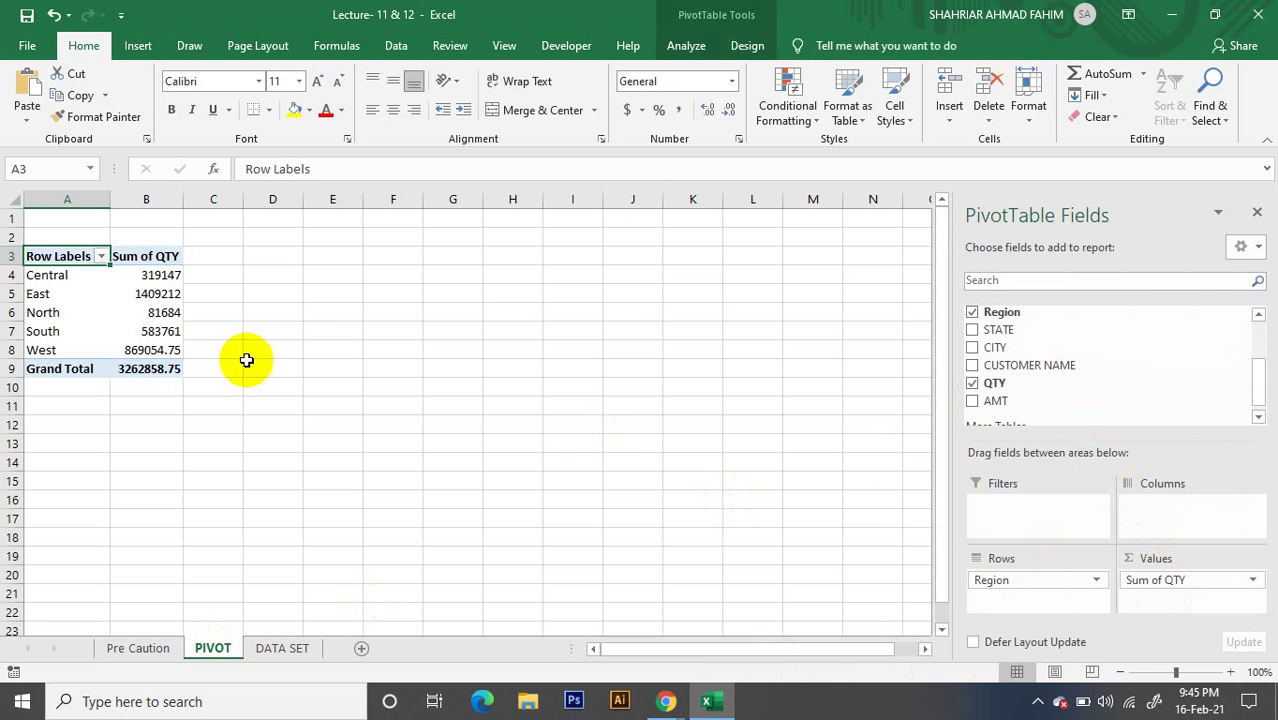
{"action": "left_click", "coordinate": [325, 366]}
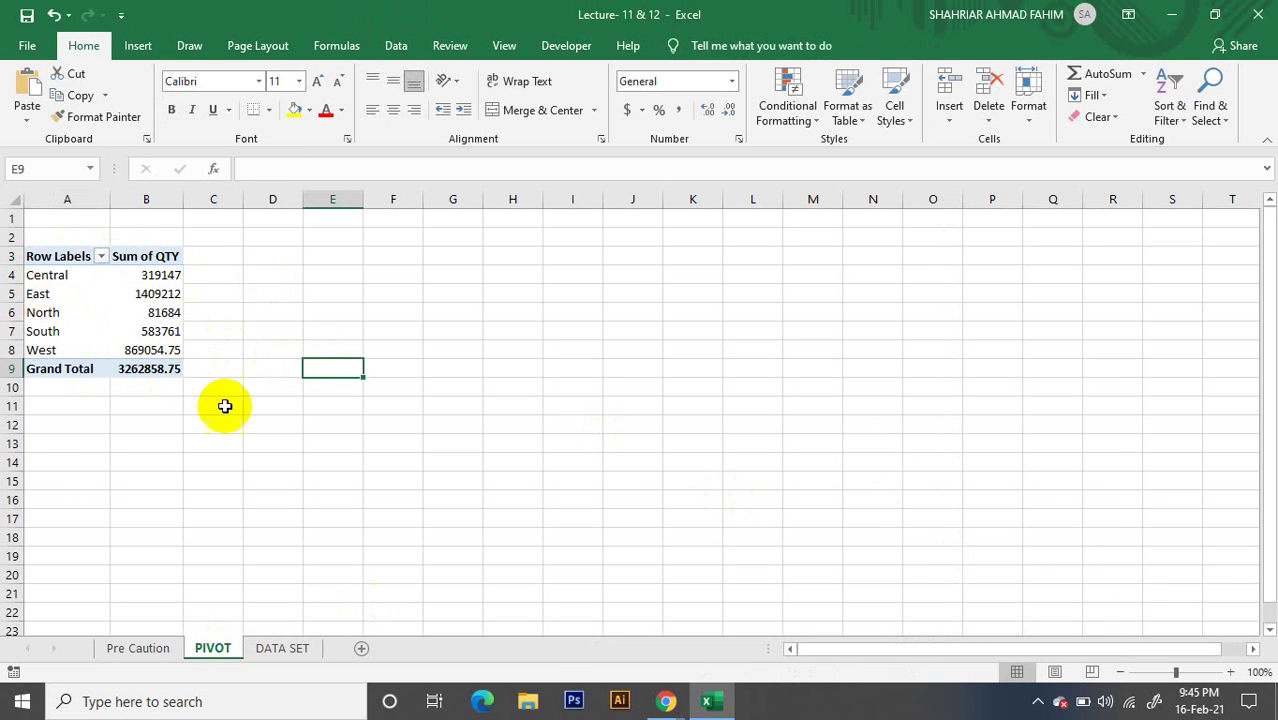
Review the Sum of QTY for each region in the PivotTable, from Central through West
{"action": "left_click", "coordinate": [158, 293]}
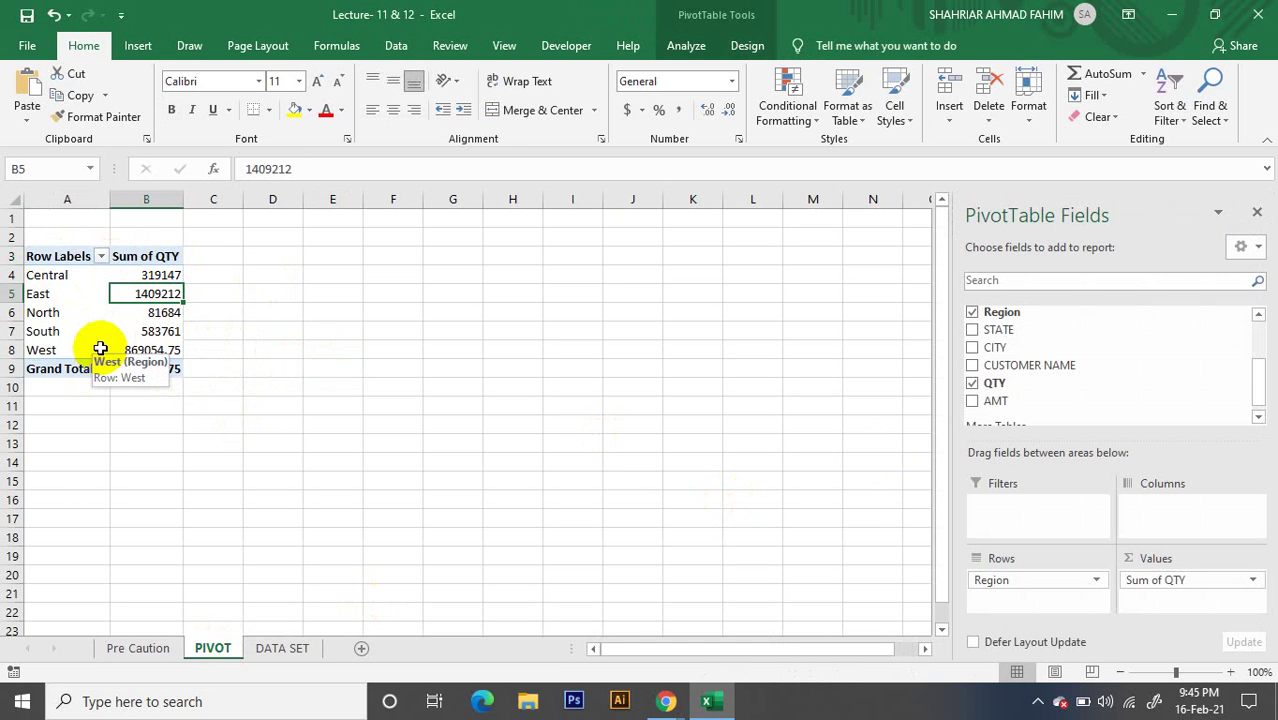
{"action": "left_click", "coordinate": [44, 274]}
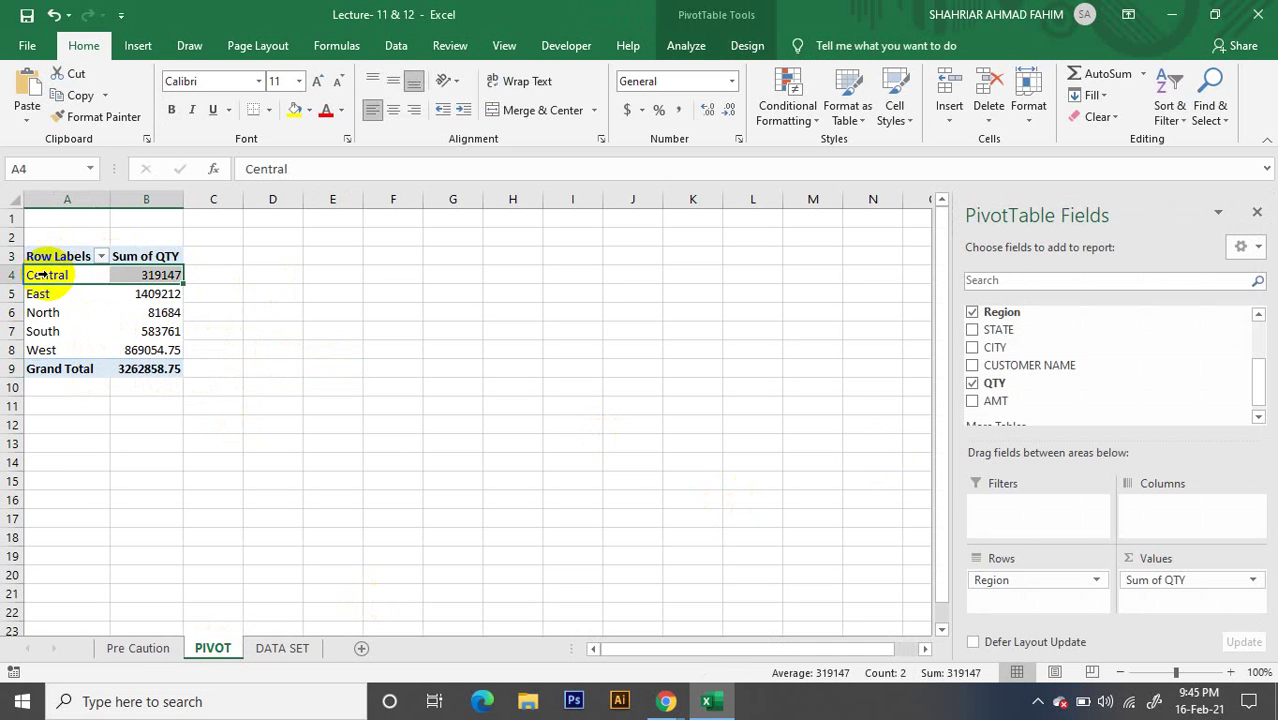
{"action": "left_click", "coordinate": [166, 275]}
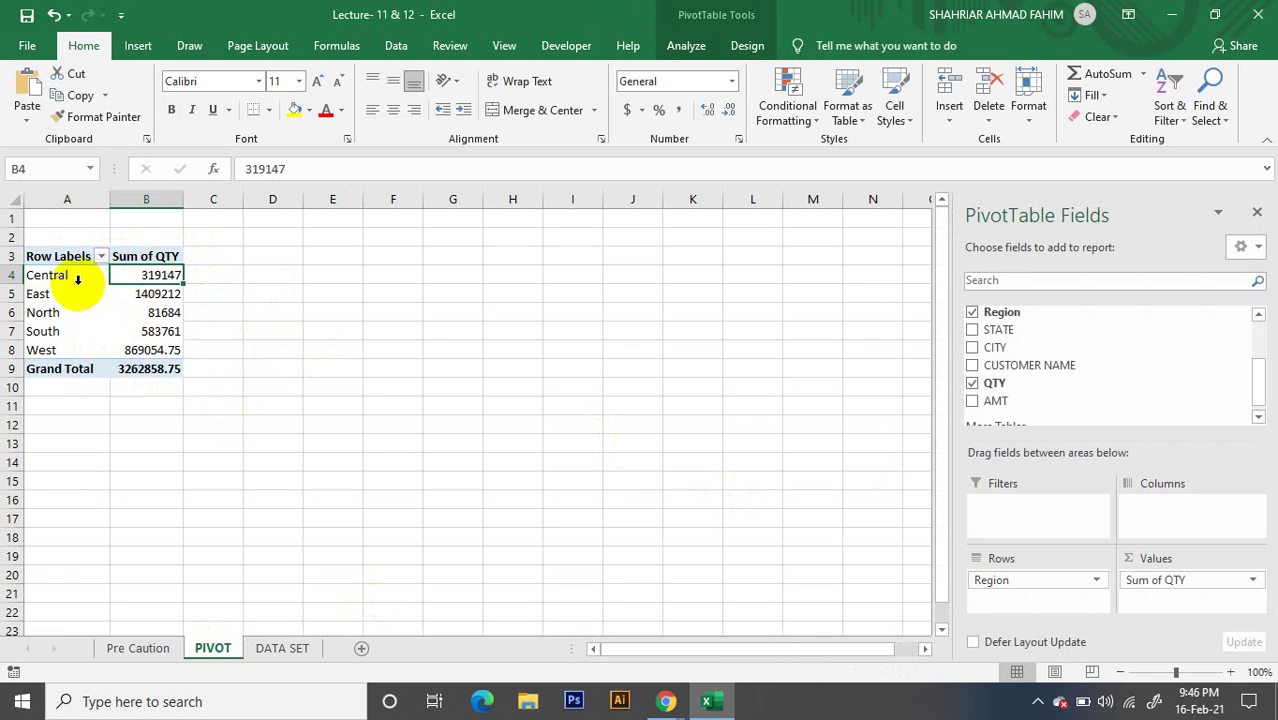
{"action": "left_click", "coordinate": [37, 294]}
{"action": "left_click", "coordinate": [155, 293]}
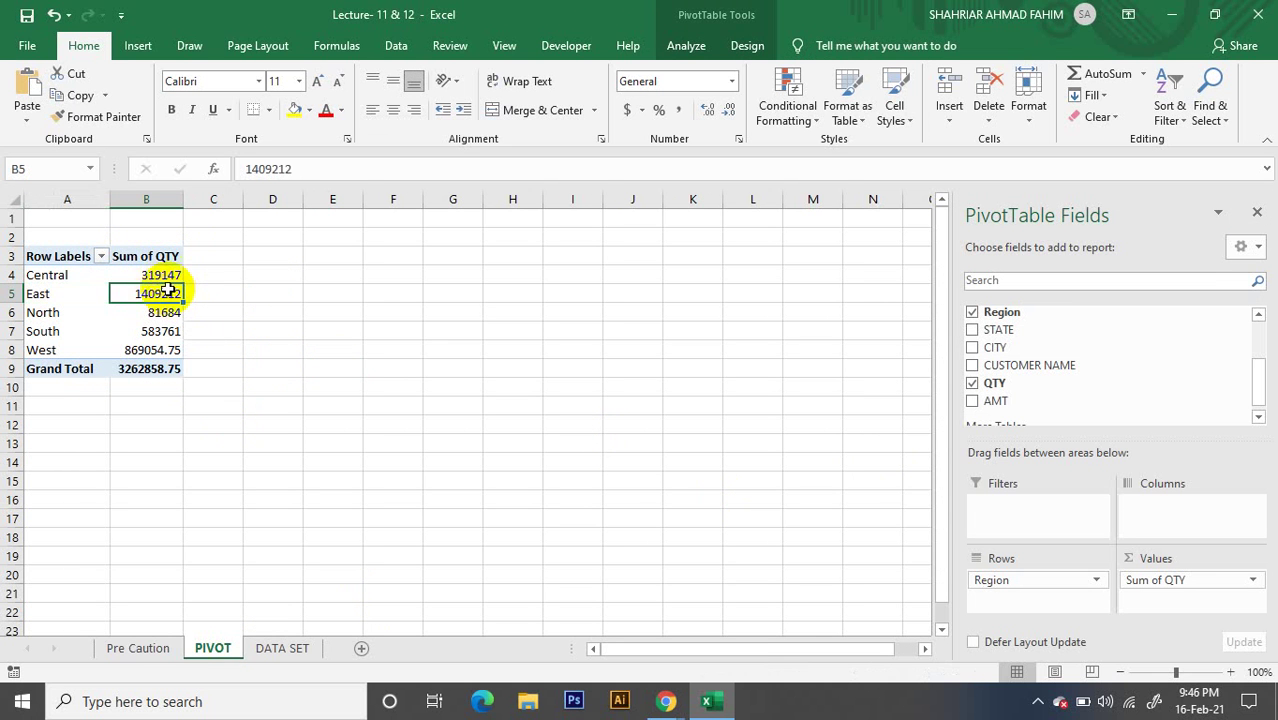
{"action": "left_click", "coordinate": [42, 313]}
{"action": "left_click", "coordinate": [150, 312]}
{"action": "left_click", "coordinate": [44, 331]}
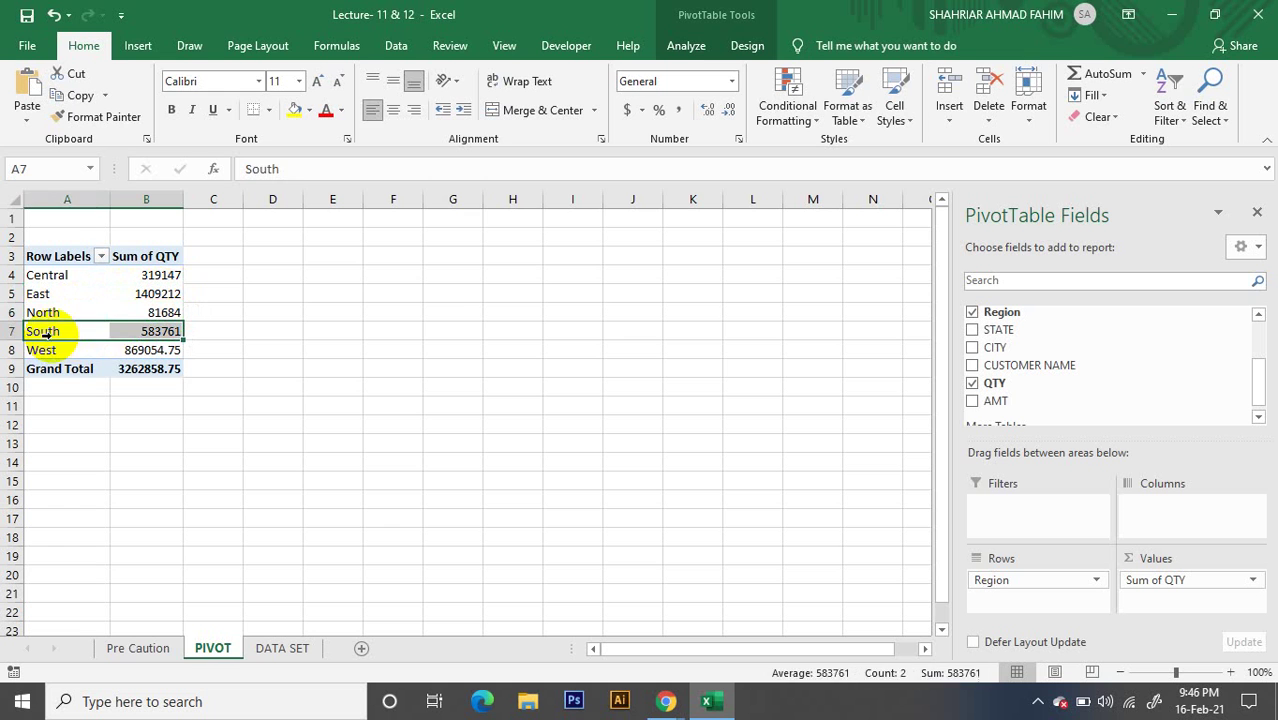
{"action": "left_click", "coordinate": [148, 331]}
{"action": "left_click", "coordinate": [38, 350]}
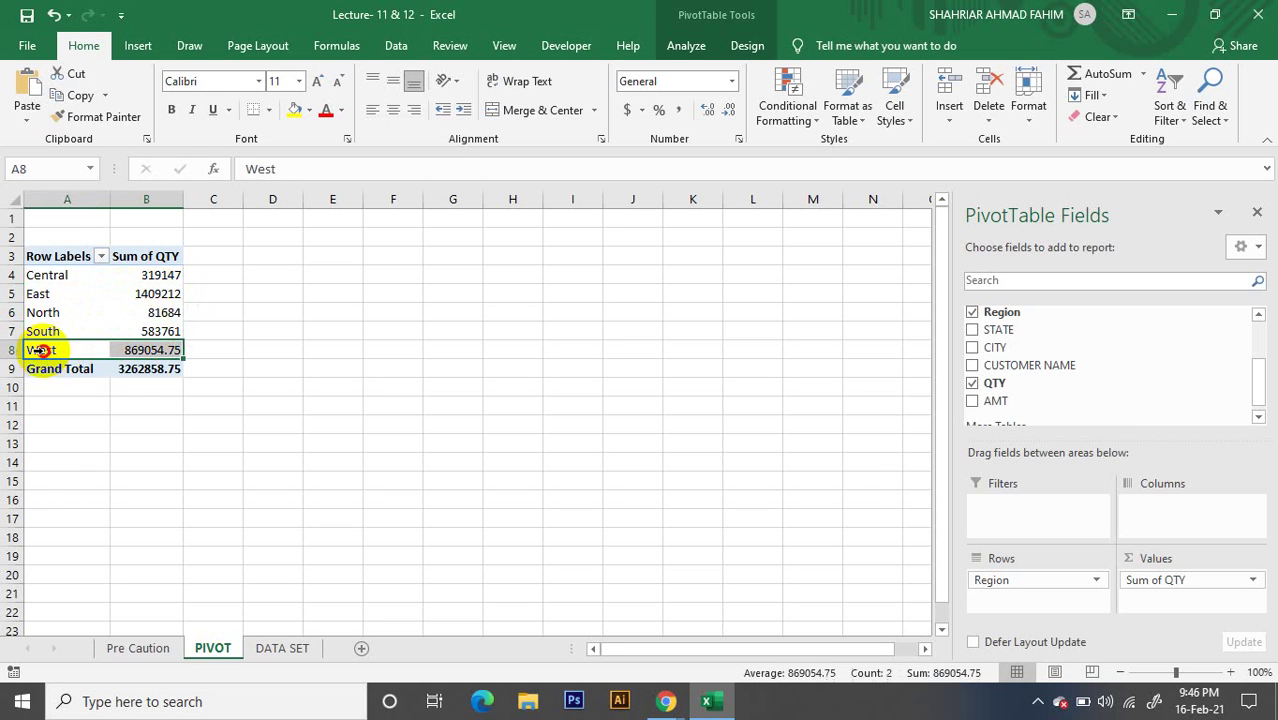
{"action": "left_click", "coordinate": [150, 350]}
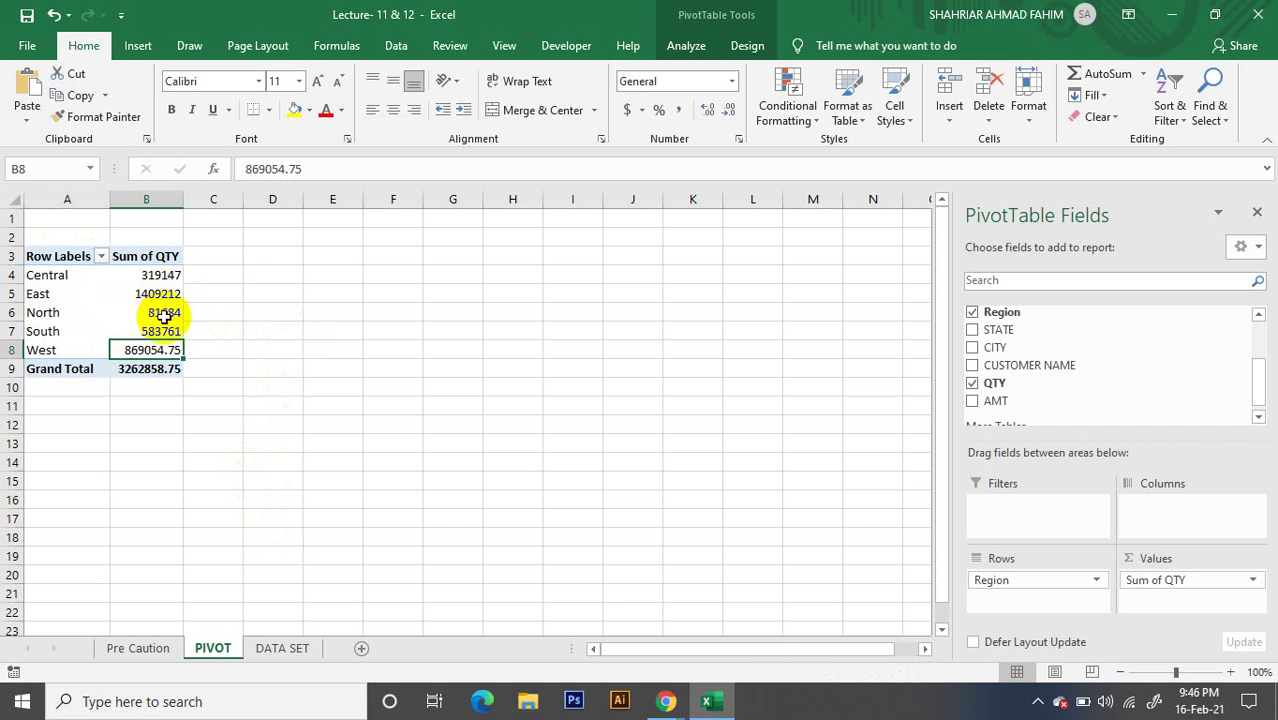
Examine the Region and QTY source columns on the DATA SET sheet to relate them to the summed quantities
{"action": "left_click", "coordinate": [280, 648]}
{"action": "left_click", "coordinate": [400, 240]}
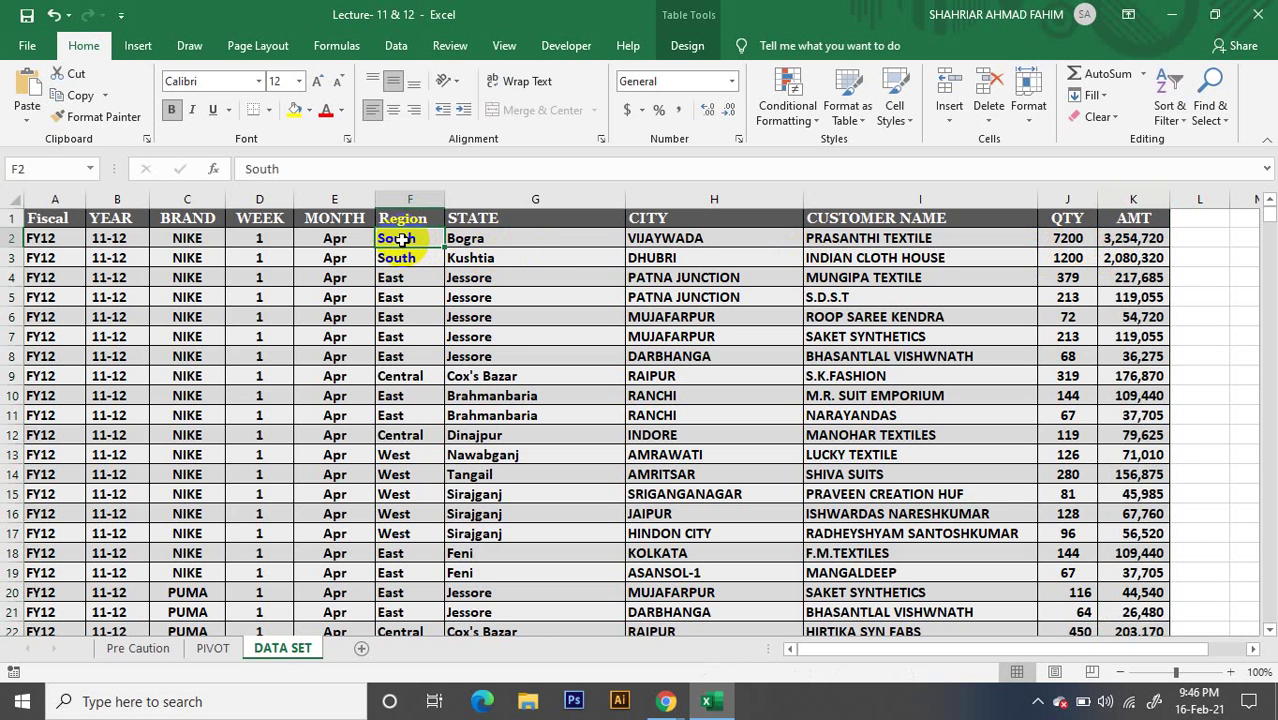
{"action": "left_click", "coordinate": [1075, 240]}
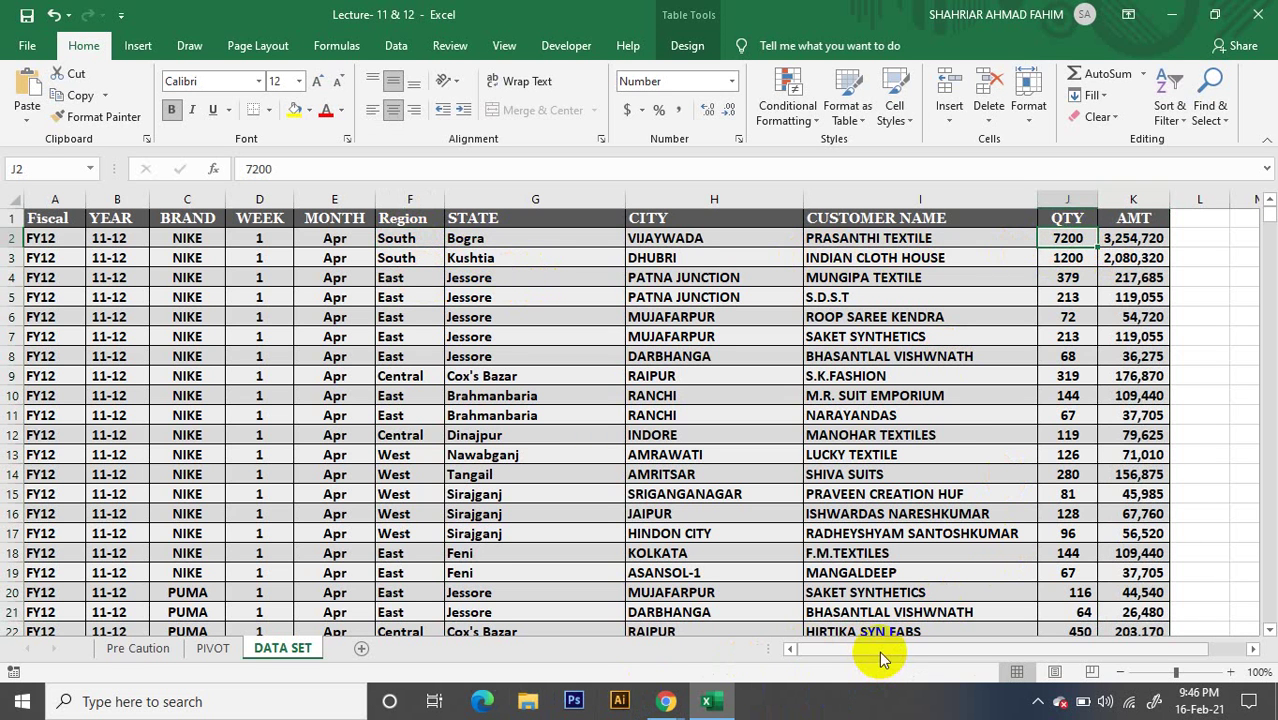
{"action": "left_click", "coordinate": [1069, 195]}
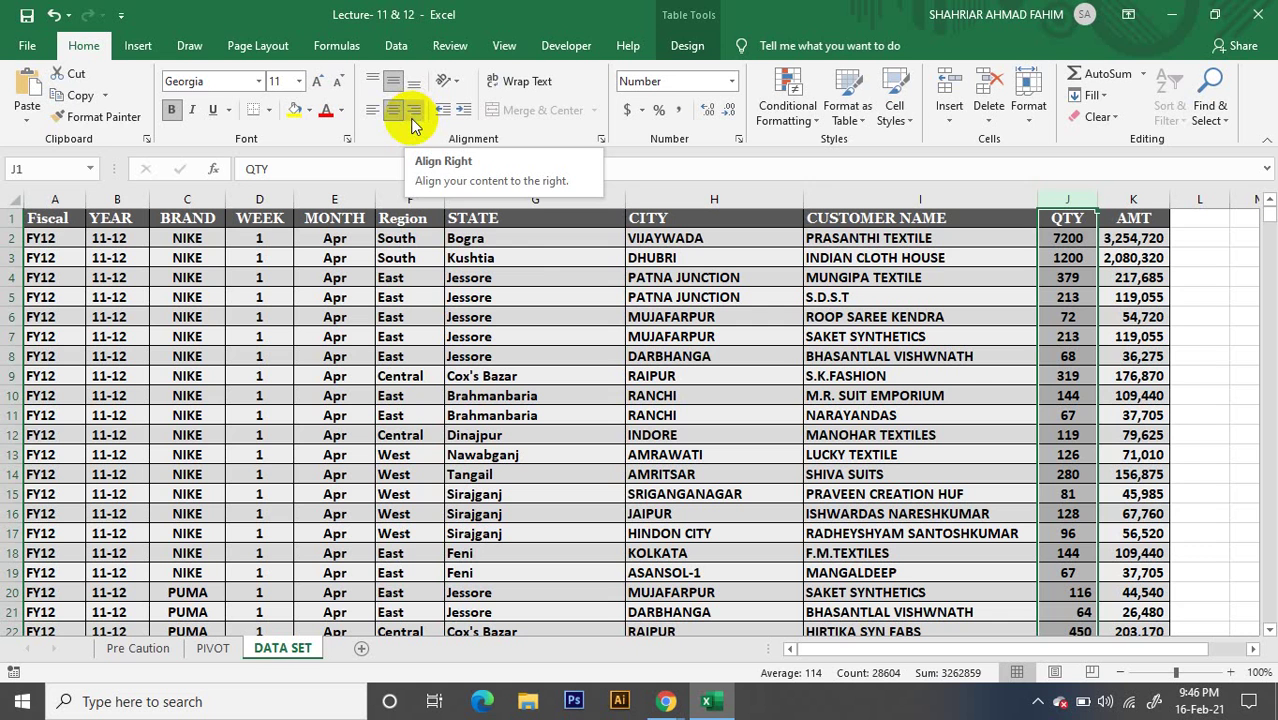
{"action": "left_click", "coordinate": [400, 240]}
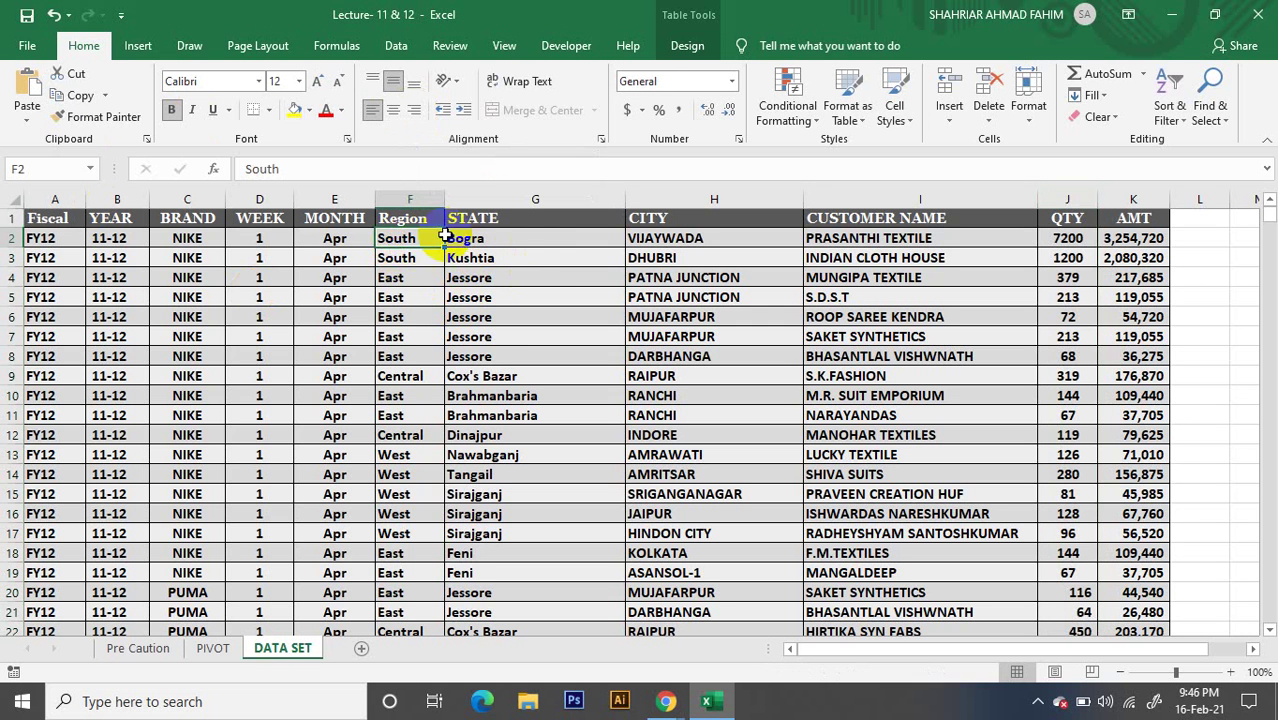
{"action": "left_click", "coordinate": [1066, 240]}
{"action": "mouse_move", "coordinate": [886, 651]}
{"action": "left_mouse_down"}
{"action": "mouse_move", "coordinate": [939, 652]}
{"action": "mouse_move", "coordinate": [876, 648]}
{"action": "left_mouse_up"}
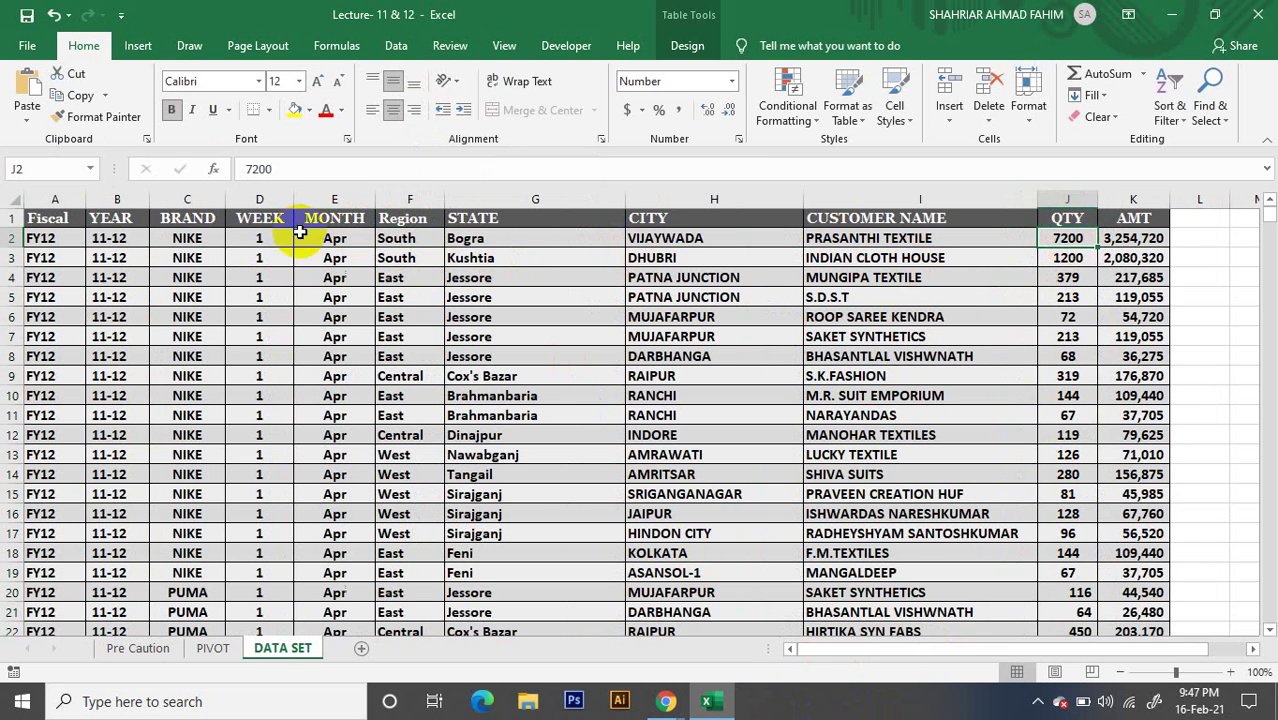
{"action": "left_click", "coordinate": [410, 241]}
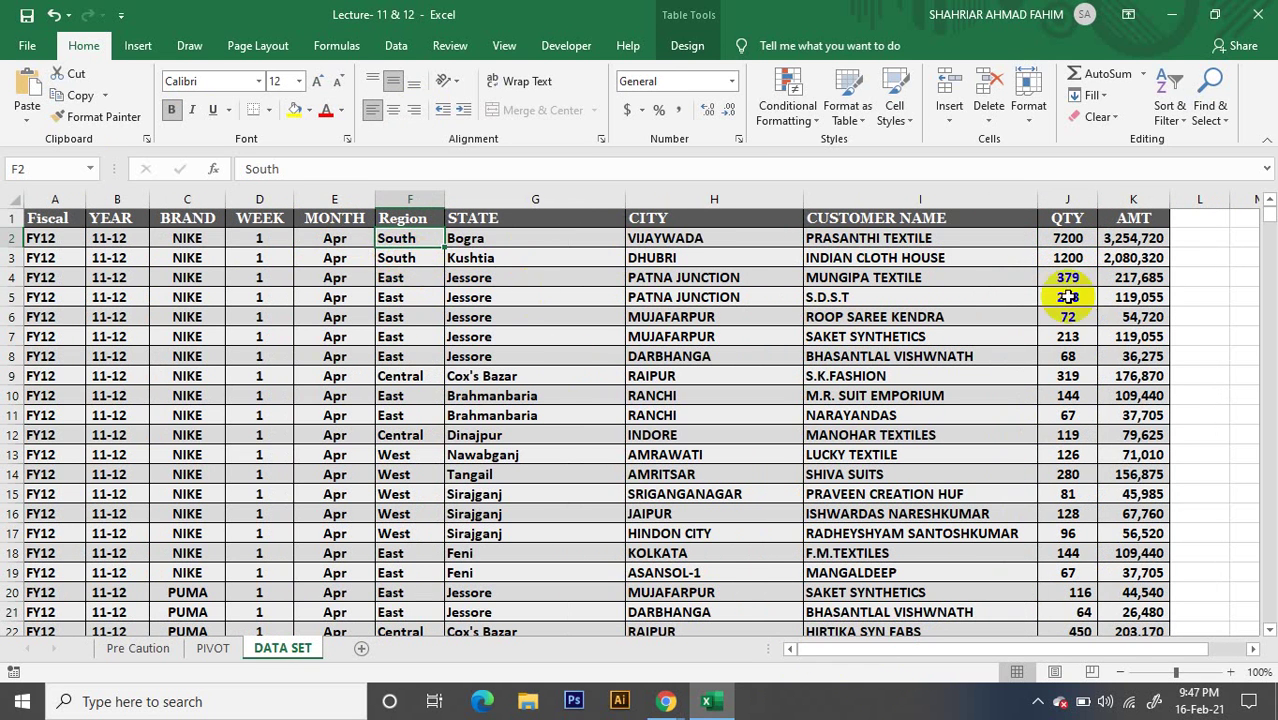
{"action": "left_click", "coordinate": [390, 282]}
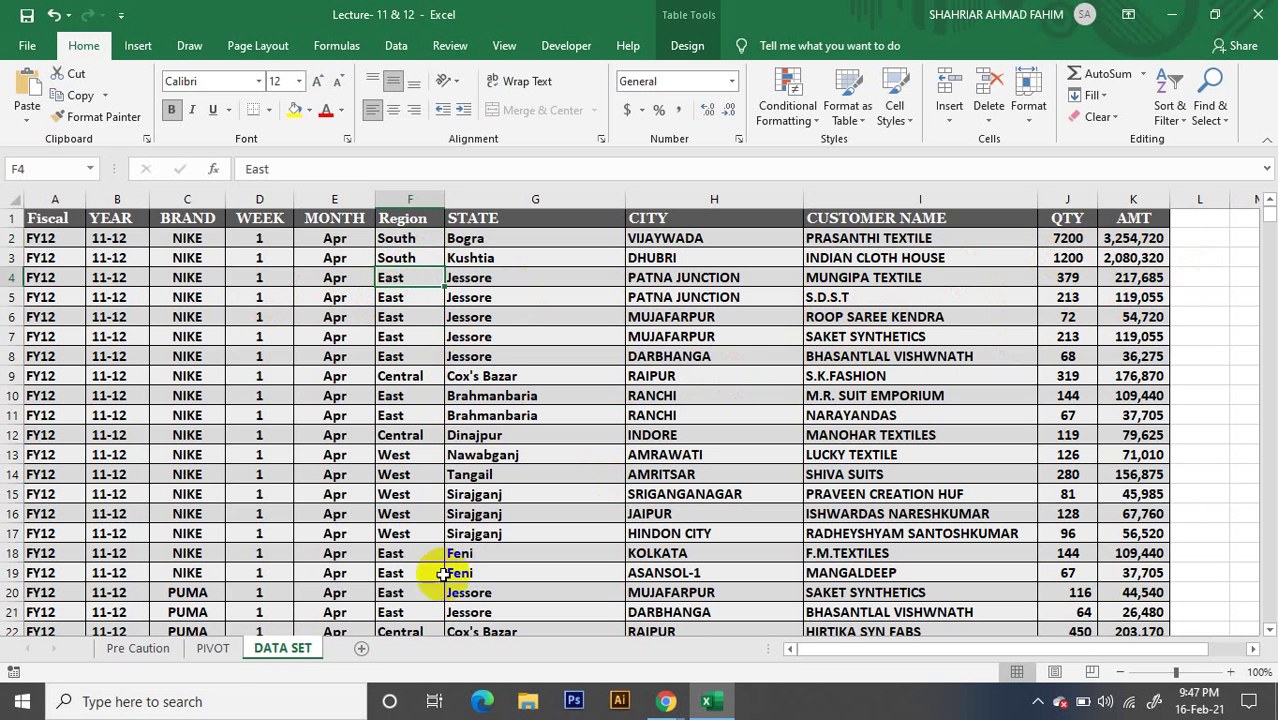
Return to the PIVOT sheet and compare the summed quantities of the North, West and Central regions
{"action": "left_click", "coordinate": [213, 652]}
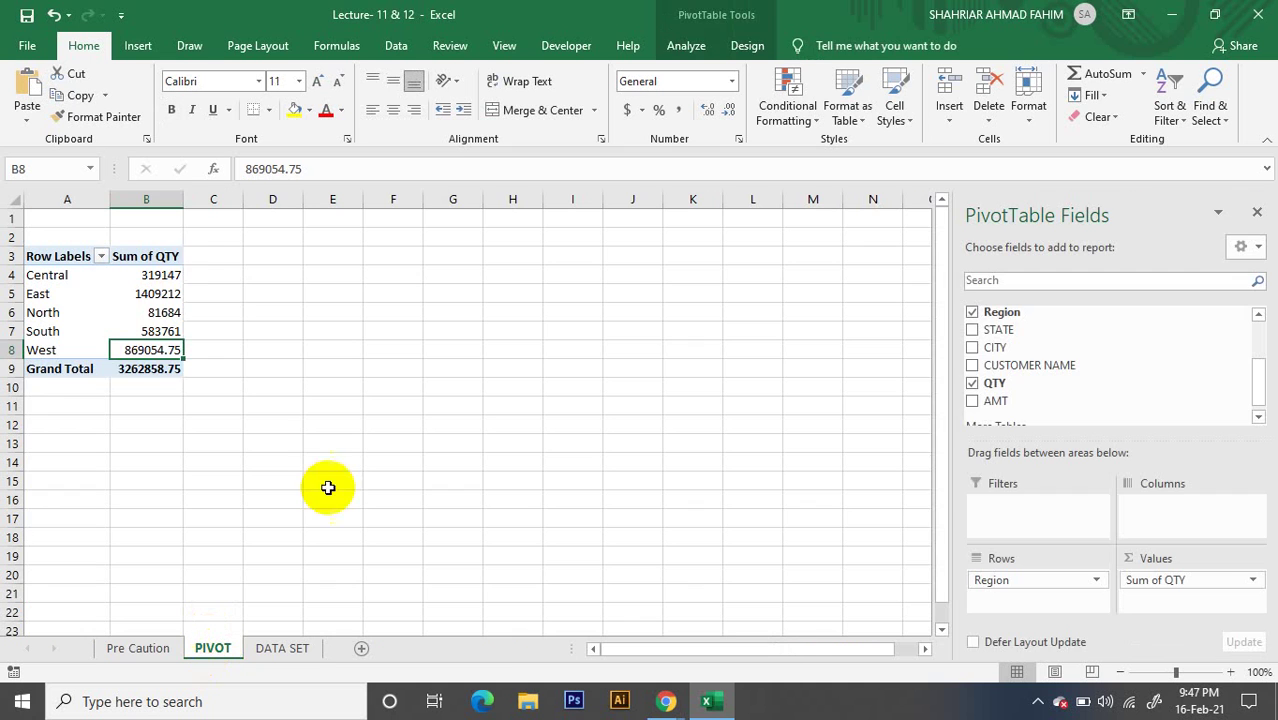
{"action": "left_click", "coordinate": [150, 313]}
{"action": "left_click", "coordinate": [265, 367]}
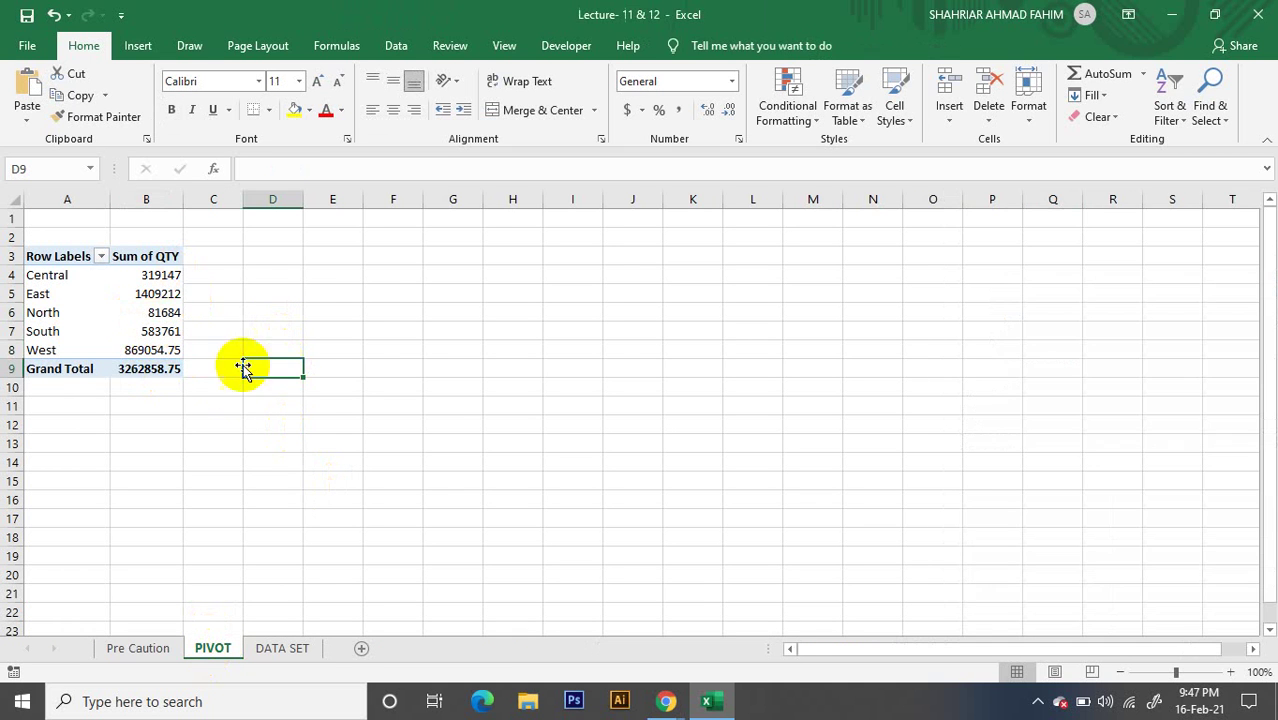
{"action": "left_click", "coordinate": [171, 348]}
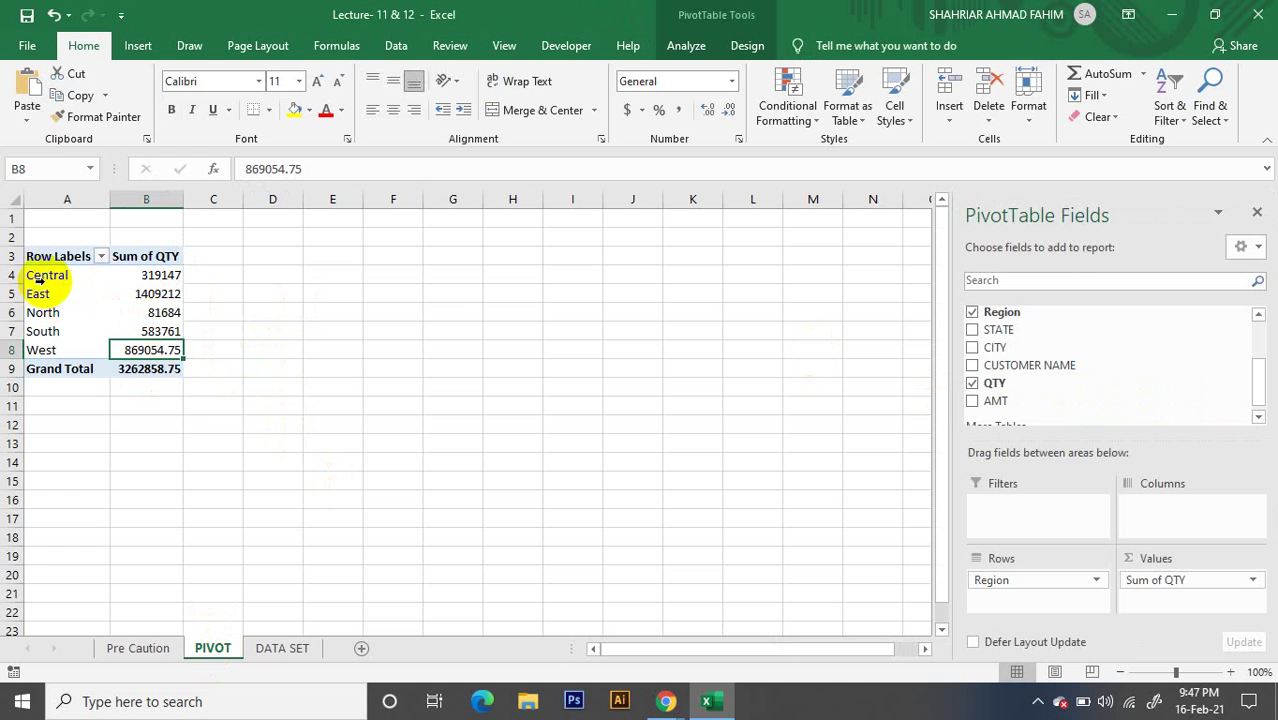
{"action": "left_click", "coordinate": [150, 312]}
{"action": "left_click", "coordinate": [152, 350]}
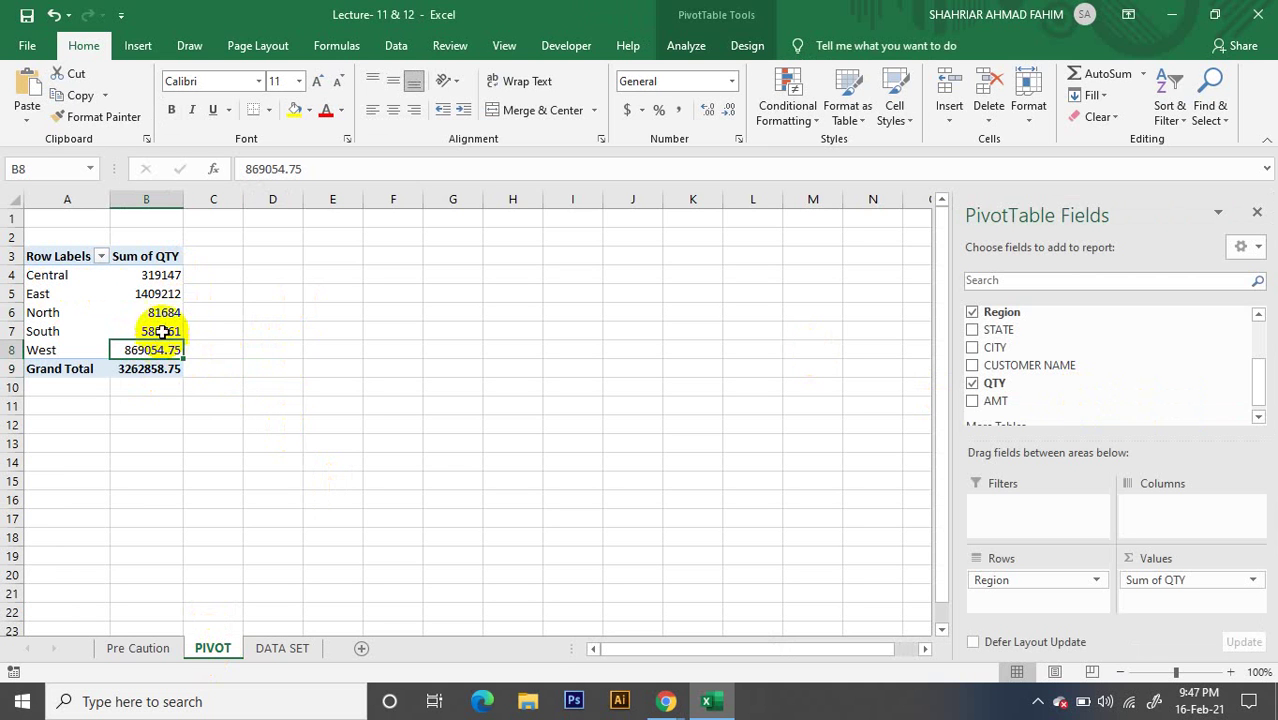
{"action": "mouse_move", "coordinate": [173, 314]}
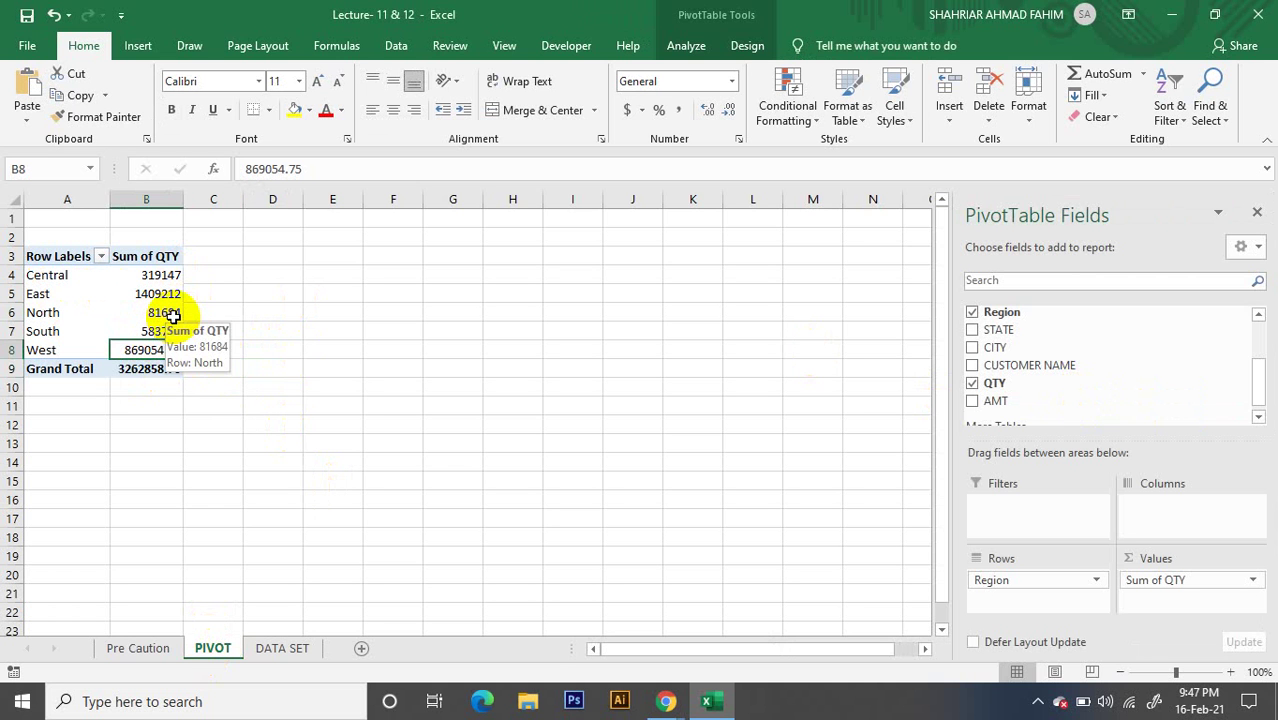
{"action": "left_click", "coordinate": [173, 314]}
{"action": "left_click", "coordinate": [168, 278]}
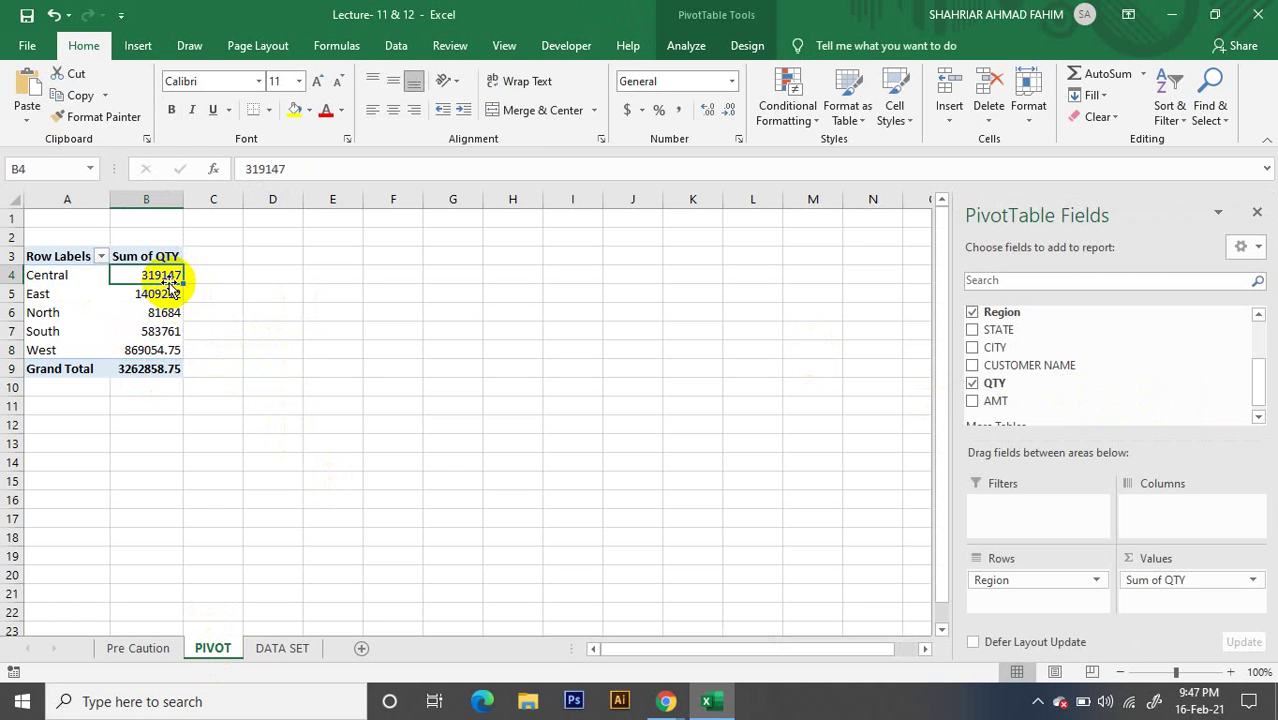
{"action": "mouse_move", "coordinate": [148, 275]}
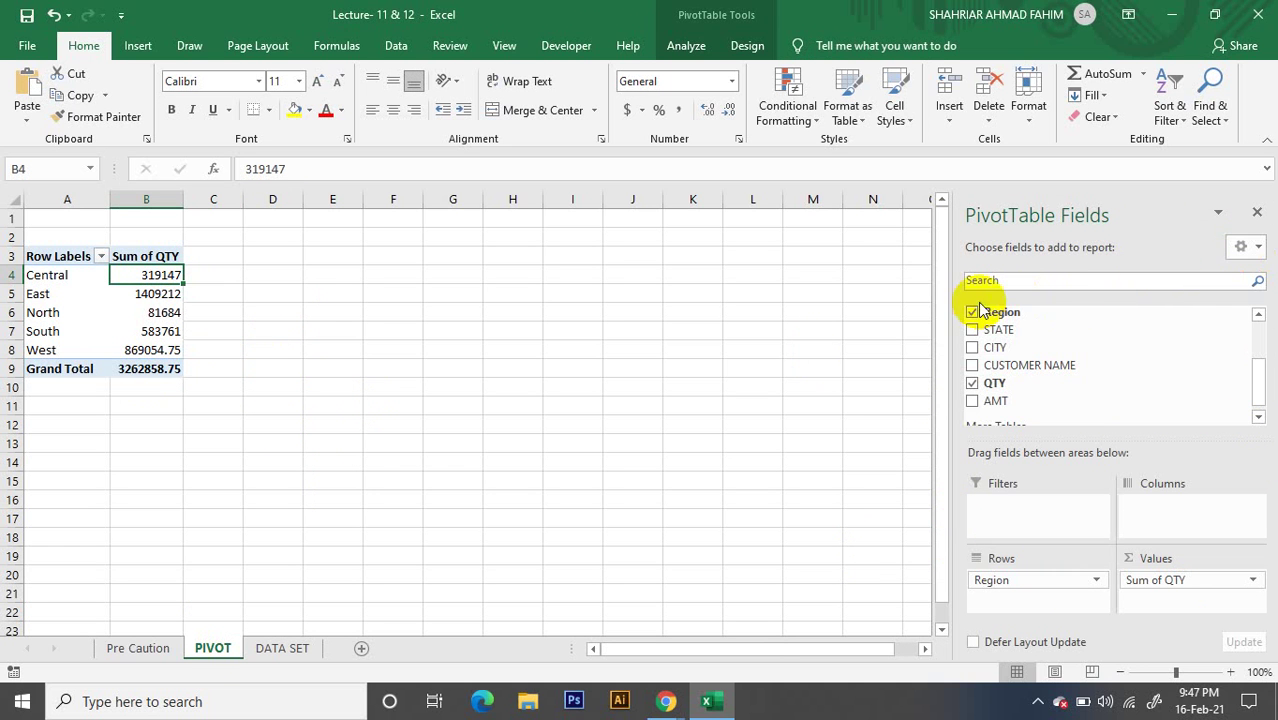
Try the side-by-side and areas-only (2 by 2) layouts for the PivotTable field list and return to the stacked layout
{"action": "left_click", "coordinate": [1259, 247]}
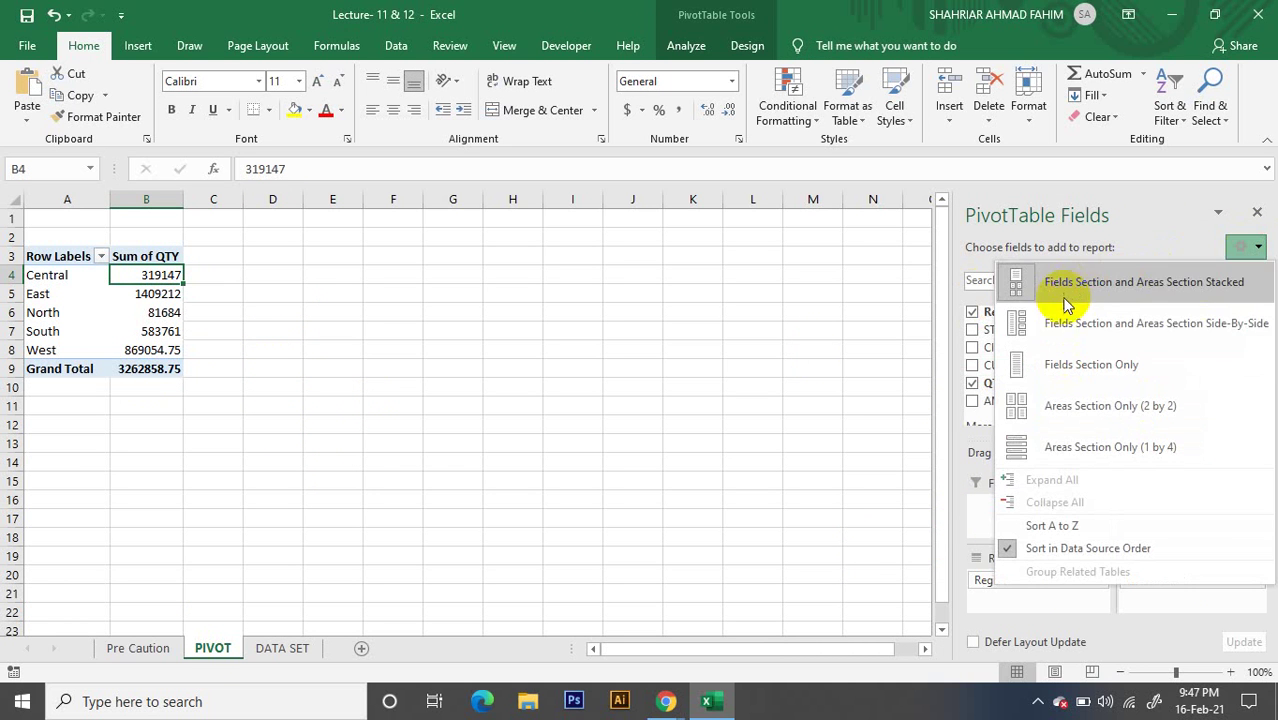
{"action": "left_click", "coordinate": [1110, 340]}
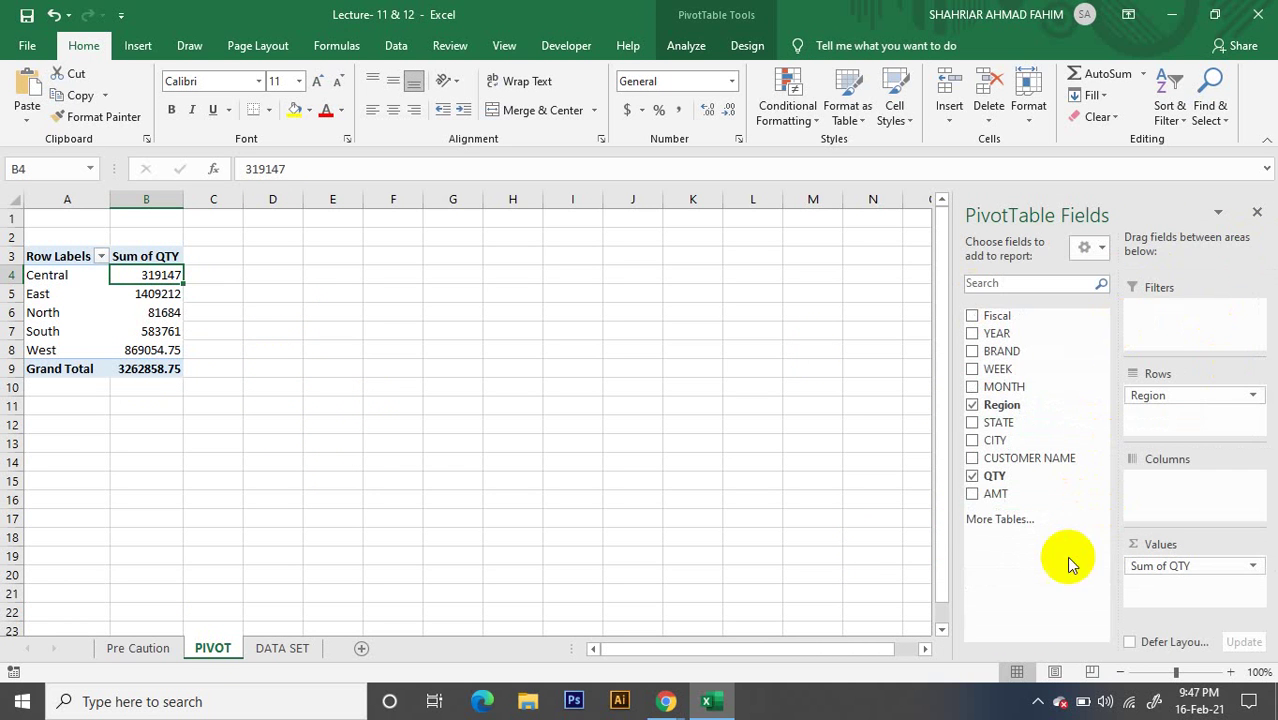
{"action": "left_click", "coordinate": [1090, 247]}
{"action": "left_click", "coordinate": [1093, 406]}
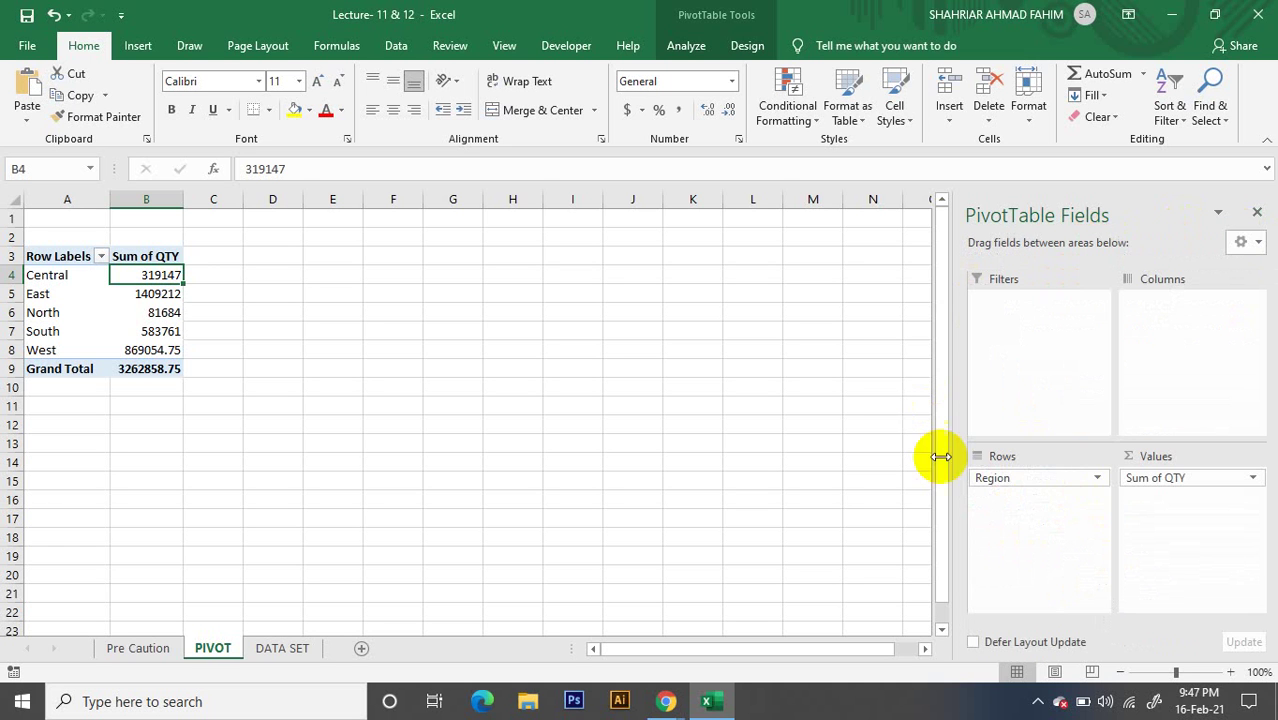
{"action": "left_click", "coordinate": [1248, 243]}
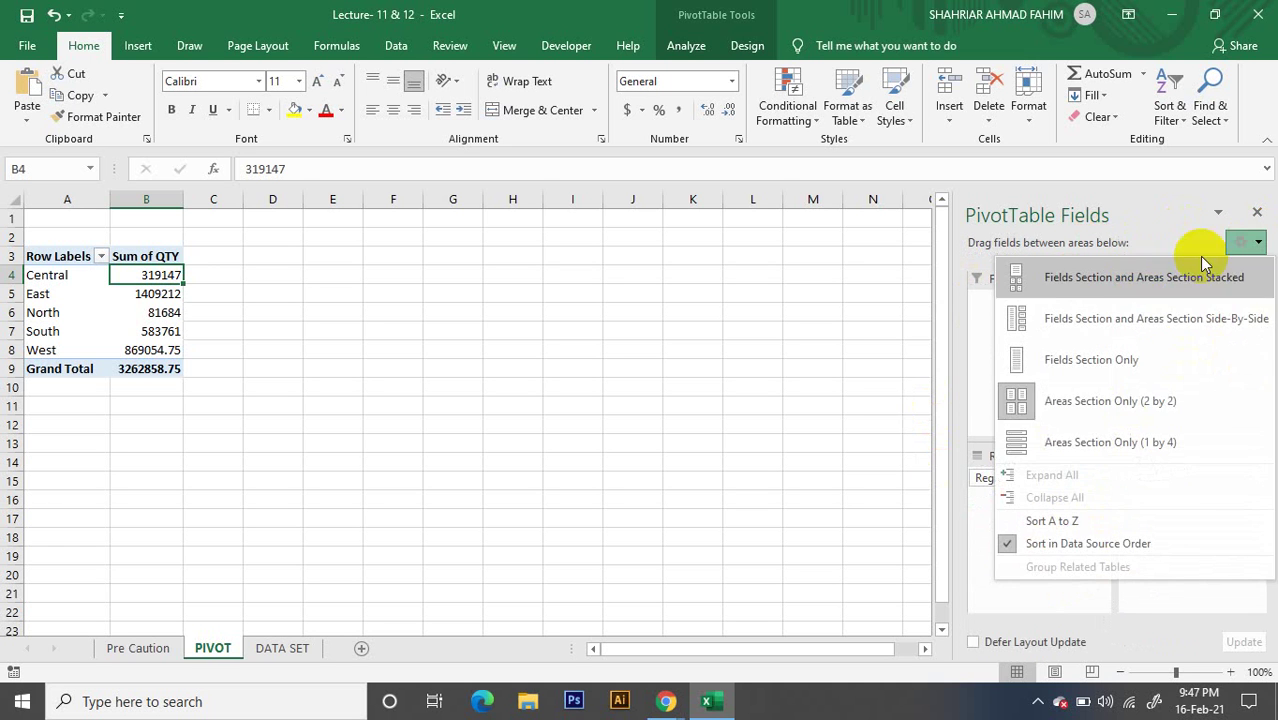
{"action": "left_click", "coordinate": [1044, 277]}
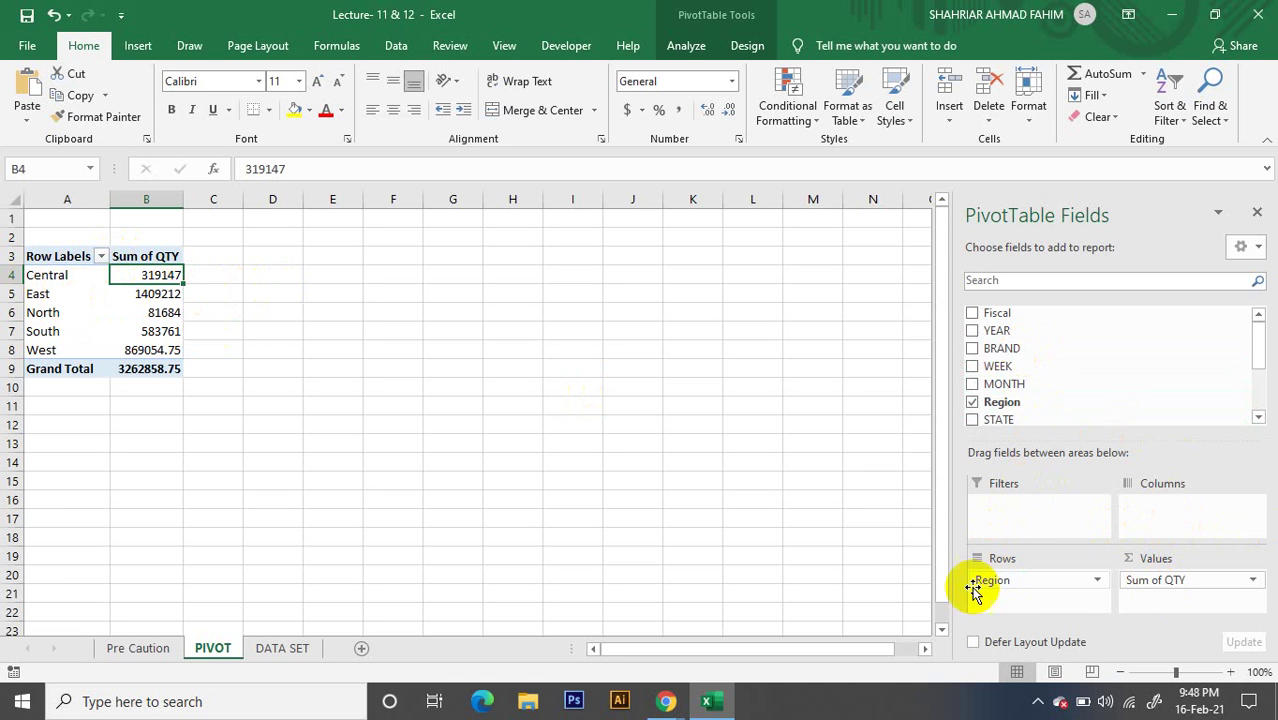
Add the BRAND field to the Columns area of the PivotTable and reselect a cell inside the table
{"action": "left_click_drag", "start_coordinate": [1004, 355], "coordinate": [1178, 508]}
{"action": "left_click", "coordinate": [743, 350]}
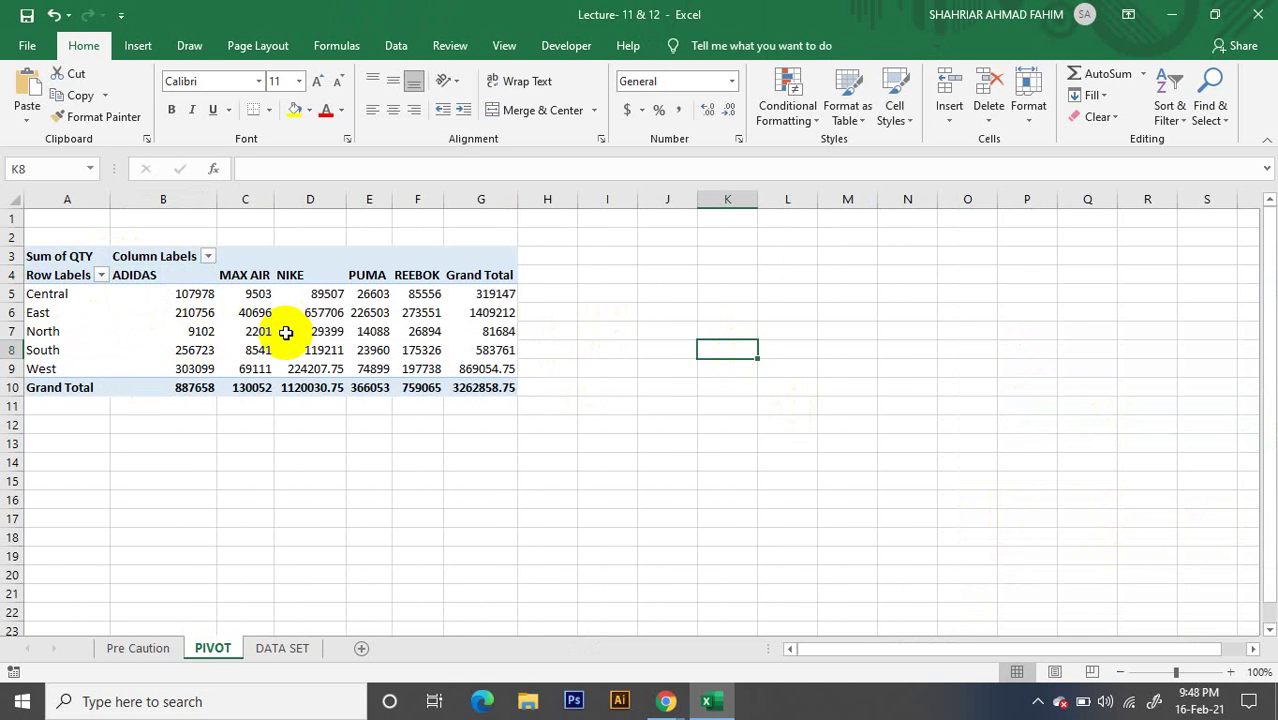
{"action": "left_click", "coordinate": [288, 331]}
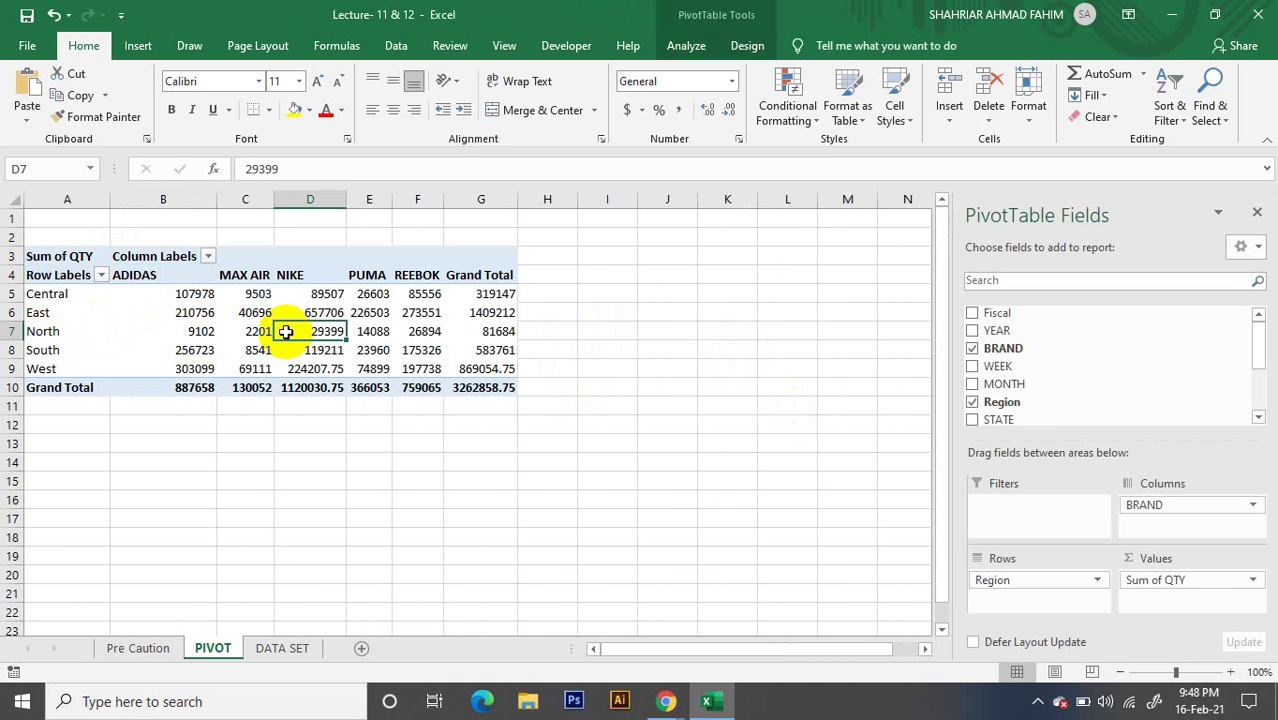
Examine the Central and East quantities by brand, the NIKE quantity for West, and the grand totals of Central and East
{"action": "left_click", "coordinate": [46, 294]}
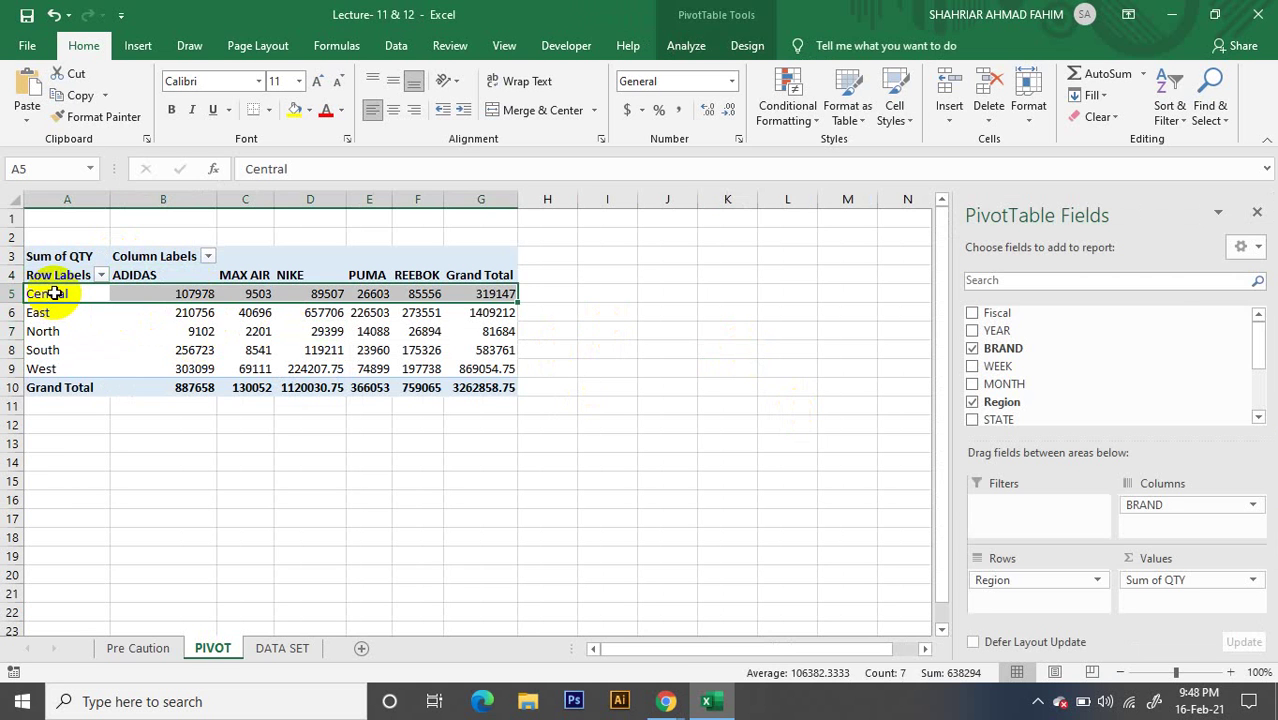
{"action": "left_click", "coordinate": [193, 297]}
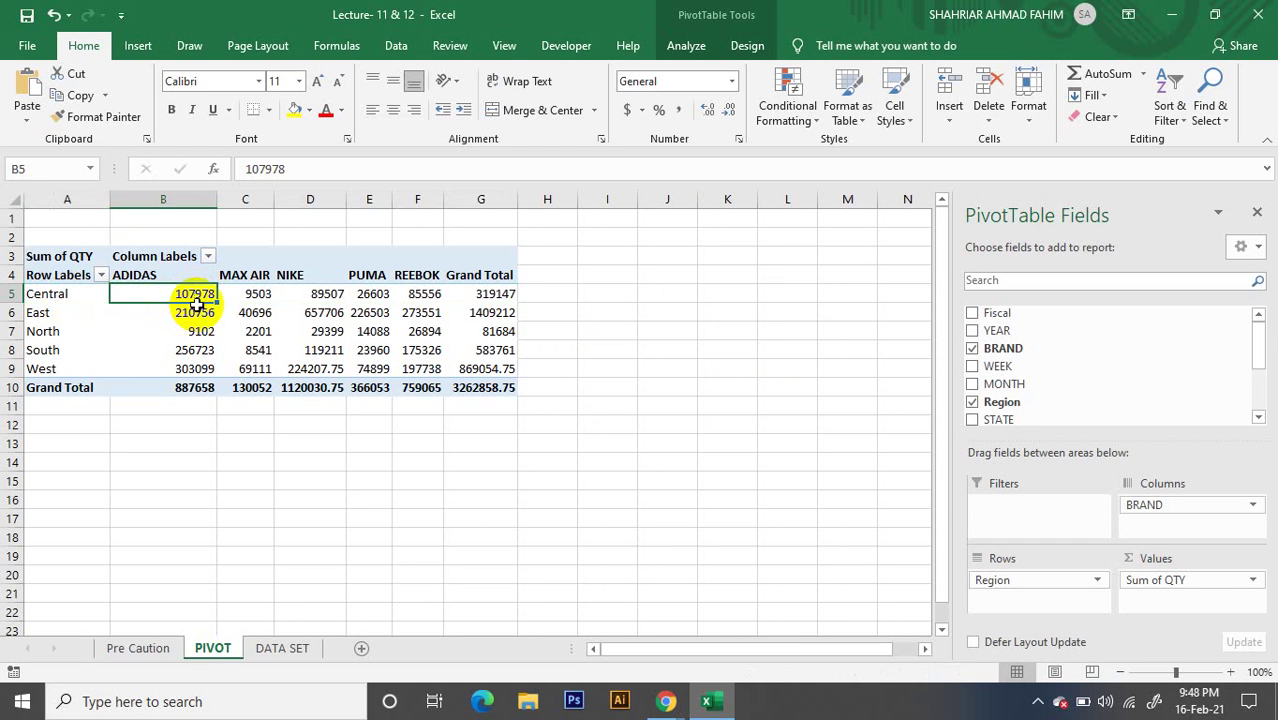
{"action": "mouse_move", "coordinate": [185, 310]}
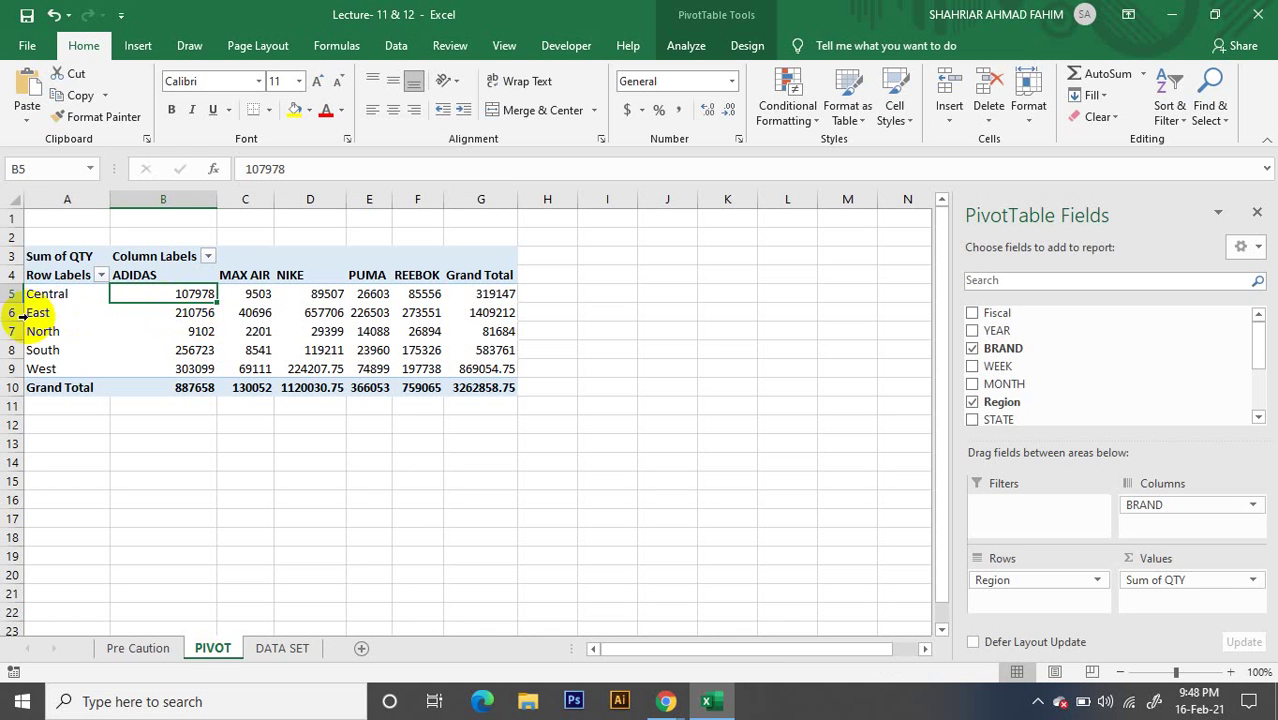
{"action": "left_click", "coordinate": [236, 276]}
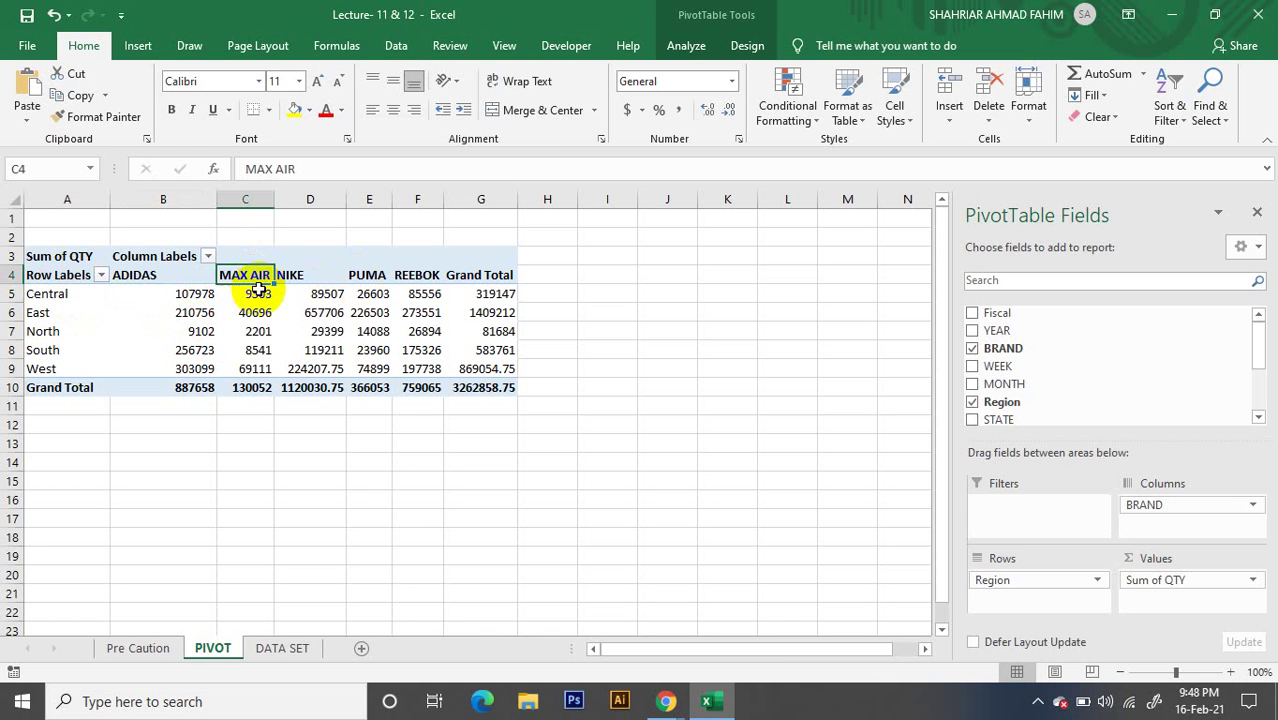
{"action": "left_click", "coordinate": [268, 296]}
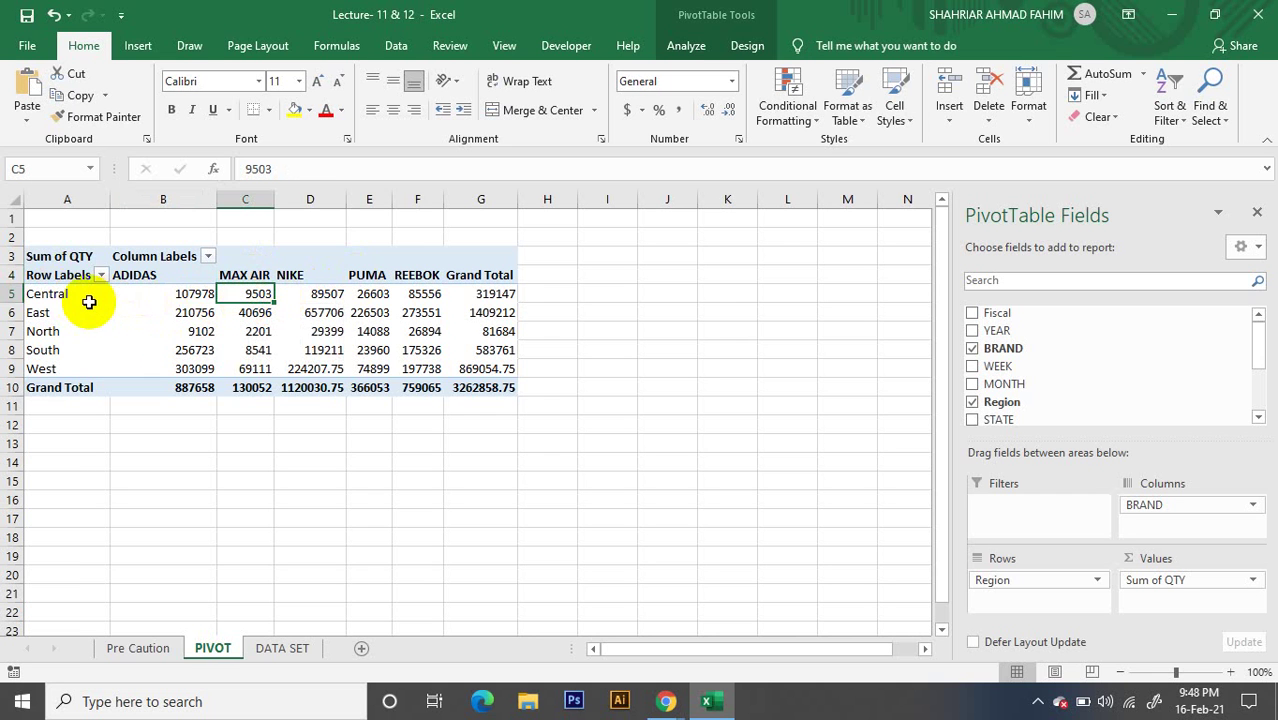
{"action": "left_click", "coordinate": [332, 294]}
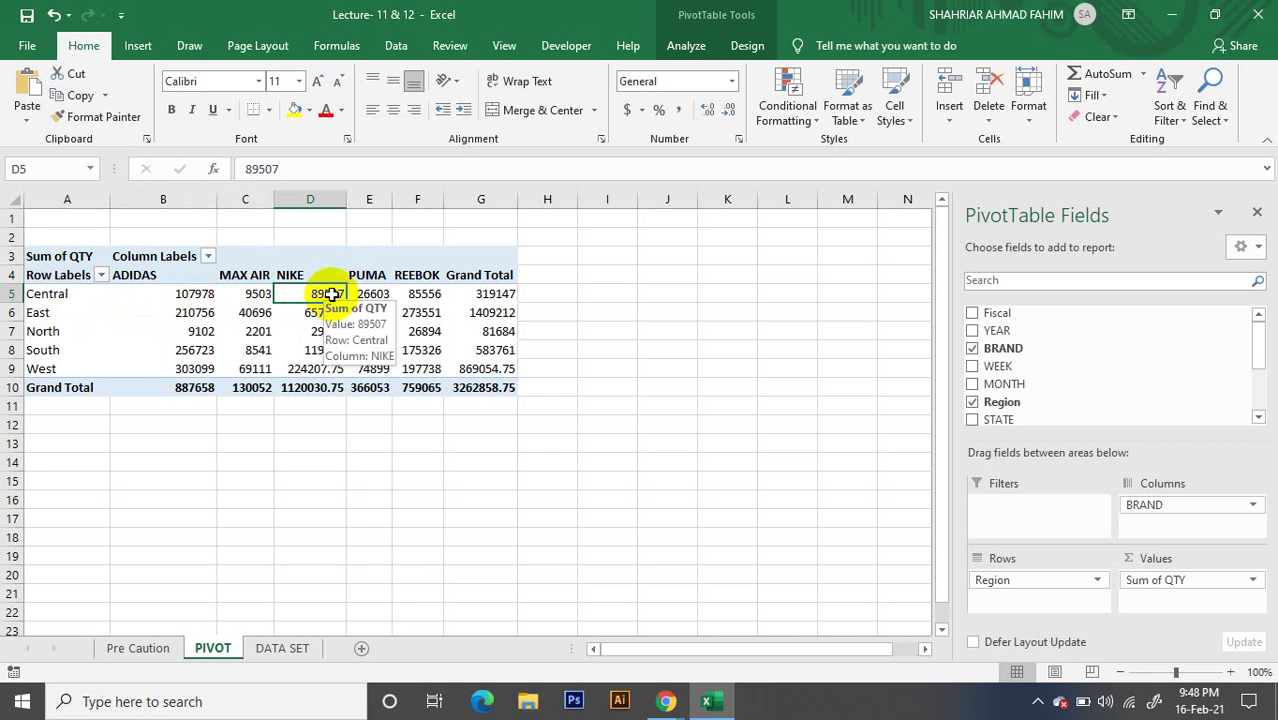
{"action": "left_click", "coordinate": [33, 312]}
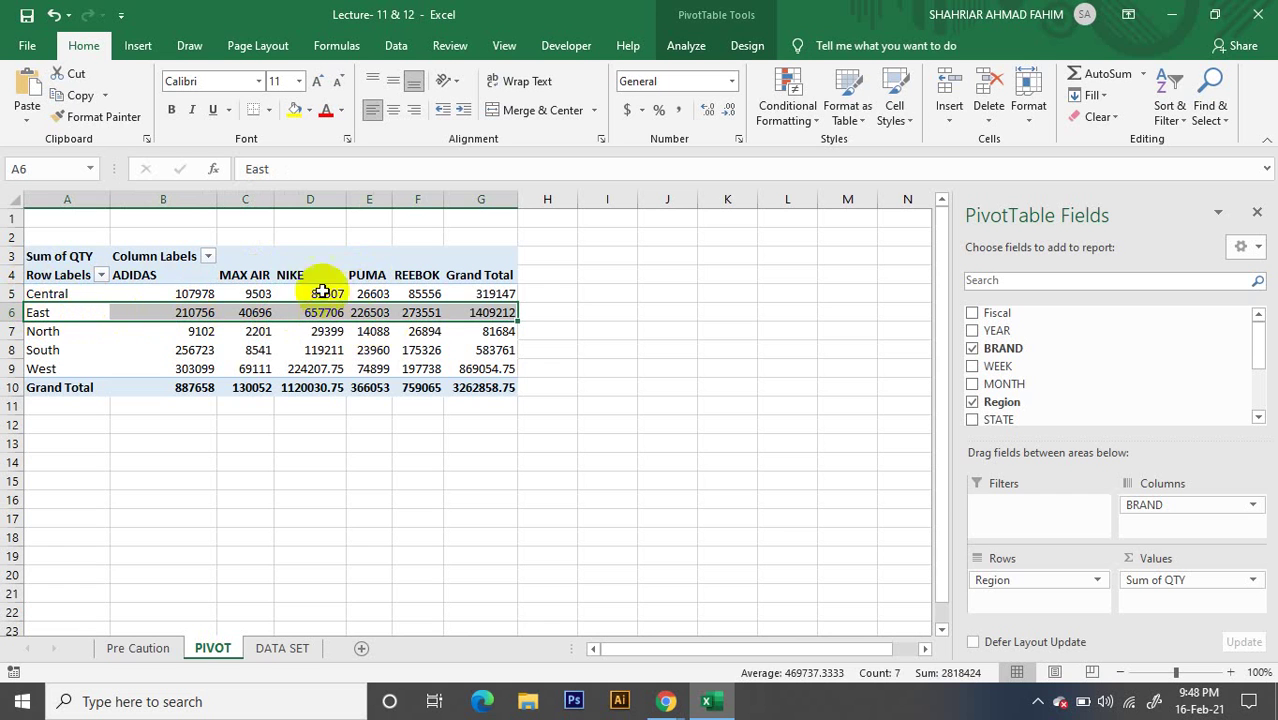
{"action": "left_click", "coordinate": [333, 367]}
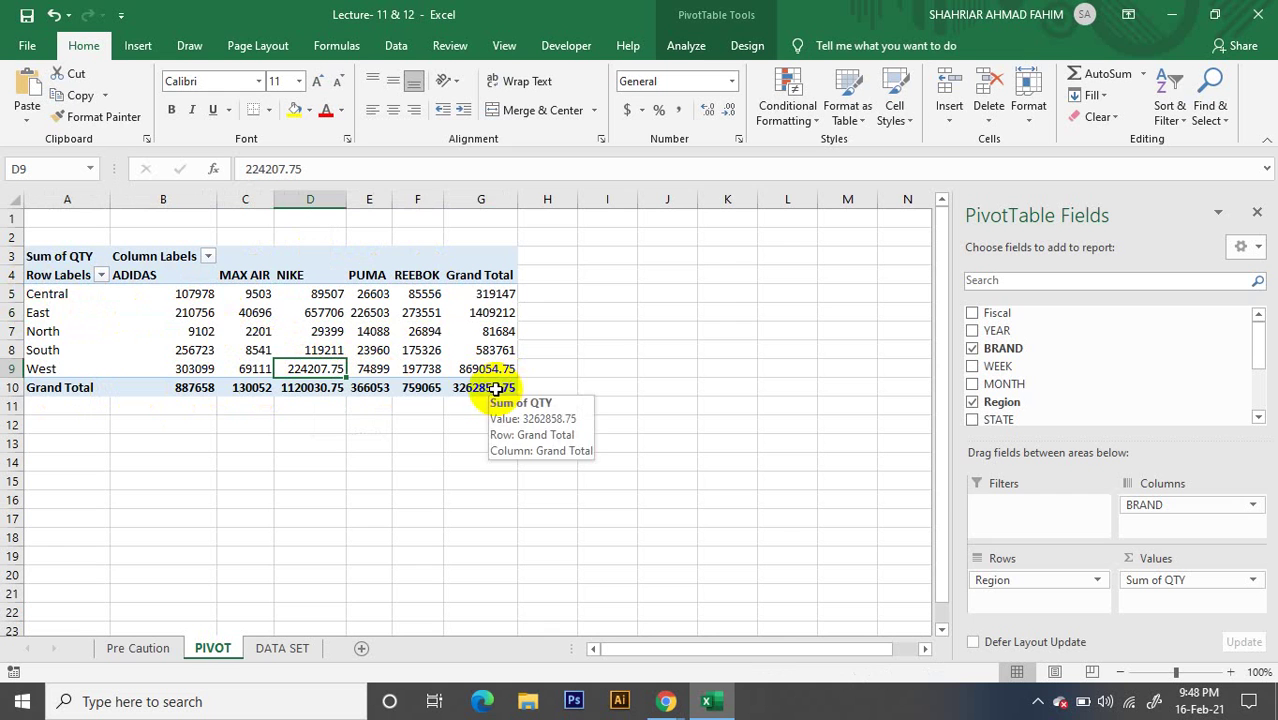
{"action": "left_click", "coordinate": [492, 294]}
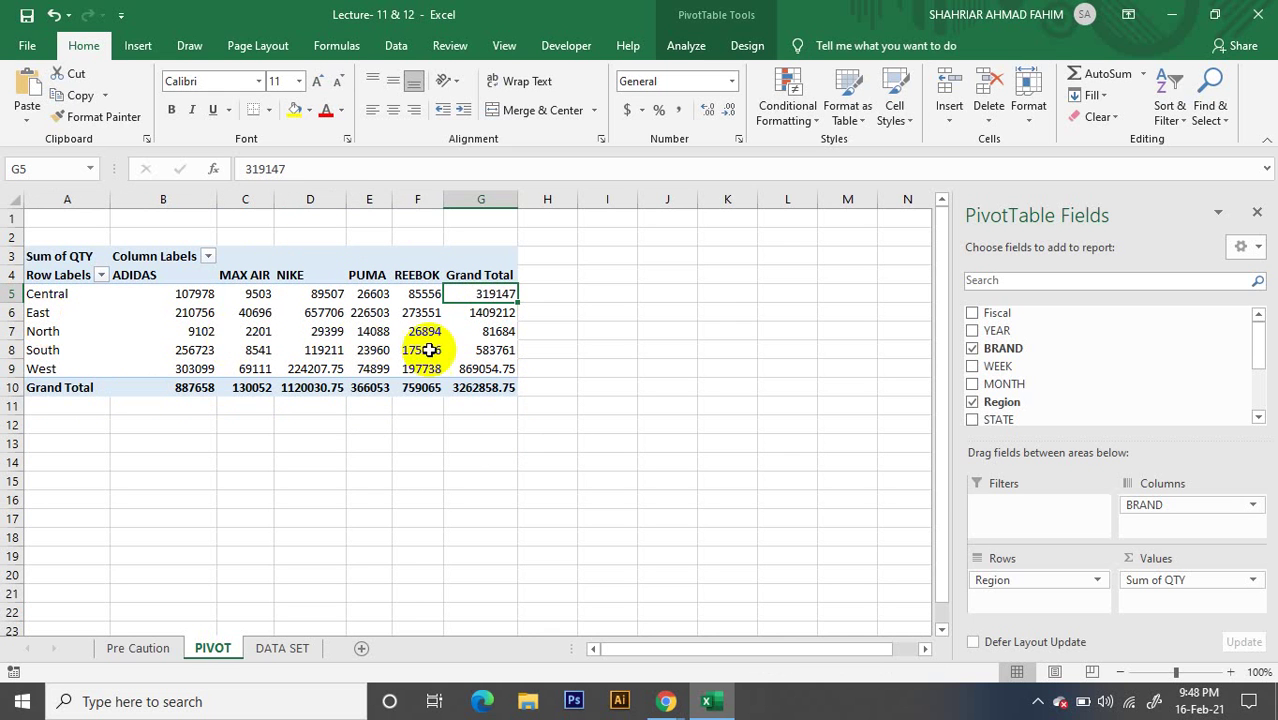
{"action": "left_click", "coordinate": [485, 313]}
Examine the ADIDAS, MAX AIR and NIKE columns from their headers down to the Grand Total row
{"action": "left_click_drag", "start_coordinate": [131, 274], "coordinate": [121, 383]}
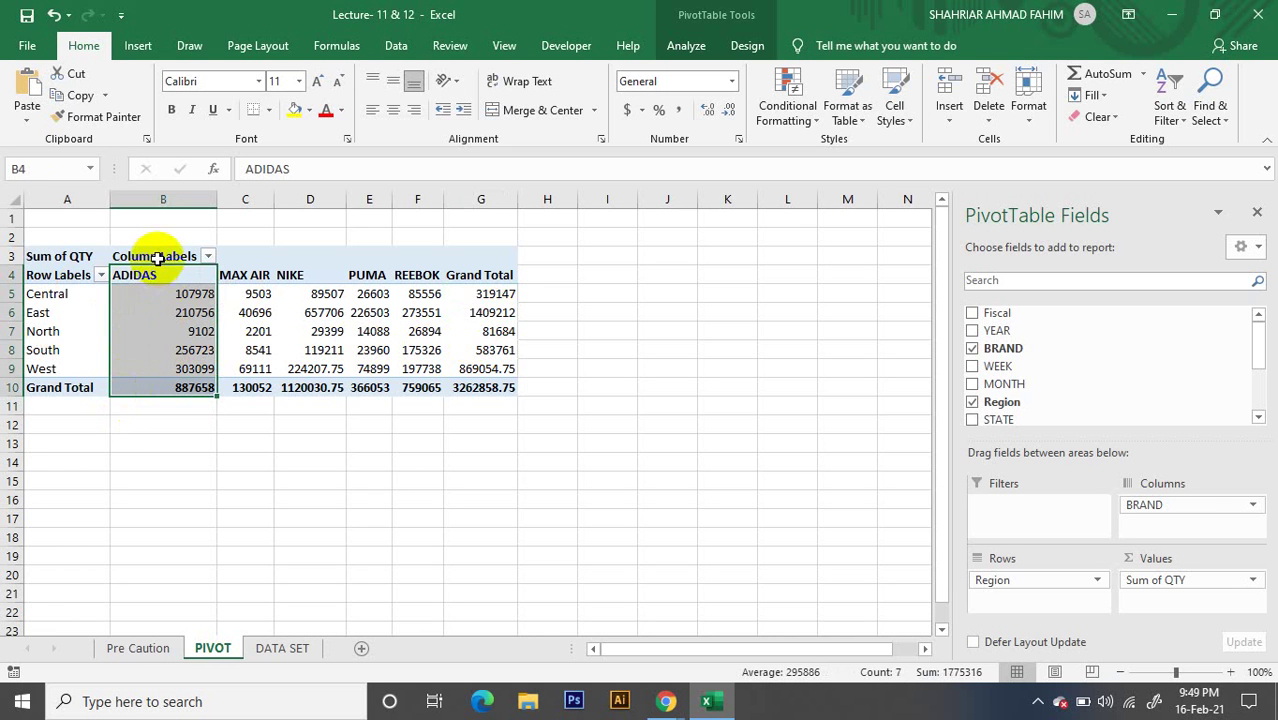
{"action": "left_click_drag", "start_coordinate": [245, 275], "coordinate": [251, 385]}
{"action": "left_click_drag", "start_coordinate": [305, 276], "coordinate": [308, 382]}
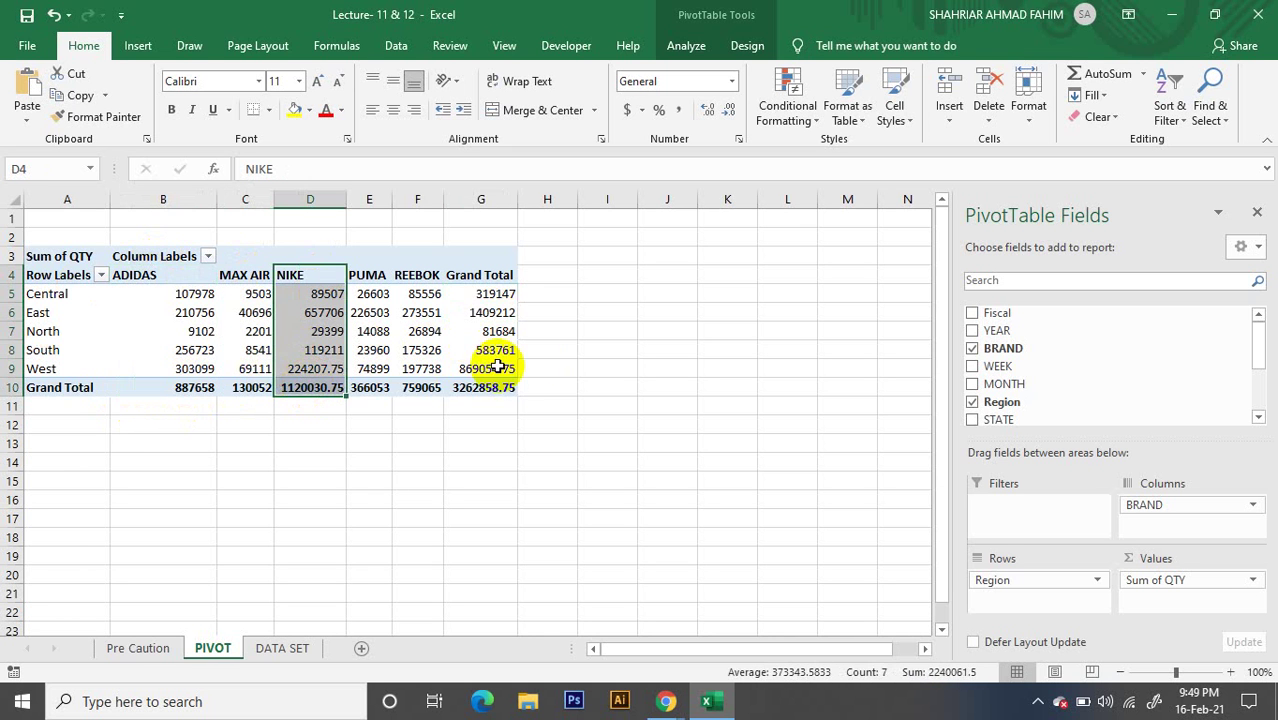
{"action": "left_click", "coordinate": [542, 349]}
{"action": "left_click", "coordinate": [232, 347]}
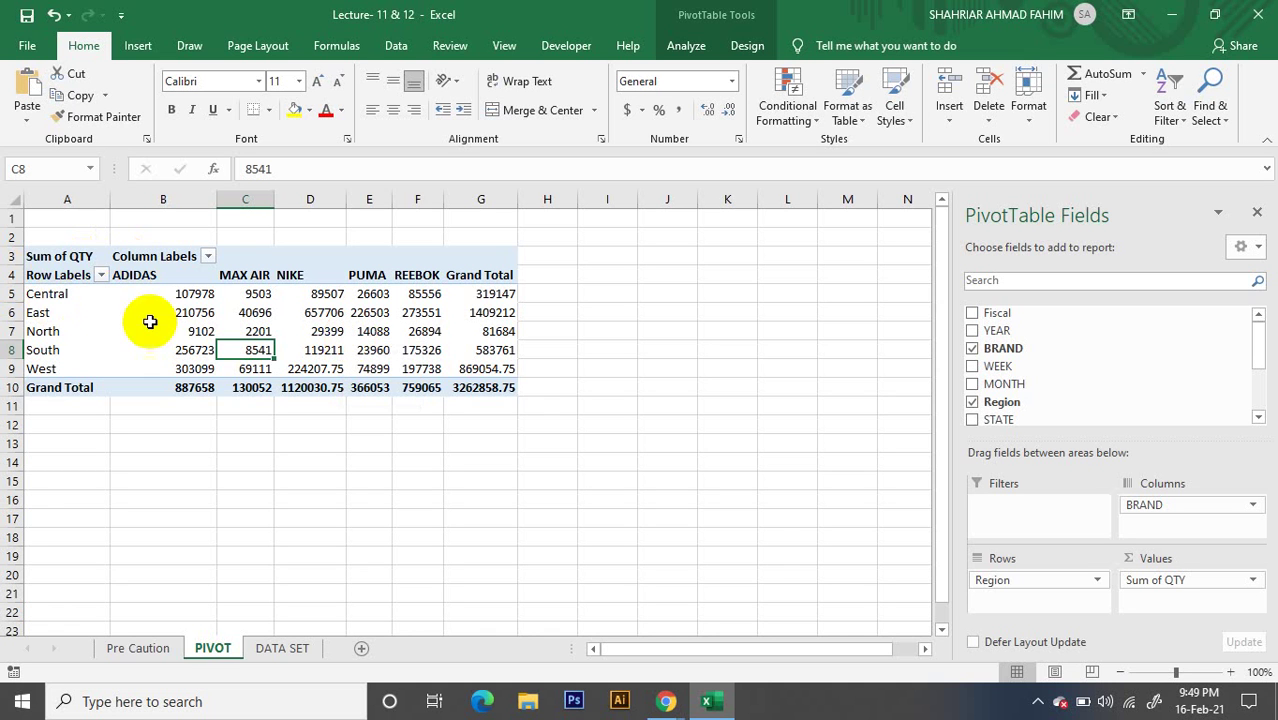
{"action": "left_click", "coordinate": [373, 333]}
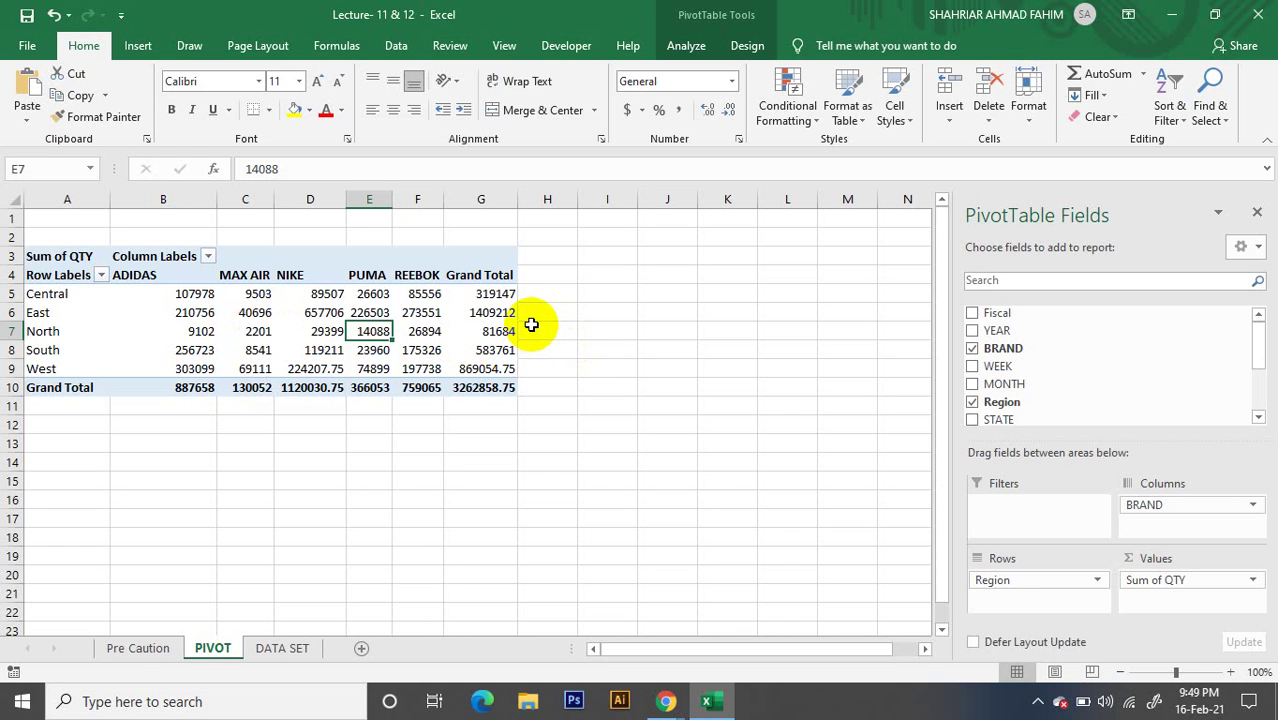
{"action": "left_click", "coordinate": [562, 347]}
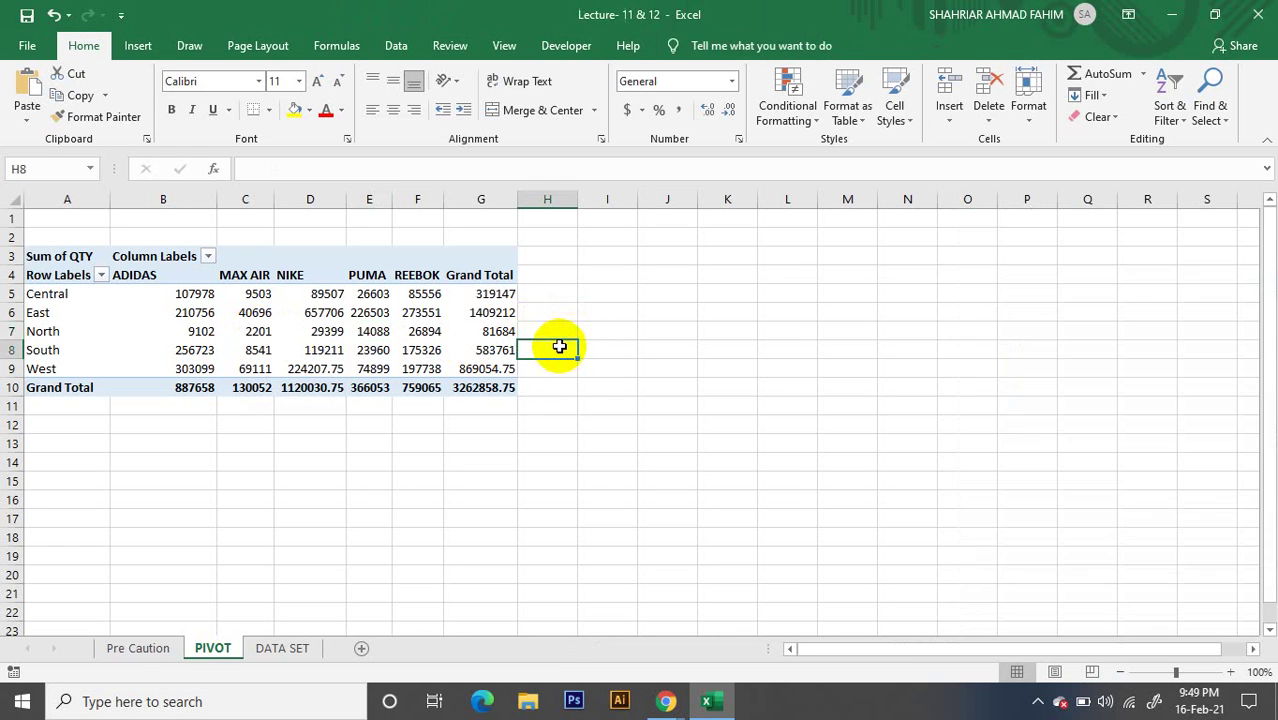
{"action": "left_click", "coordinate": [485, 294]}
{"action": "left_click", "coordinate": [398, 316]}
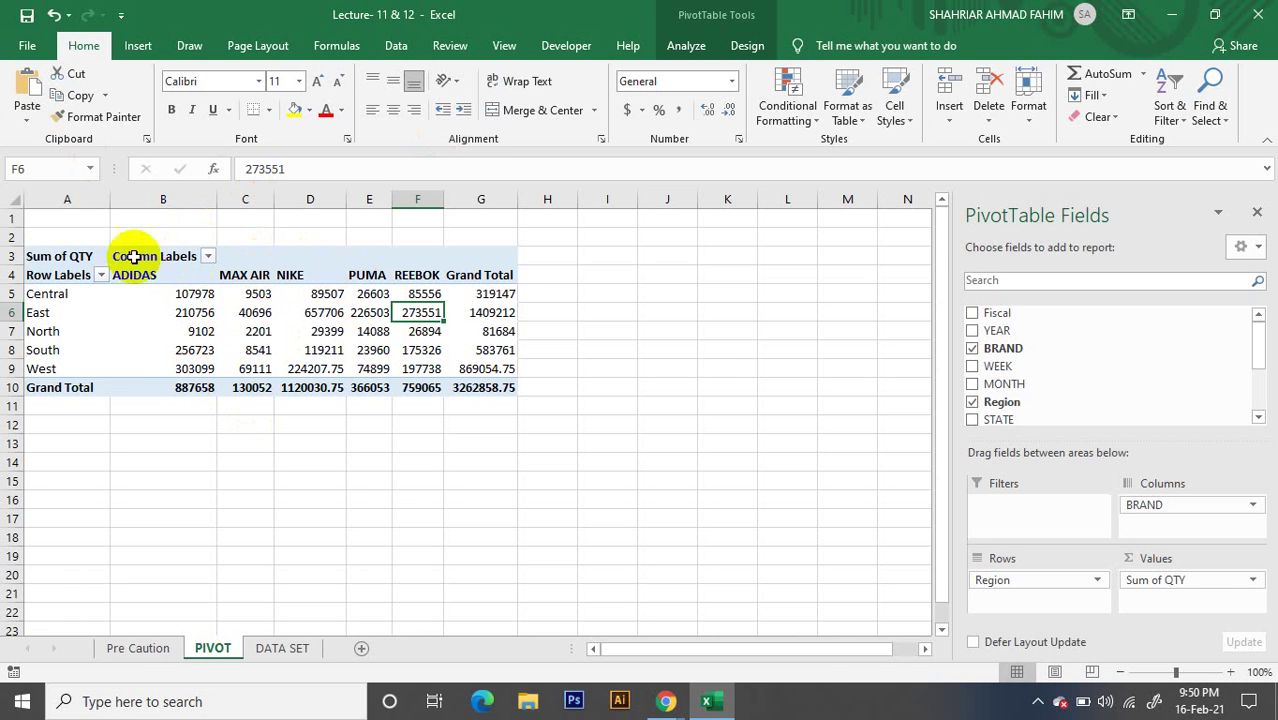
Copy the entire Region-by-BRAND PivotTable and paste the duplicate at cell A13 on the PIVOT sheet
{"action": "left_click", "coordinate": [32, 255]}
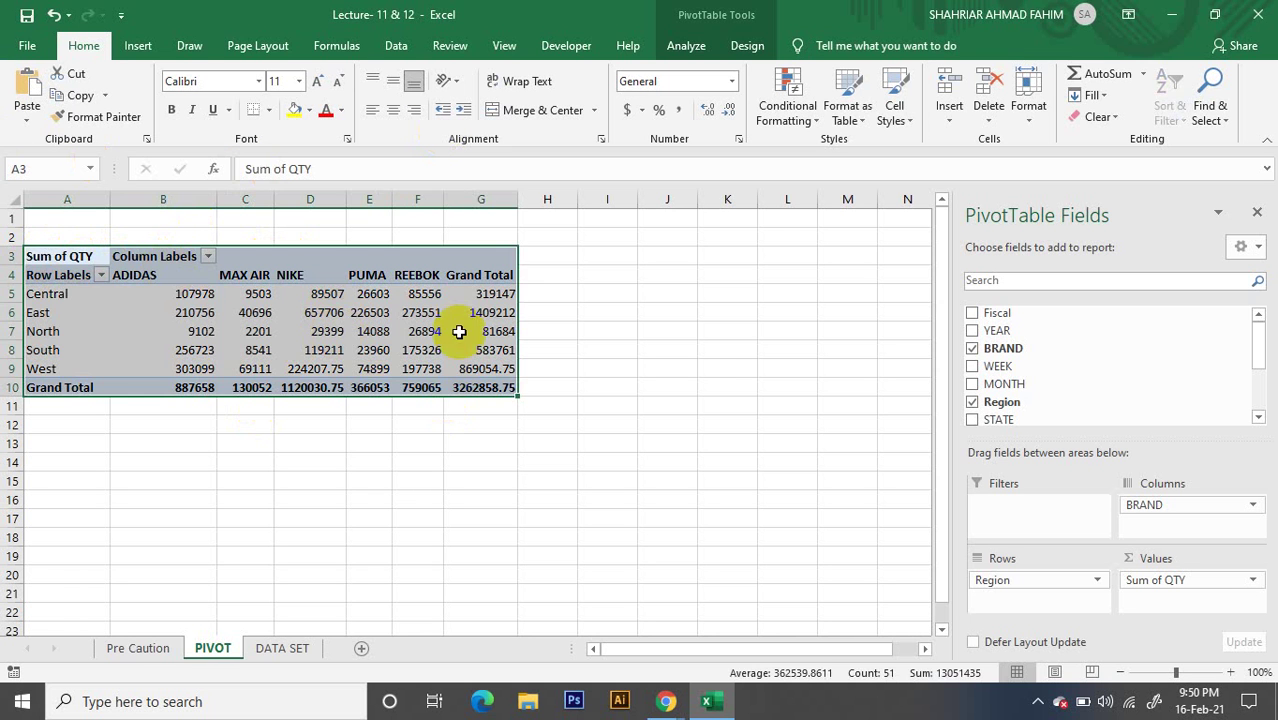
{"action": "key", "text": "ctrl+c"}
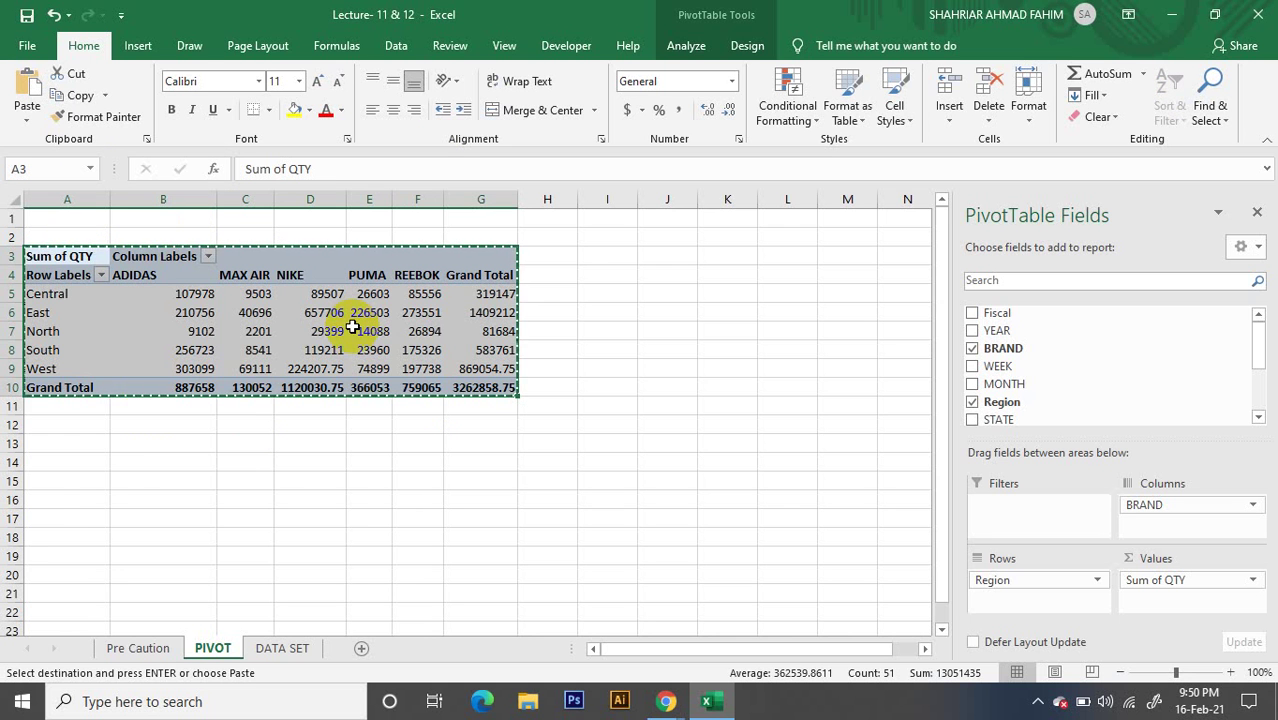
{"action": "left_click", "coordinate": [46, 444]}
{"action": "key", "text": "ctrl+v"}
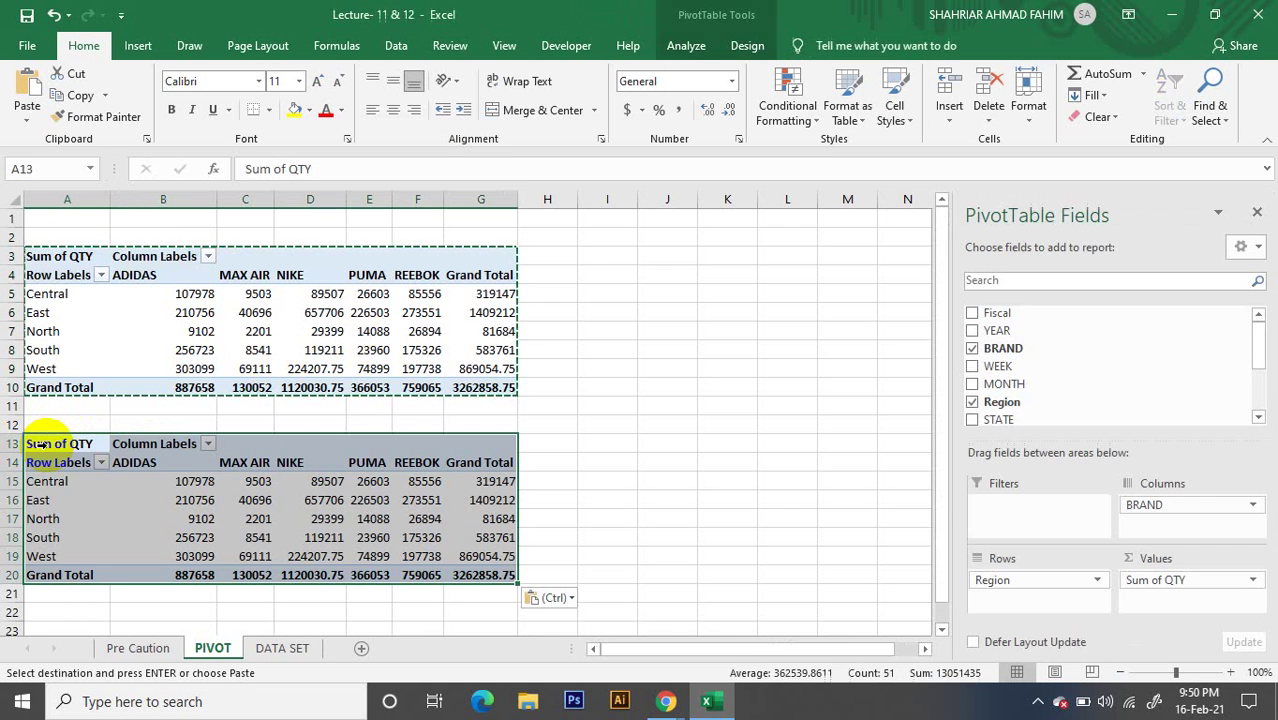
{"action": "left_click", "coordinate": [605, 436]}
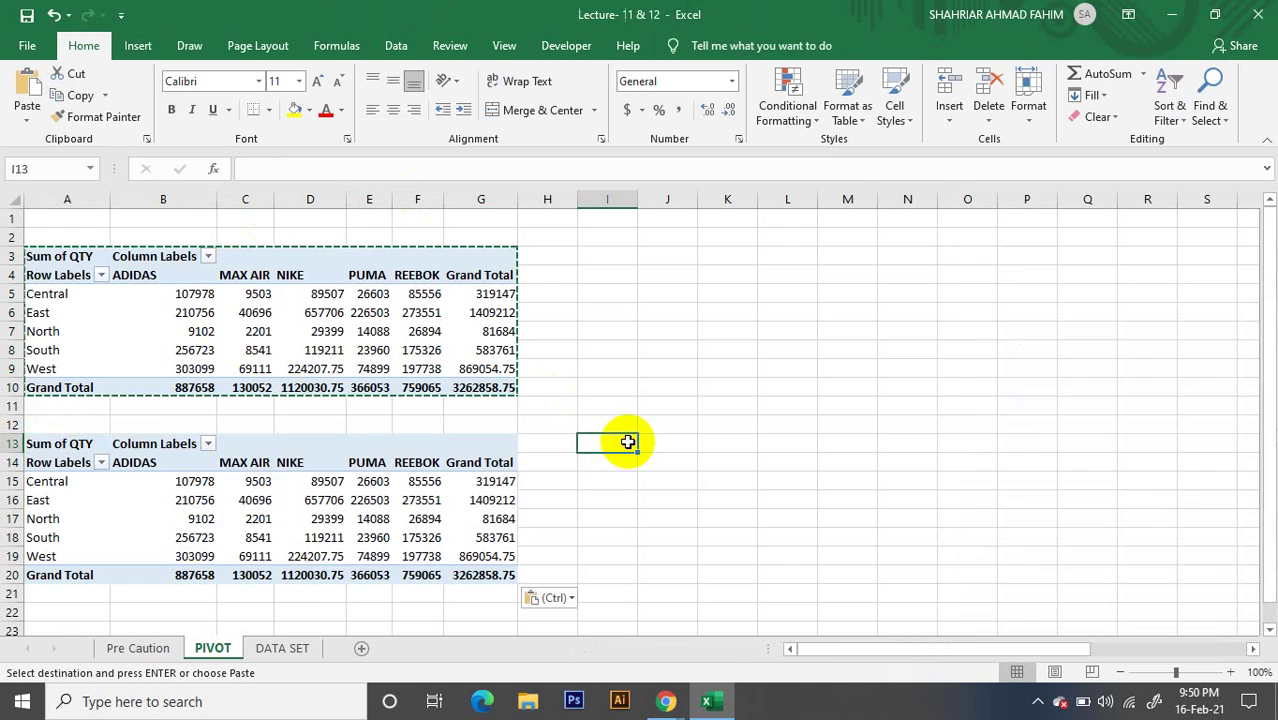
Remove BRAND from the Columns area of the duplicate PivotTable at A13 and compare it with the original table
{"action": "left_click", "coordinate": [290, 481]}
{"action": "left_click", "coordinate": [166, 535]}
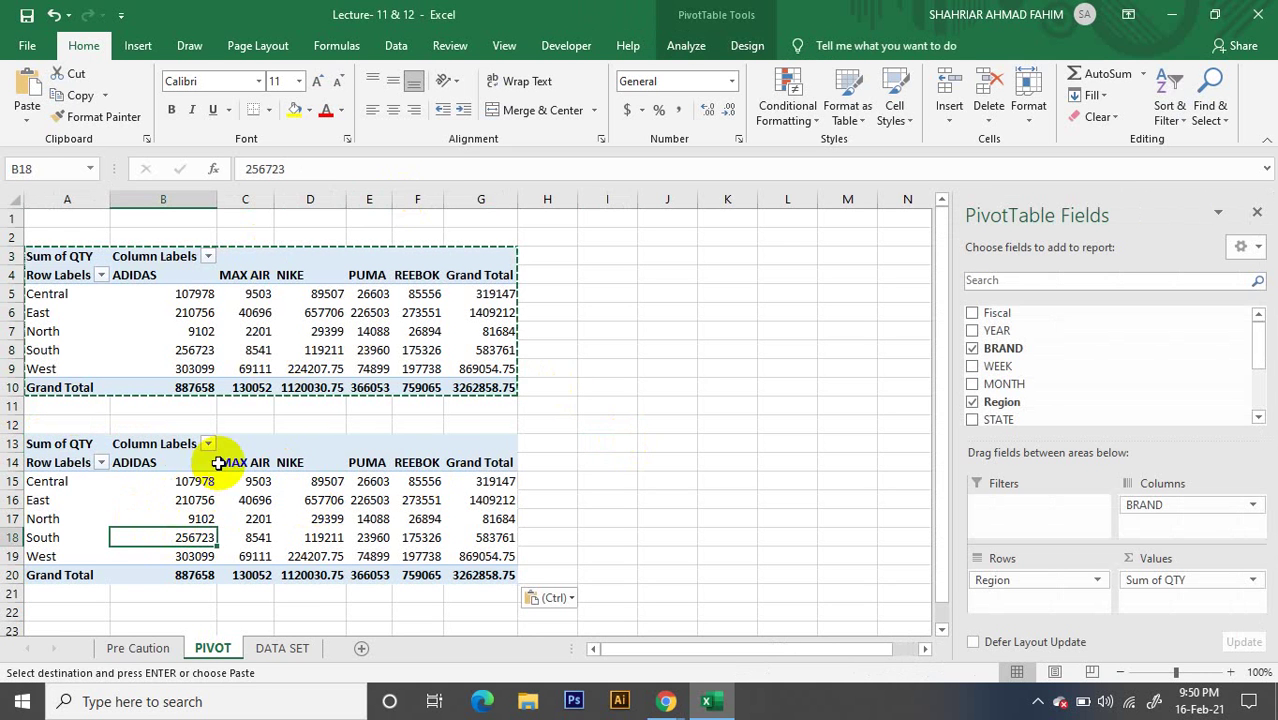
{"action": "left_click", "coordinate": [316, 294]}
{"action": "left_click", "coordinate": [252, 518]}
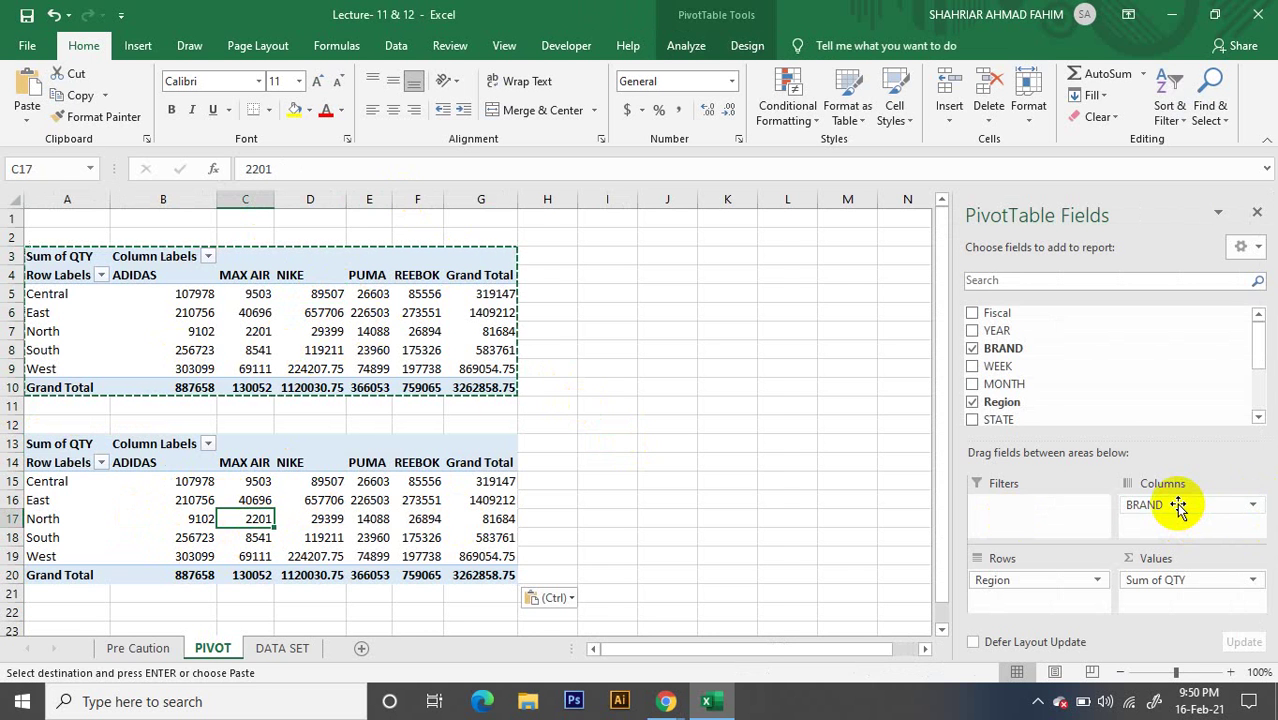
{"action": "left_click_drag", "start_coordinate": [1178, 505], "coordinate": [1147, 360]}
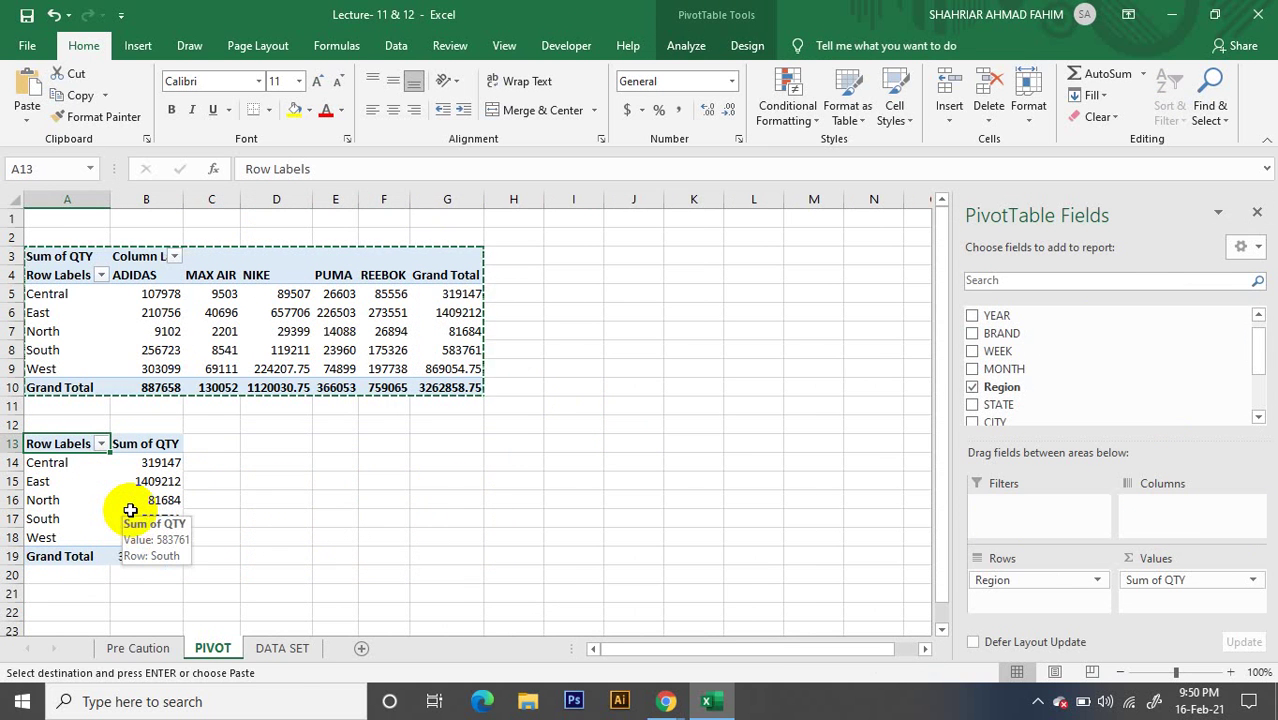
{"action": "left_click", "coordinate": [257, 476]}
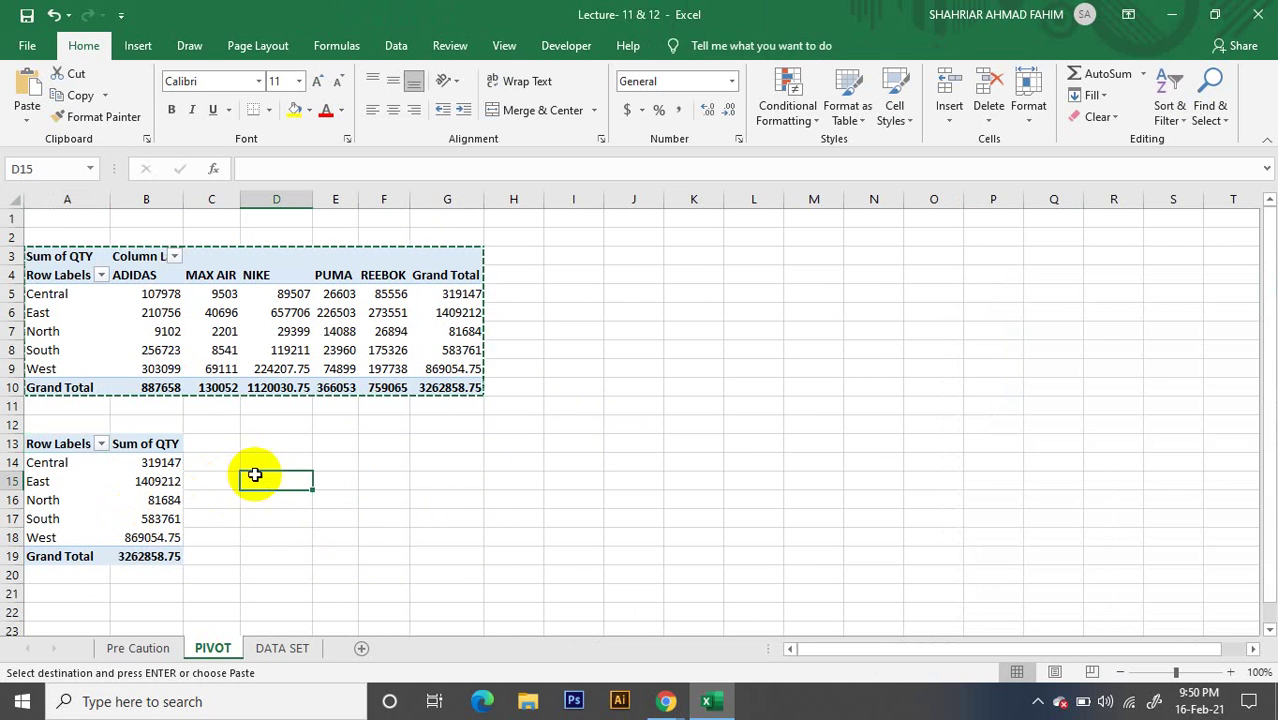
{"action": "left_click", "coordinate": [249, 314]}
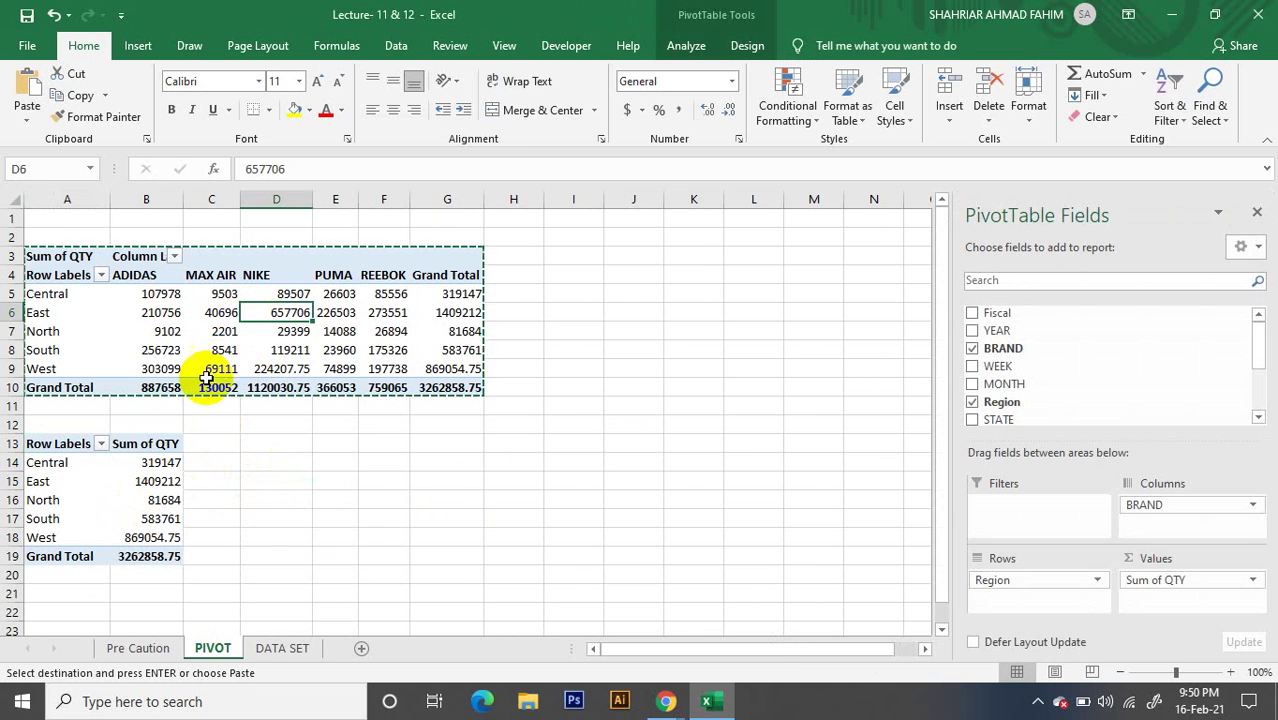
{"action": "left_click", "coordinate": [133, 484]}
Paste another copy of the Region-by-BRAND PivotTable at cell A22, below the region-only table
{"action": "left_click", "coordinate": [35, 498]}
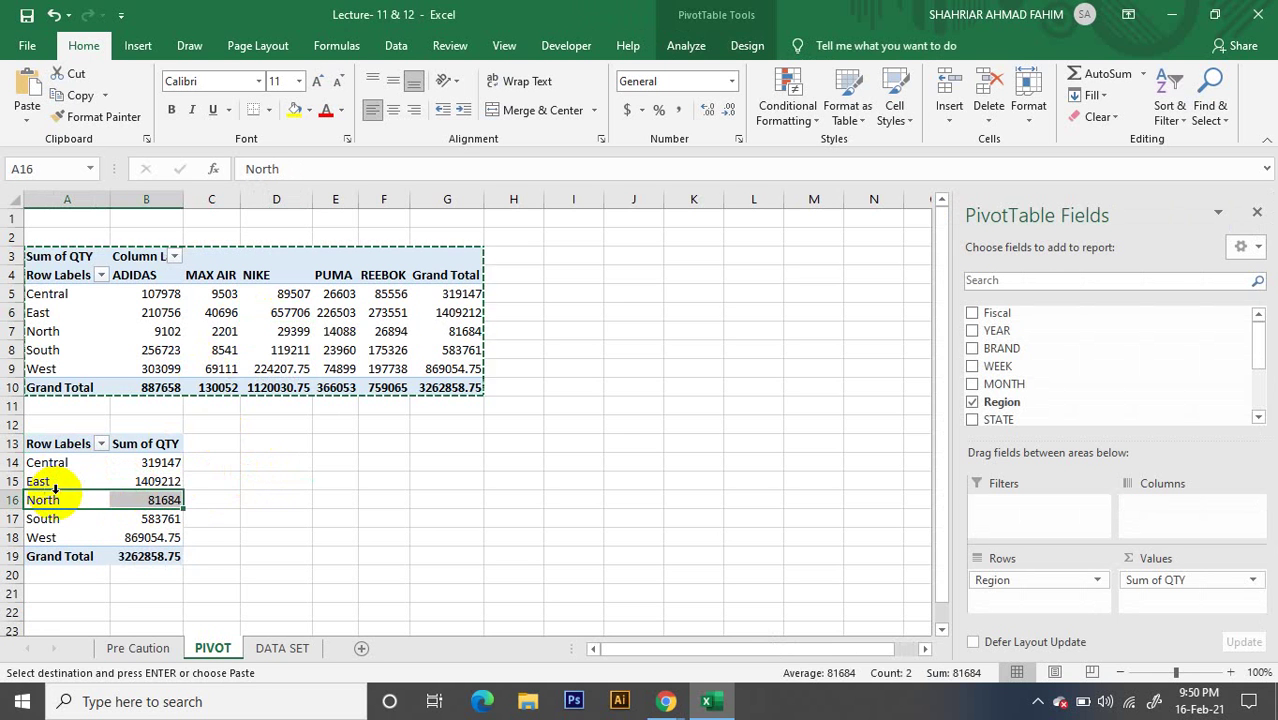
{"action": "key", "text": "ctrl+a"}
{"action": "scroll", "coordinate": [123, 519], "scroll_direction": "down", "scroll_amount": 1}
{"action": "scroll", "coordinate": [123, 519], "scroll_direction": "down", "scroll_amount": 3}
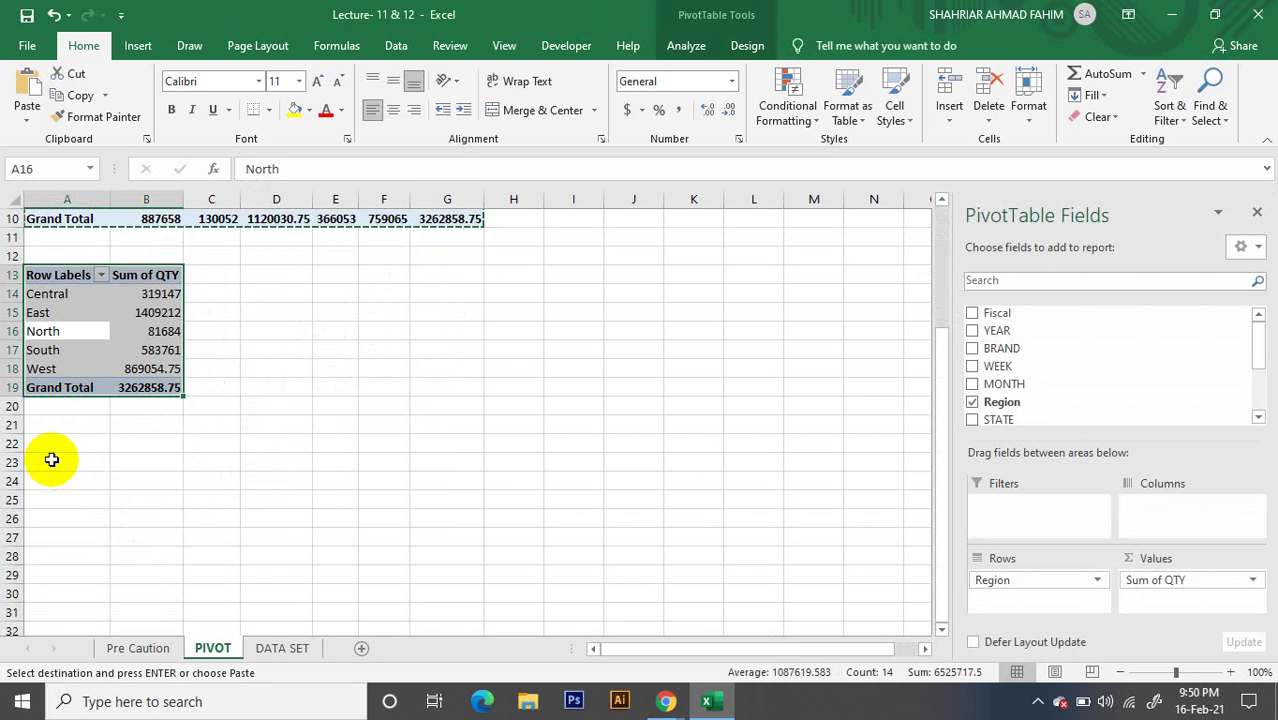
{"action": "left_click", "coordinate": [50, 452]}
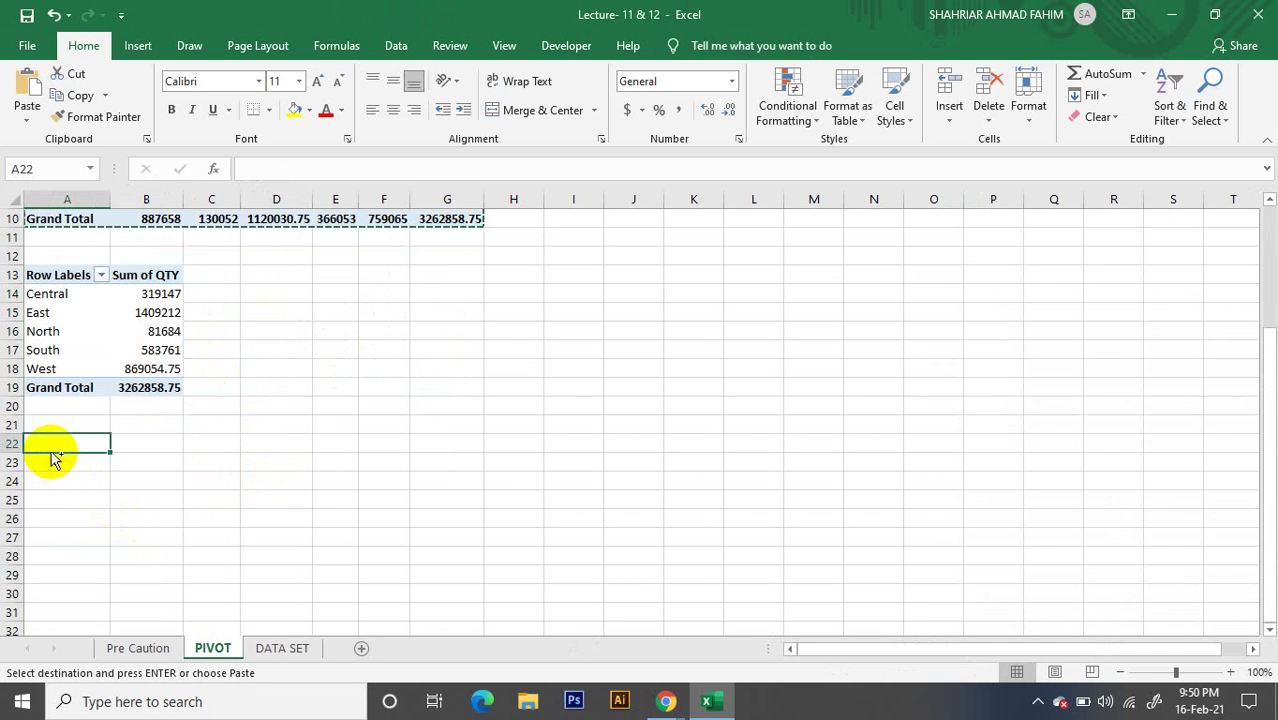
{"action": "key", "text": "ctrl+v"}
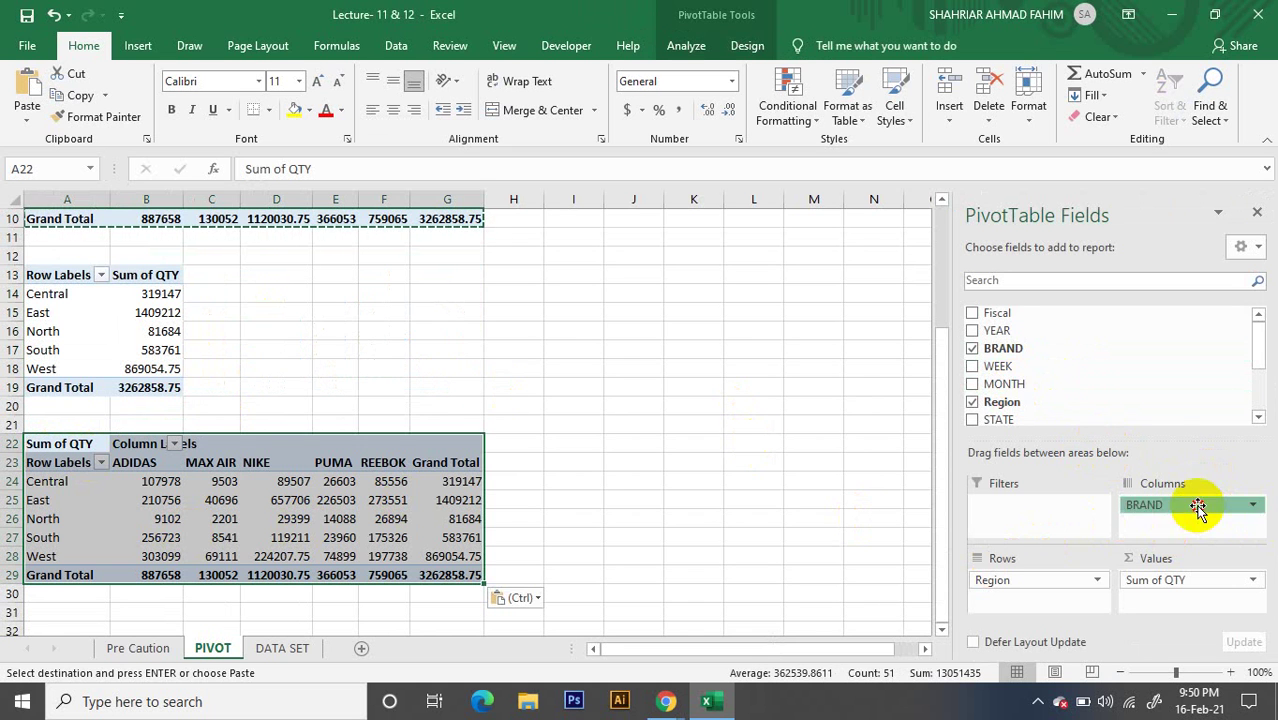
Rearrange the PivotTable at A22 to have MONTH in Rows and BRAND in Columns, removing Region from the layout
{"action": "left_click_drag", "start_coordinate": [1198, 505], "coordinate": [1170, 523]}
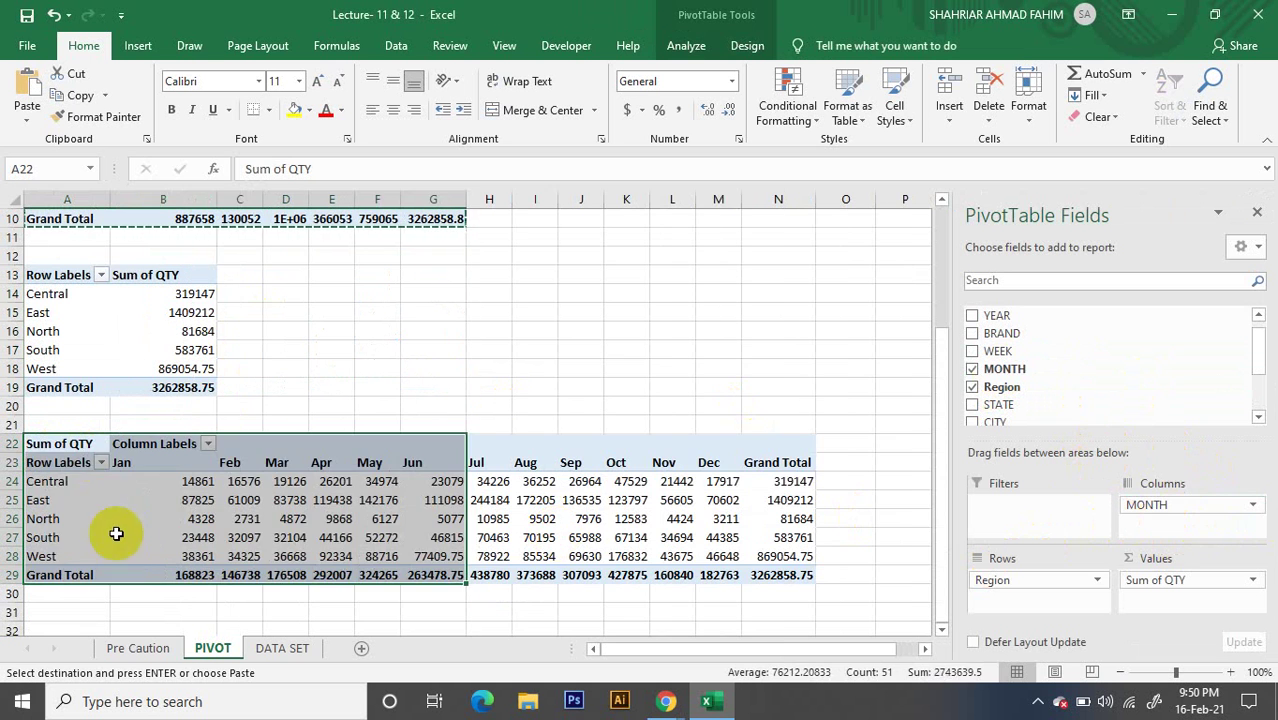
{"action": "left_click", "coordinate": [718, 481]}
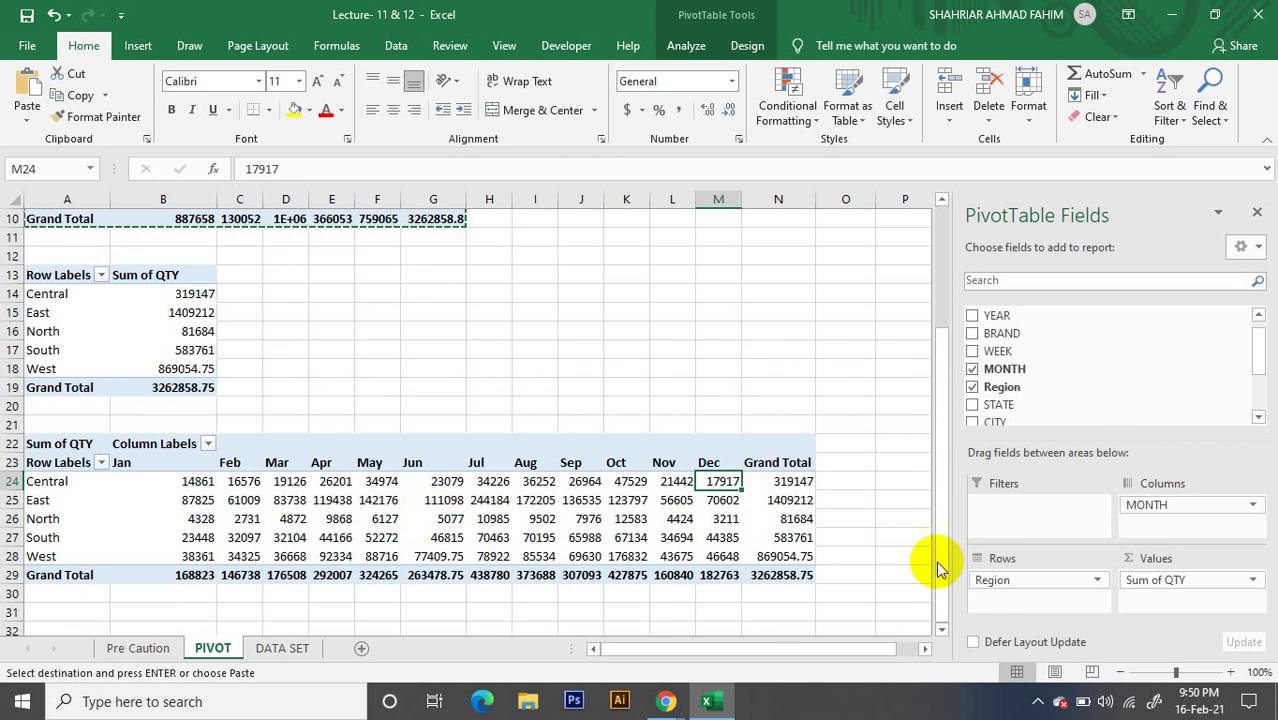
{"action": "left_click_drag", "start_coordinate": [1167, 512], "coordinate": [1195, 510]}
{"action": "scroll", "coordinate": [262, 506], "scroll_direction": "down", "scroll_amount": 2}
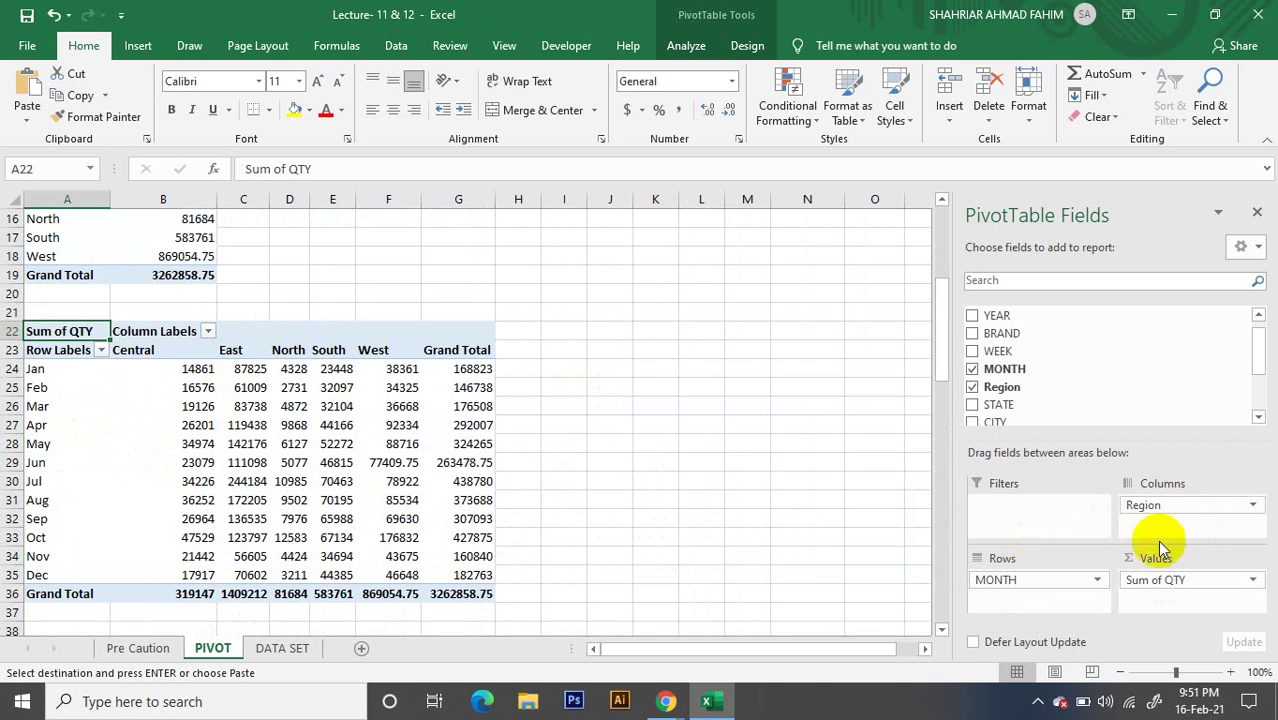
{"action": "left_click_drag", "start_coordinate": [1180, 505], "coordinate": [1020, 388]}
{"action": "left_click_drag", "start_coordinate": [1003, 320], "coordinate": [1160, 505]}
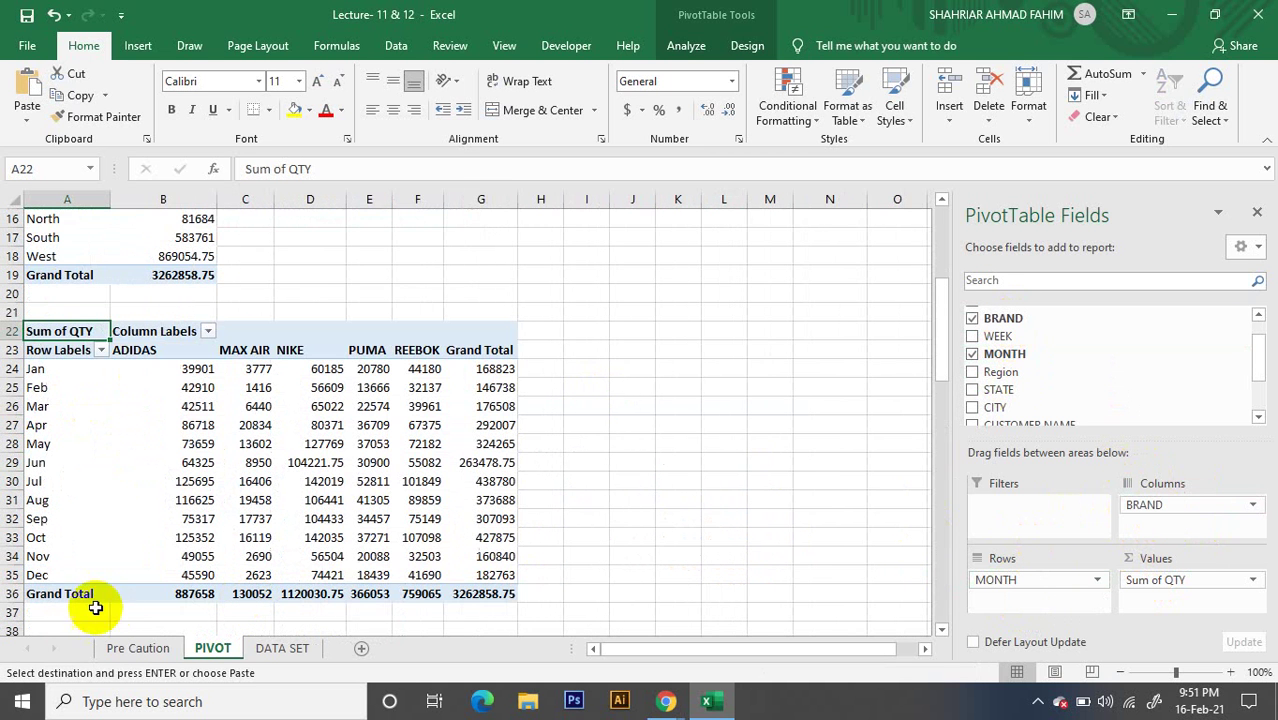
Examine the monthly brand quantities and Grand Total column in the PivotTable at A22 and compare them with the two tables above
{"action": "left_click", "coordinate": [30, 369]}
{"action": "left_click", "coordinate": [115, 350]}
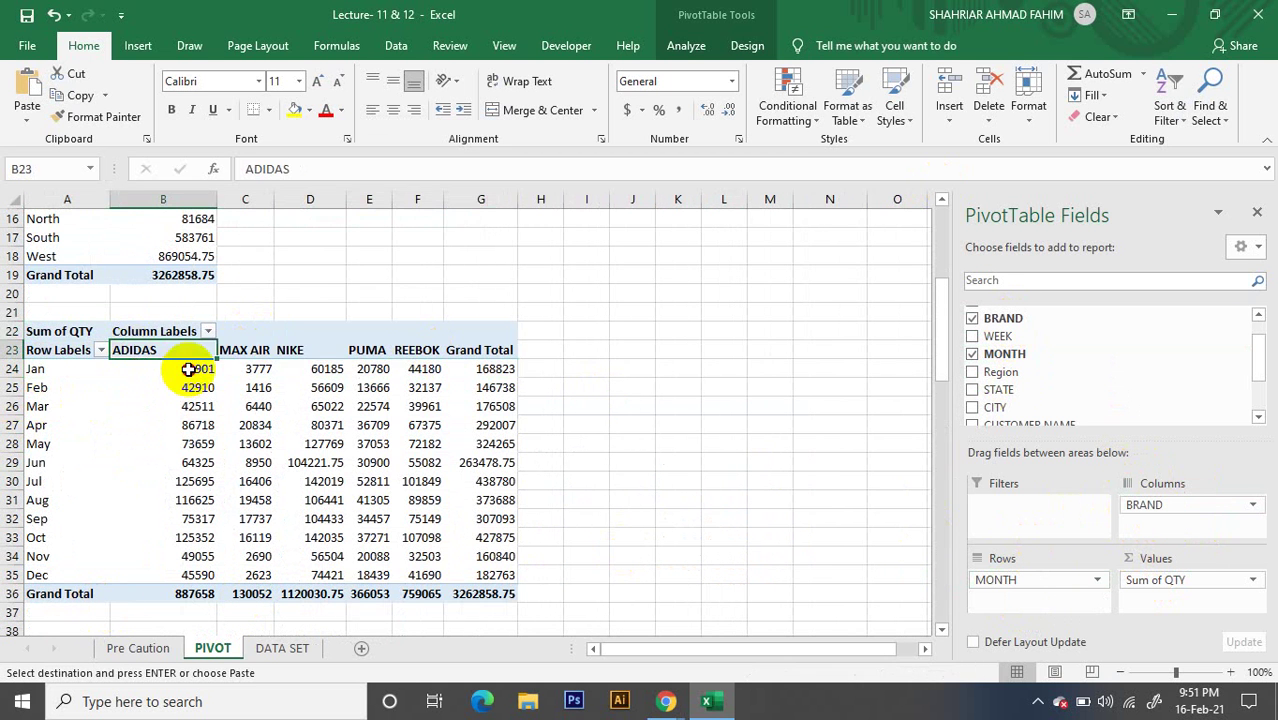
{"action": "left_click", "coordinate": [180, 370]}
{"action": "left_click", "coordinate": [418, 408]}
{"action": "left_click", "coordinate": [374, 482]}
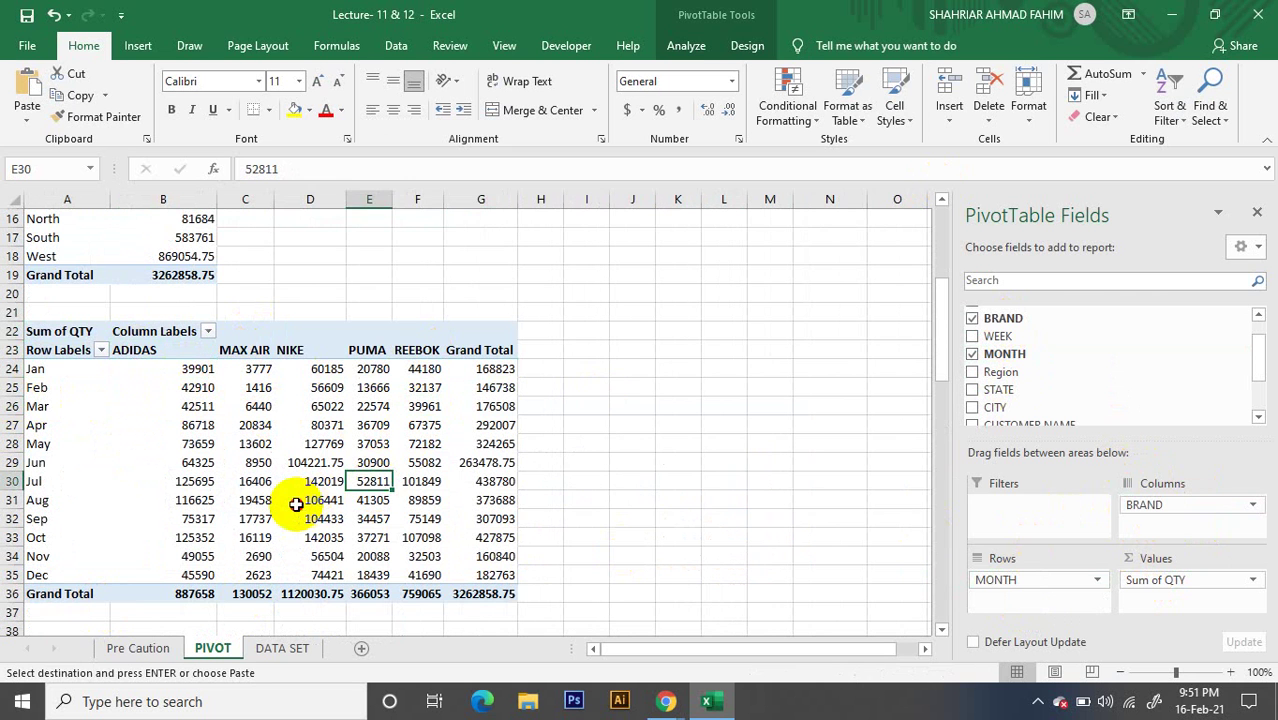
{"action": "left_click", "coordinate": [300, 508]}
{"action": "left_click", "coordinate": [428, 519]}
{"action": "left_click", "coordinate": [505, 518]}
{"action": "left_click", "coordinate": [488, 425]}
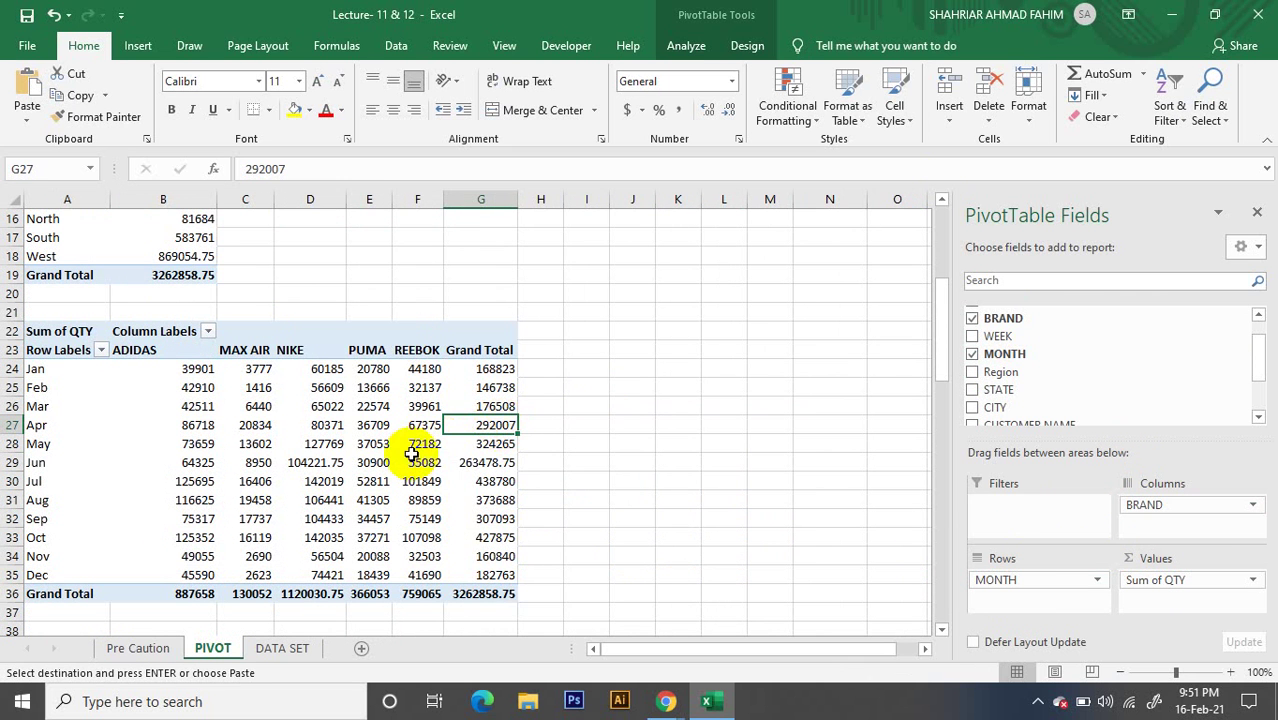
{"action": "left_click", "coordinate": [478, 463]}
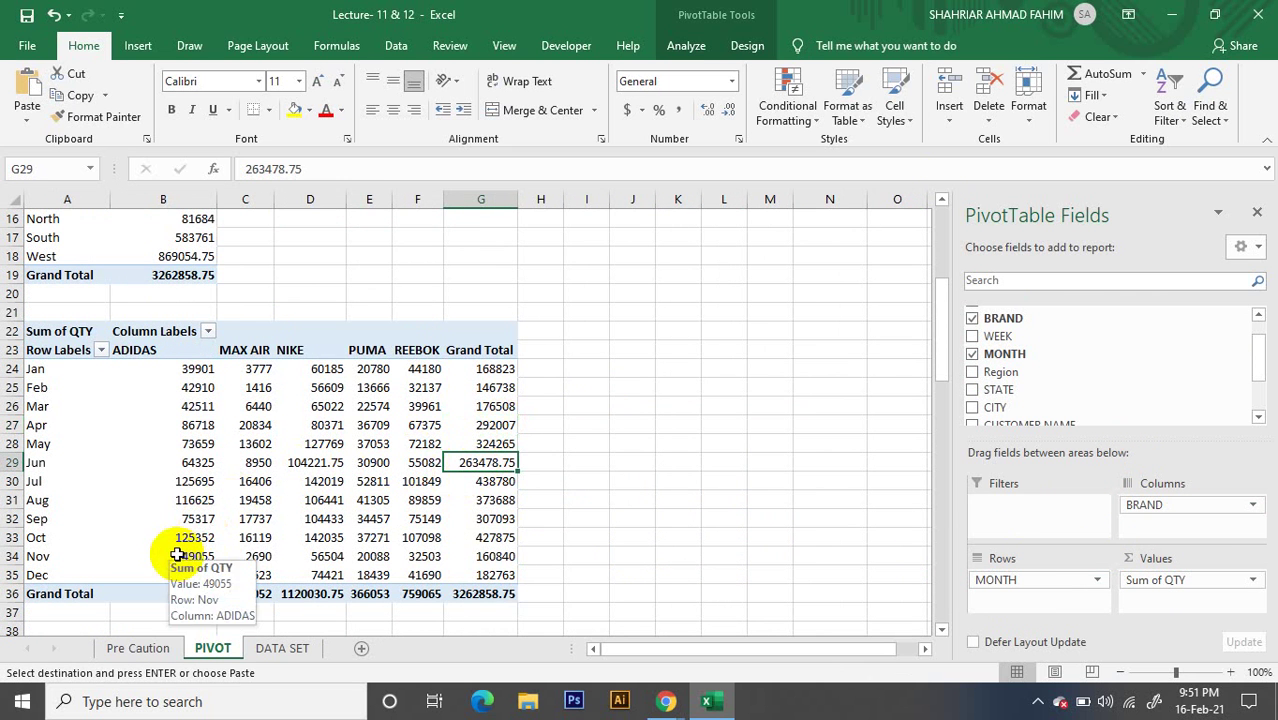
{"action": "scroll", "coordinate": [98, 497], "scroll_direction": "up", "scroll_amount": 5}
{"action": "left_click", "coordinate": [194, 333]}
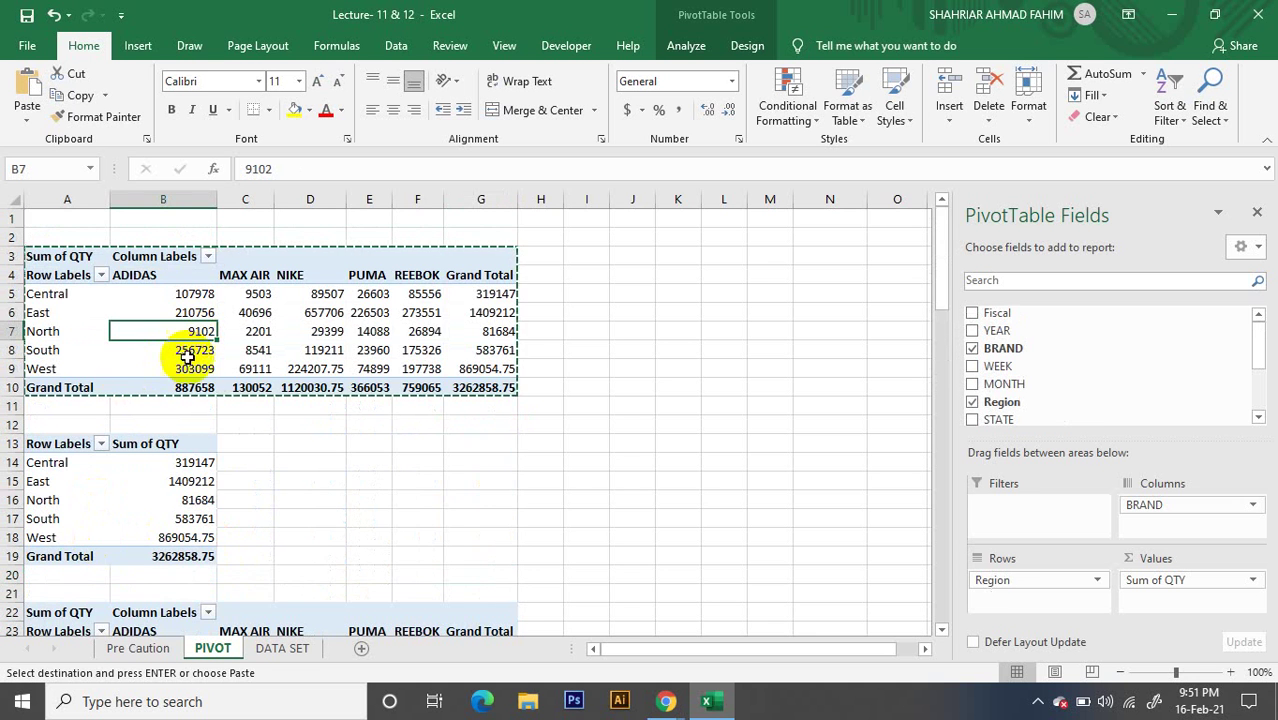
{"action": "left_click", "coordinate": [114, 481]}
{"action": "scroll", "coordinate": [203, 615], "scroll_direction": "down", "scroll_amount": 2}
{"action": "left_click", "coordinate": [355, 575]}
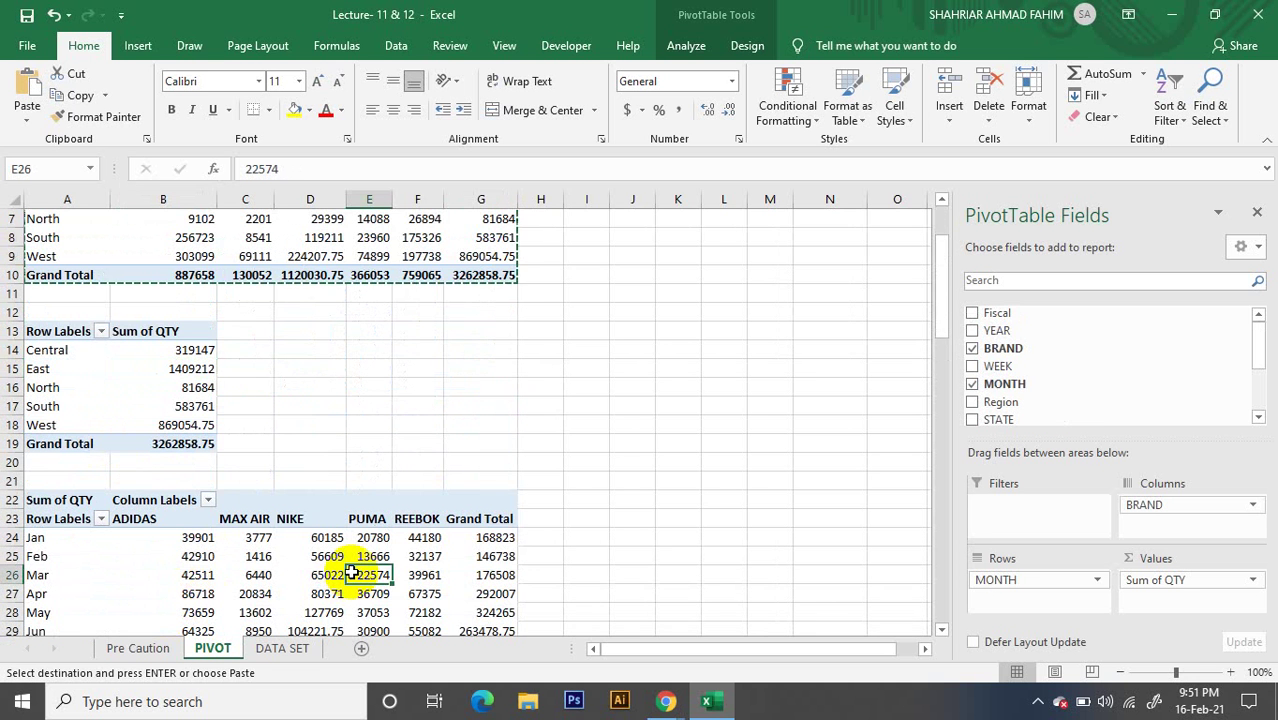
Copy the entire MONTH-by-BRAND PivotTable and paste the duplicate at cell A39
{"action": "scroll", "coordinate": [639, 437], "scroll_direction": "down", "scroll_amount": 4}
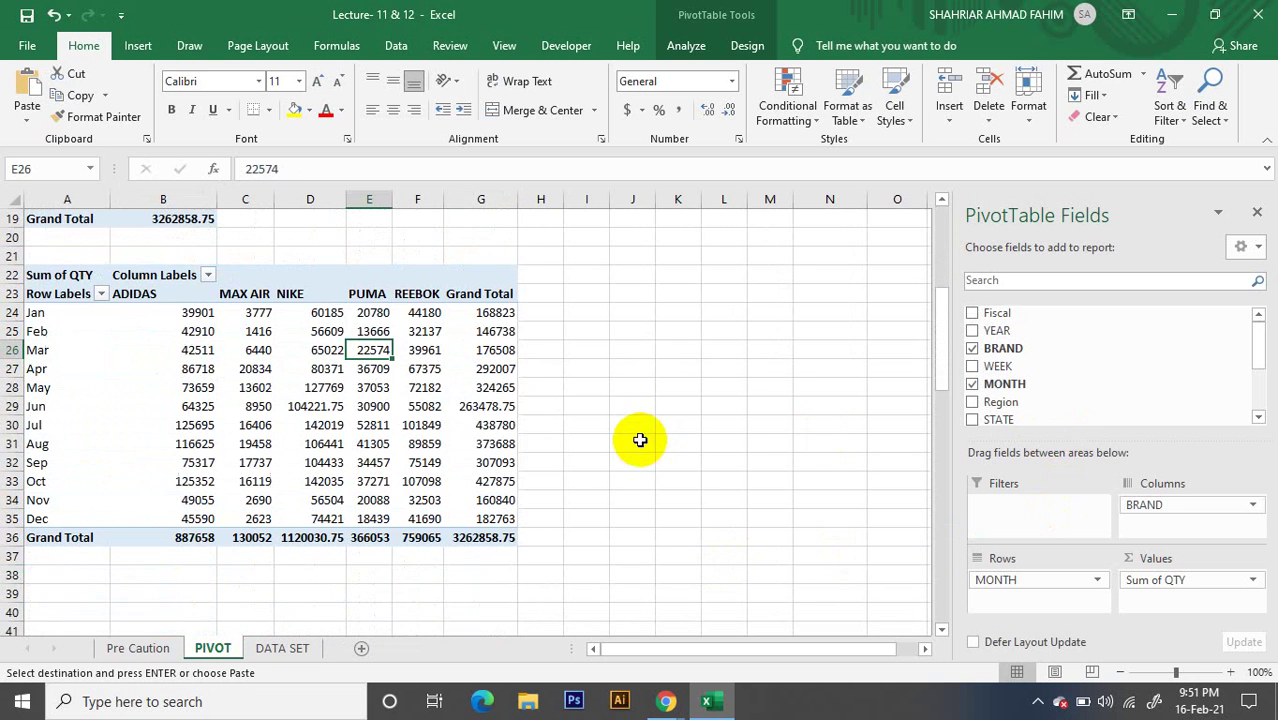
{"action": "left_click", "coordinate": [278, 424]}
{"action": "key", "text": "ctrl+a"}
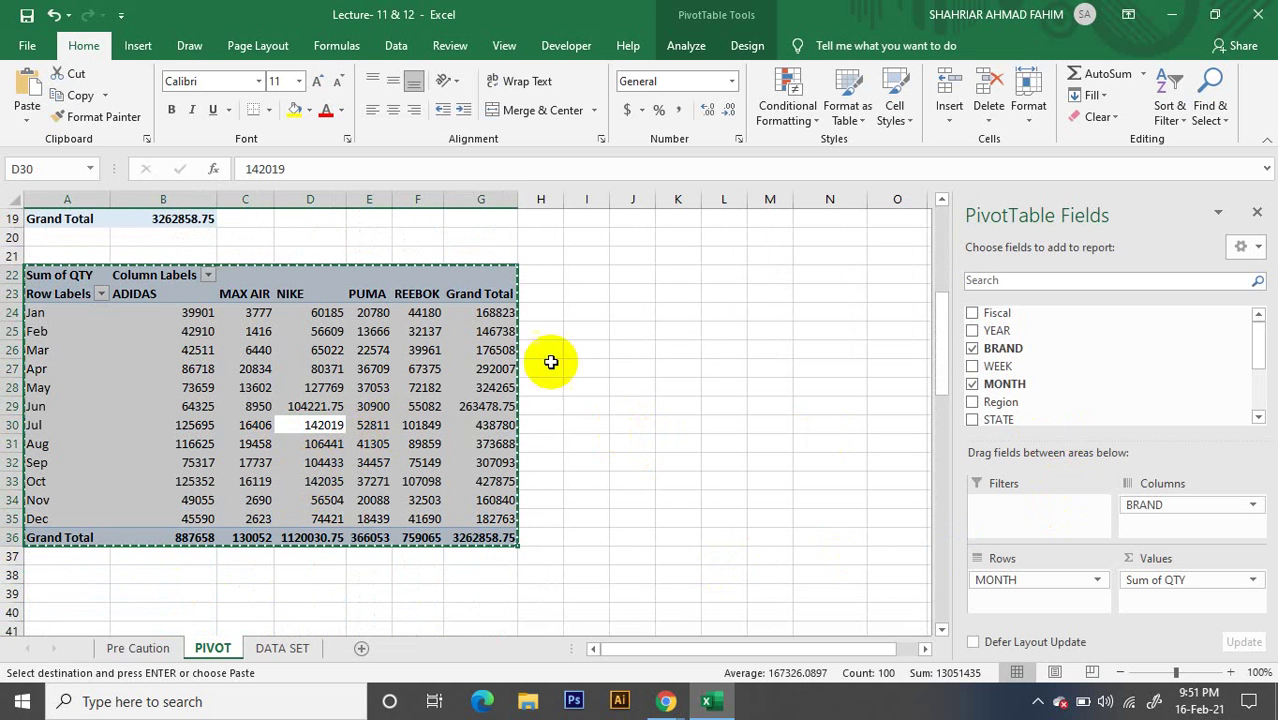
{"action": "scroll", "coordinate": [316, 537], "scroll_direction": "down", "scroll_amount": 2}
{"action": "left_click", "coordinate": [47, 480]}
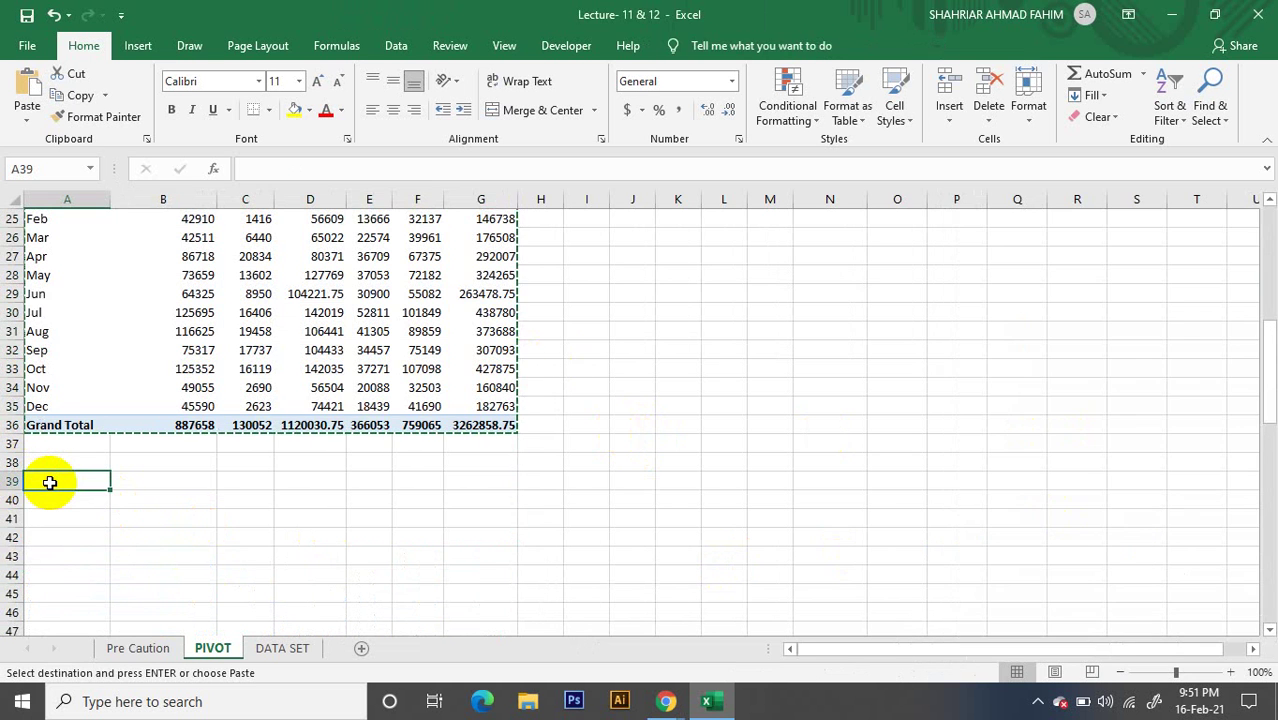
{"action": "key", "text": "ctrl+v"}
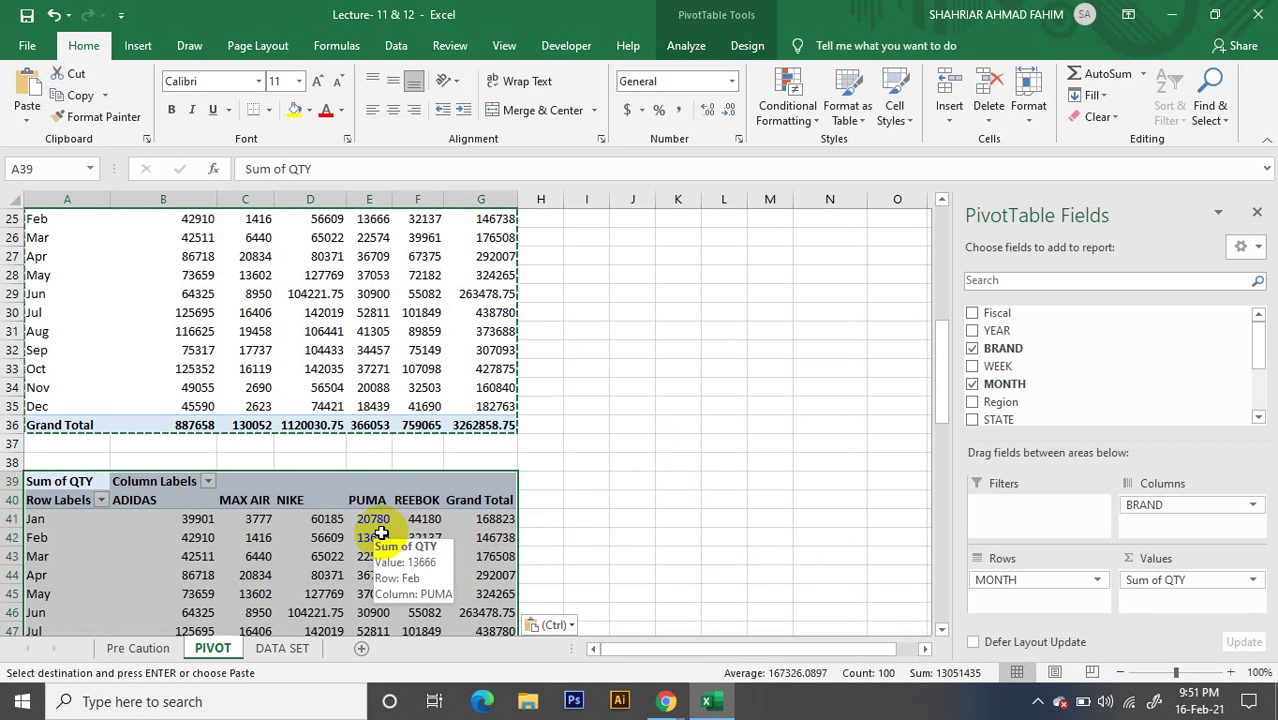
Replace Sum of QTY with Sum of AMT in the Values area of the PivotTable at A39
{"action": "left_click_drag", "start_coordinate": [1175, 582], "coordinate": [1135, 391]}
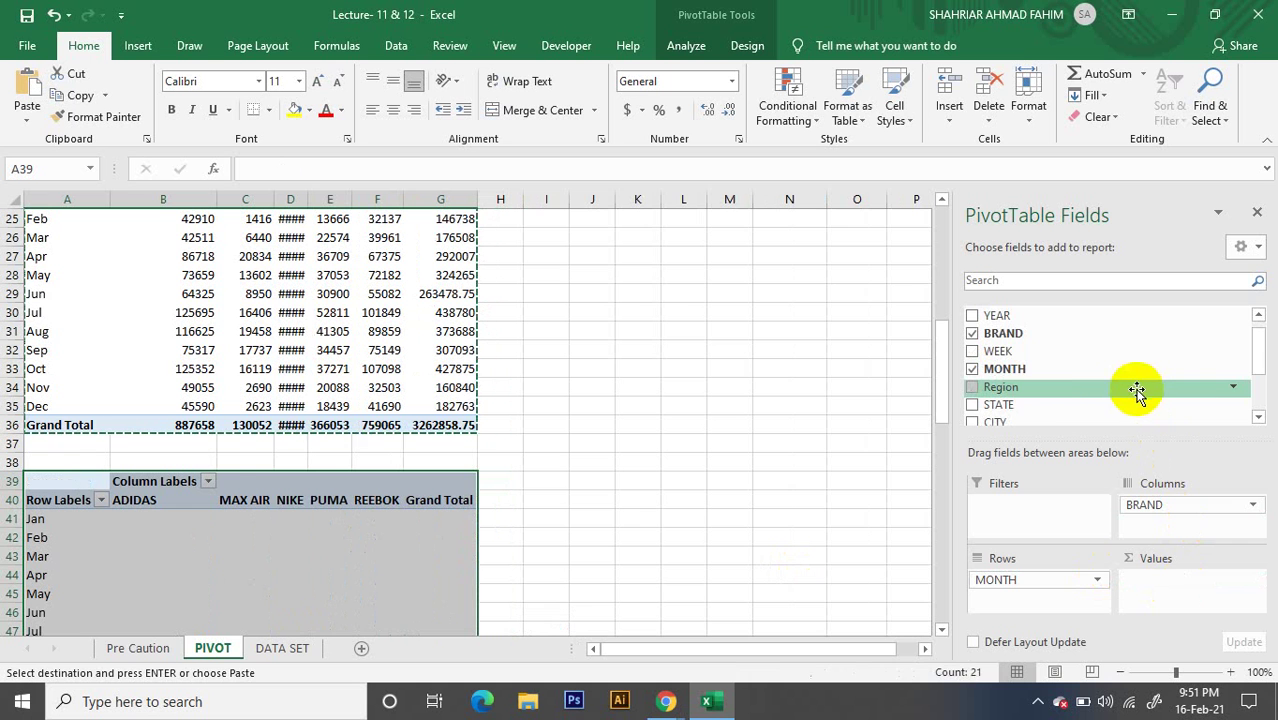
{"action": "scroll", "coordinate": [1036, 399], "scroll_direction": "down", "scroll_amount": 1}
{"action": "scroll", "coordinate": [1040, 415], "scroll_direction": "down", "scroll_amount": 1}
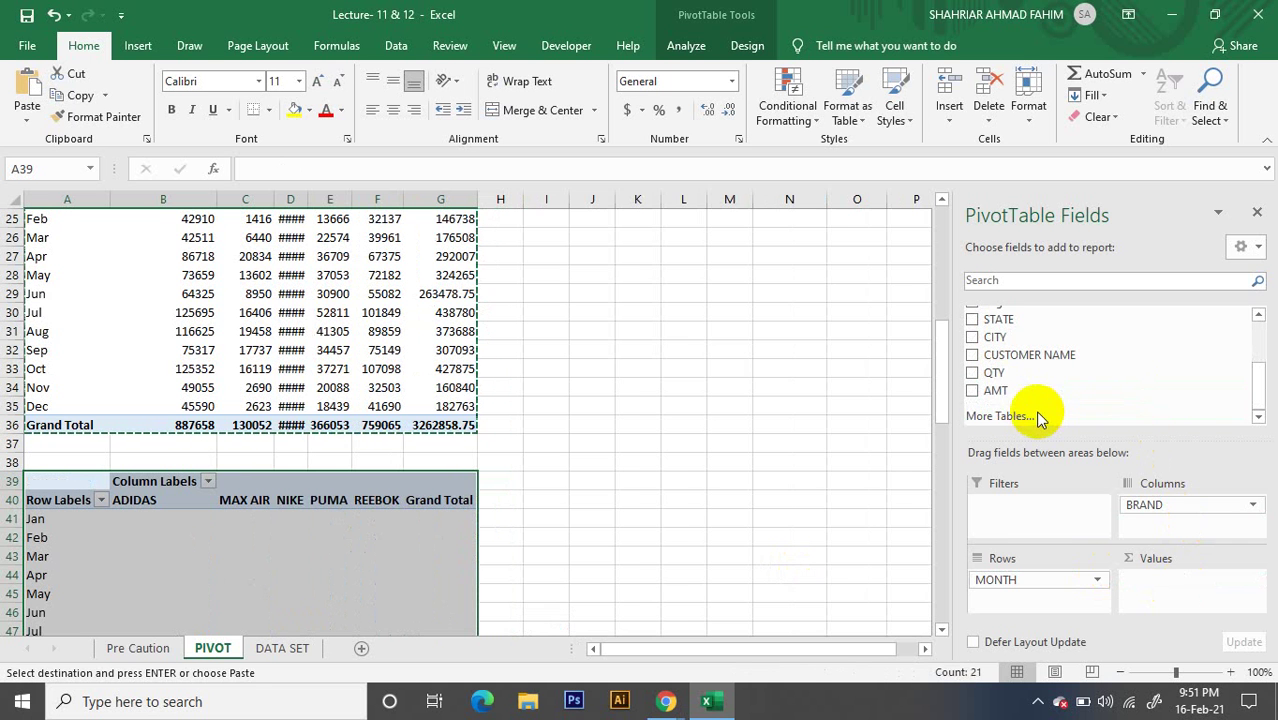
{"action": "left_click_drag", "start_coordinate": [1018, 392], "coordinate": [1155, 585]}
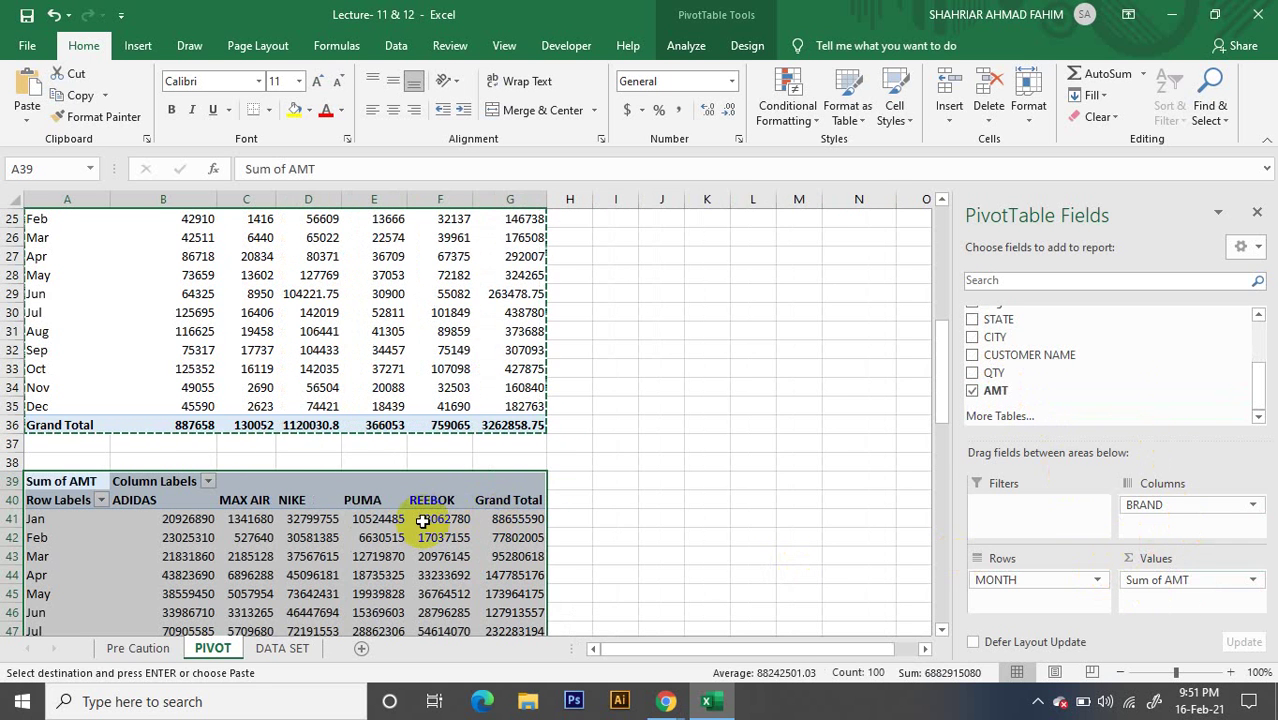
{"action": "scroll", "coordinate": [328, 525], "scroll_direction": "down", "scroll_amount": 3}
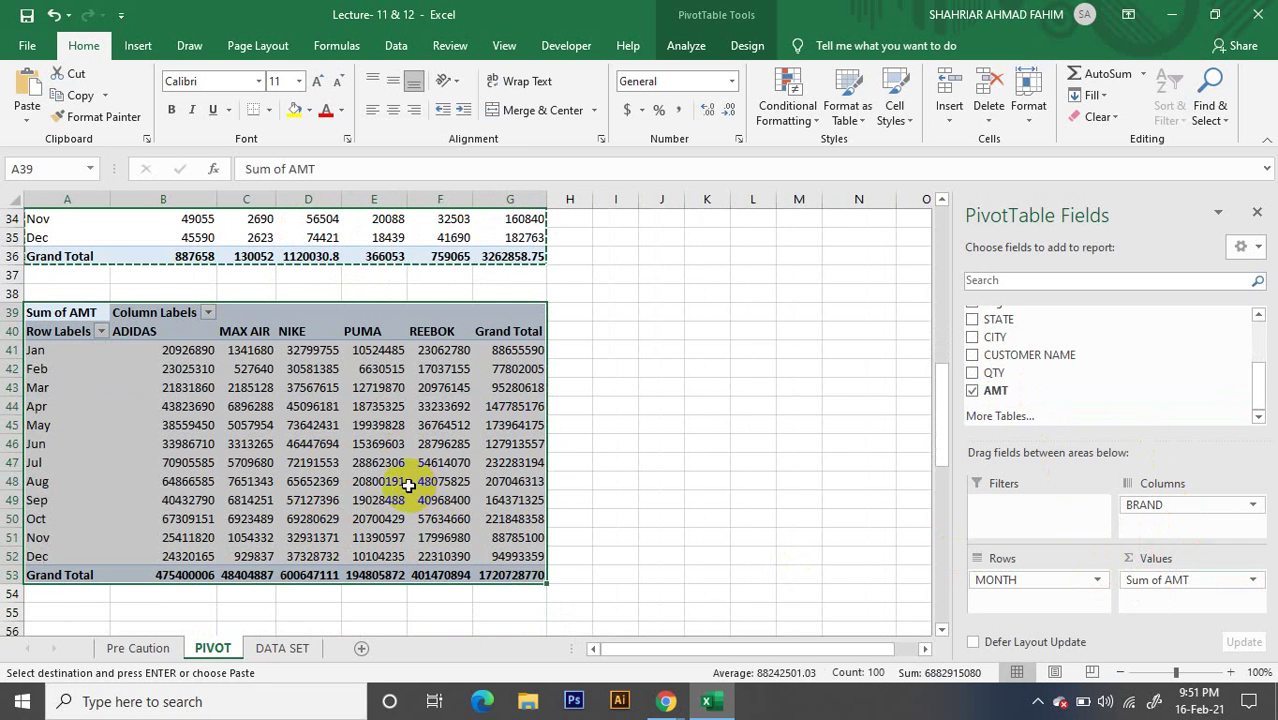
{"action": "left_click", "coordinate": [512, 443]}
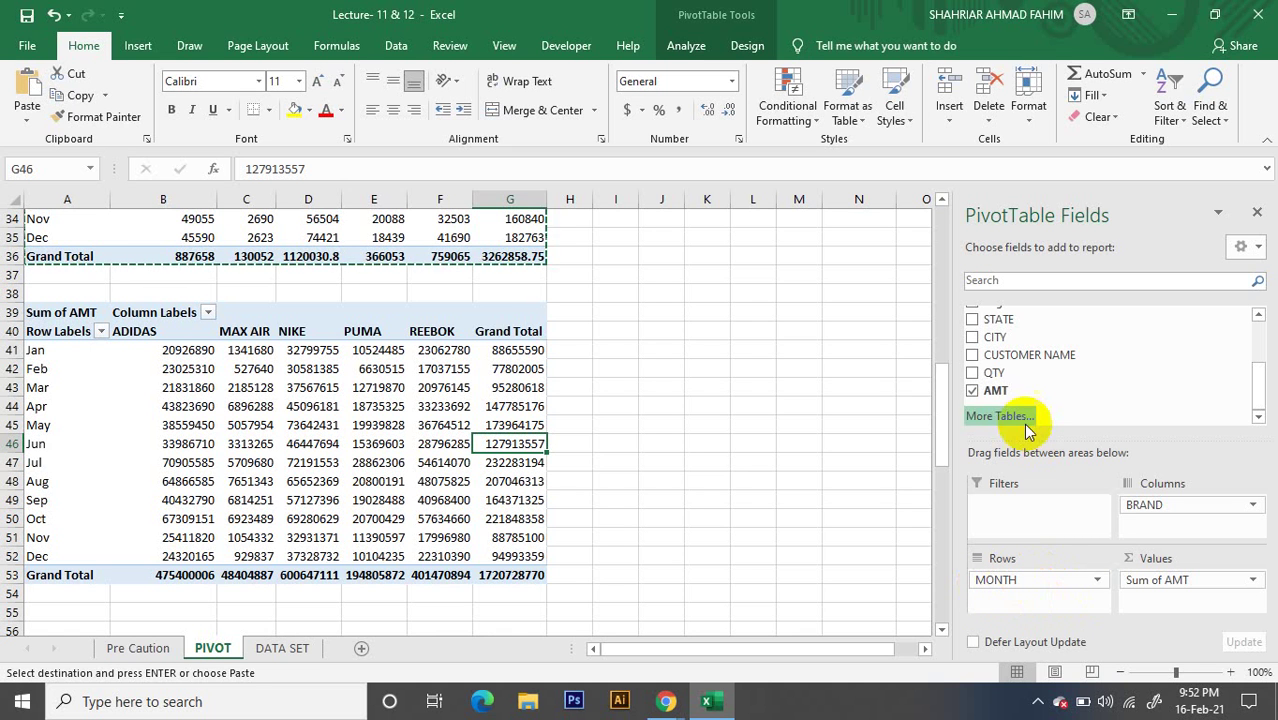
Add YEAR above MONTH in the Rows area of the PivotTable at A39
{"action": "scroll", "coordinate": [1018, 410], "scroll_direction": "up", "scroll_amount": 2}
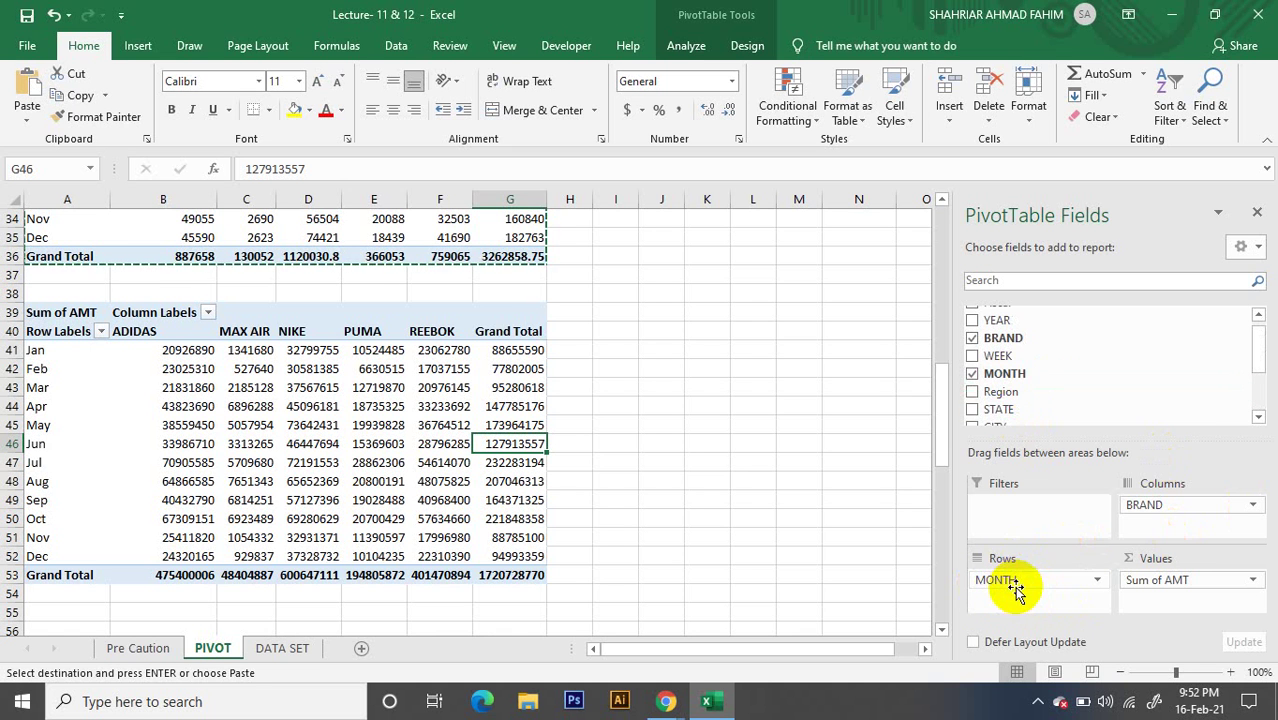
{"action": "scroll", "coordinate": [1033, 405], "scroll_direction": "up", "scroll_amount": 1}
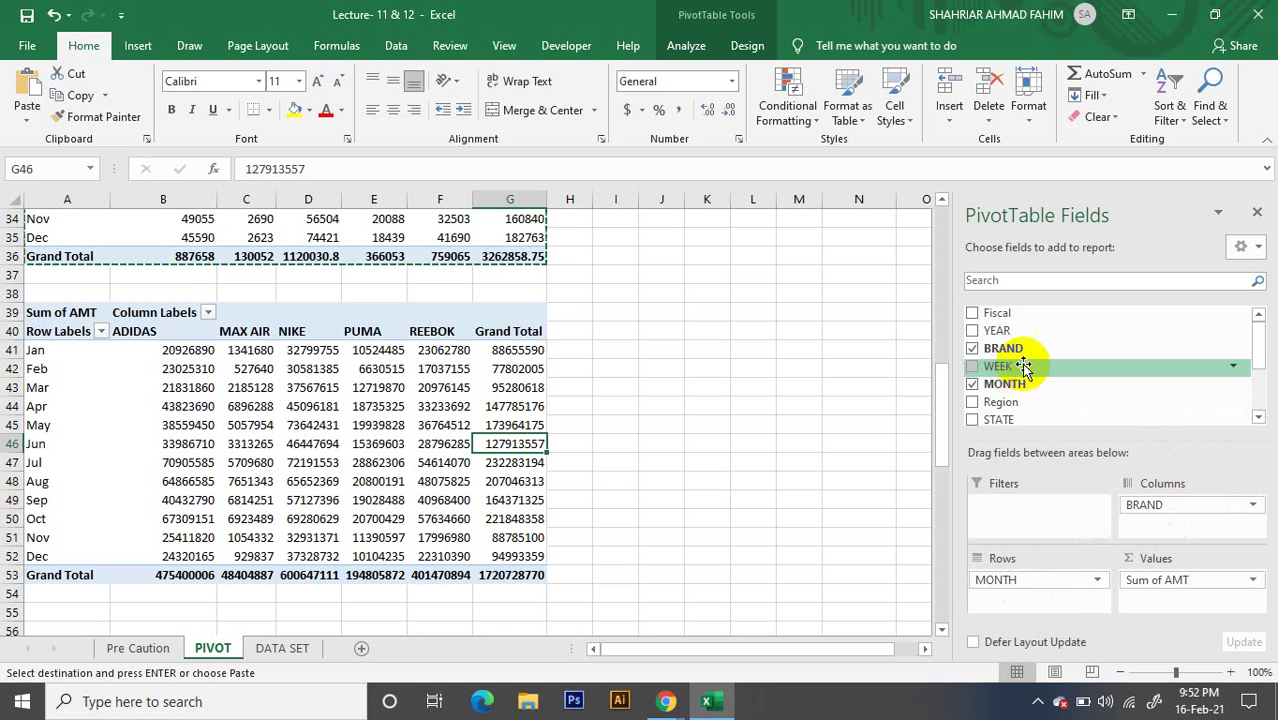
{"action": "scroll", "coordinate": [1035, 418], "scroll_direction": "down", "scroll_amount": 1}
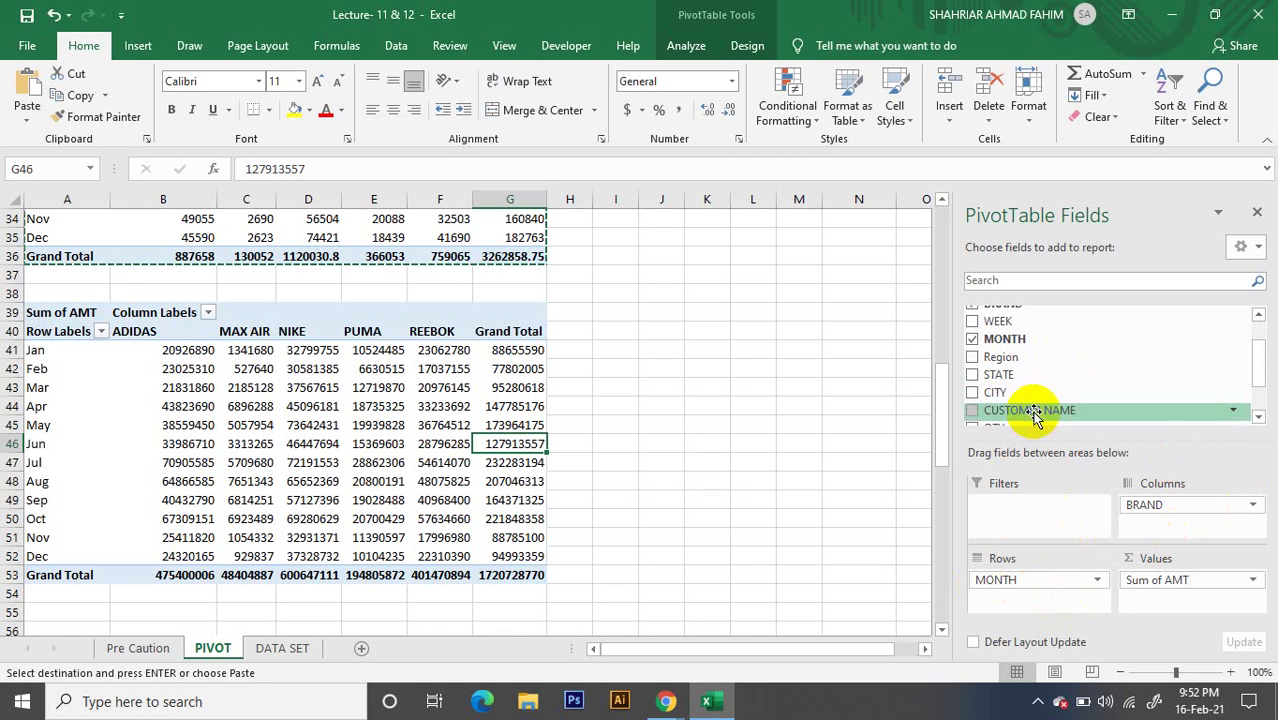
{"action": "scroll", "coordinate": [1035, 412], "scroll_direction": "down", "scroll_amount": 1}
{"action": "scroll", "coordinate": [1034, 402], "scroll_direction": "up", "scroll_amount": 2}
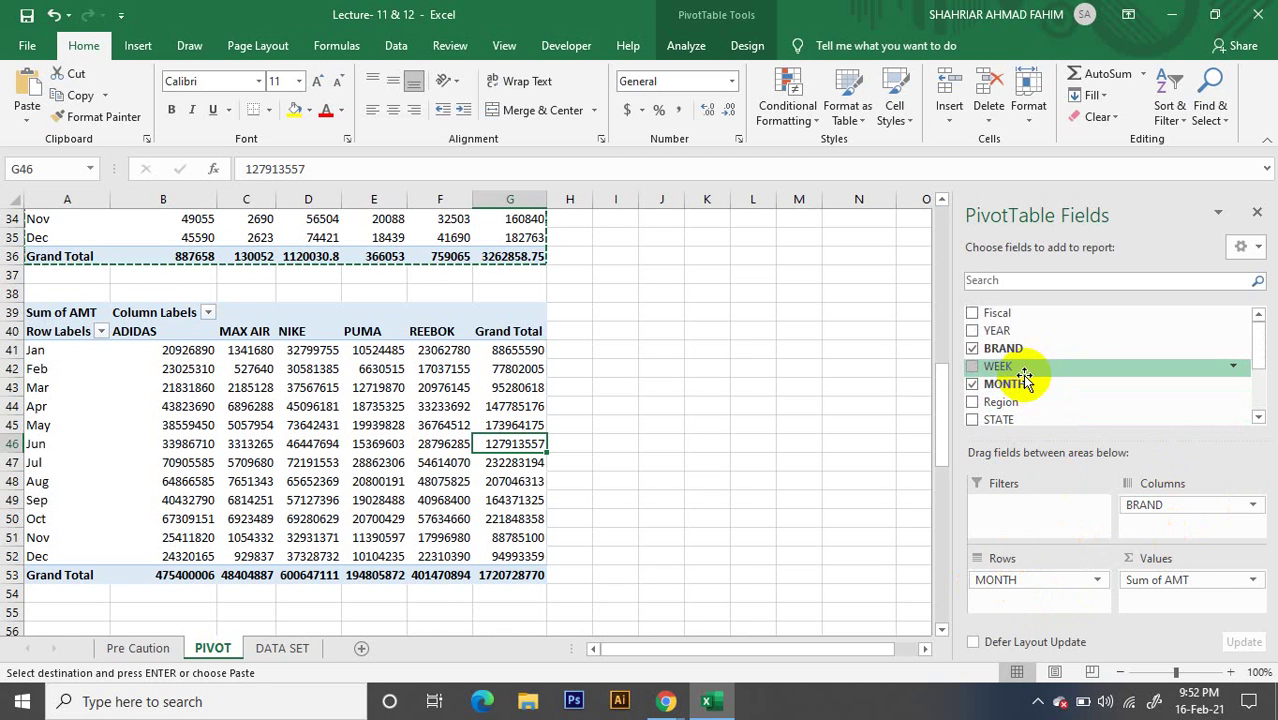
{"action": "left_click_drag", "start_coordinate": [998, 330], "coordinate": [1020, 580]}
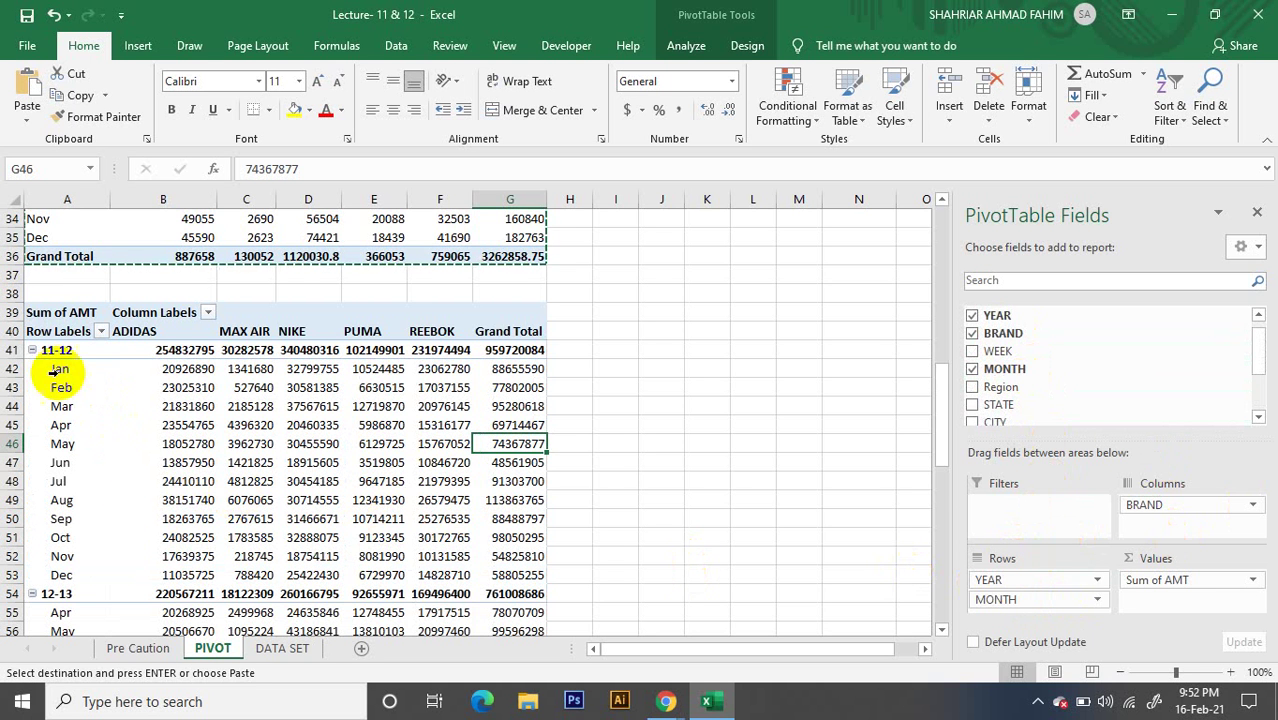
Examine the 11-12 and 12-13 year groups with their monthly amounts, down to the Grand Total row
{"action": "scroll", "coordinate": [124, 461], "scroll_direction": "down", "scroll_amount": 2}
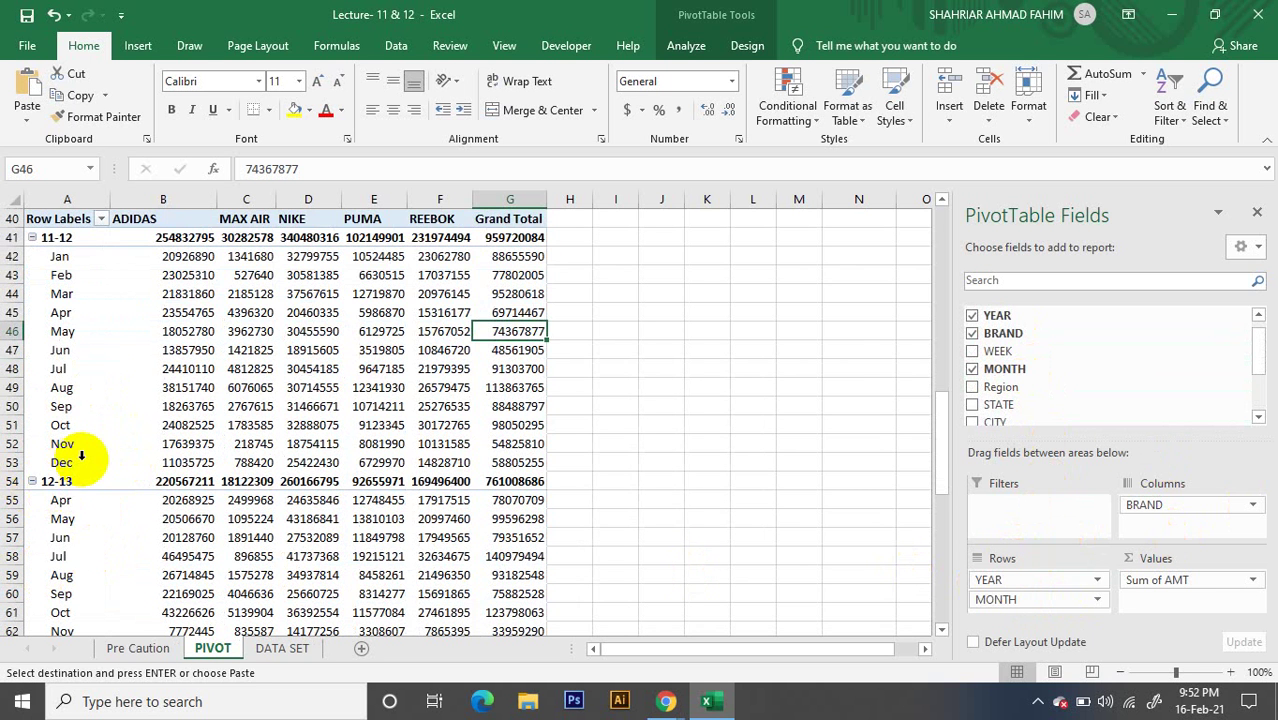
{"action": "scroll", "coordinate": [86, 451], "scroll_direction": "up", "scroll_amount": 3}
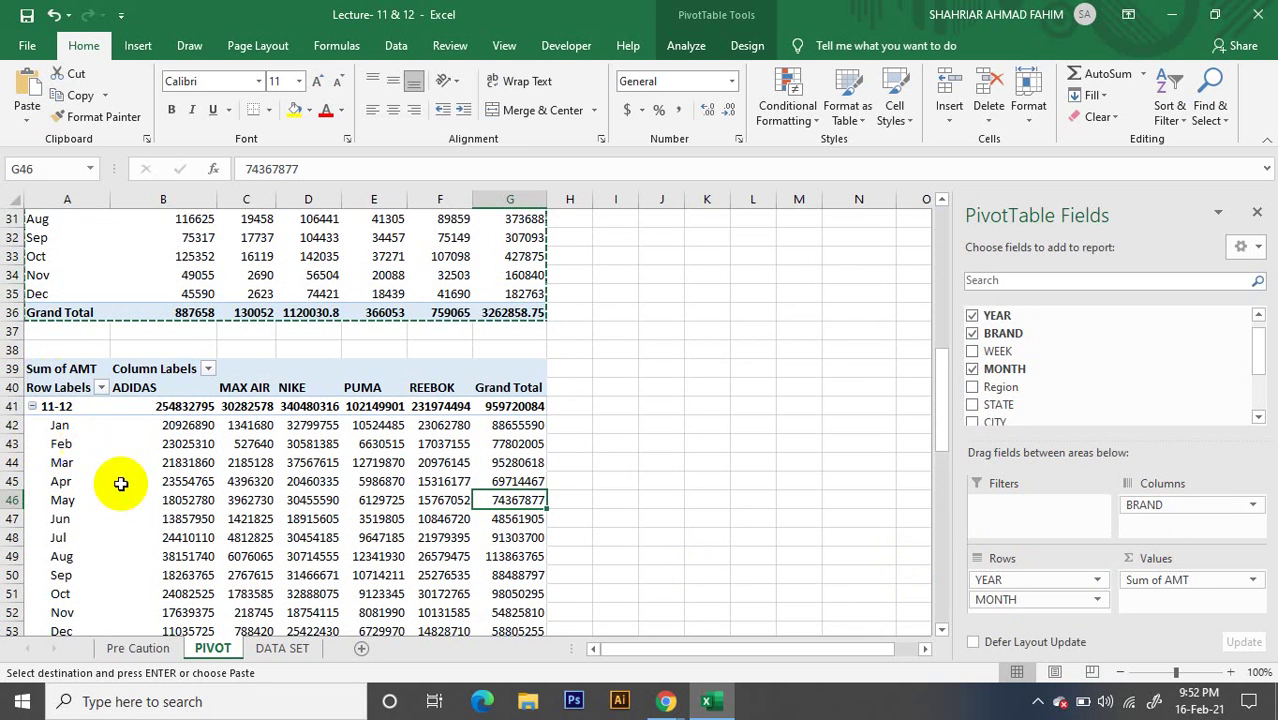
{"action": "scroll", "coordinate": [100, 470], "scroll_direction": "down", "scroll_amount": 2}
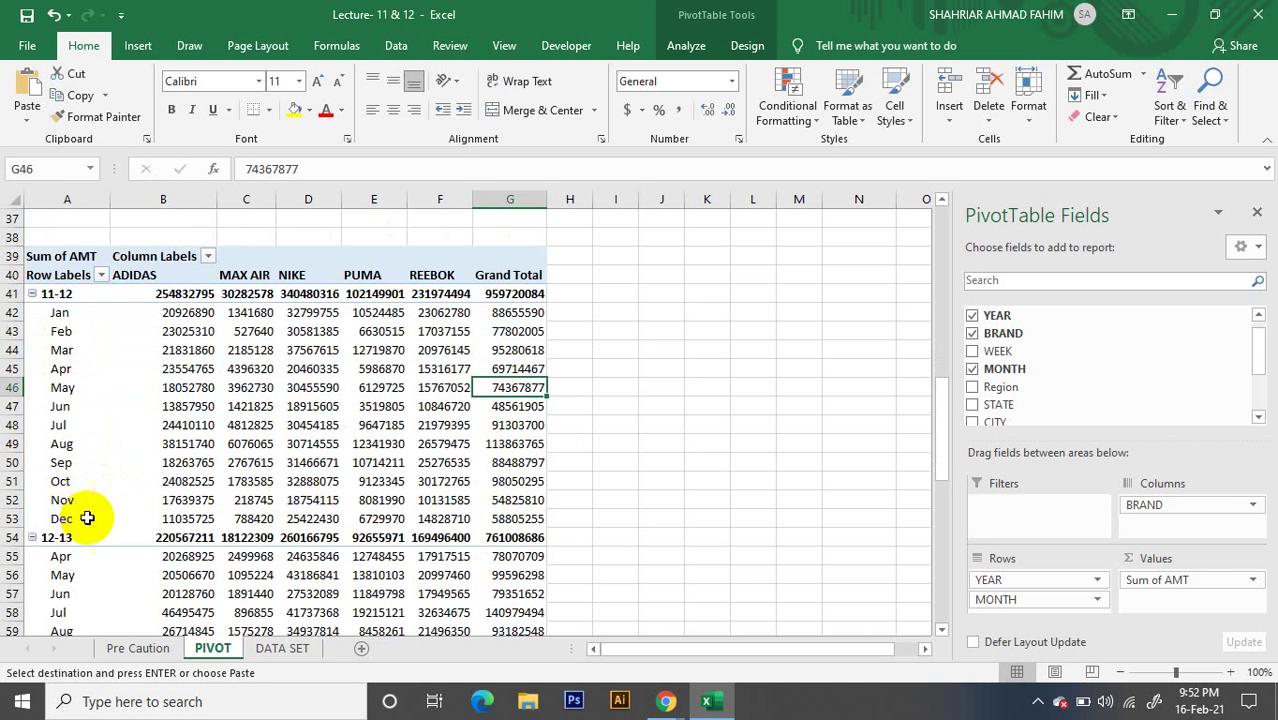
{"action": "scroll", "coordinate": [535, 418], "scroll_direction": "down", "scroll_amount": 2}
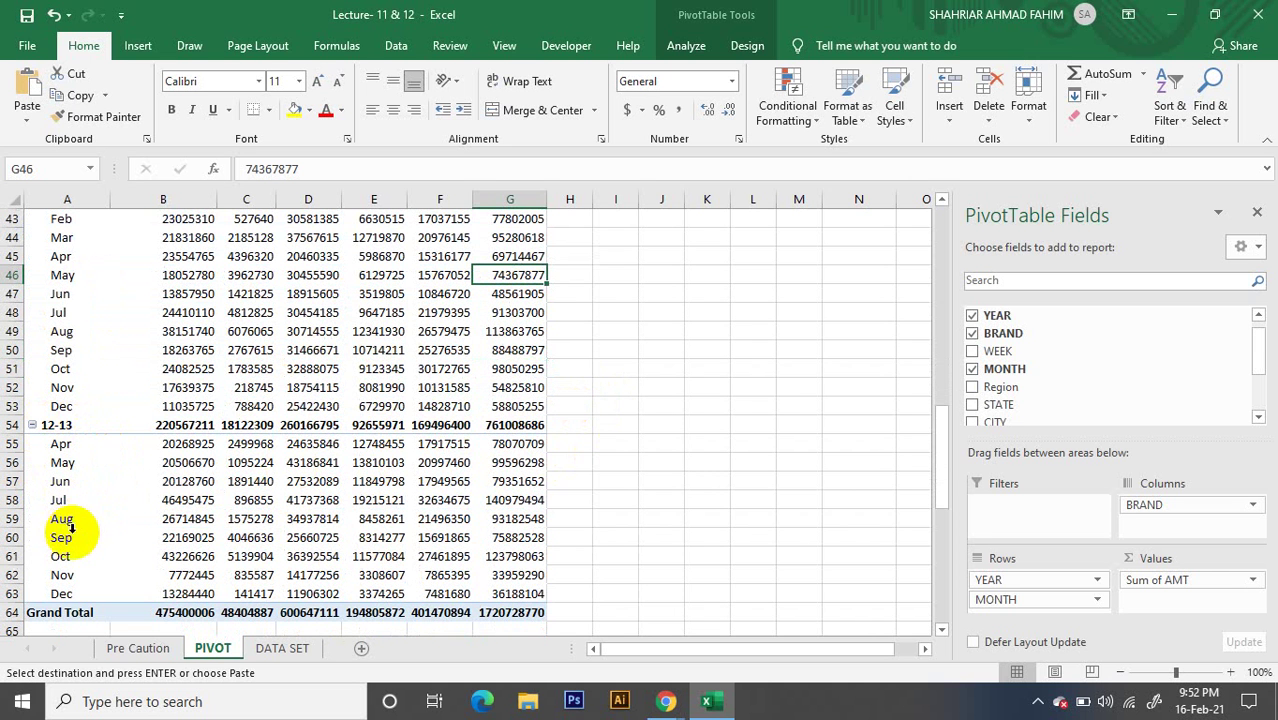
{"action": "scroll", "coordinate": [136, 568], "scroll_direction": "down", "scroll_amount": 3}
{"action": "scroll", "coordinate": [268, 460], "scroll_direction": "up", "scroll_amount": 4}
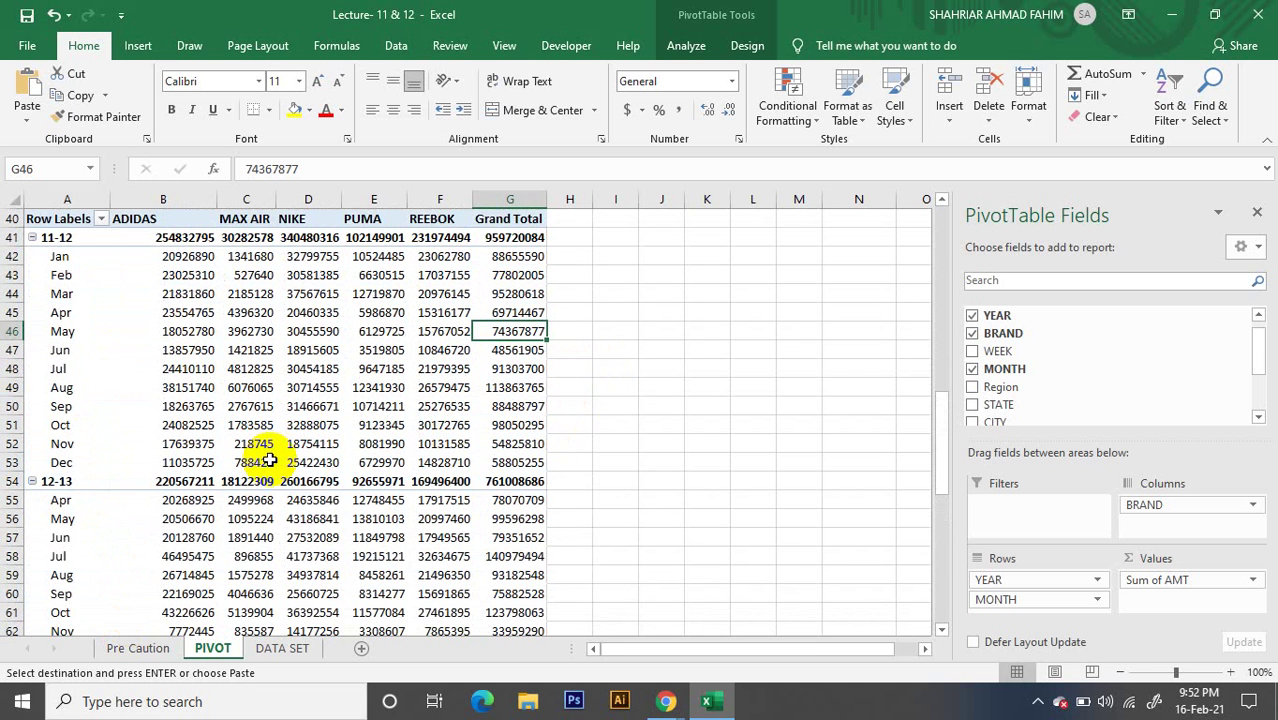
{"action": "mouse_move", "coordinate": [268, 460]}
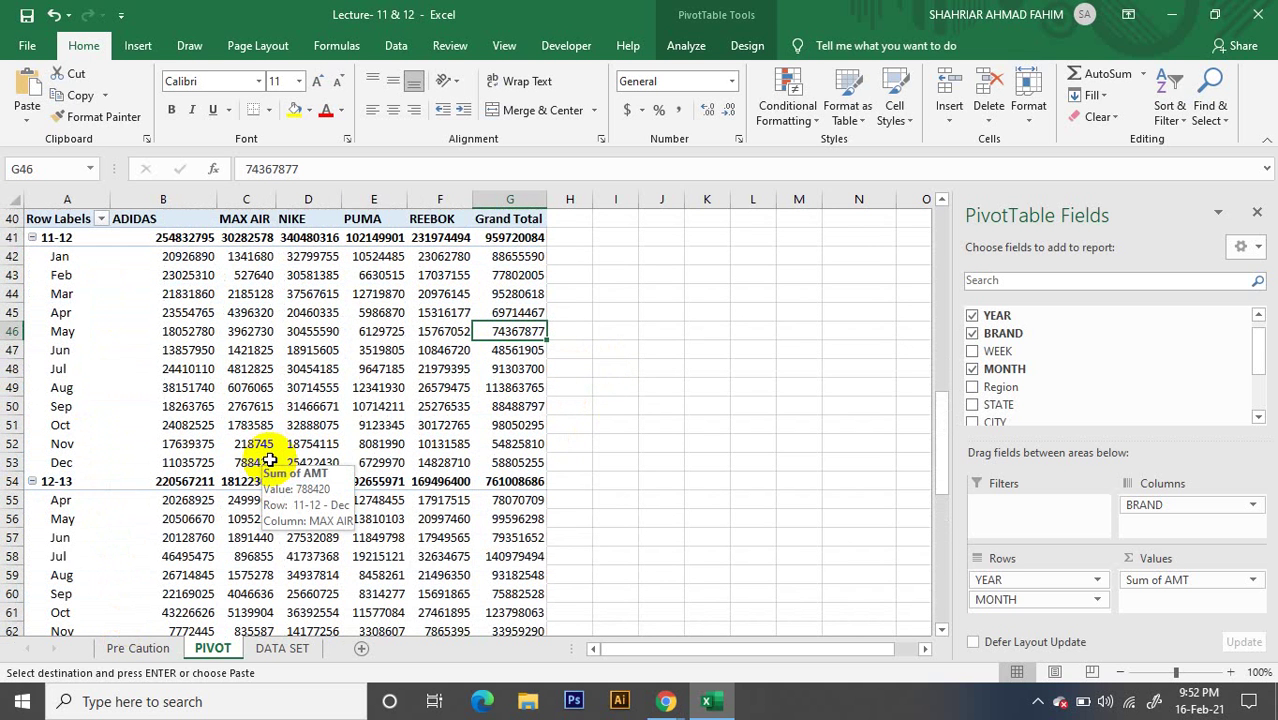
{"action": "scroll", "coordinate": [94, 440], "scroll_direction": "down", "scroll_amount": 3}
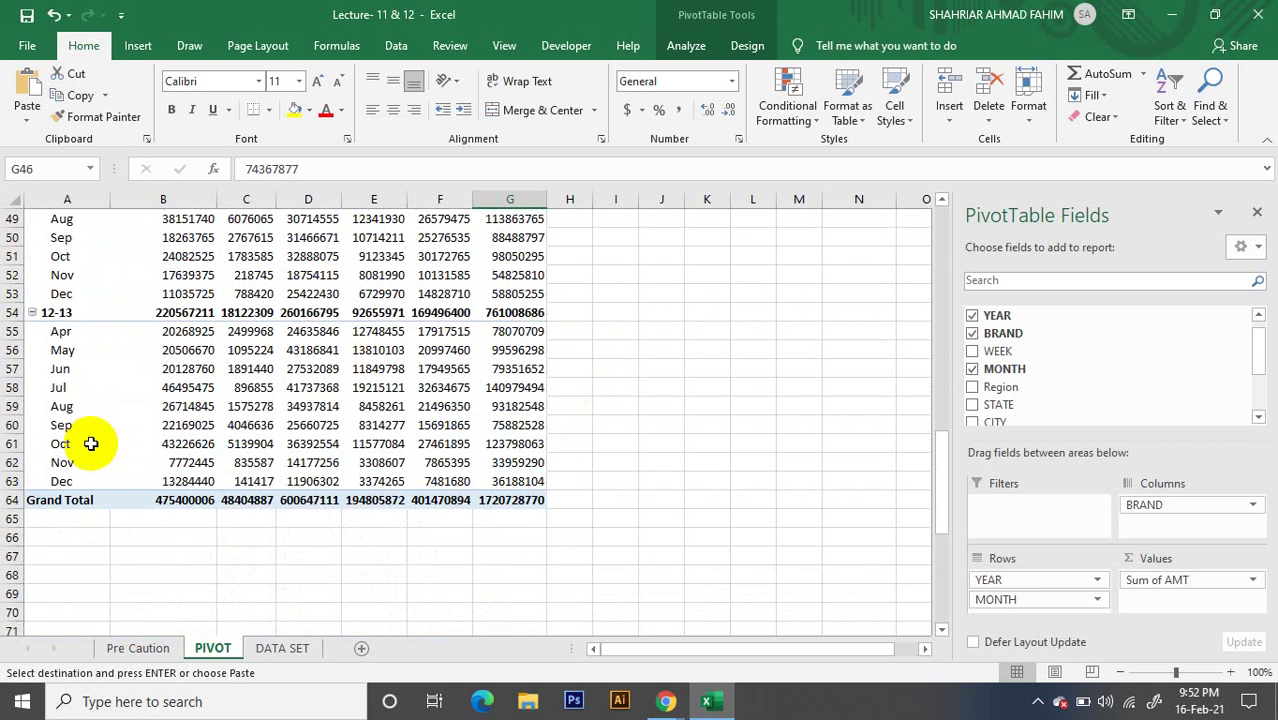
{"action": "scroll", "coordinate": [200, 460], "scroll_direction": "up", "scroll_amount": 4}
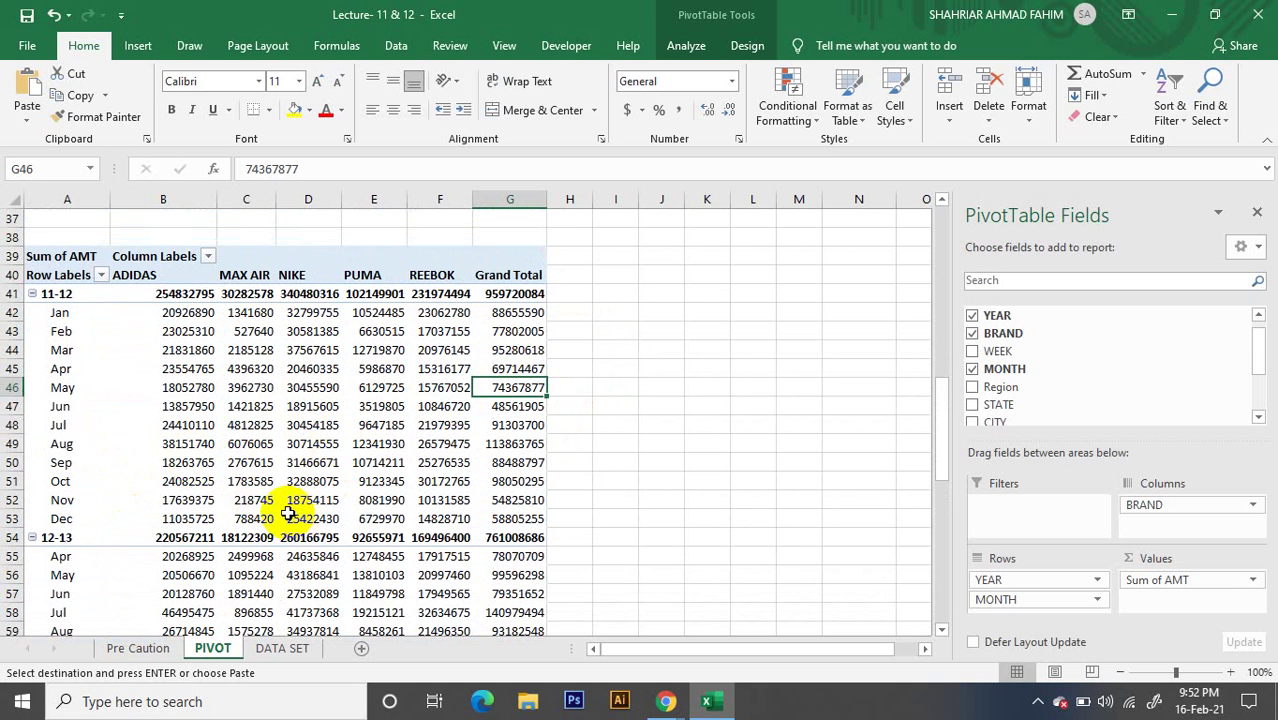
{"action": "scroll", "coordinate": [421, 415], "scroll_direction": "down", "scroll_amount": 1}
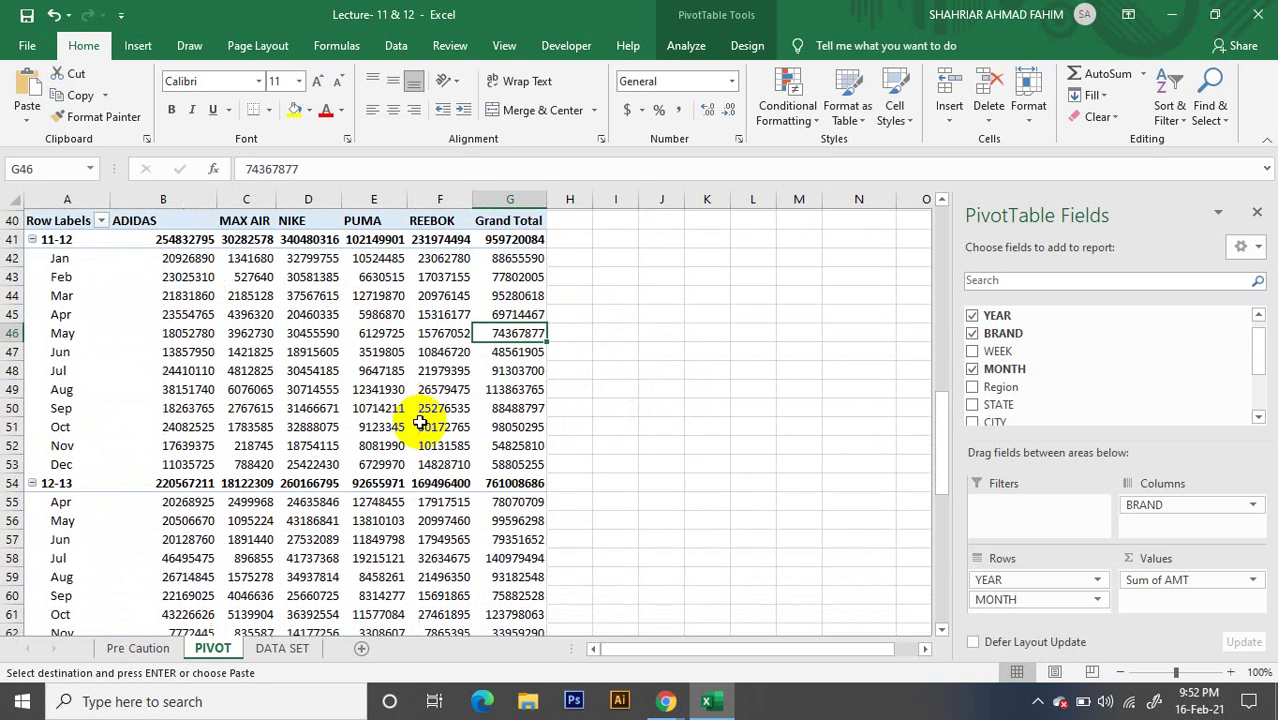
{"action": "mouse_move", "coordinate": [420, 422]}
{"action": "scroll", "coordinate": [420, 423], "scroll_direction": "down", "scroll_amount": 2}
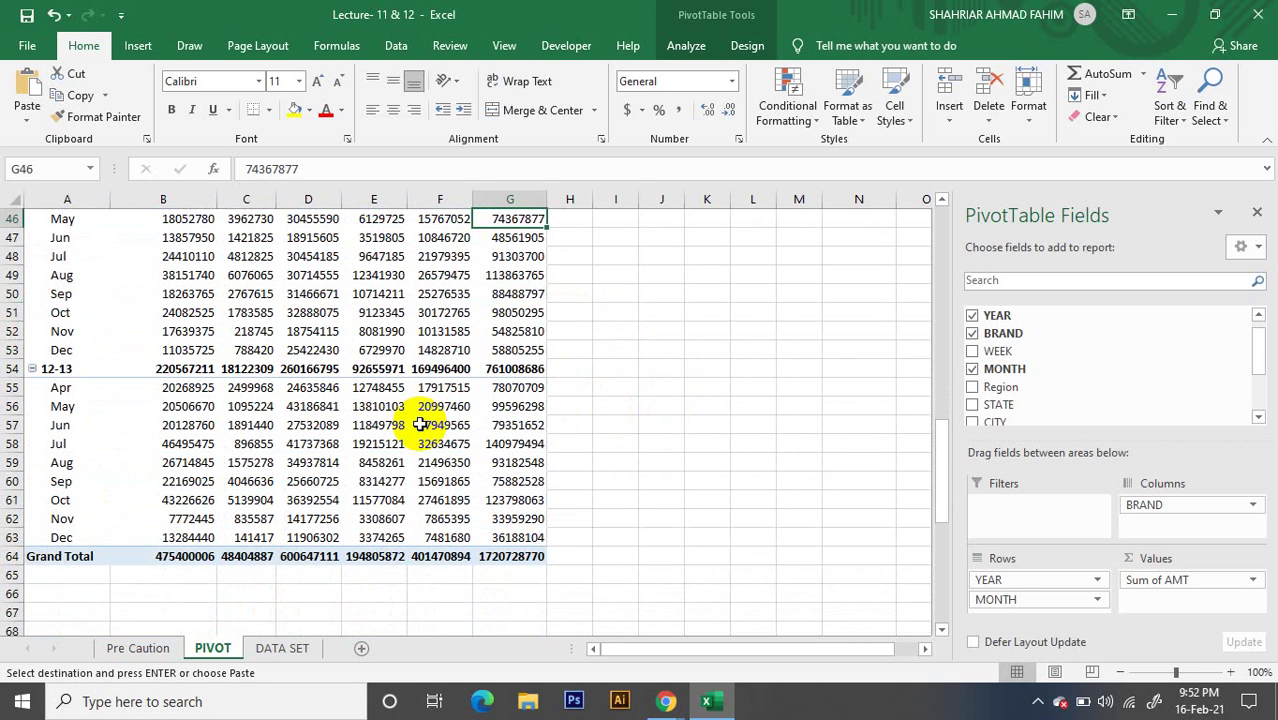
{"action": "scroll", "coordinate": [268, 420], "scroll_direction": "up", "scroll_amount": 3}
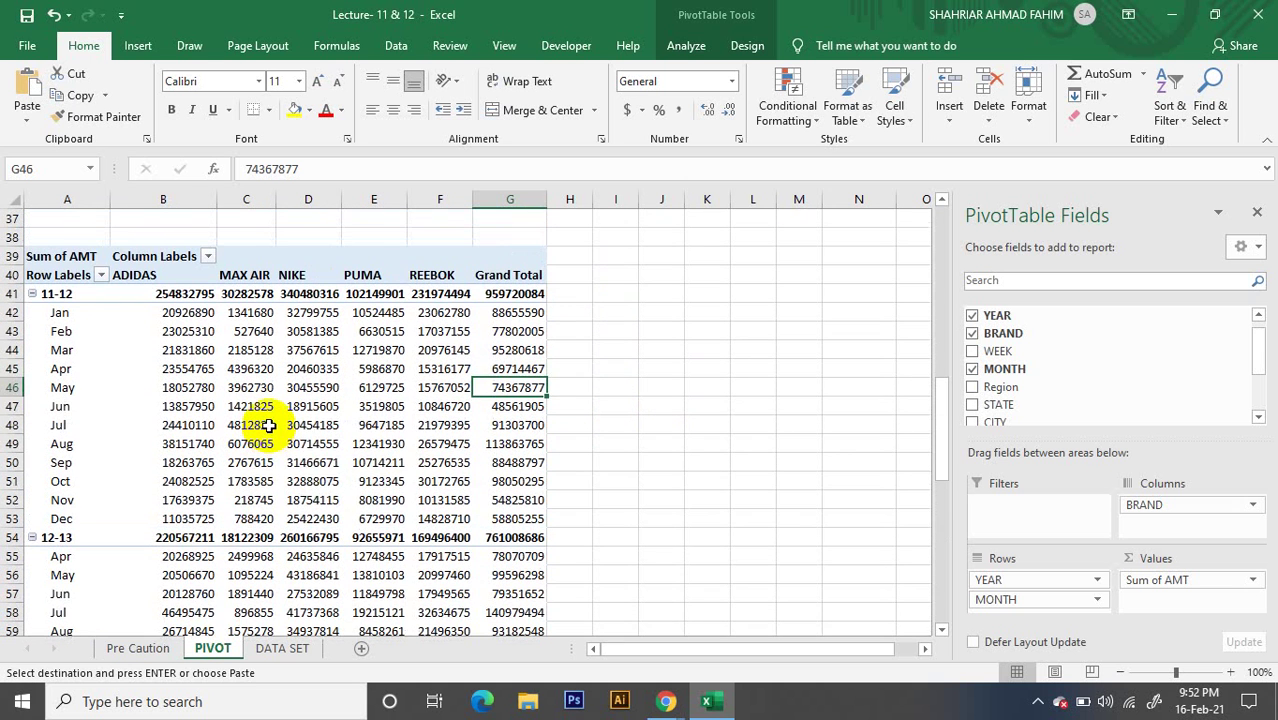
Remove YEAR from the Rows area of the PivotTable at A39
{"action": "left_click", "coordinate": [350, 447]}
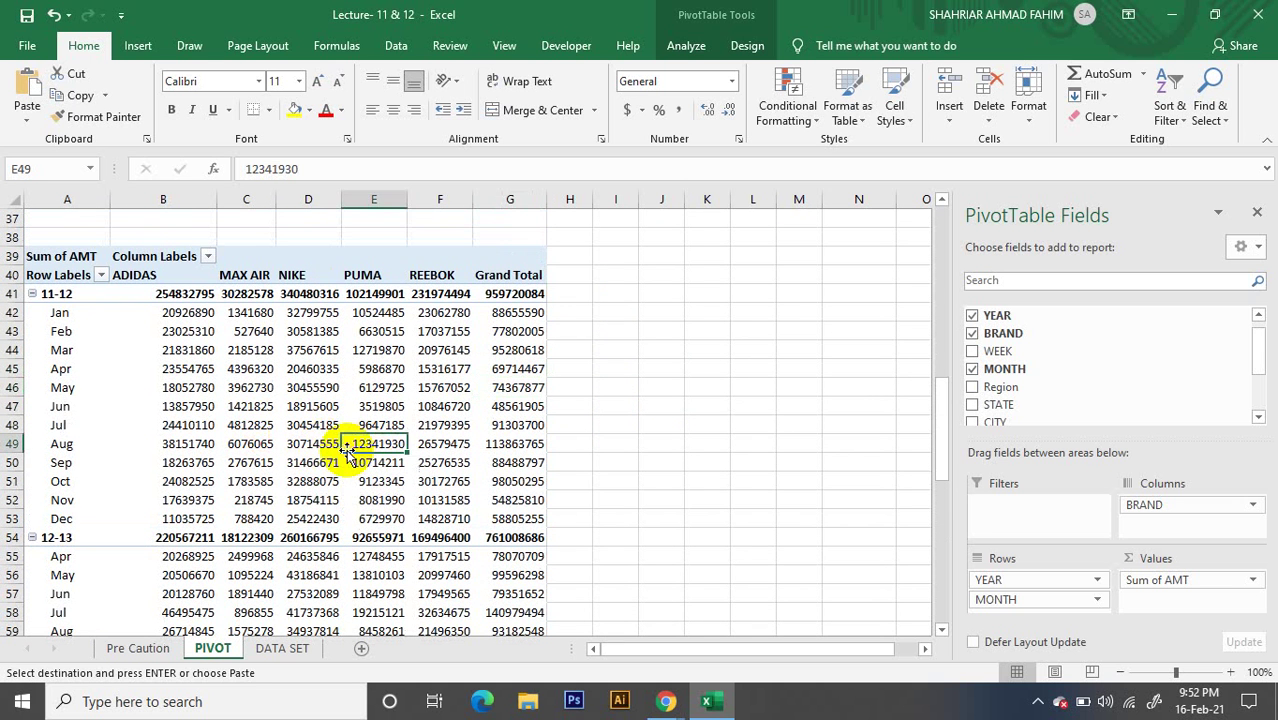
{"action": "left_click", "coordinate": [290, 446]}
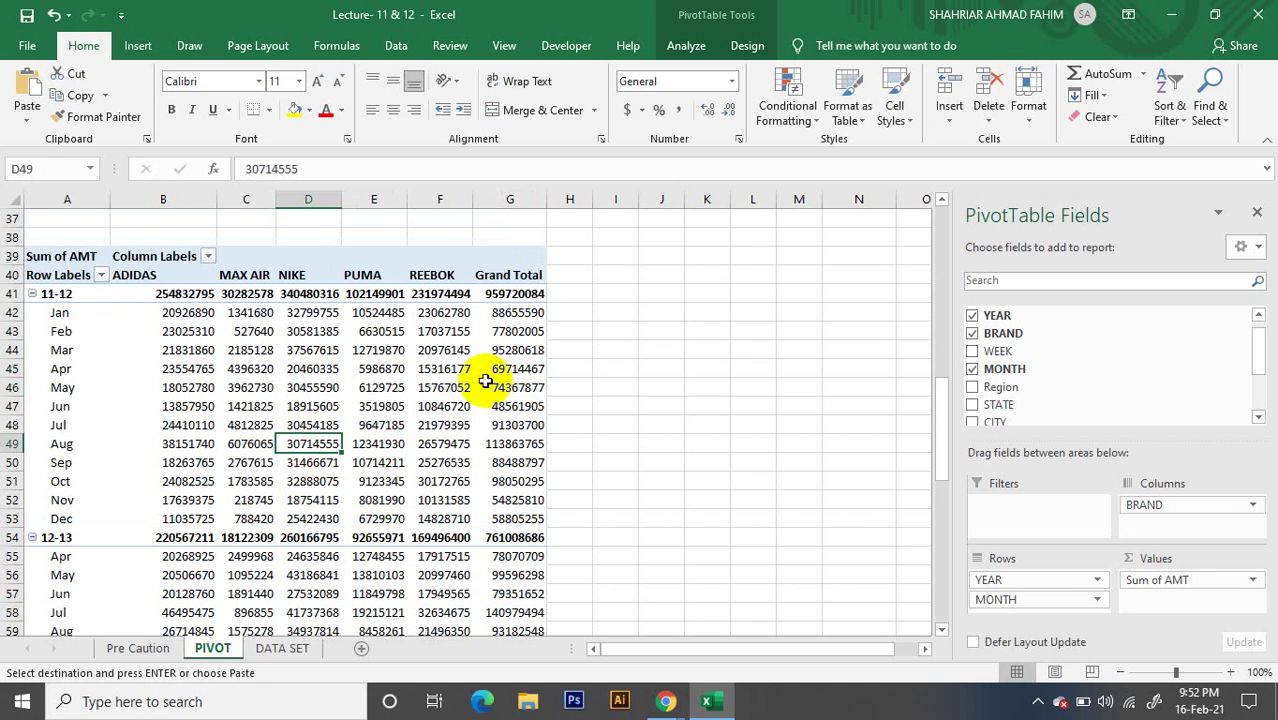
{"action": "left_click", "coordinate": [375, 385]}
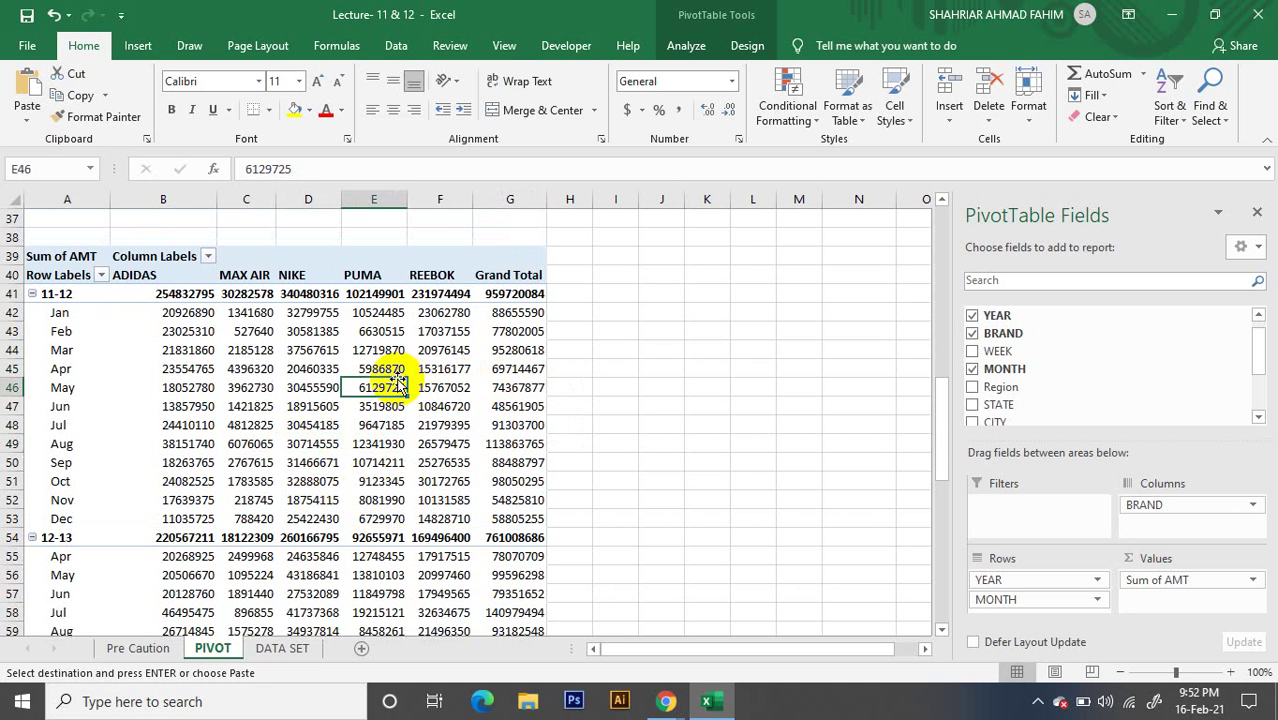
{"action": "left_click", "coordinate": [388, 480]}
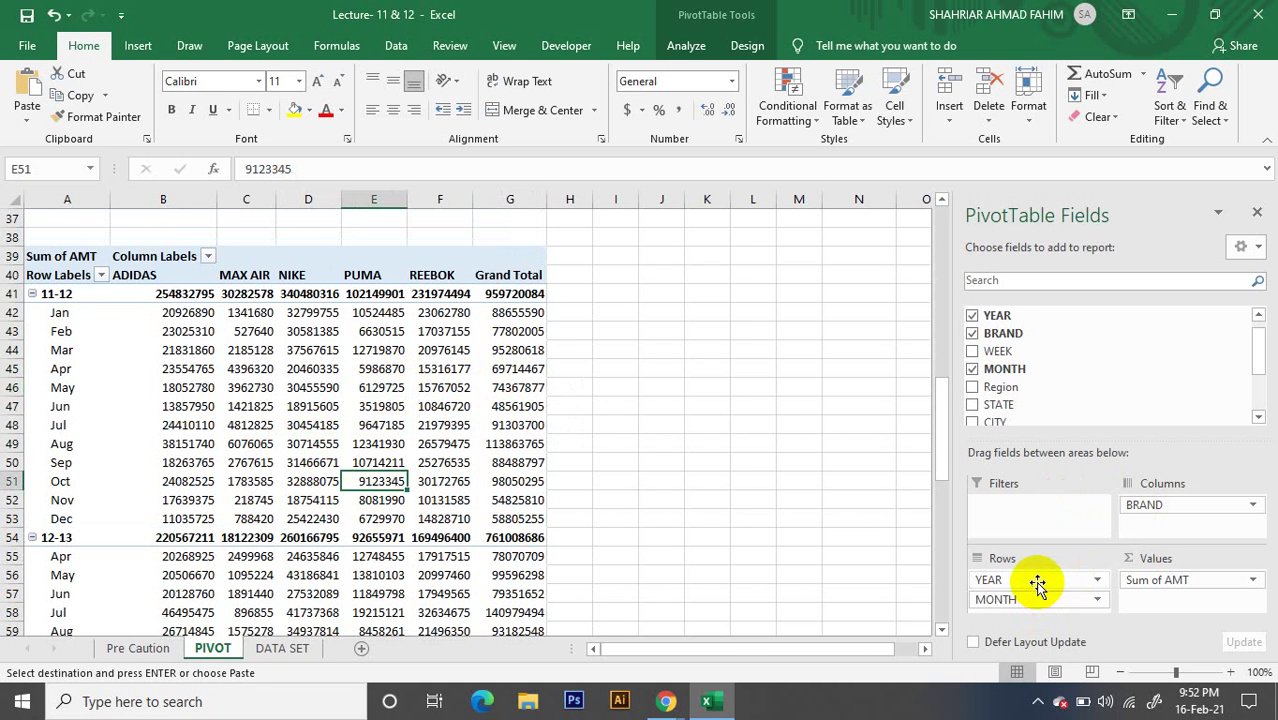
{"action": "left_click_drag", "start_coordinate": [1037, 585], "coordinate": [1060, 410]}
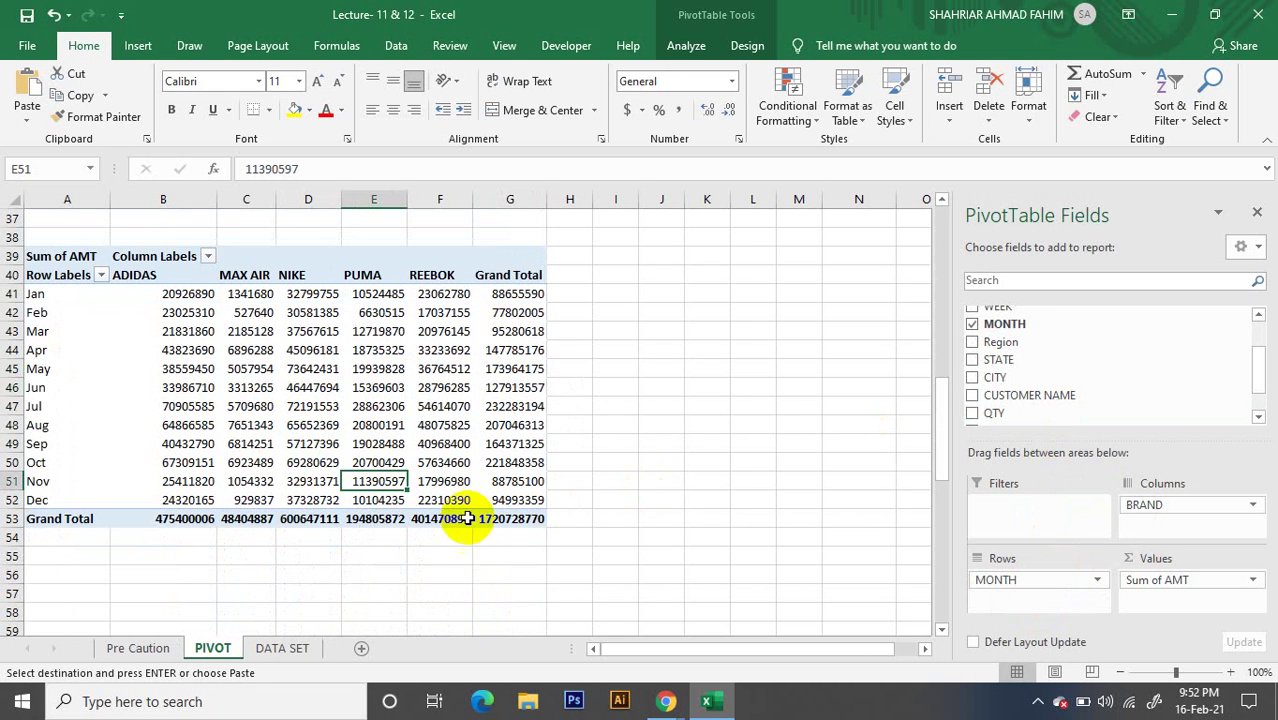
Compare the monthly quantity and amount PivotTables with the Region-only and Region-by-BRAND quantity PivotTables above them
{"action": "scroll", "coordinate": [590, 425], "scroll_direction": "up", "scroll_amount": 8}
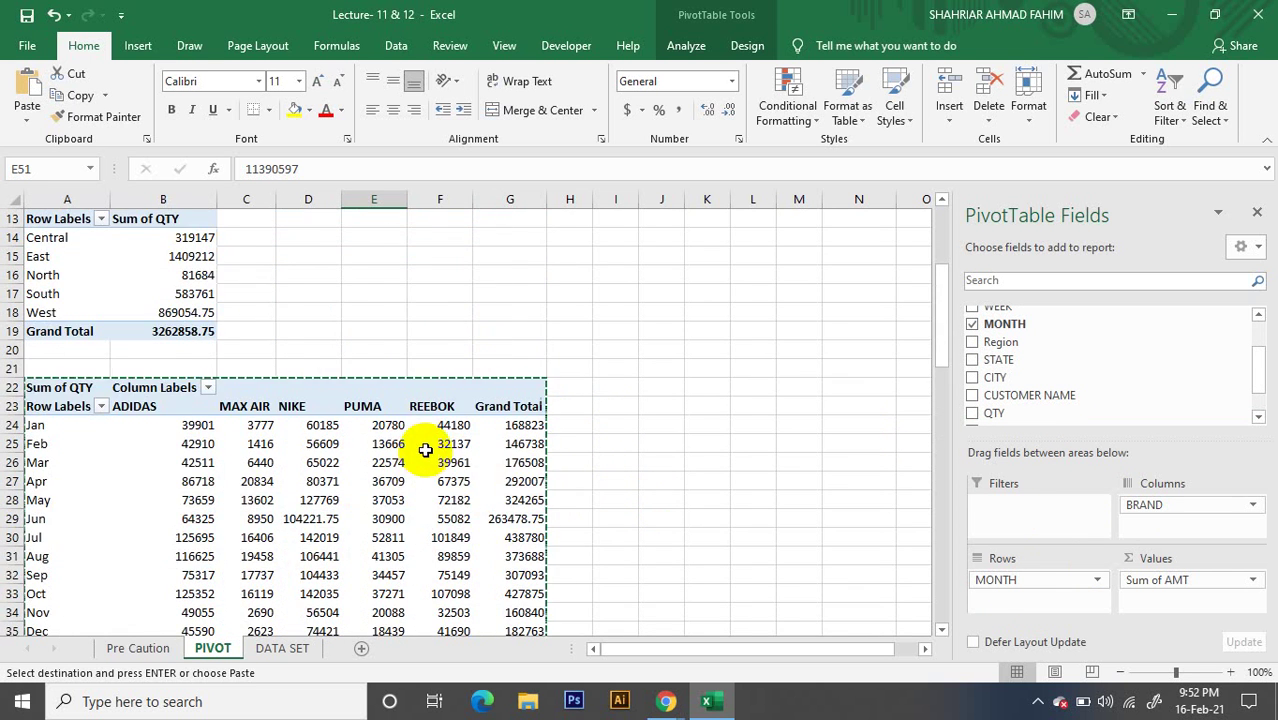
{"action": "scroll", "coordinate": [425, 450], "scroll_direction": "down", "scroll_amount": 6}
{"action": "left_click", "coordinate": [379, 481]}
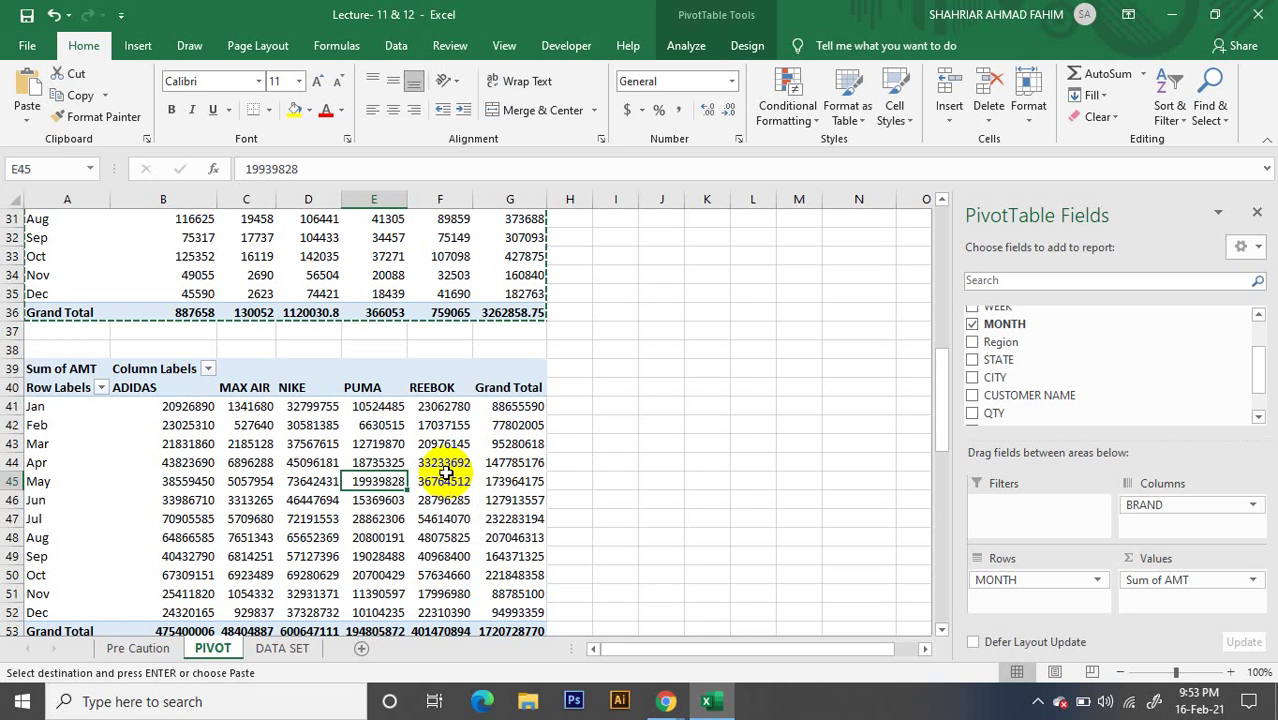
{"action": "mouse_move", "coordinate": [446, 472]}
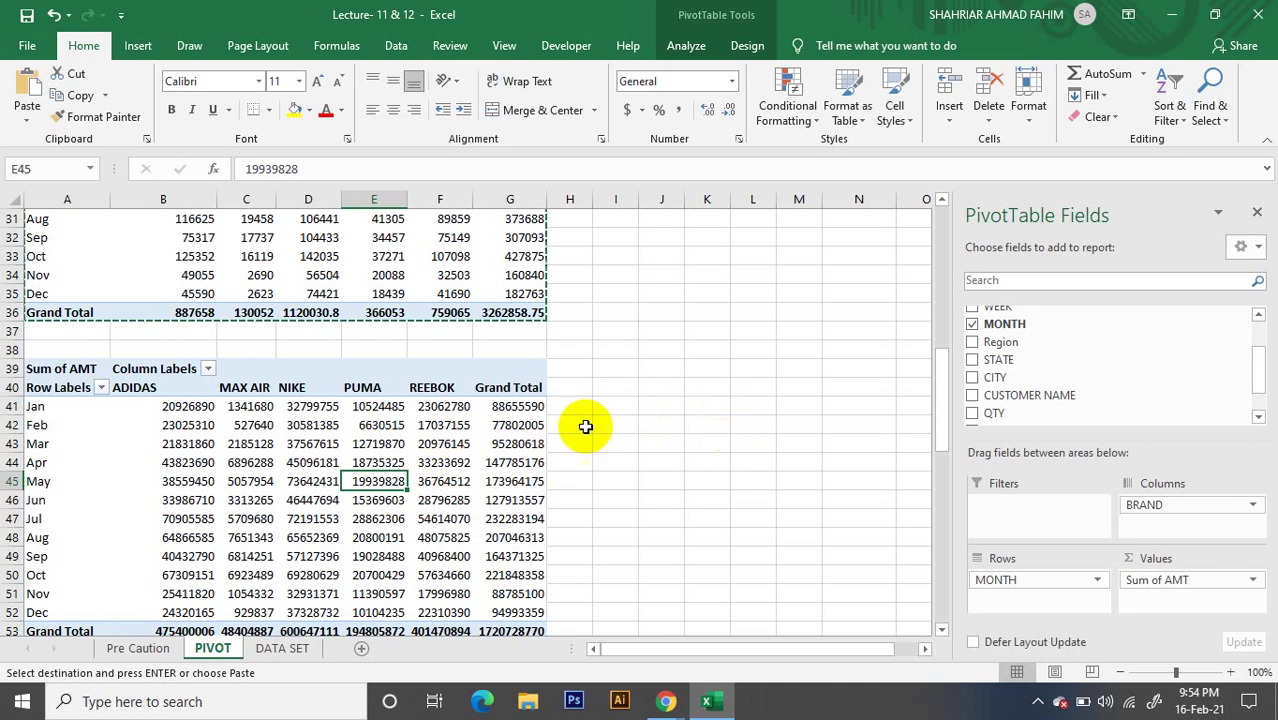
{"action": "scroll", "coordinate": [414, 448], "scroll_direction": "up", "scroll_amount": 6}
{"action": "scroll", "coordinate": [407, 444], "scroll_direction": "up", "scroll_amount": 5}
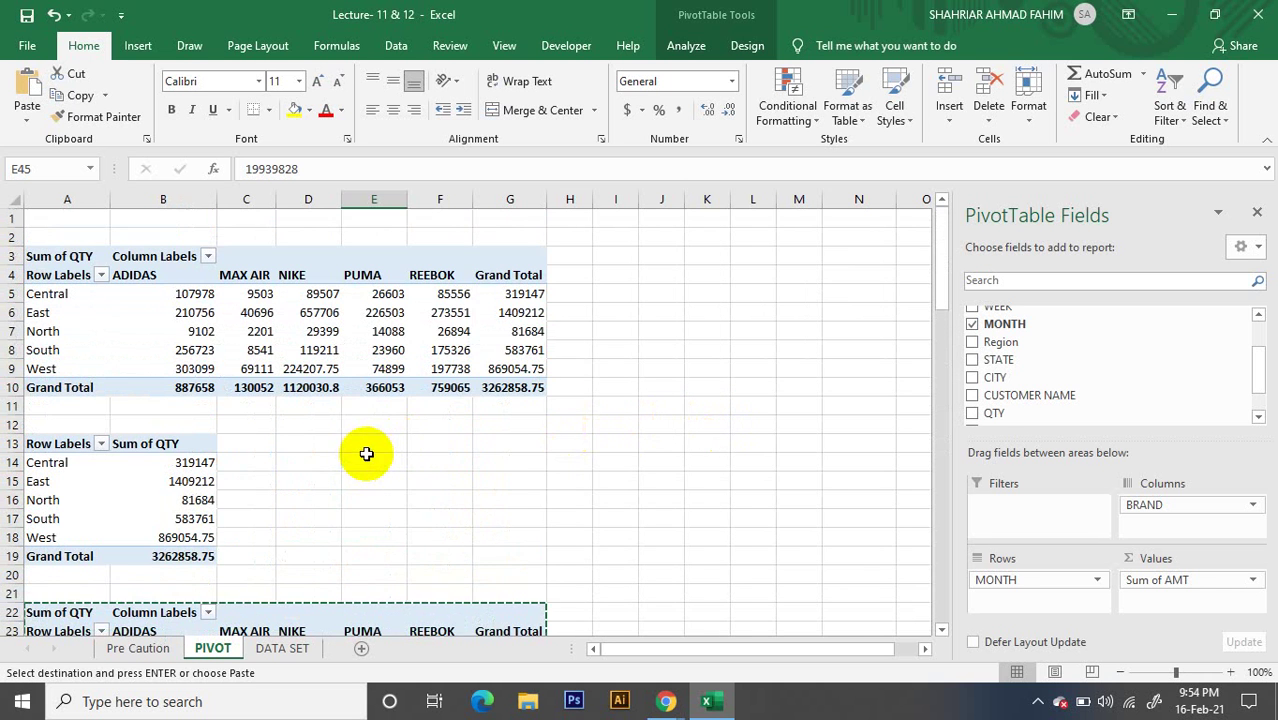
{"action": "left_click", "coordinate": [442, 331]}
{"action": "left_click", "coordinate": [150, 500]}
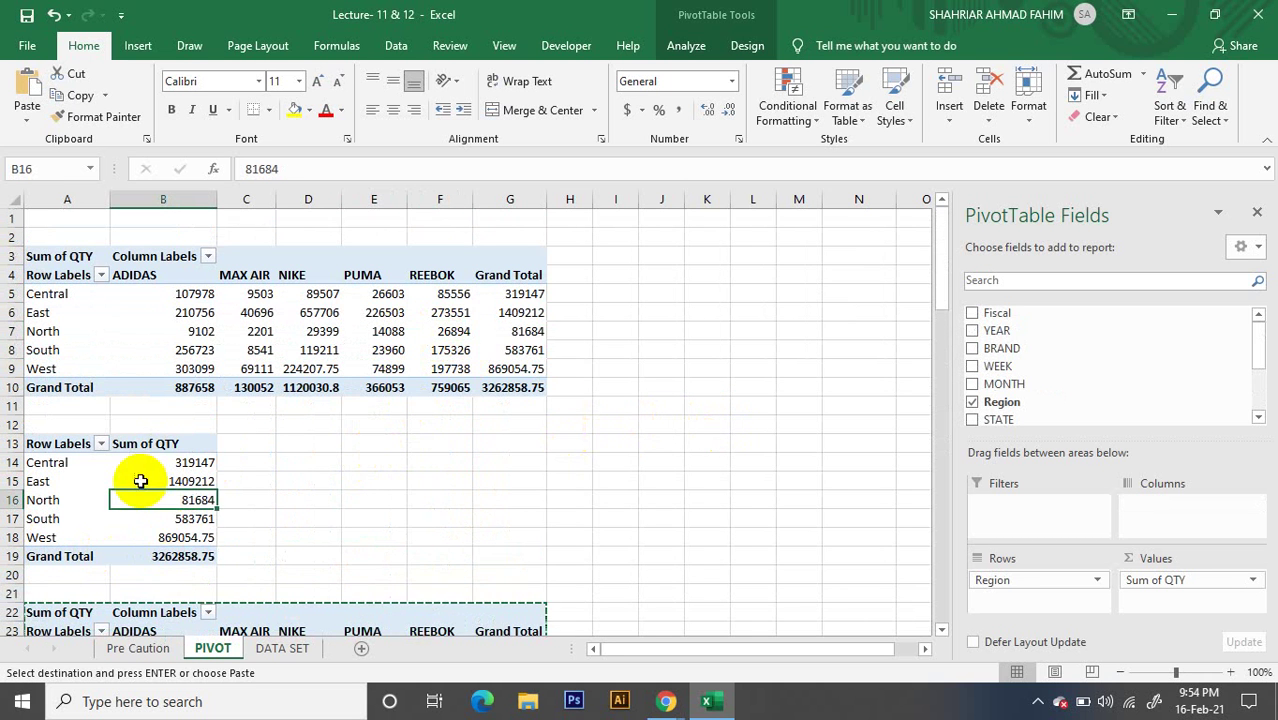
{"action": "left_click", "coordinate": [160, 462]}
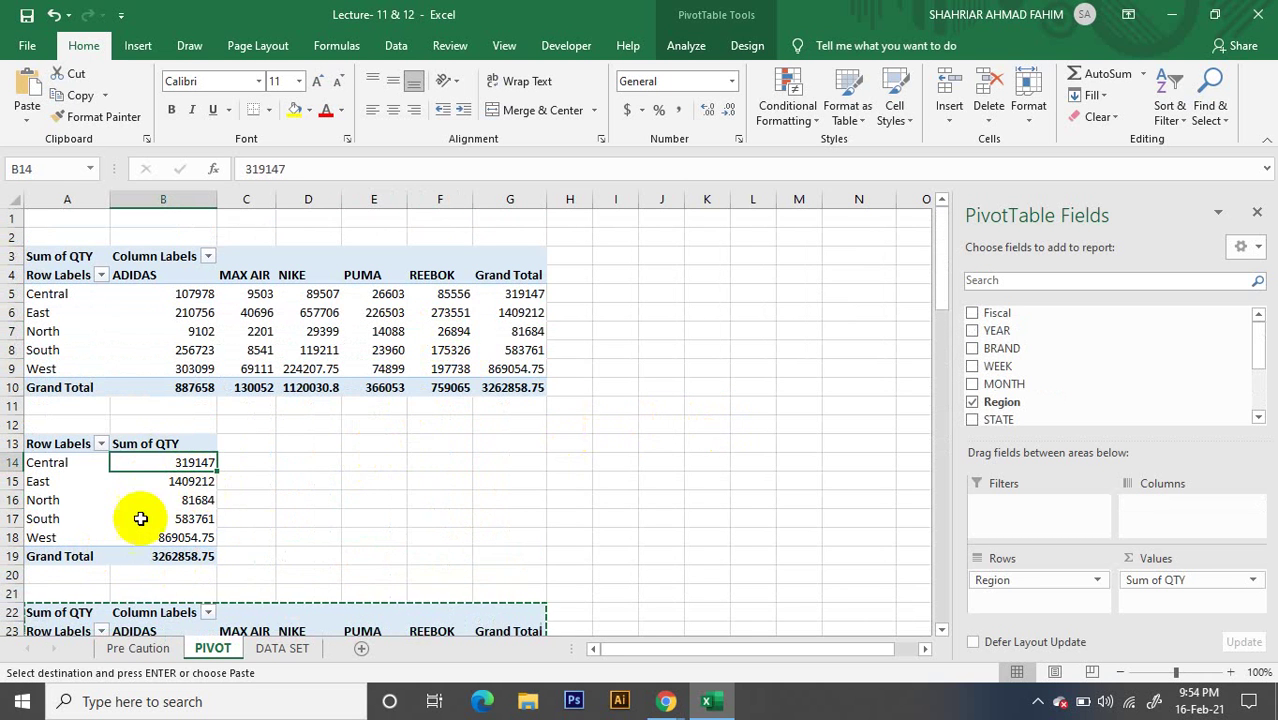
{"action": "left_click", "coordinate": [195, 502]}
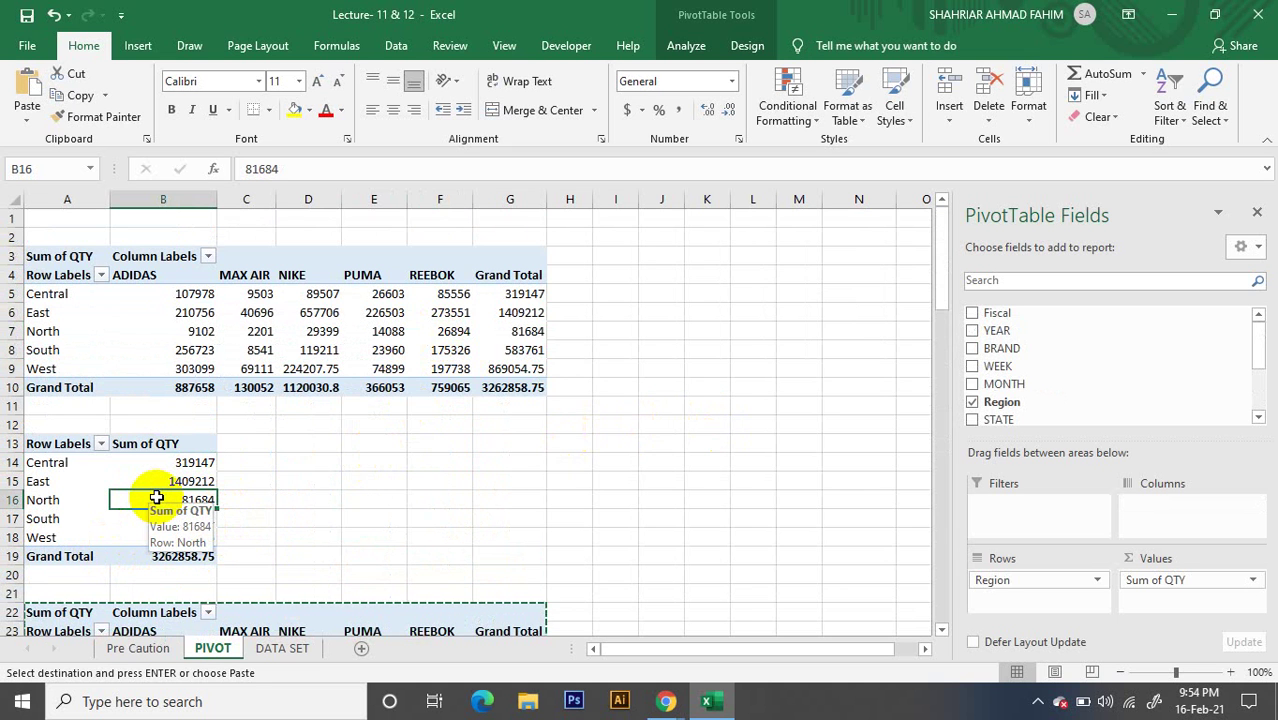
{"action": "left_click", "coordinate": [172, 462]}
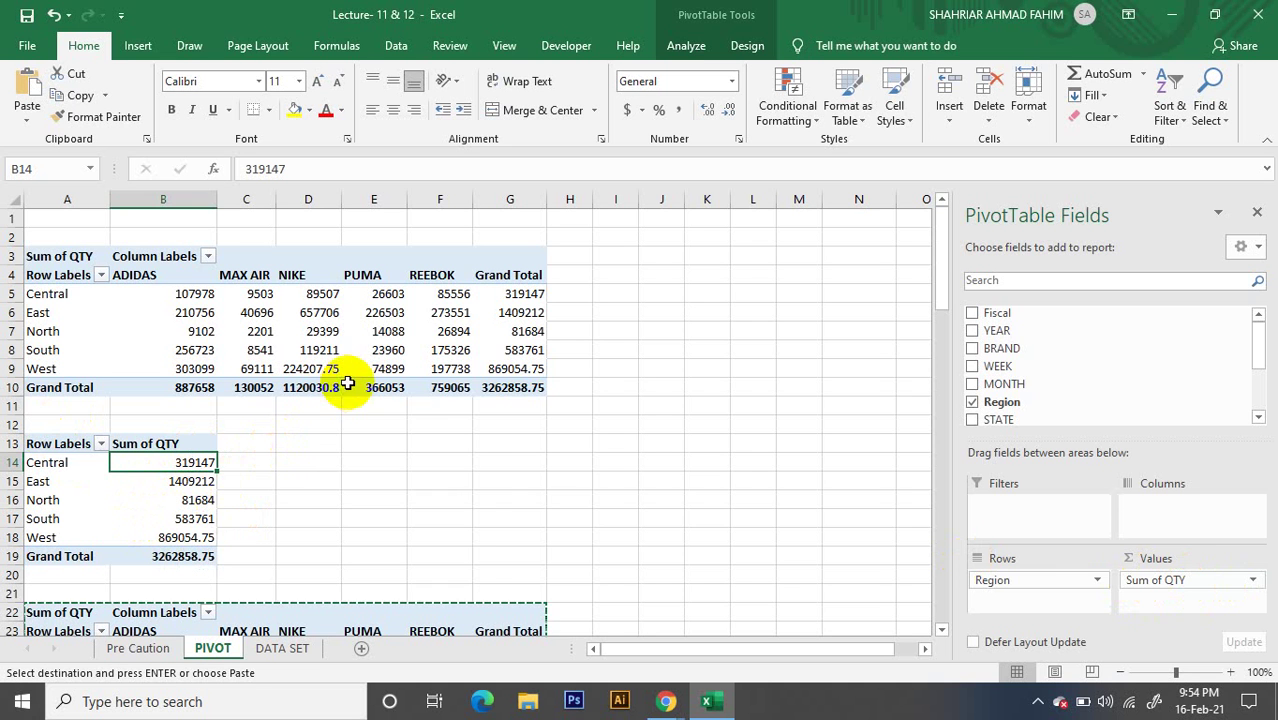
{"action": "left_click", "coordinate": [370, 333]}
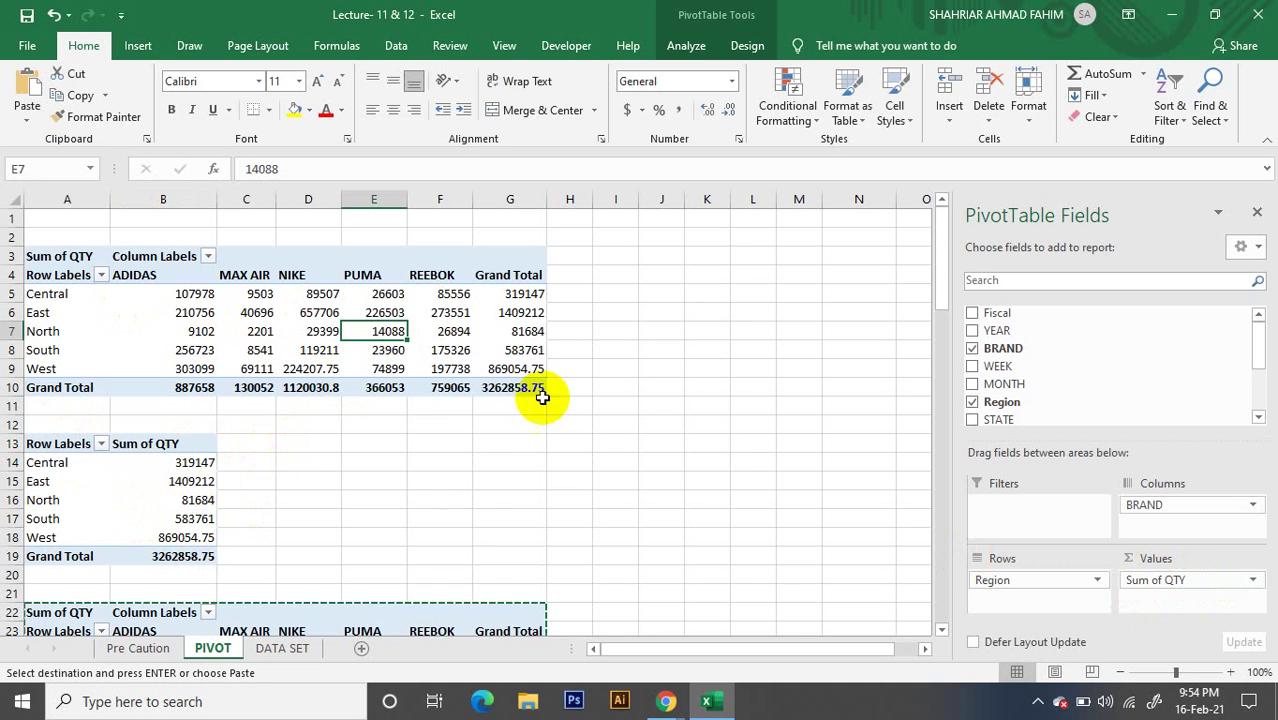
{"action": "left_click", "coordinate": [370, 312]}
{"action": "left_click", "coordinate": [180, 331]}
{"action": "left_click", "coordinate": [186, 368]}
{"action": "left_click", "coordinate": [298, 312]}
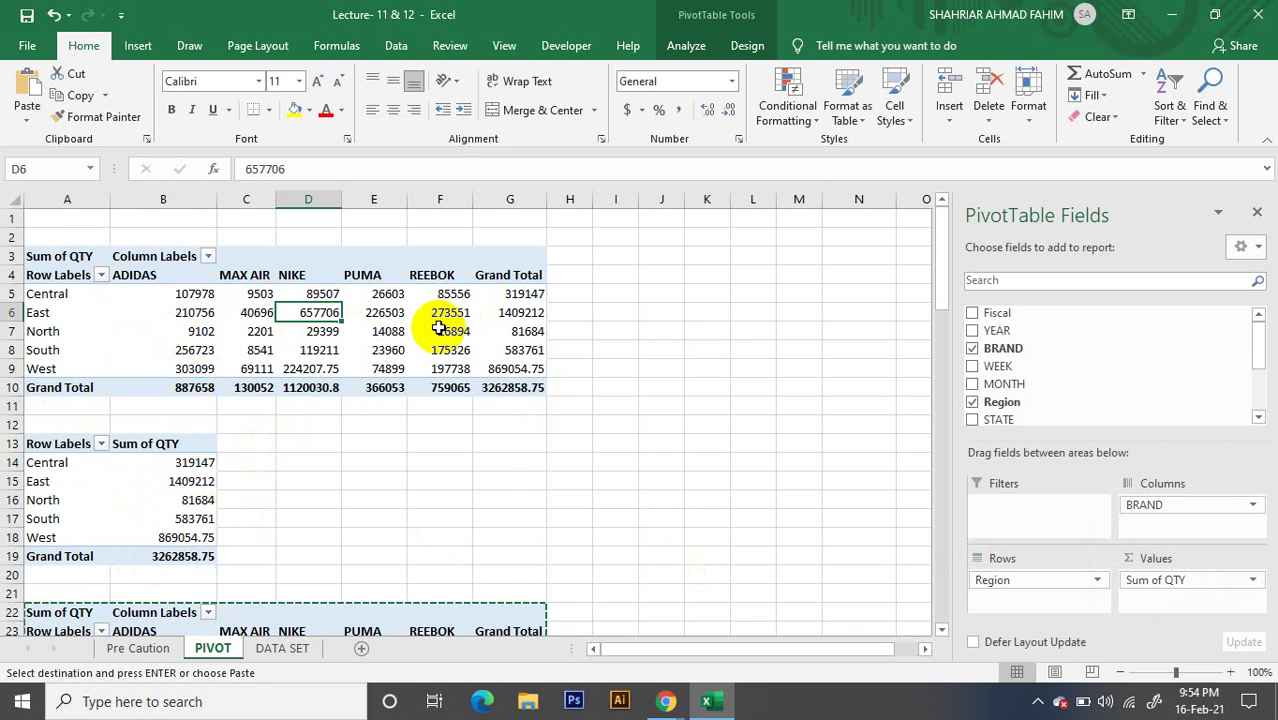
{"action": "mouse_move", "coordinate": [439, 328]}
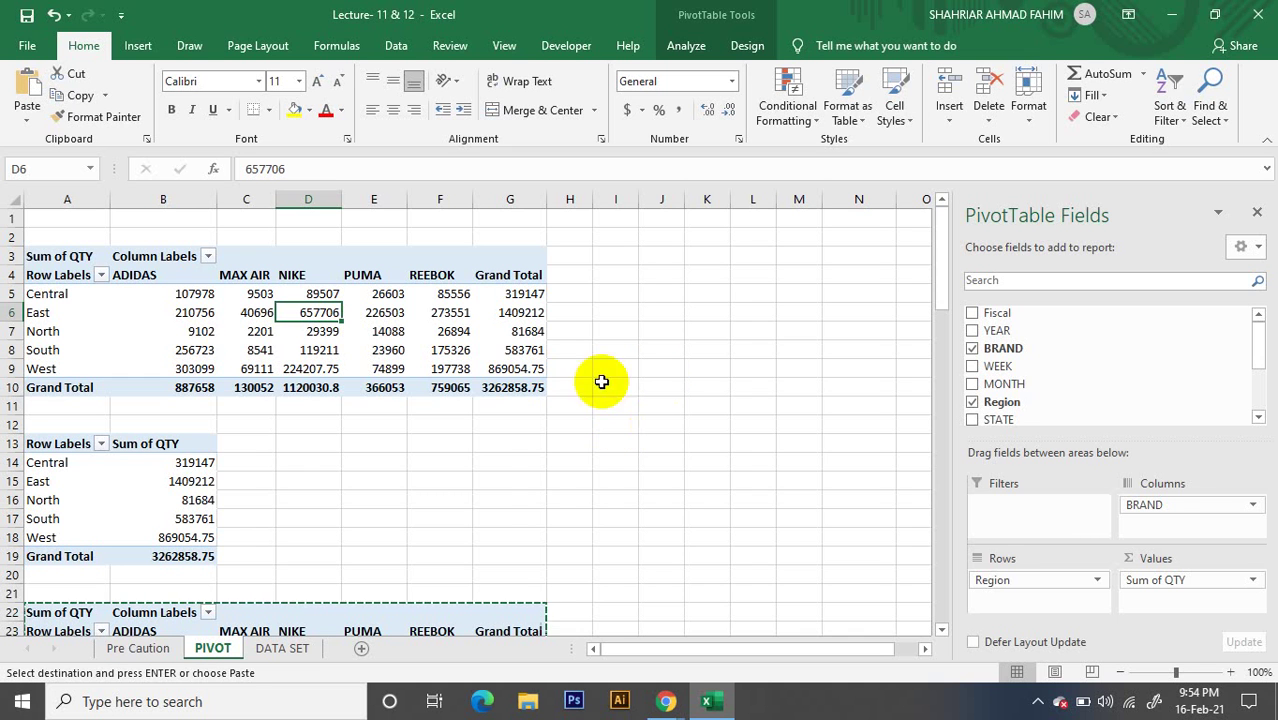
Open the value field settings for Sum of QTY in the A3 PivotTable and go through its summary functions, from Count to Var
{"action": "left_click", "coordinate": [1145, 582]}
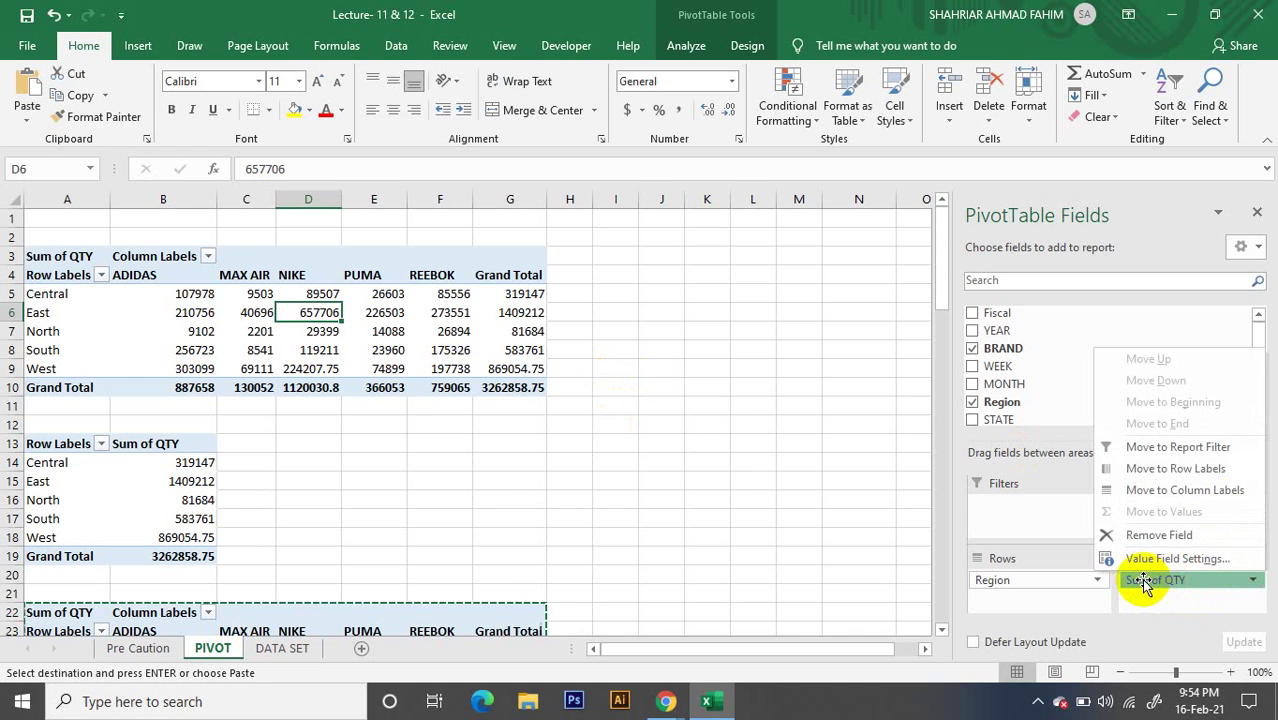
{"action": "left_click", "coordinate": [1197, 558]}
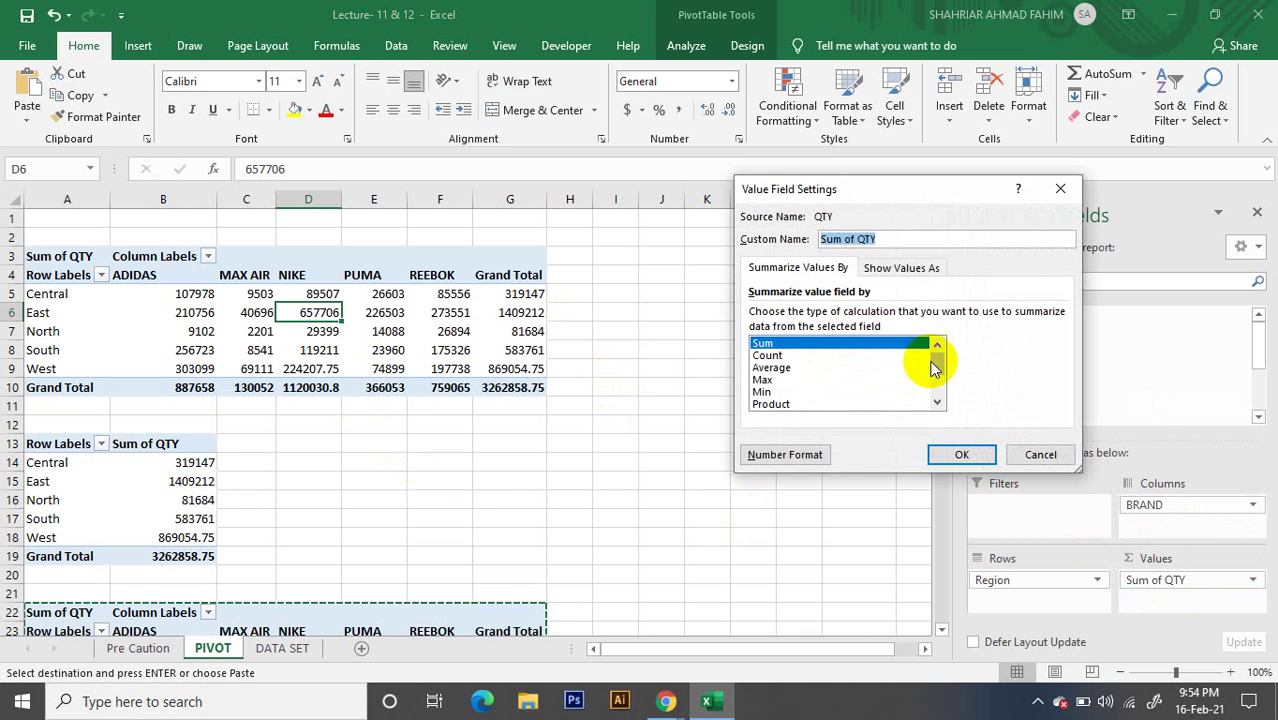
{"action": "left_click", "coordinate": [767, 356]}
{"action": "left_click", "coordinate": [771, 368]}
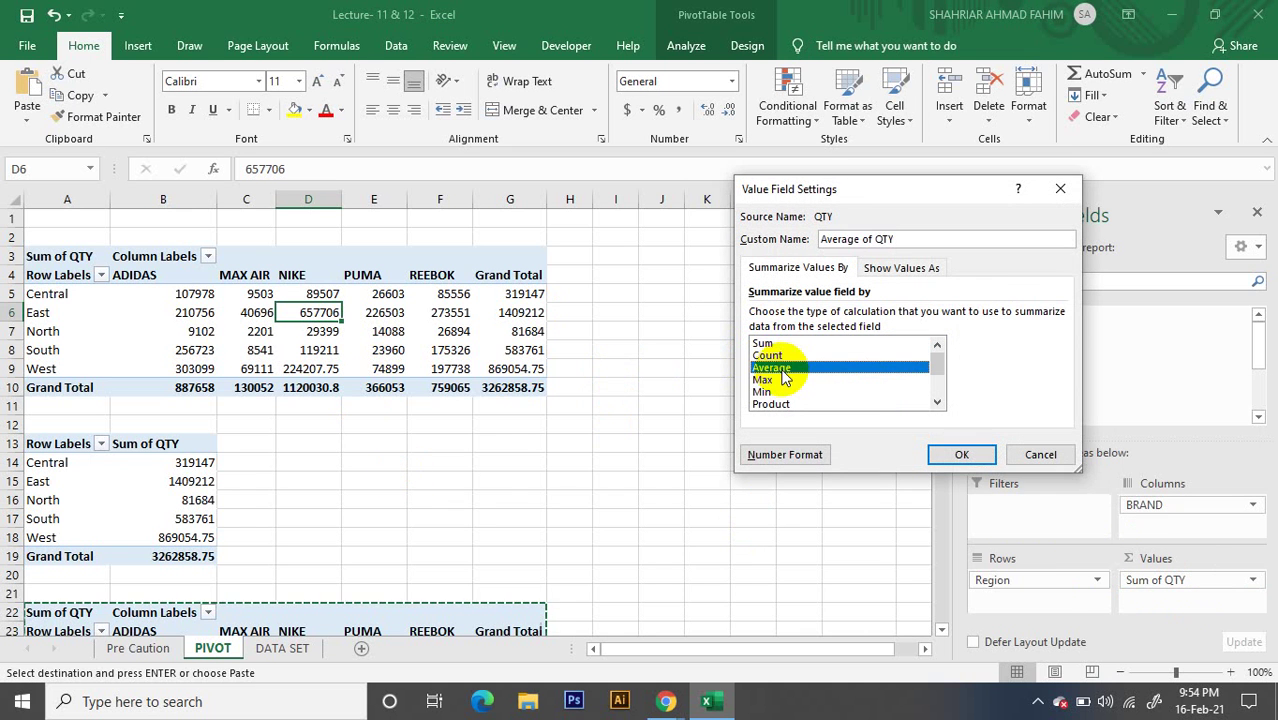
{"action": "left_click", "coordinate": [762, 380]}
{"action": "left_click", "coordinate": [776, 392]}
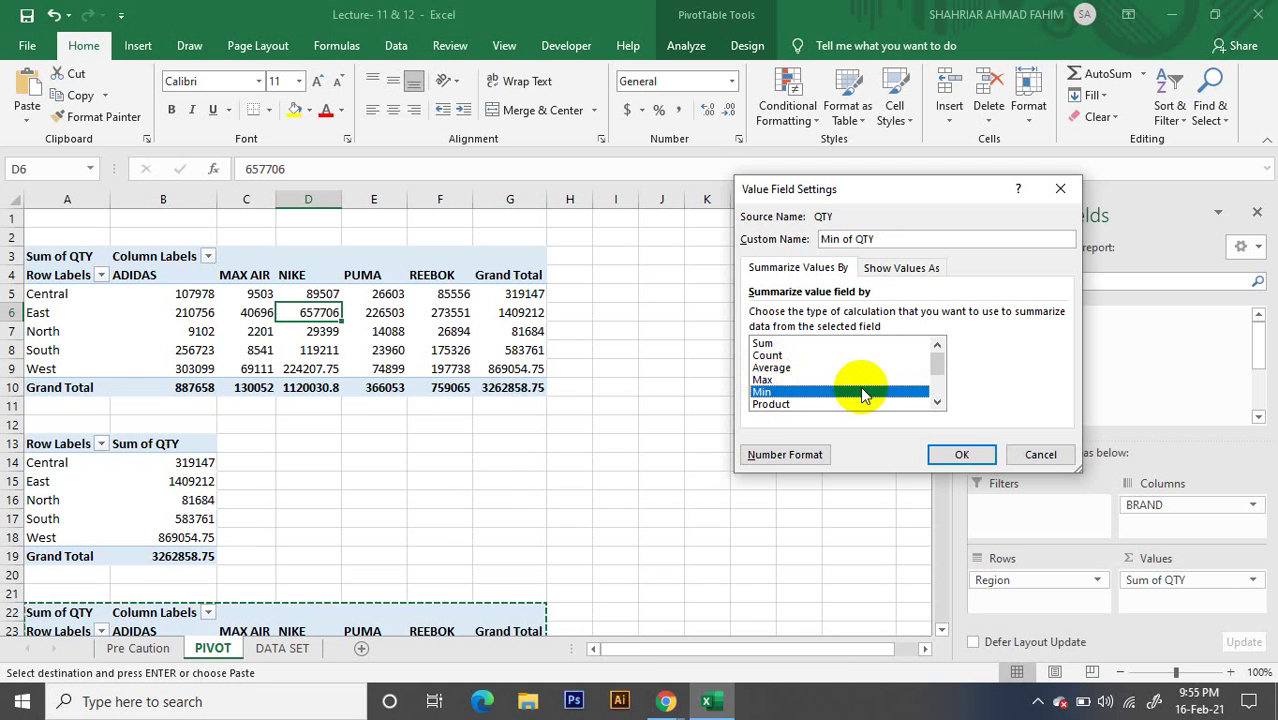
{"action": "scroll", "coordinate": [845, 388], "scroll_direction": "down", "scroll_amount": 1}
{"action": "left_click", "coordinate": [795, 368]}
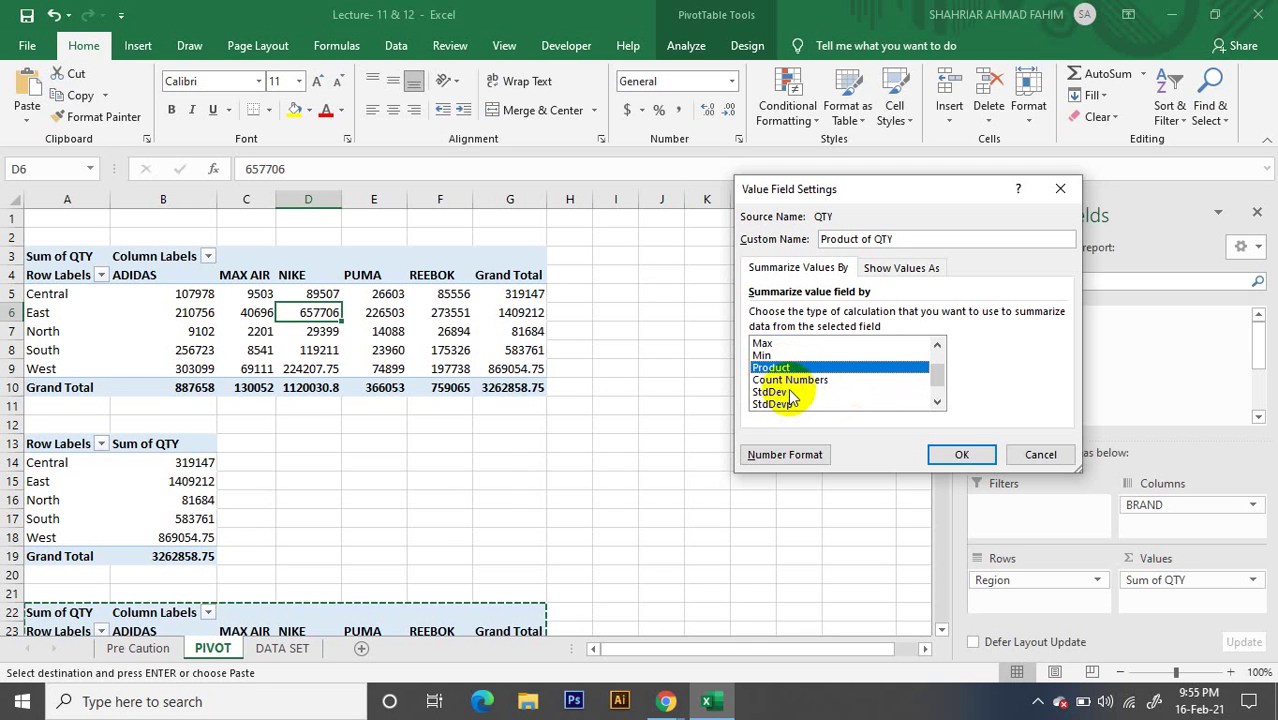
{"action": "left_click", "coordinate": [780, 392]}
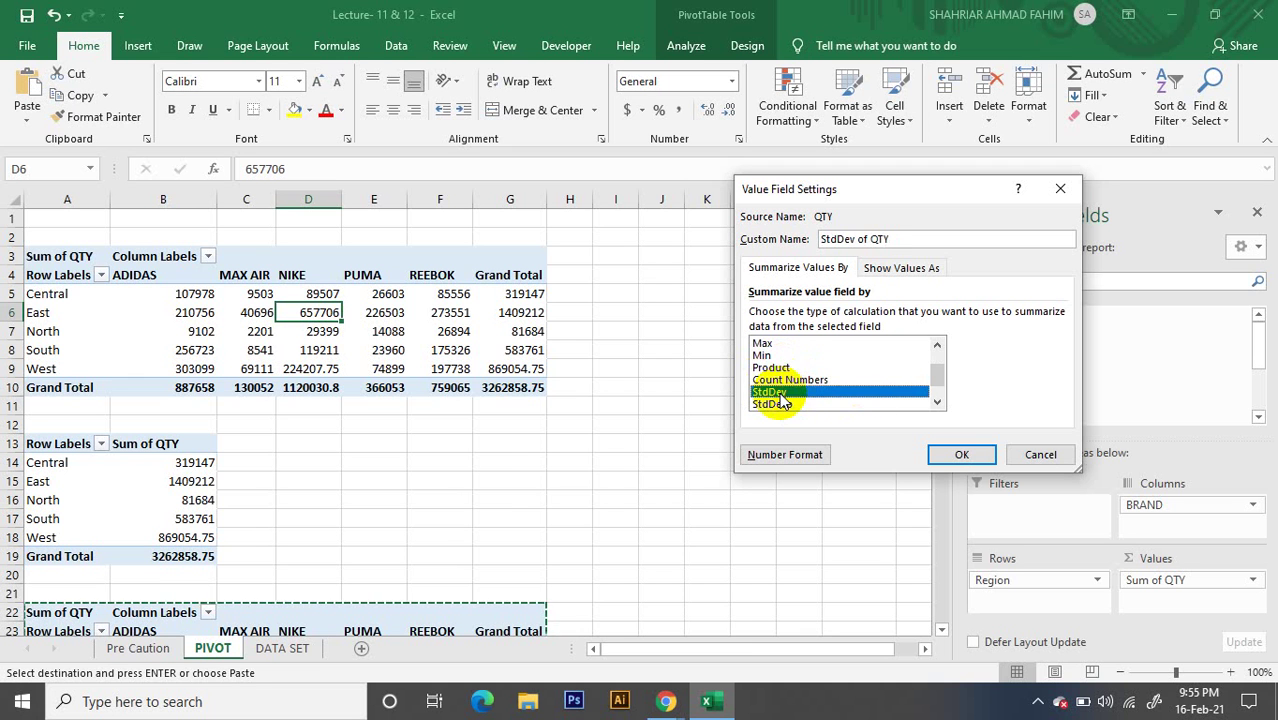
{"action": "scroll", "coordinate": [791, 403], "scroll_direction": "down", "scroll_amount": 1}
{"action": "left_click", "coordinate": [778, 392]}
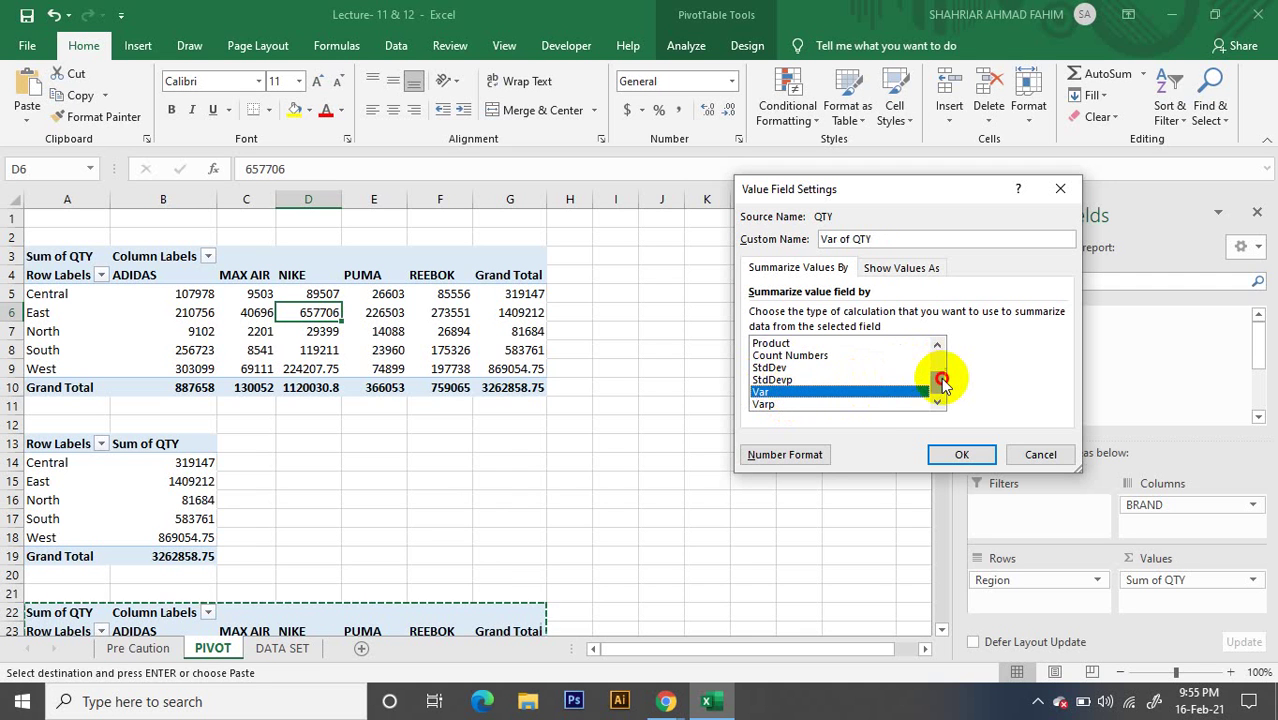
{"action": "left_click_drag", "start_coordinate": [941, 383], "coordinate": [939, 352]}
Summarise QTY by Average in the Region-by-BRAND PivotTable at A3
{"action": "left_click", "coordinate": [792, 357]}
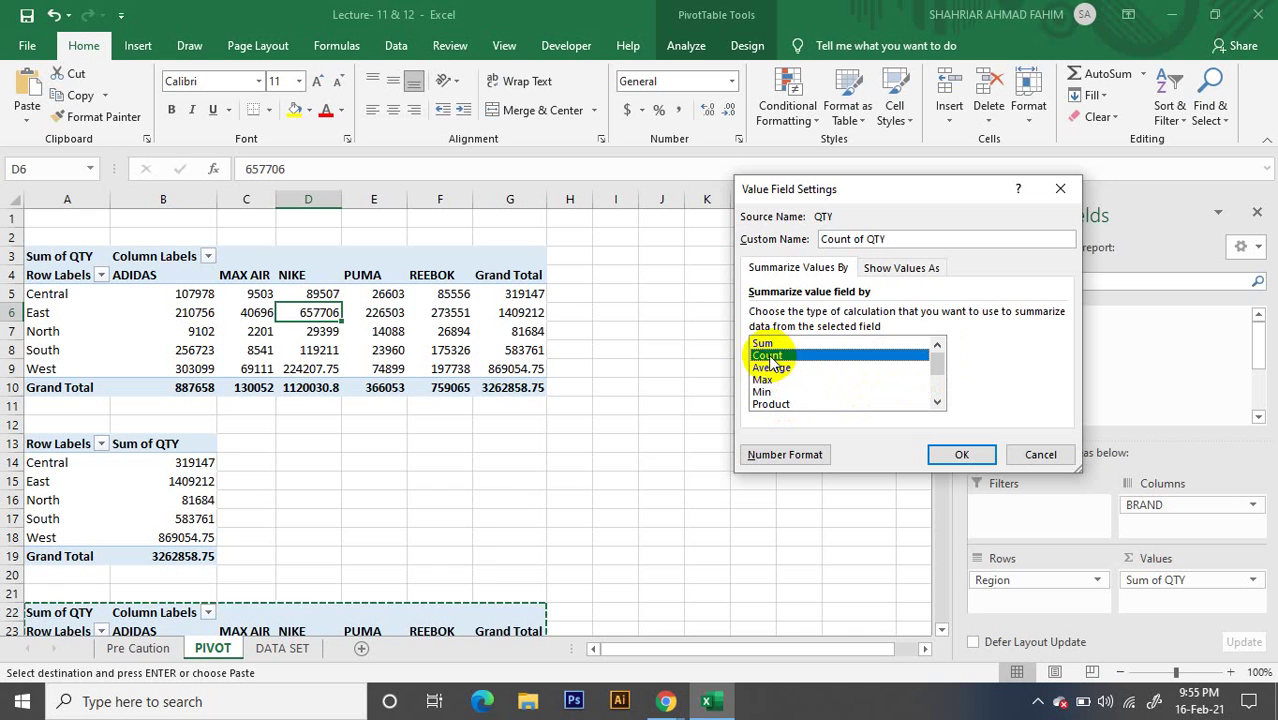
{"action": "left_click", "coordinate": [774, 368]}
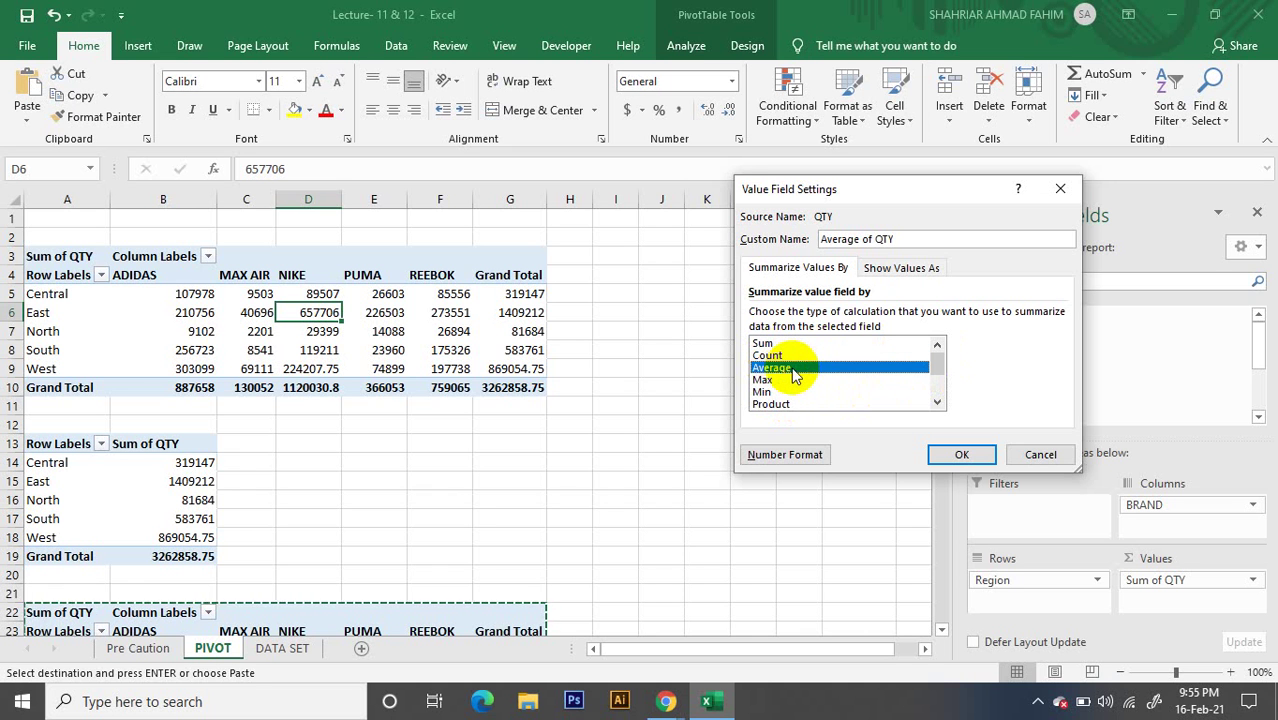
{"action": "left_click", "coordinate": [962, 454]}
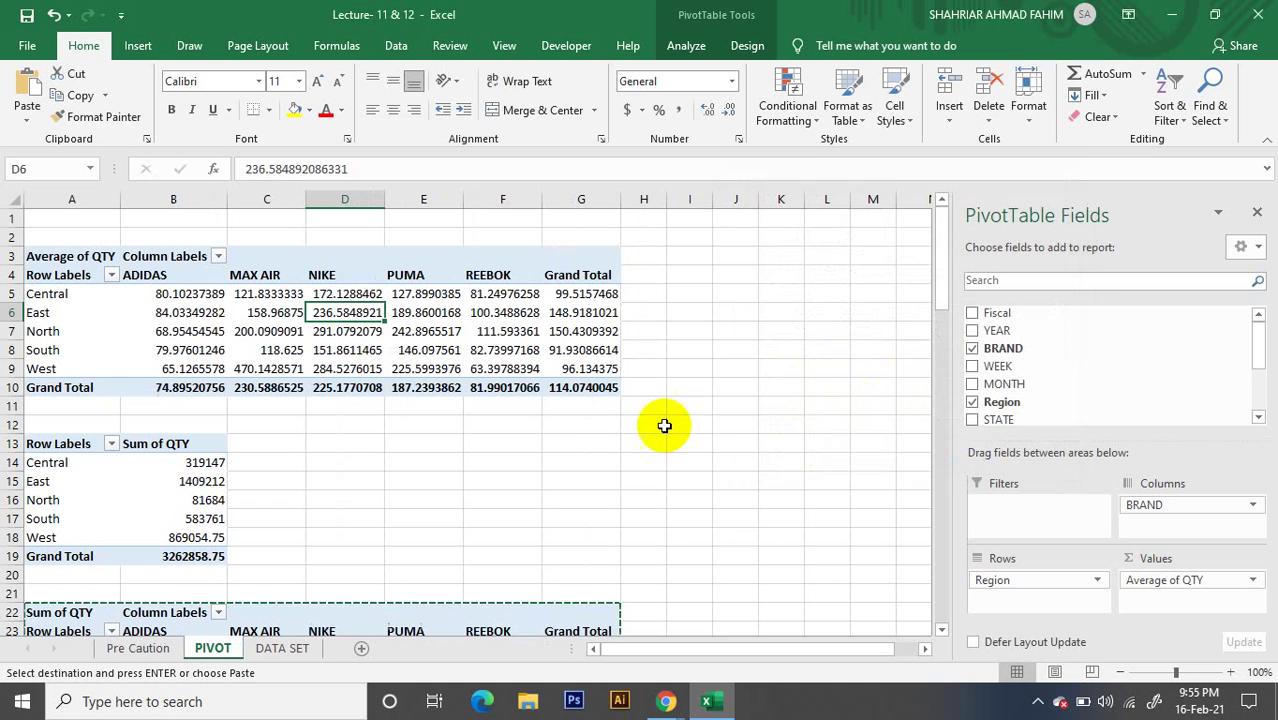
Examine the average QTY by region and brand in the A3 PivotTable, particularly the Central and North rows for ADIDAS, MAX AIR and REEBOK
{"action": "left_click", "coordinate": [355, 331]}
{"action": "left_click", "coordinate": [315, 294]}
{"action": "left_click", "coordinate": [233, 298]}
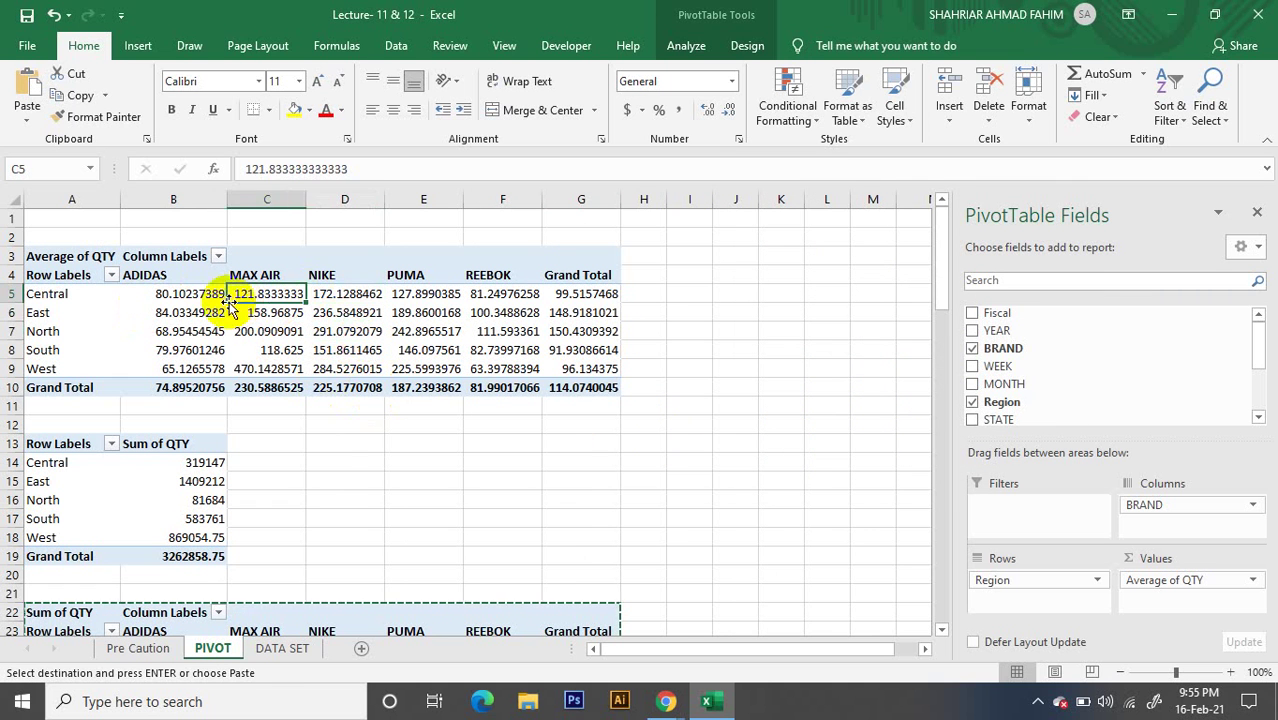
{"action": "left_click", "coordinate": [212, 331]}
{"action": "left_click", "coordinate": [318, 331]}
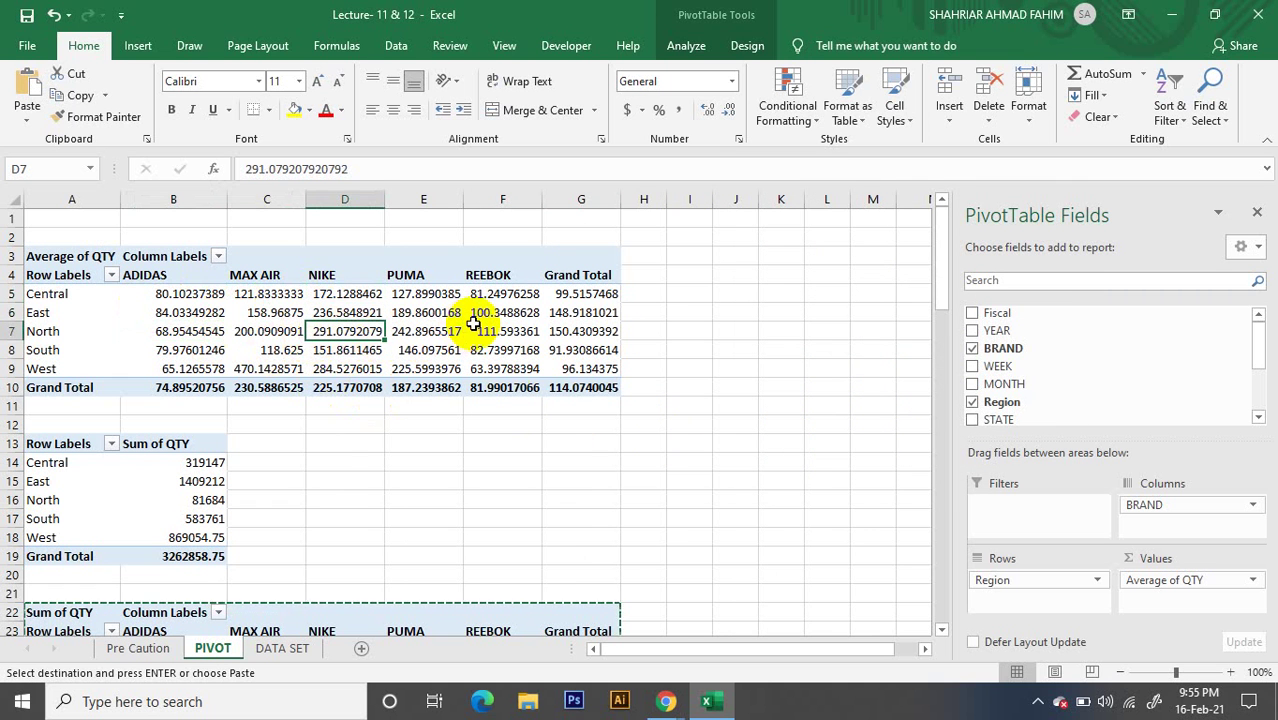
{"action": "left_click", "coordinate": [60, 293]}
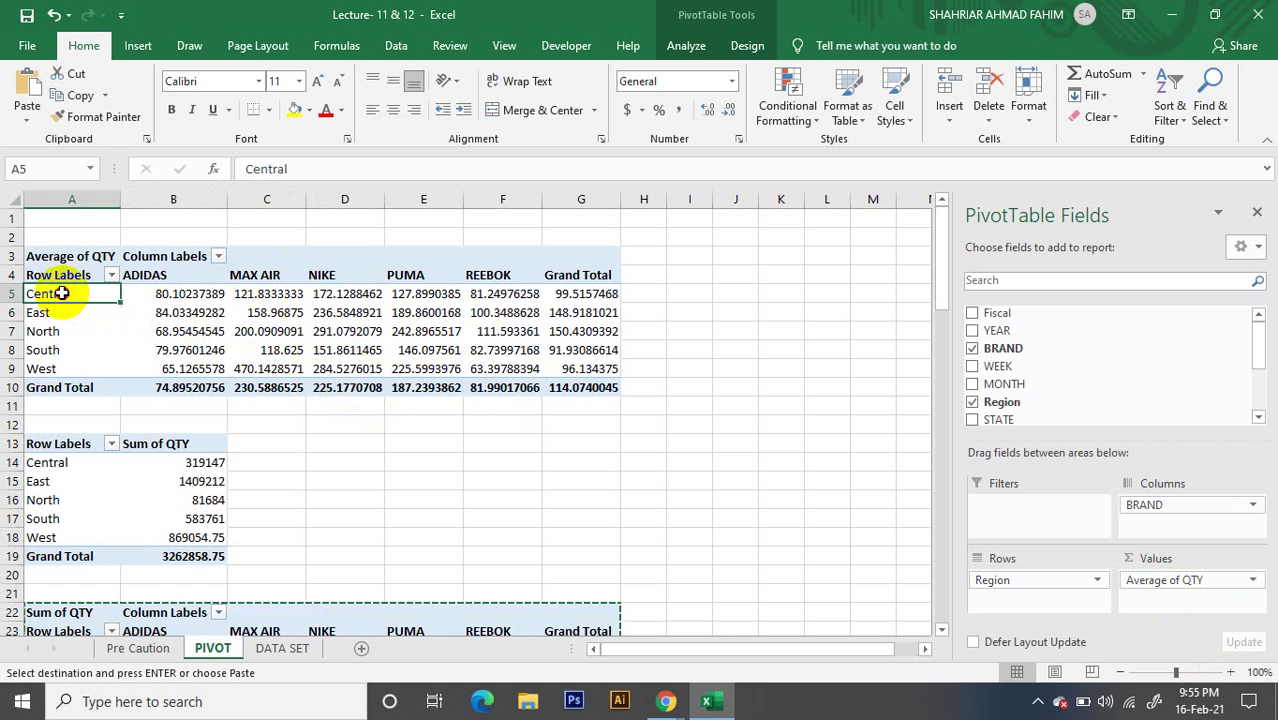
{"action": "left_click", "coordinate": [188, 276]}
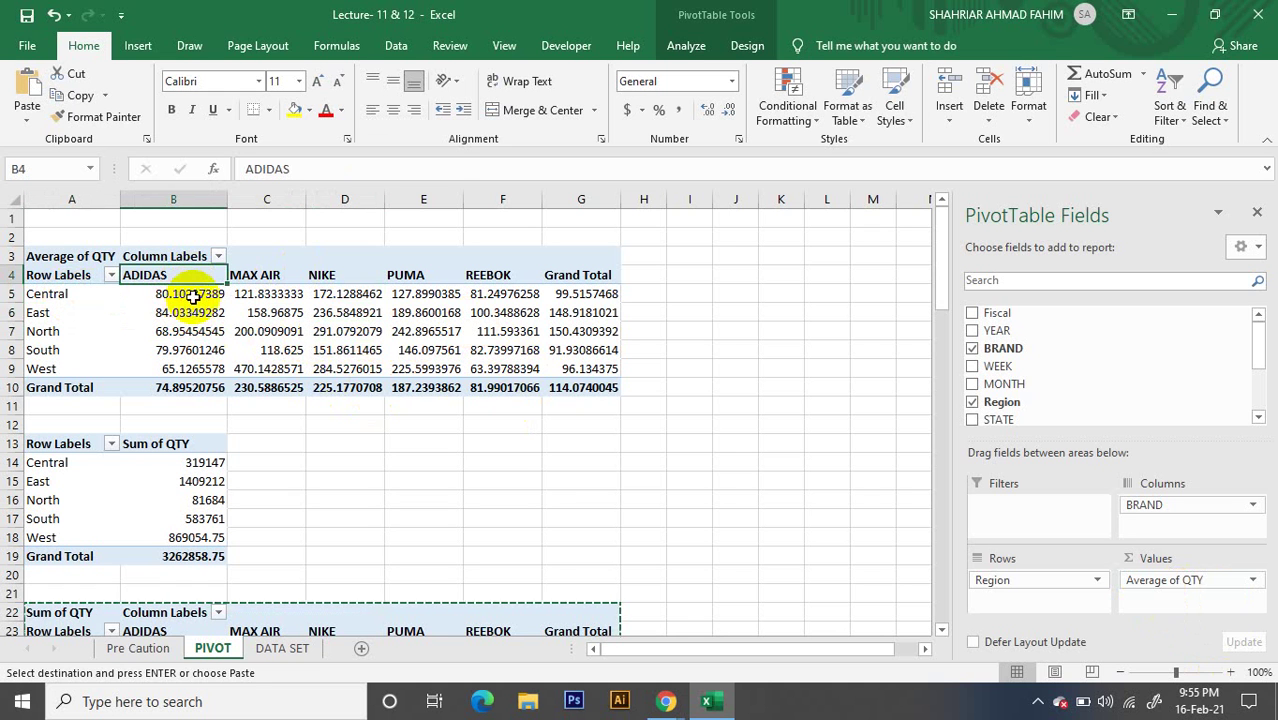
{"action": "left_click", "coordinate": [188, 296]}
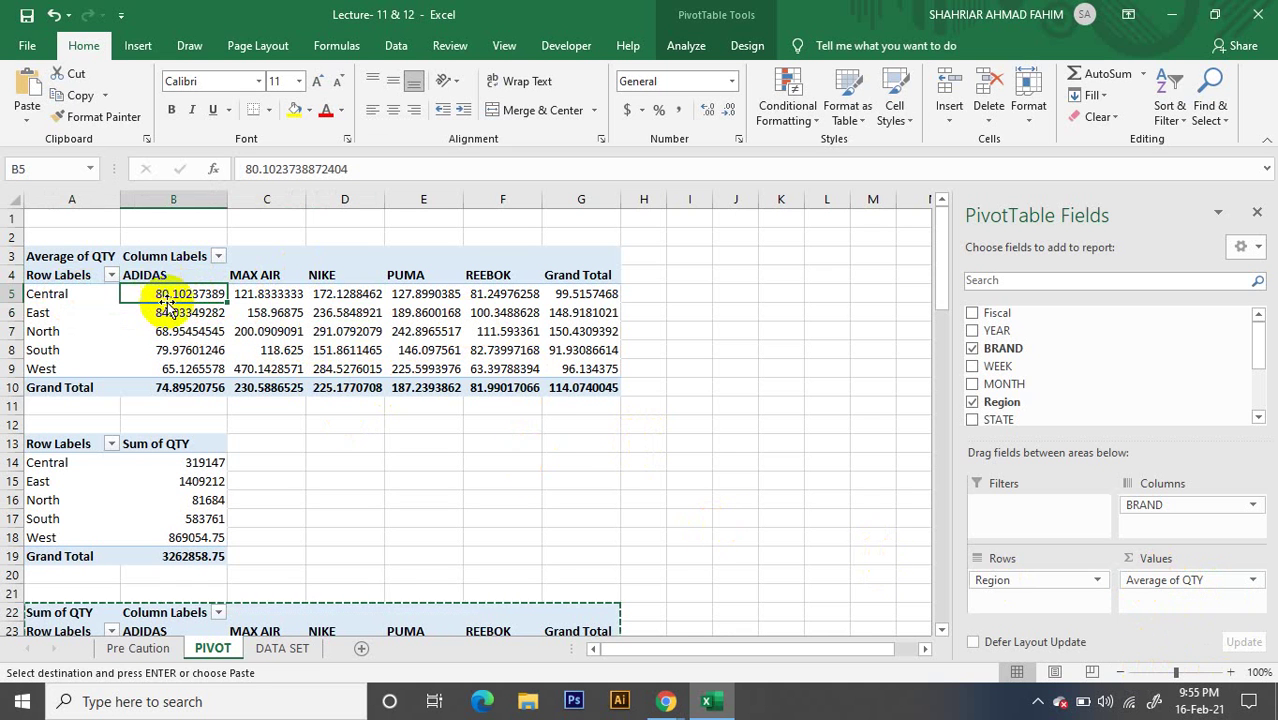
{"action": "left_click", "coordinate": [45, 290]}
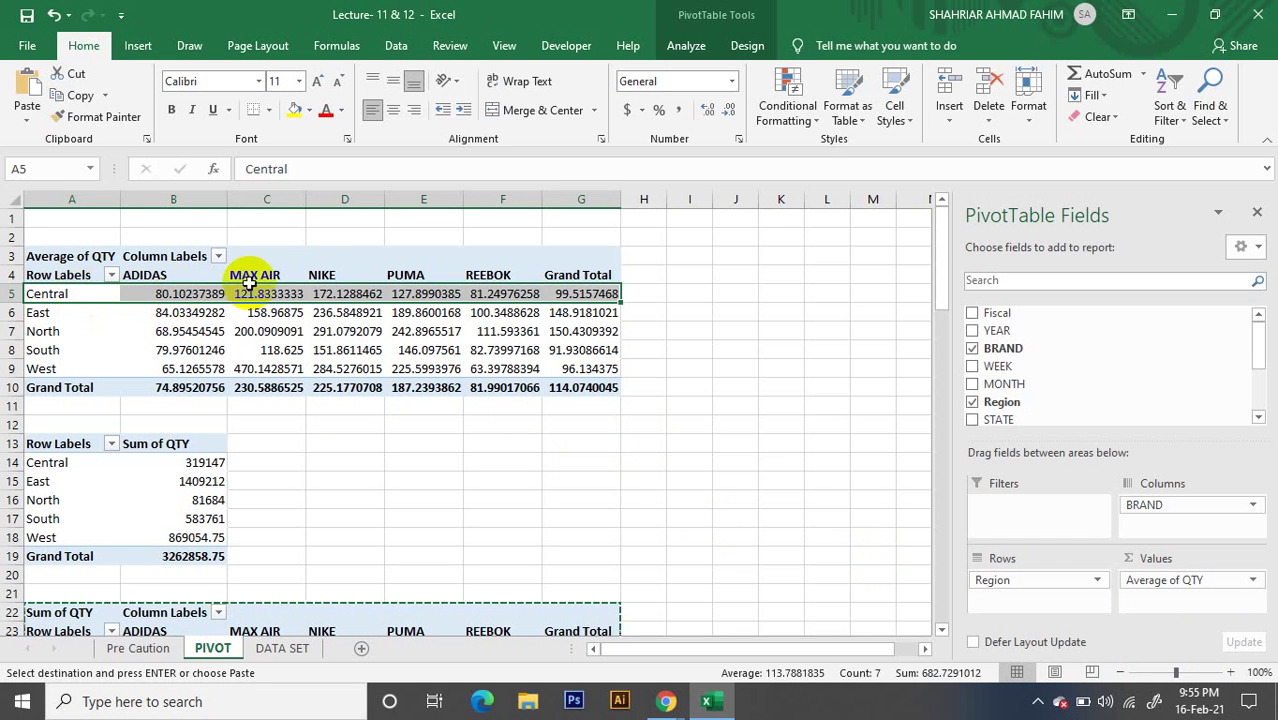
{"action": "left_click", "coordinate": [305, 268]}
{"action": "left_click", "coordinate": [252, 278]}
{"action": "left_click", "coordinate": [256, 295]}
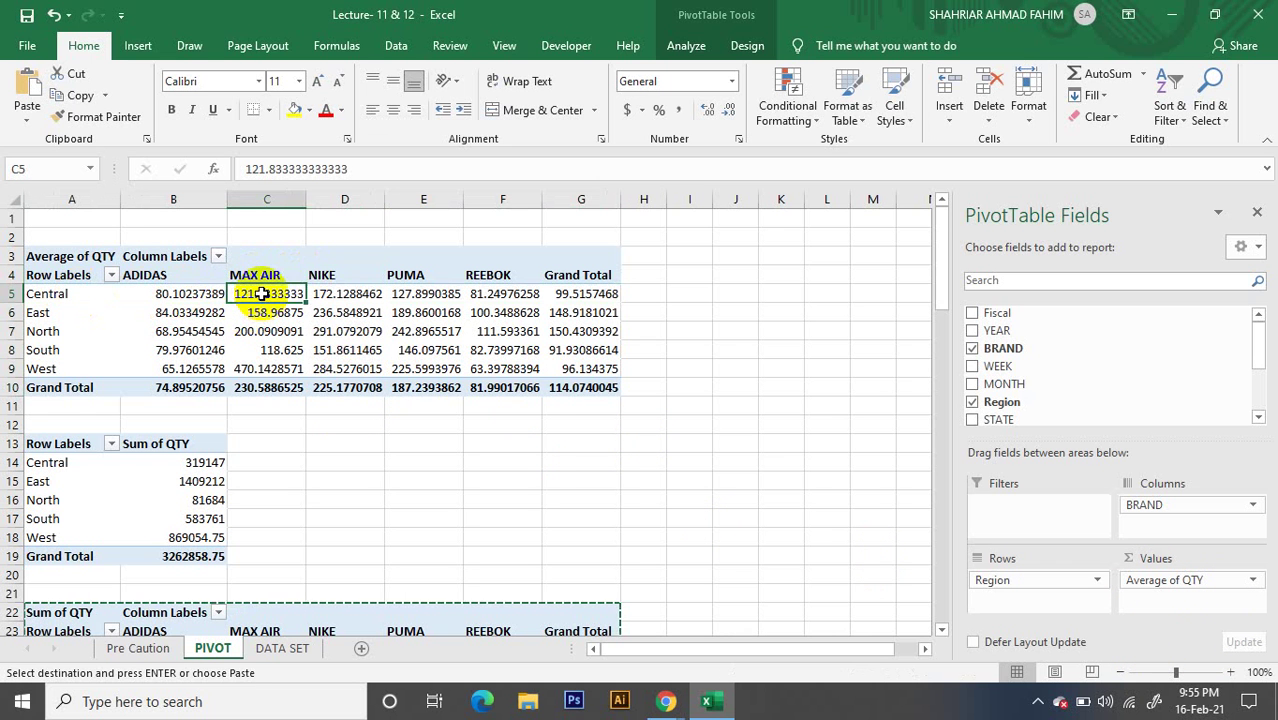
{"action": "left_click", "coordinate": [30, 331]}
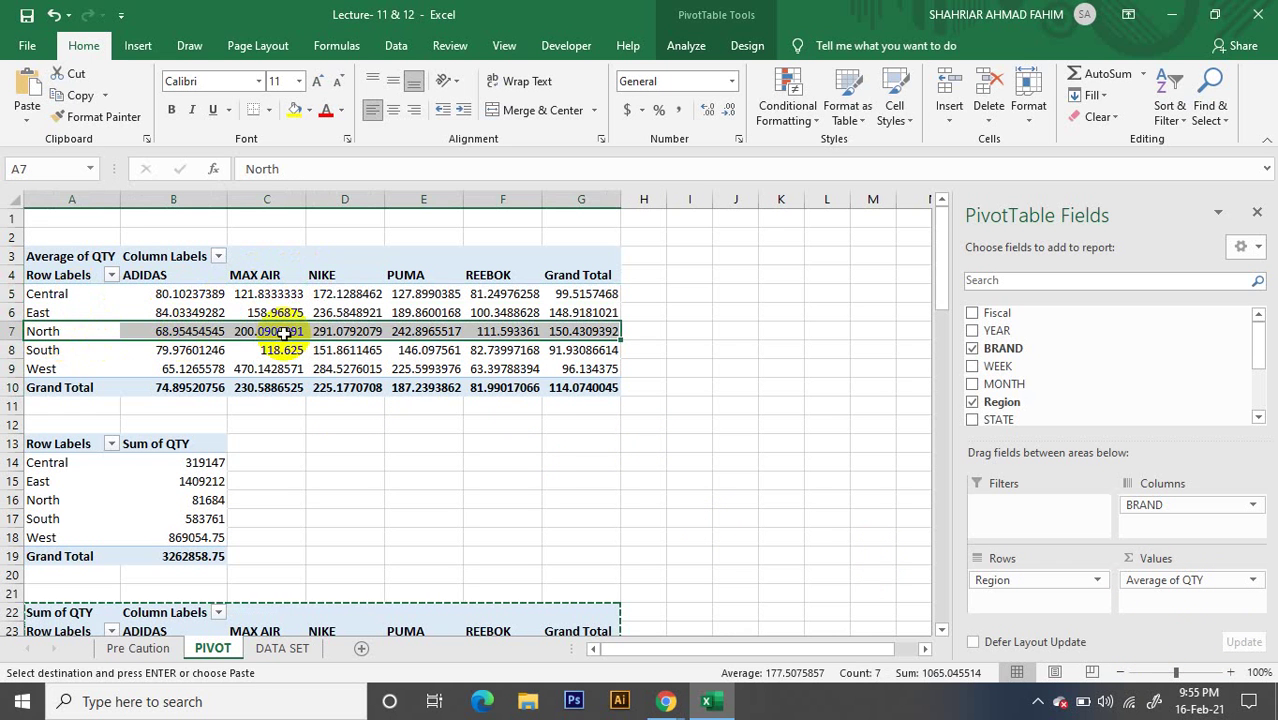
{"action": "left_click", "coordinate": [495, 333]}
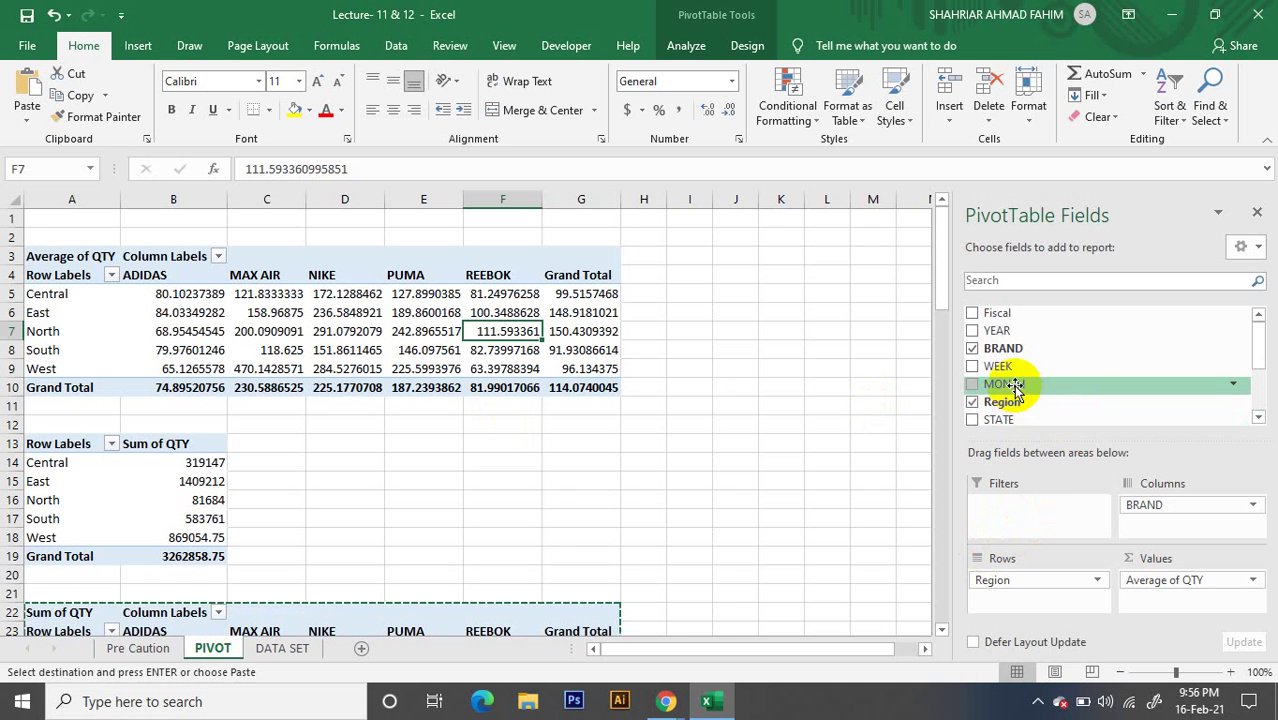
Add YEAR as a report filter to the Region-by-BRAND PivotTable at A3
{"action": "mouse_move", "coordinate": [1256, 357]}
{"action": "left_mouse_down"}
{"action": "mouse_move", "coordinate": [1258, 395]}
{"action": "mouse_move", "coordinate": [1250, 333]}
{"action": "left_mouse_up"}
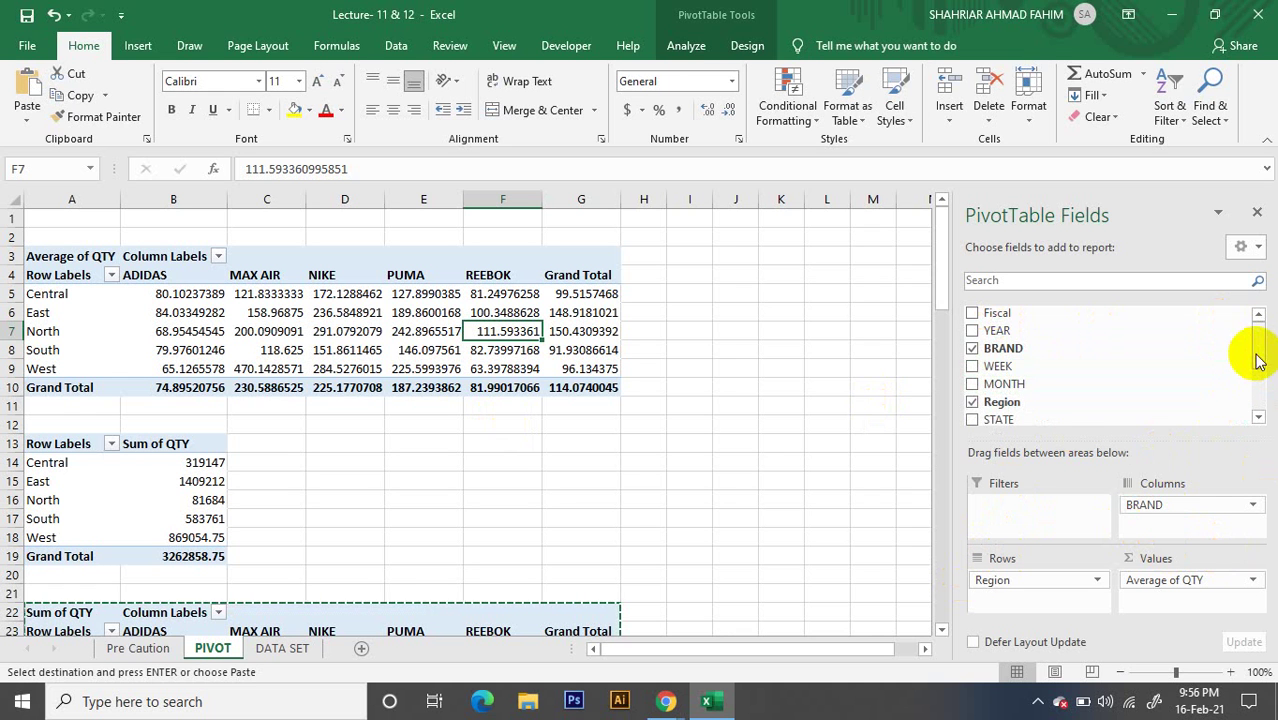
{"action": "left_click_drag", "start_coordinate": [1258, 362], "coordinate": [1227, 343]}
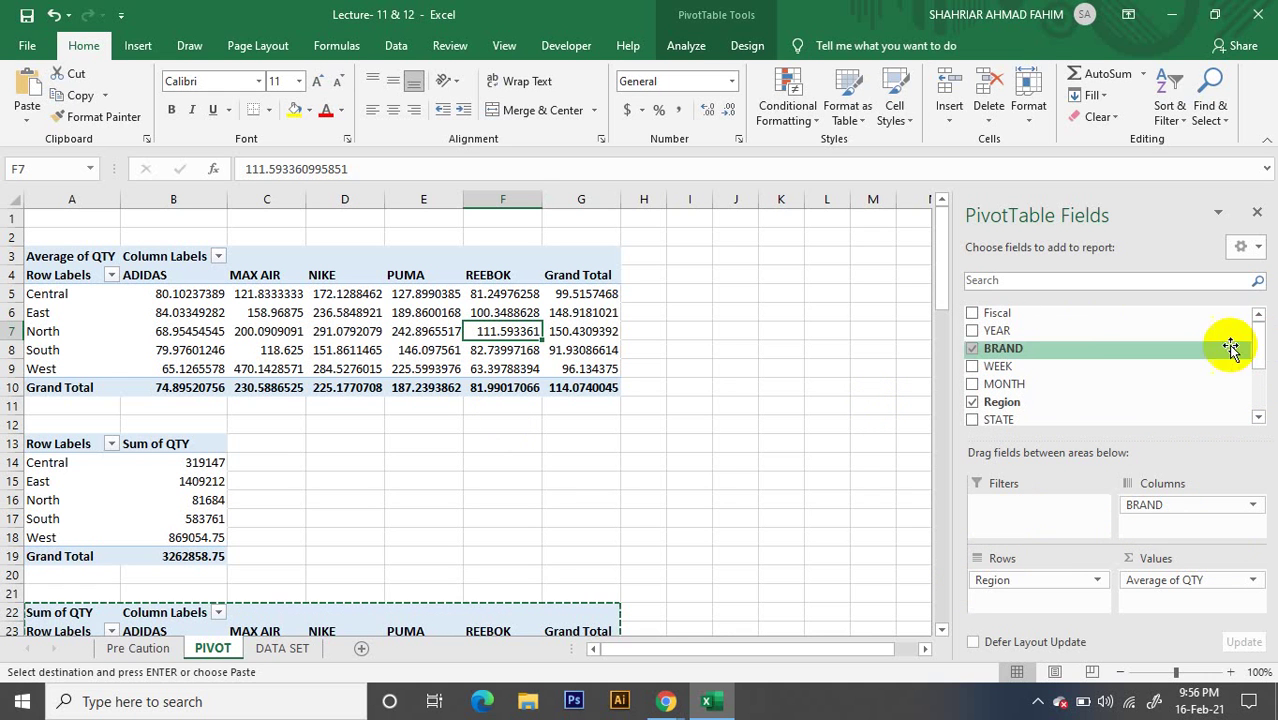
{"action": "left_click_drag", "start_coordinate": [999, 326], "coordinate": [1040, 510]}
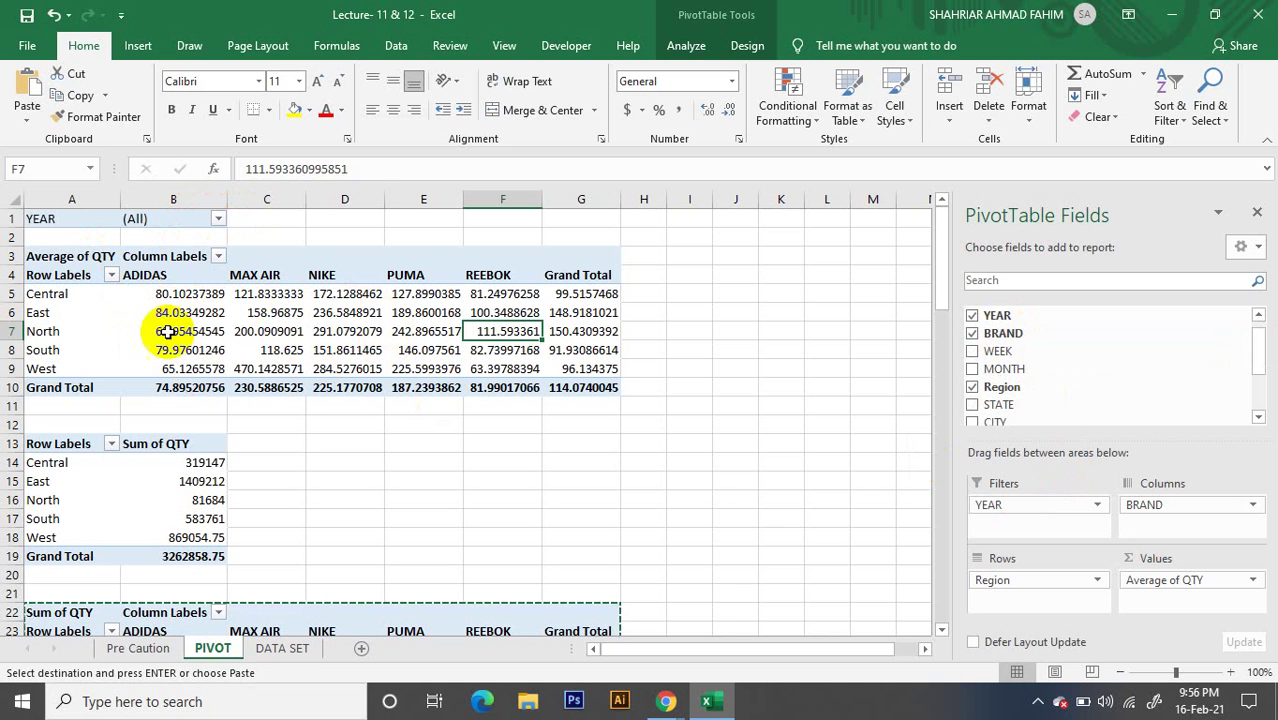
Filter the Region-by-BRAND PivotTable's YEAR to 11-12 only, with selection of multiple items enabled
{"action": "left_click", "coordinate": [216, 219]}
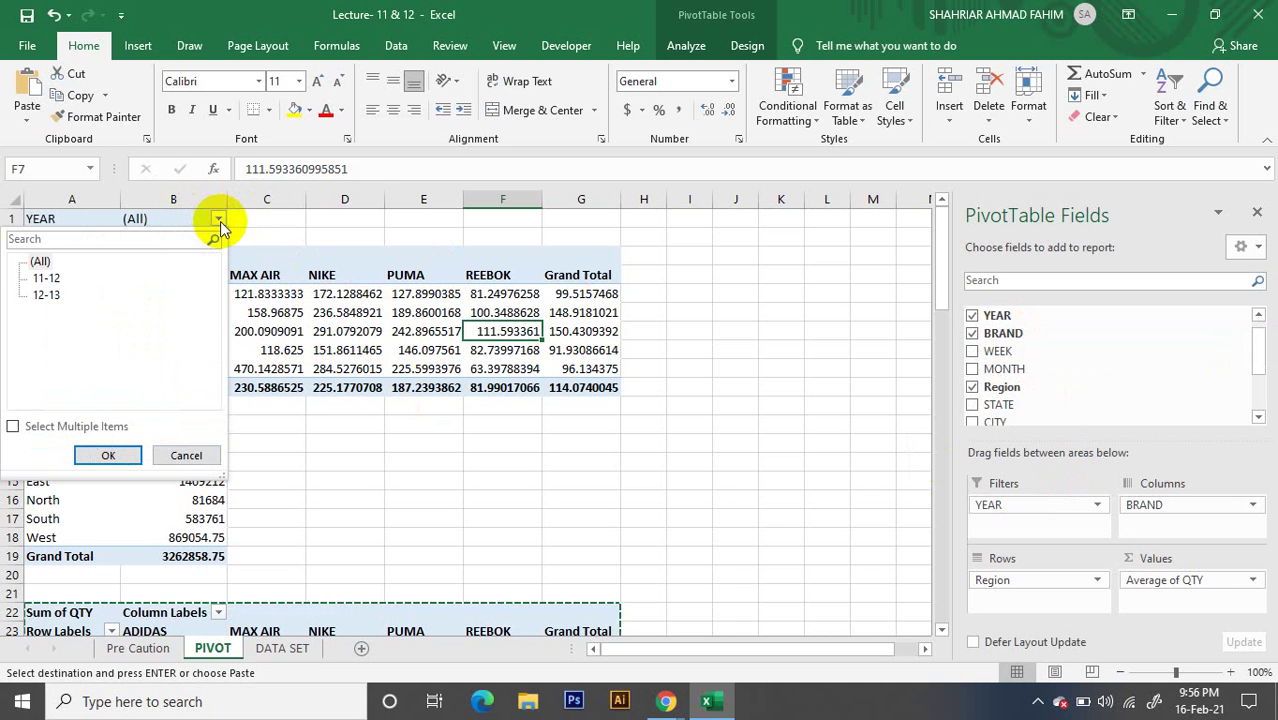
{"action": "left_click", "coordinate": [12, 427]}
{"action": "left_click", "coordinate": [34, 262]}
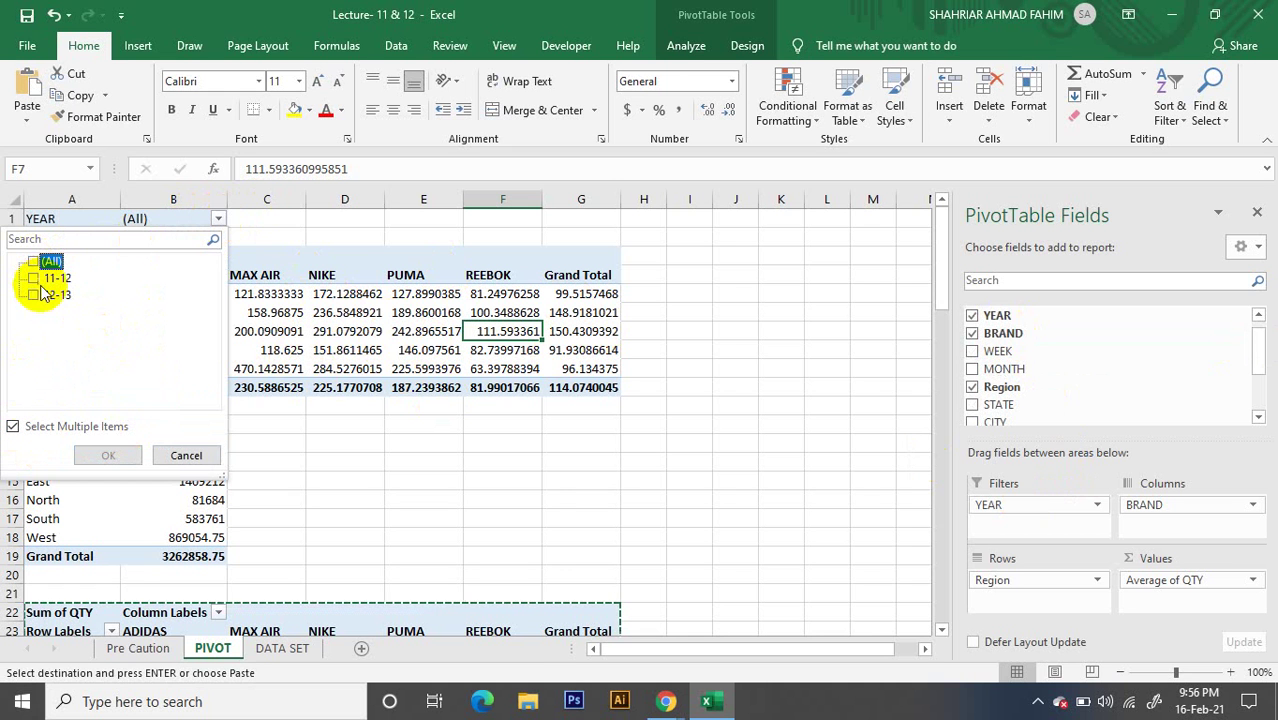
{"action": "left_click", "coordinate": [34, 279]}
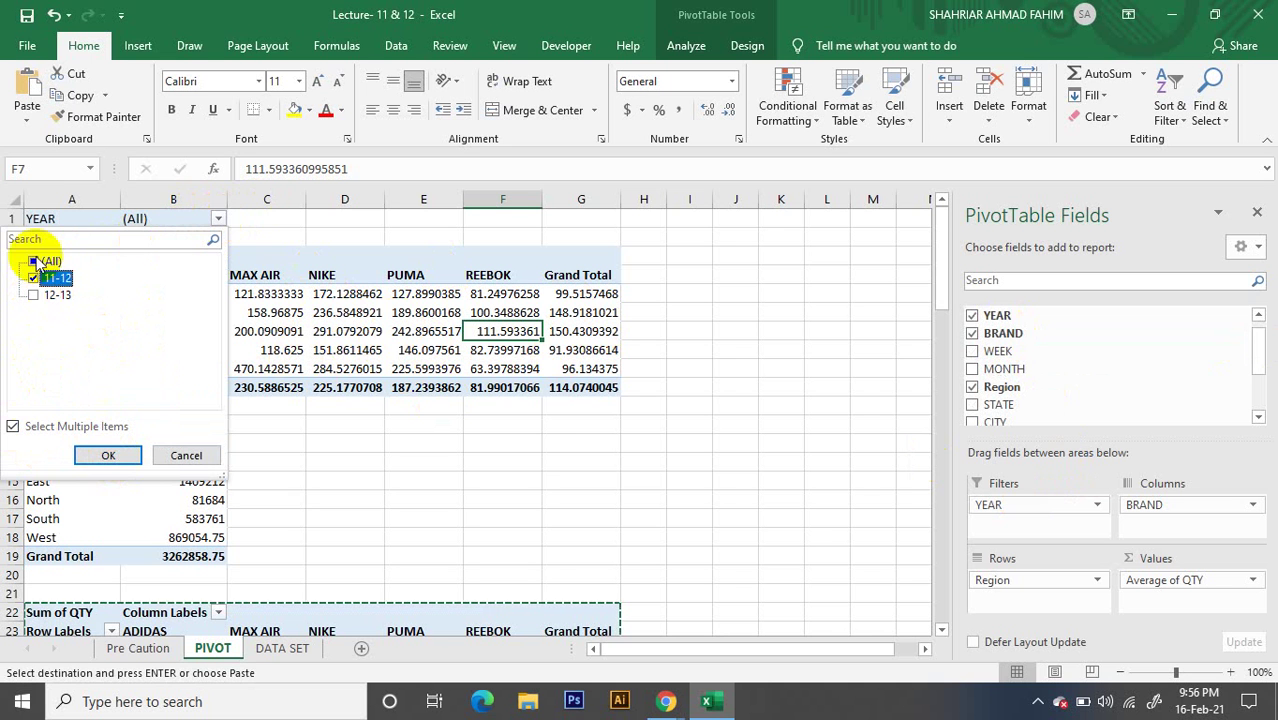
{"action": "left_click", "coordinate": [106, 455]}
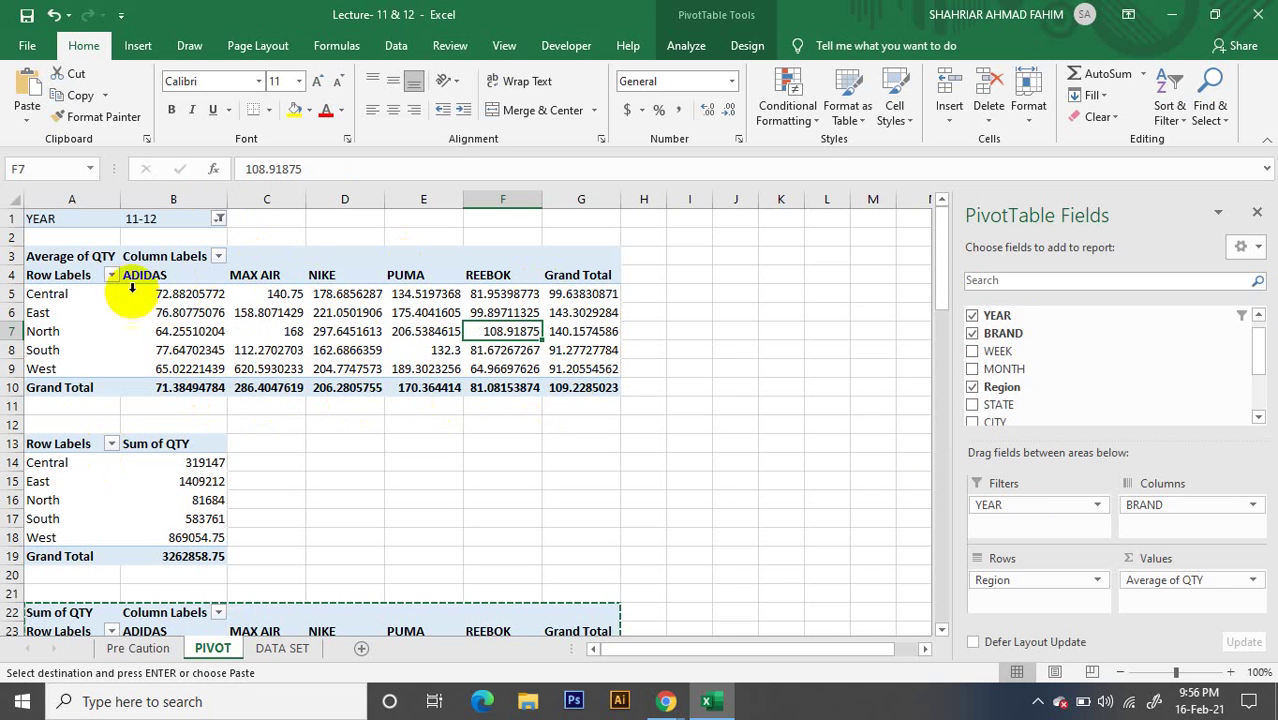
Drill into the Central ADIDAS average in the A3 PivotTable to extract its source records to a new sheet
{"action": "left_click", "coordinate": [529, 351]}
{"action": "left_click", "coordinate": [349, 343]}
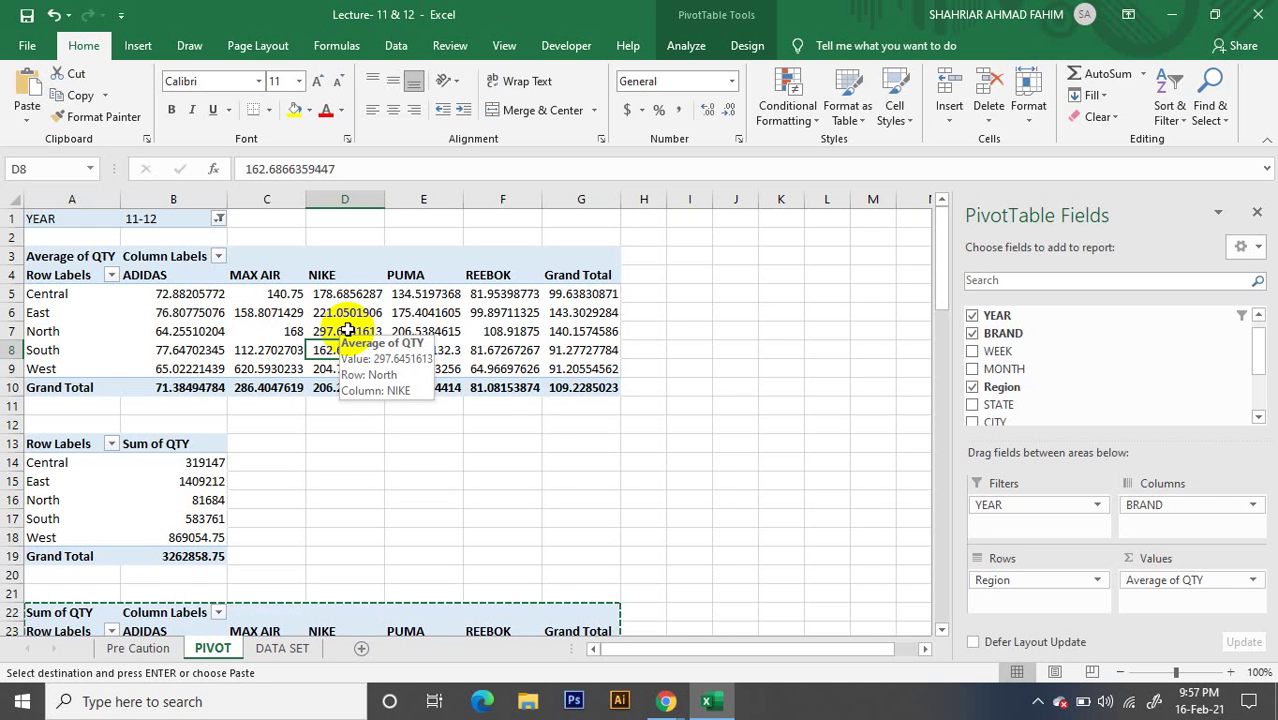
{"action": "left_click", "coordinate": [428, 313]}
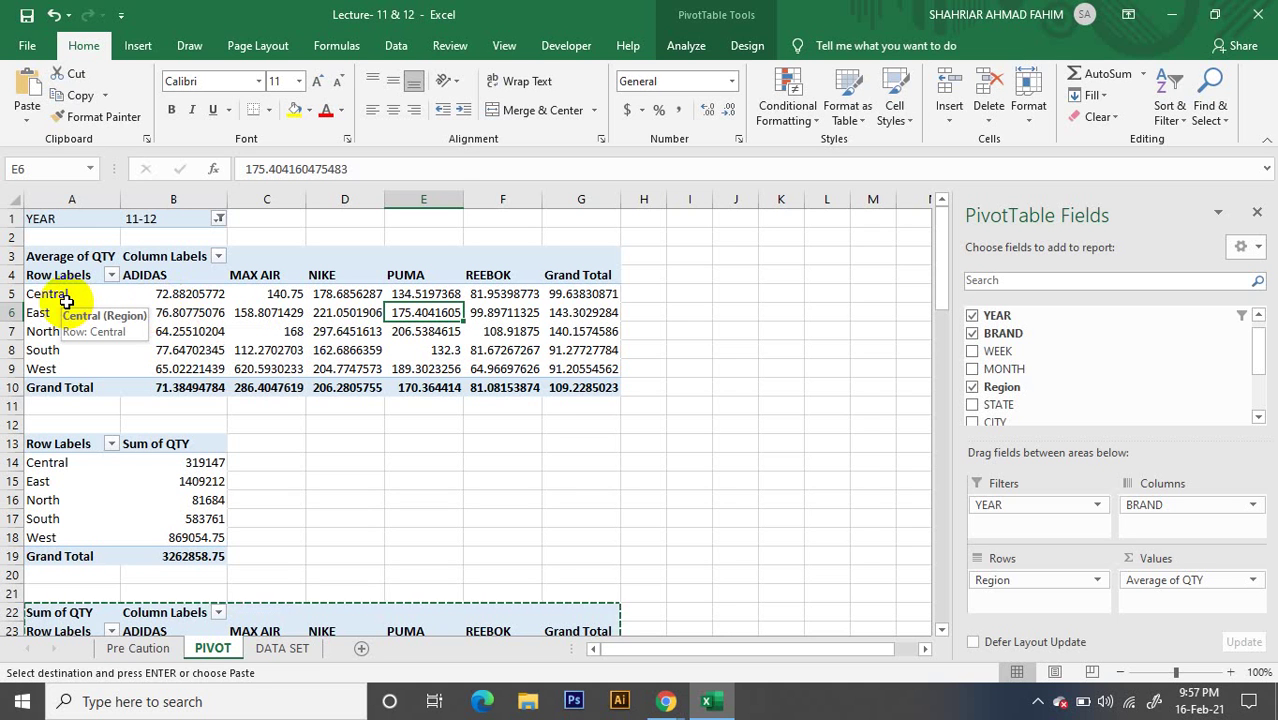
{"action": "left_click", "coordinate": [193, 293]}
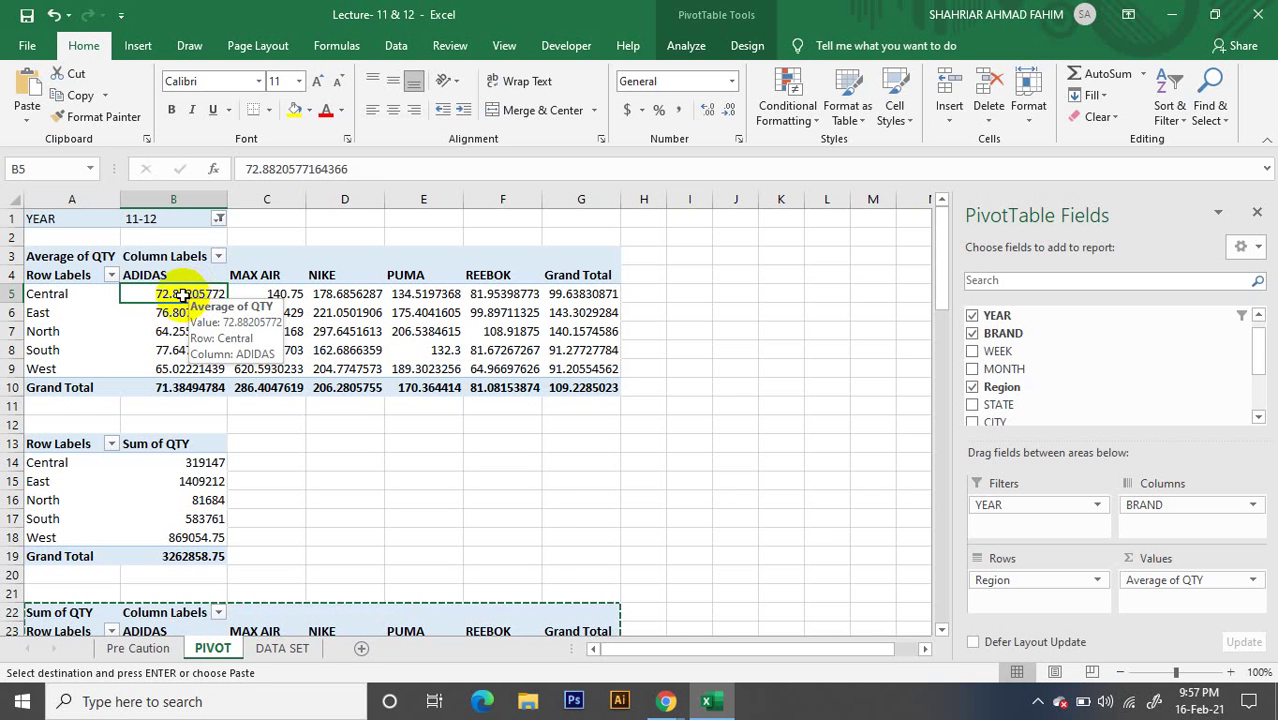
{"action": "double_click", "coordinate": [182, 293]}
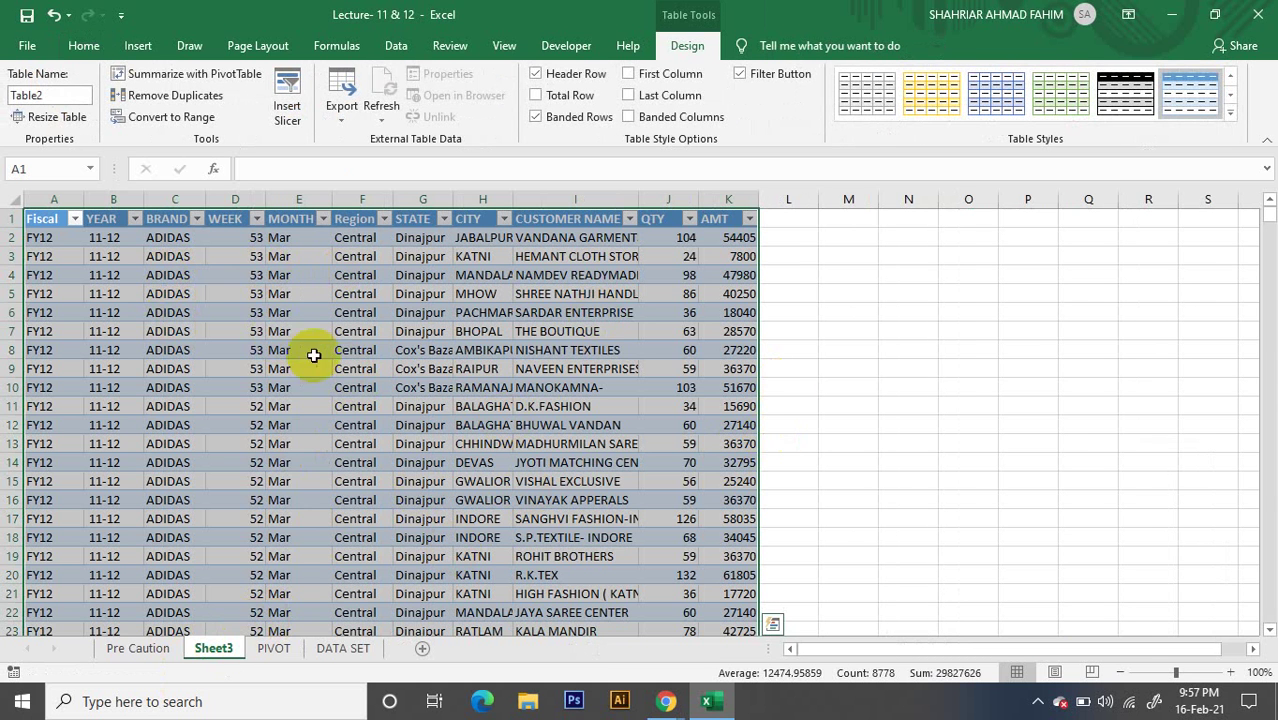
Examine the extracted Central ADIDAS 11-12 records on Sheet3 from first to last row, comparing them with the PivotTable on PIVOT
{"action": "left_click", "coordinate": [908, 350]}
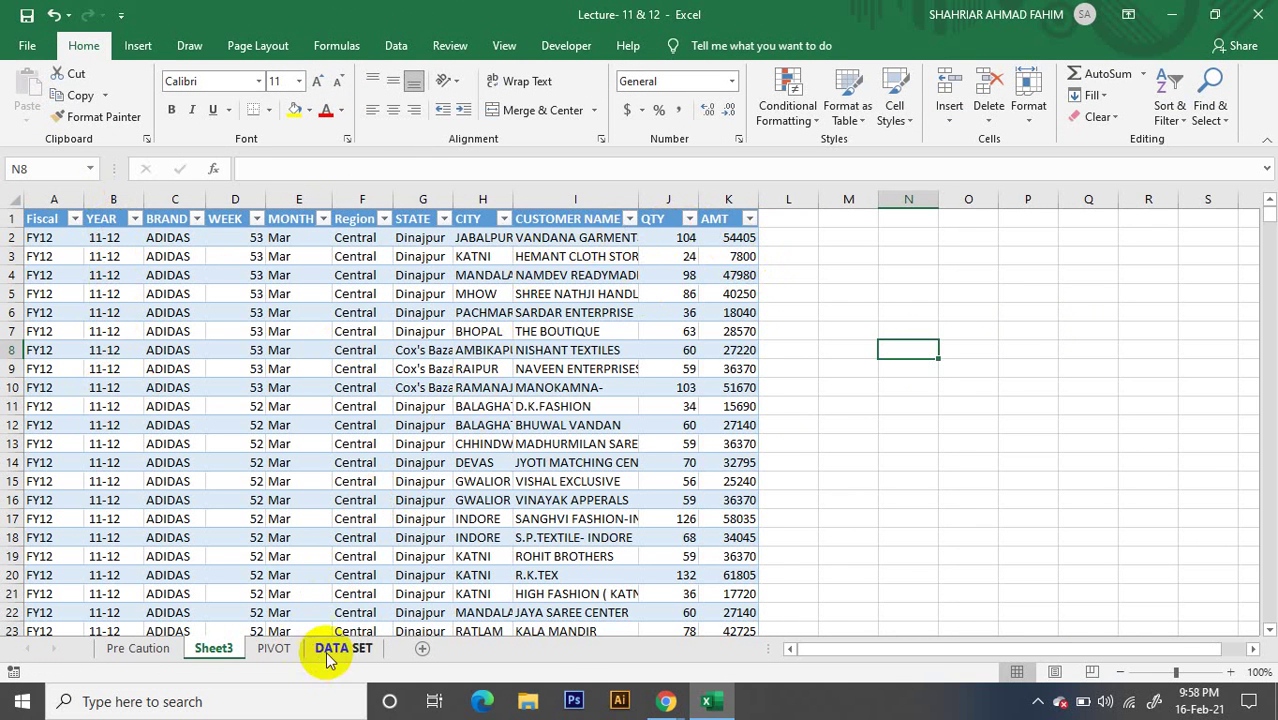
{"action": "left_click", "coordinate": [274, 648]}
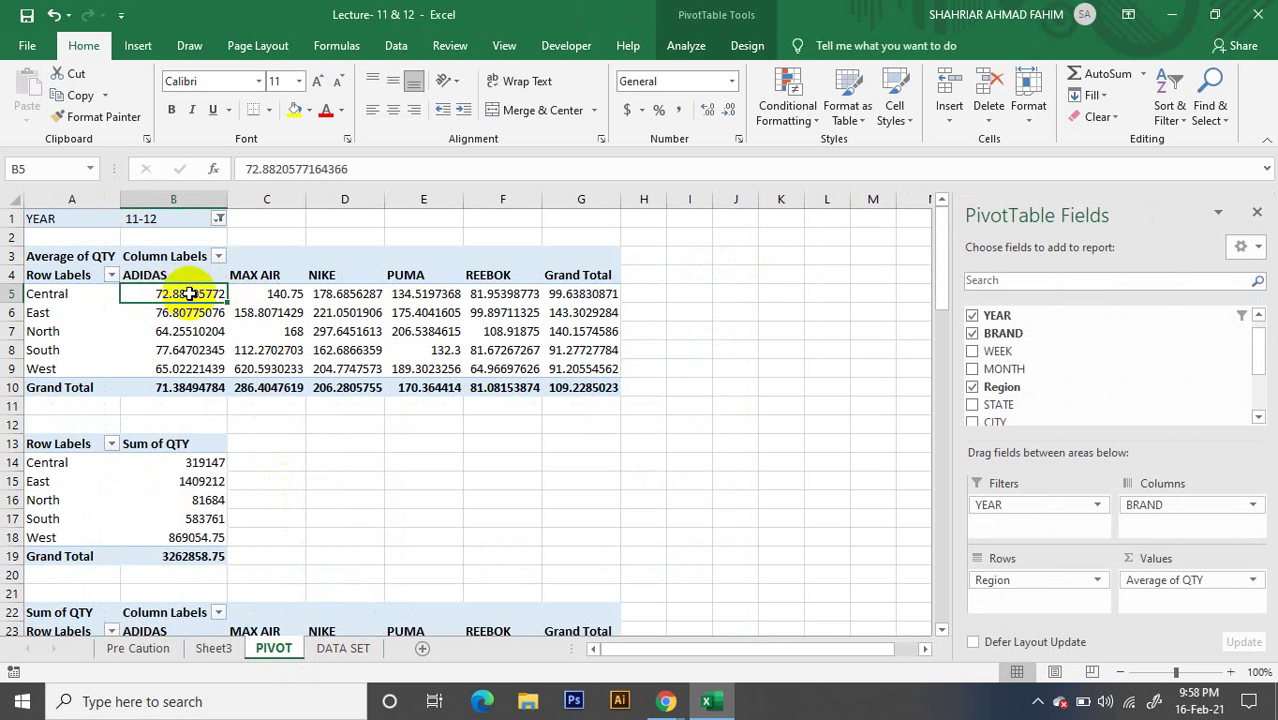
{"action": "left_click", "coordinate": [214, 649]}
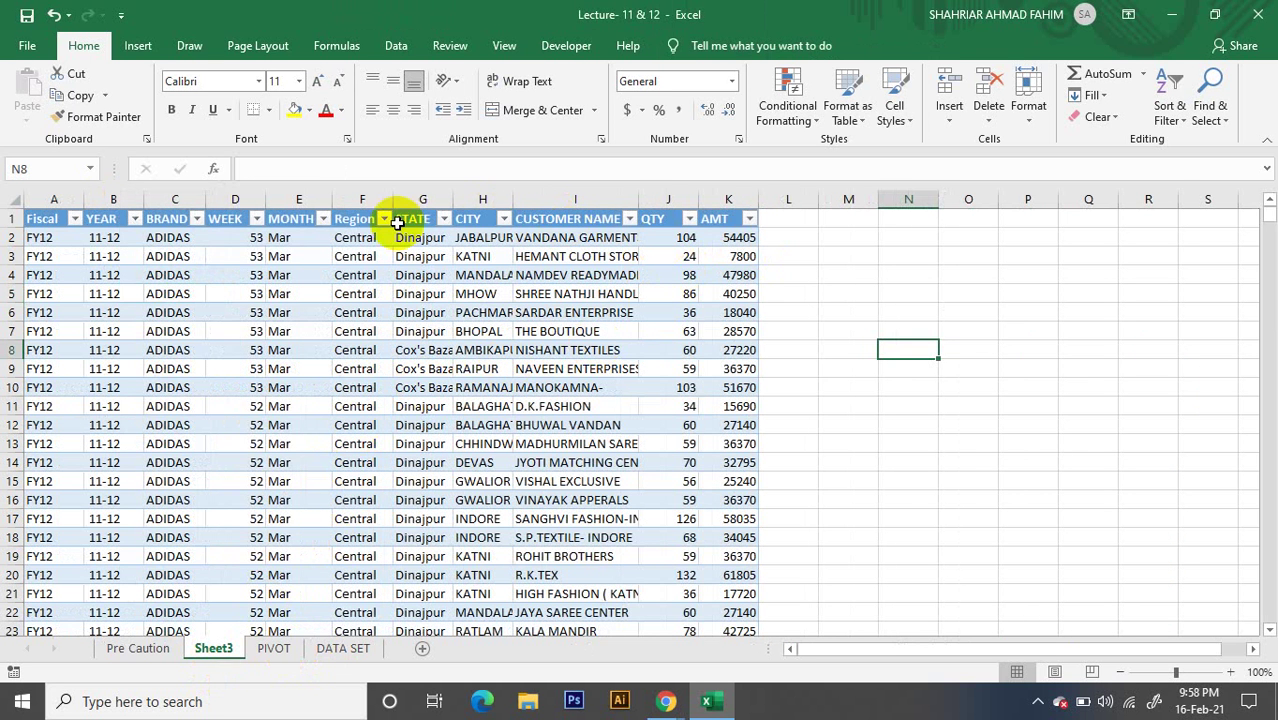
{"action": "scroll", "coordinate": [598, 360], "scroll_direction": "down", "scroll_amount": 13}
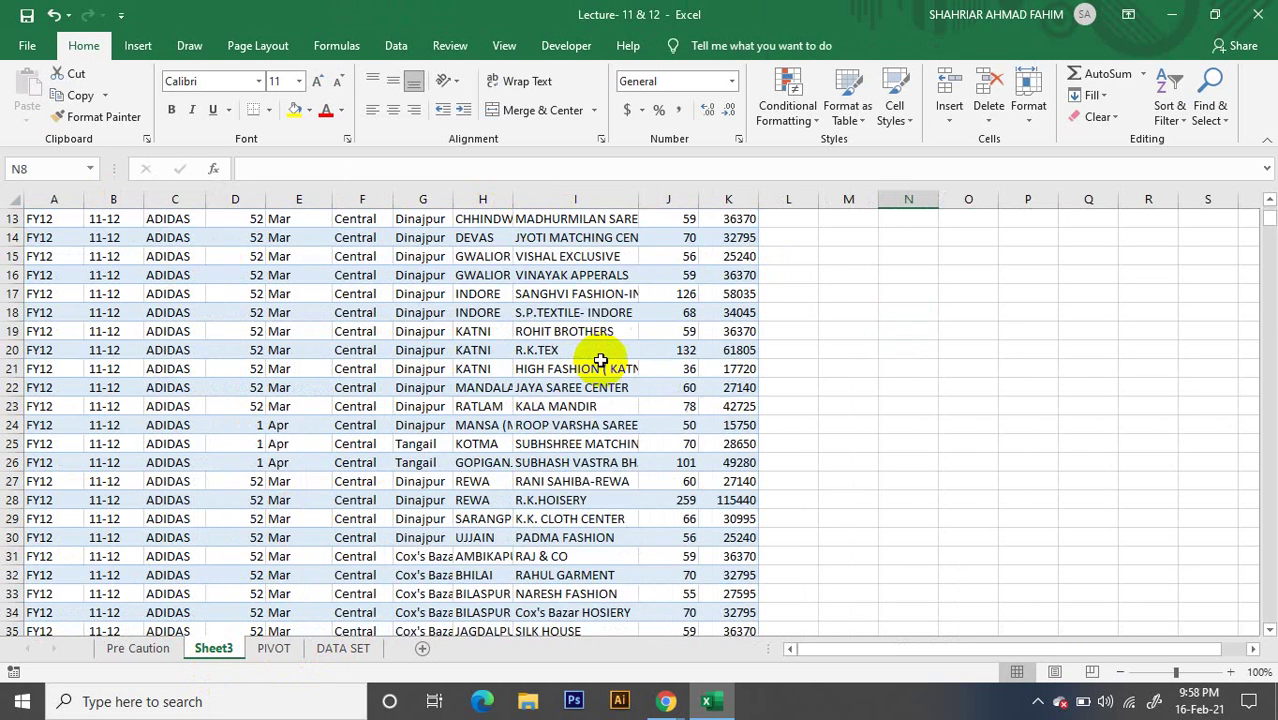
{"action": "scroll", "coordinate": [598, 360], "scroll_direction": "down", "scroll_amount": 20}
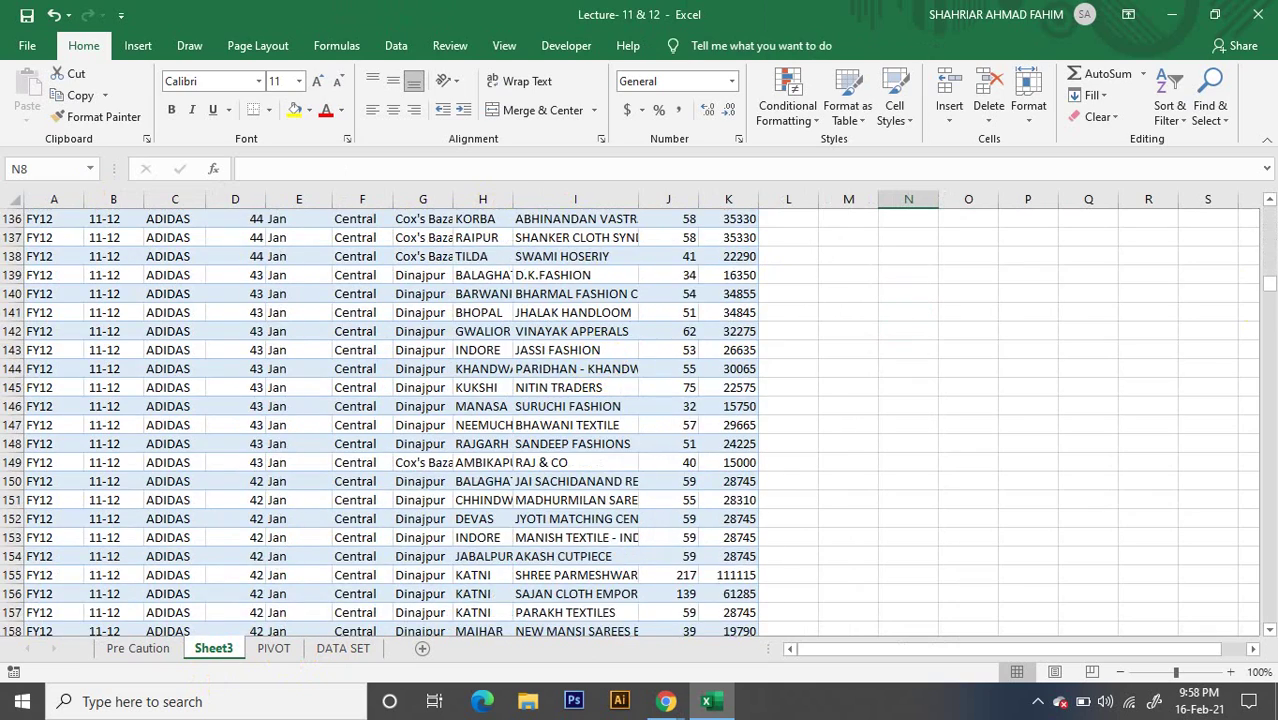
{"action": "left_click_drag", "start_coordinate": [1266, 284], "coordinate": [1246, 625]}
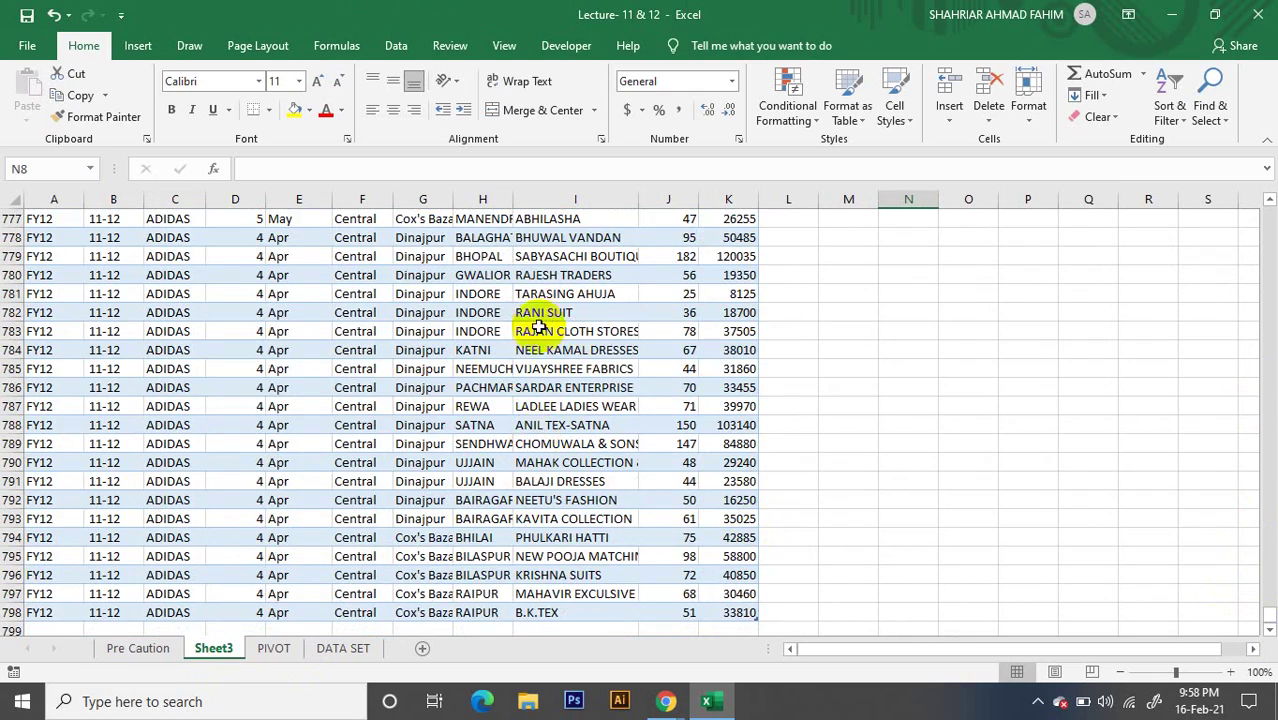
{"action": "scroll", "coordinate": [510, 335], "scroll_direction": "up", "scroll_amount": 8}
{"action": "scroll", "coordinate": [510, 336], "scroll_direction": "up", "scroll_amount": 20}
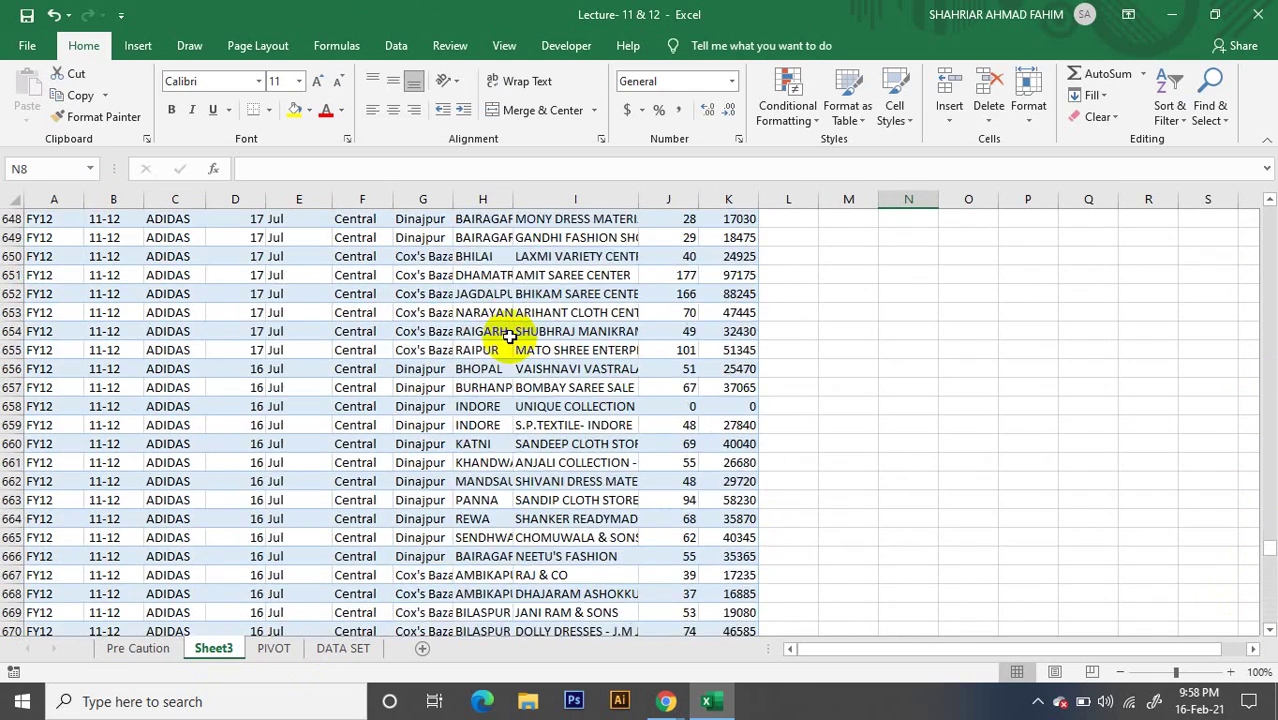
{"action": "scroll", "coordinate": [510, 337], "scroll_direction": "up", "scroll_amount": 20}
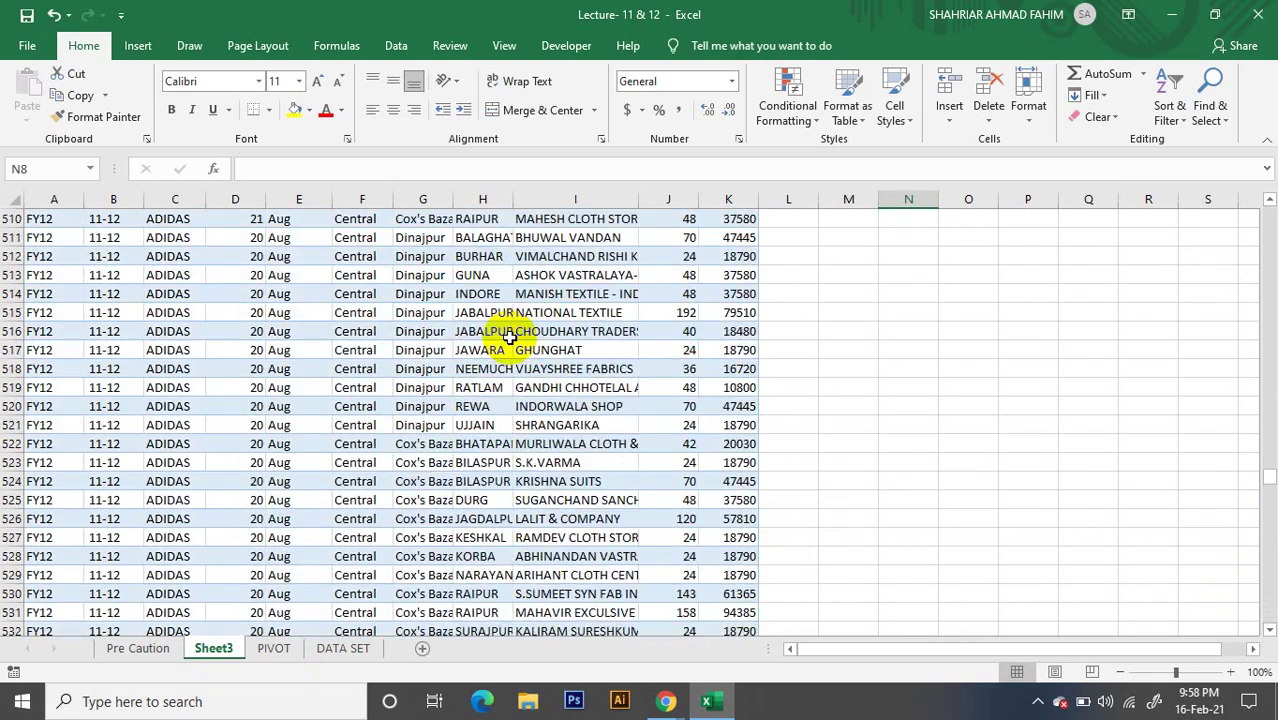
{"action": "scroll", "coordinate": [510, 338], "scroll_direction": "up", "scroll_amount": 20}
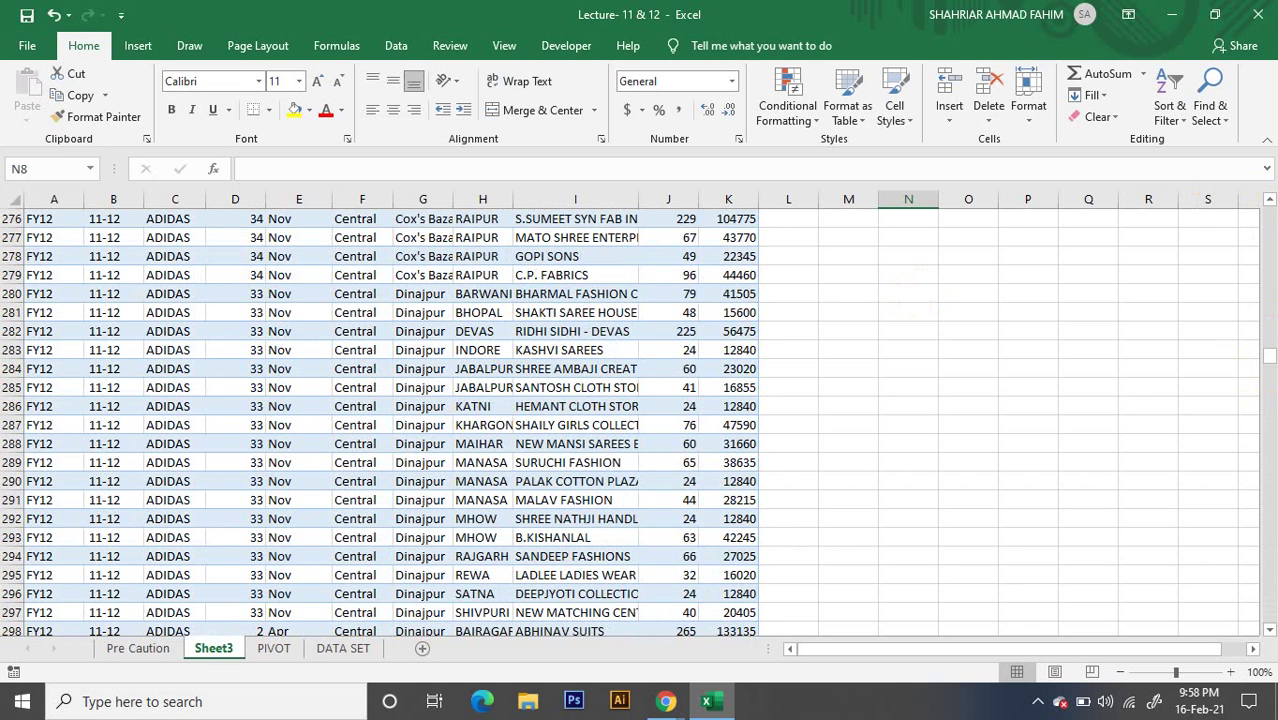
{"action": "left_click_drag", "start_coordinate": [1268, 345], "coordinate": [1268, 328]}
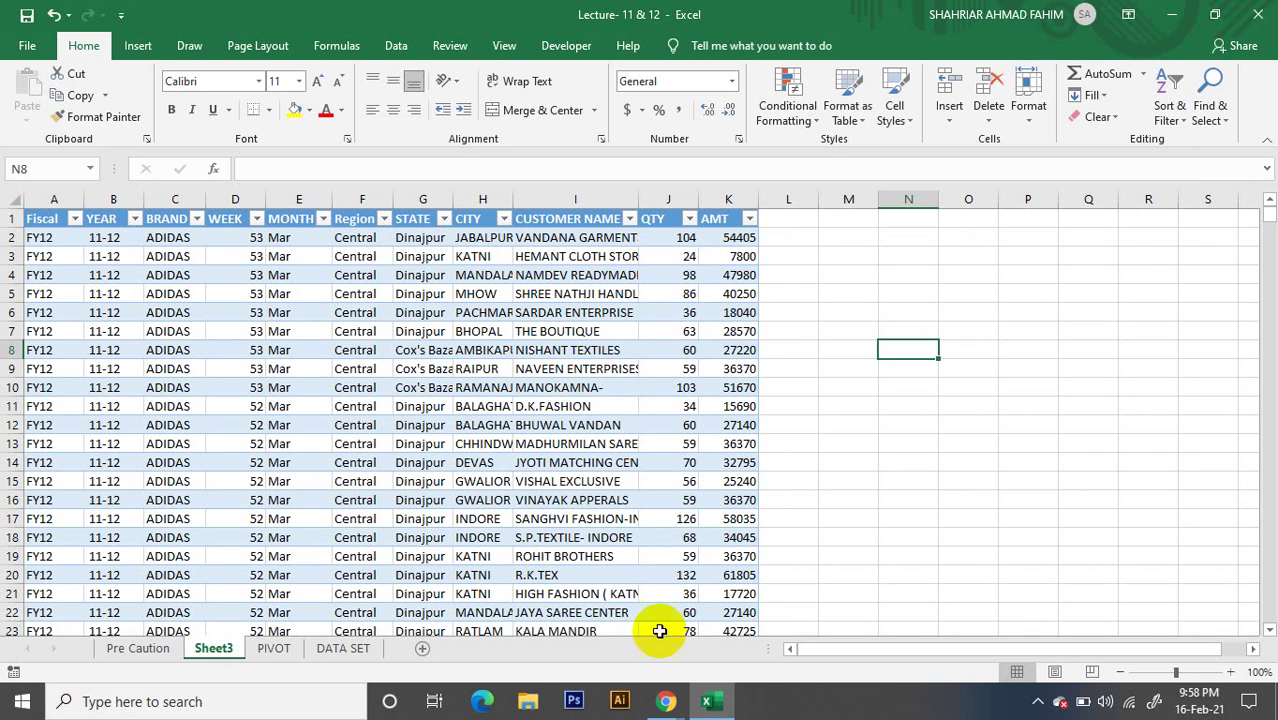
Delete the Sheet3 worksheet holding the extracted records
{"action": "right_click", "coordinate": [230, 650]}
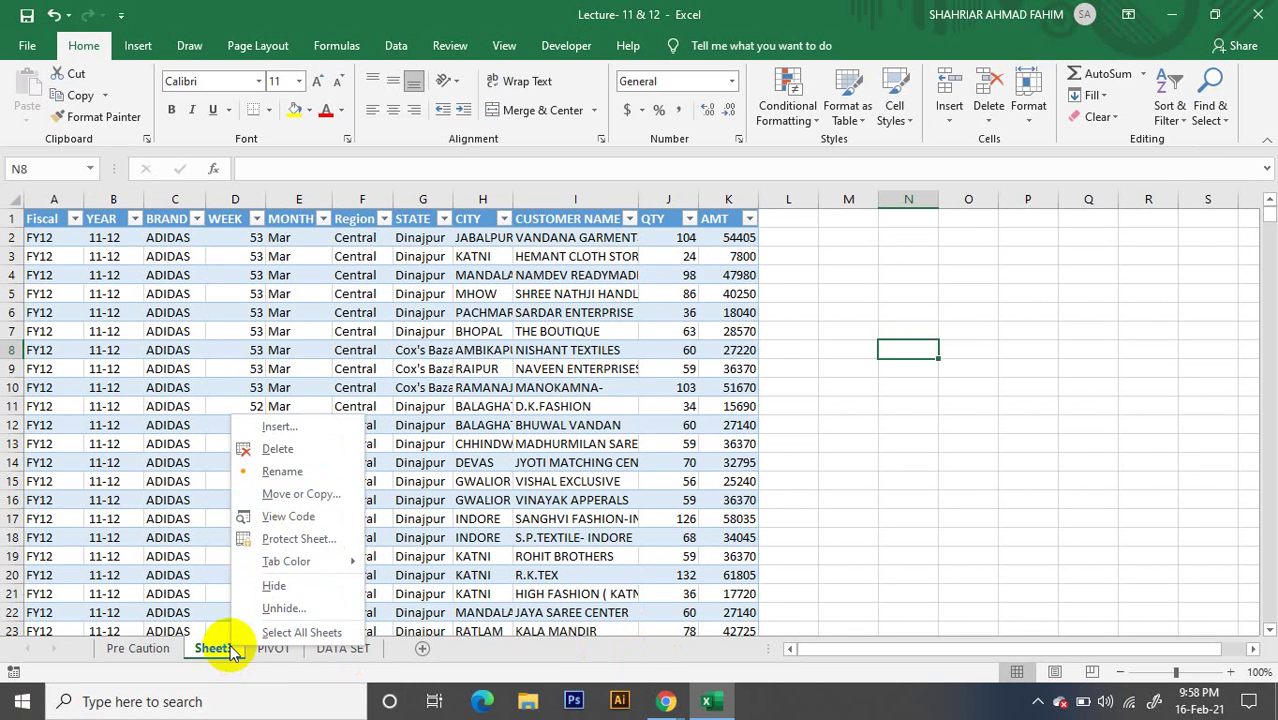
{"action": "left_click", "coordinate": [290, 452]}
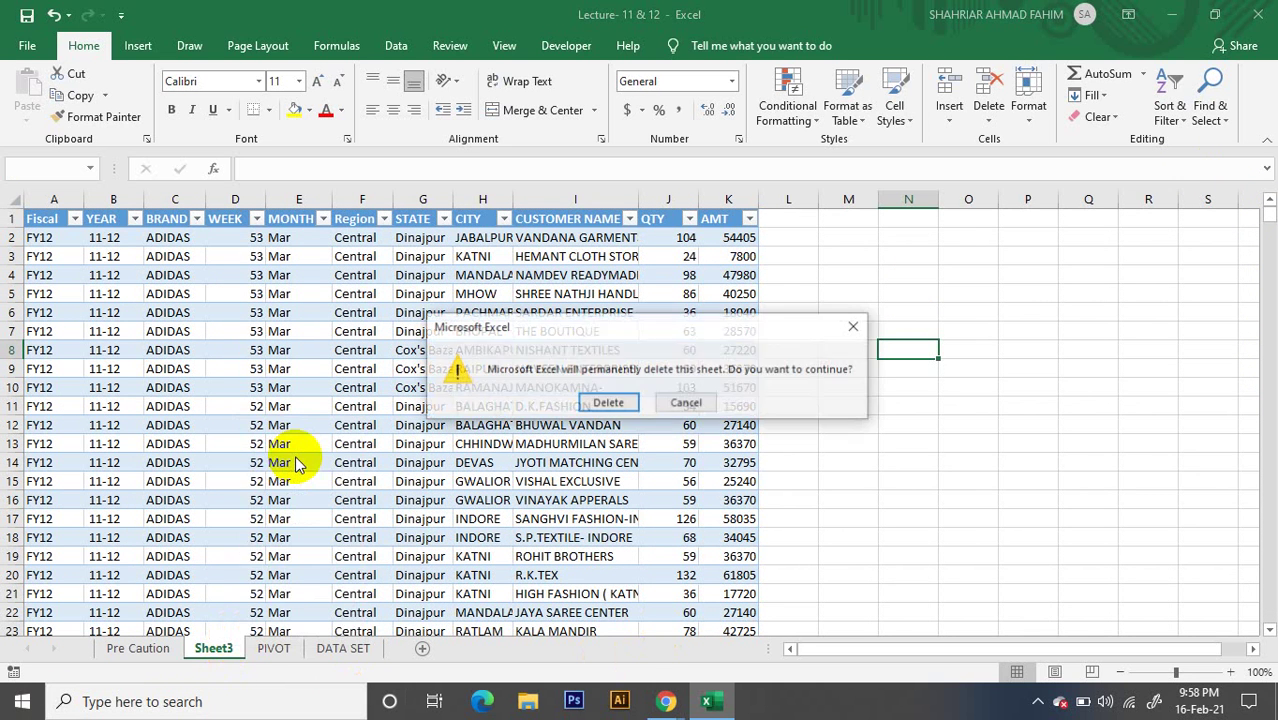
{"action": "left_click", "coordinate": [602, 400]}
Hide the PivotTable field list while a cell of the A3 PivotTable is selected
{"action": "left_click", "coordinate": [492, 331]}
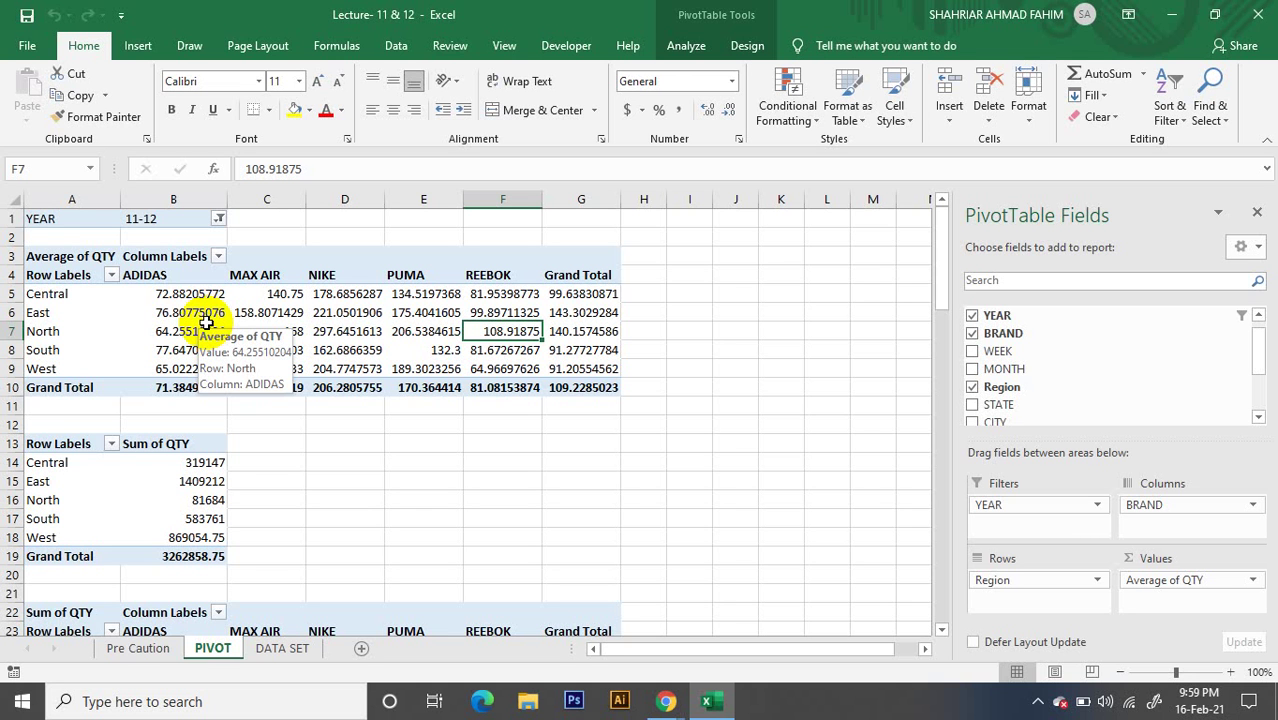
{"action": "left_click", "coordinate": [388, 312]}
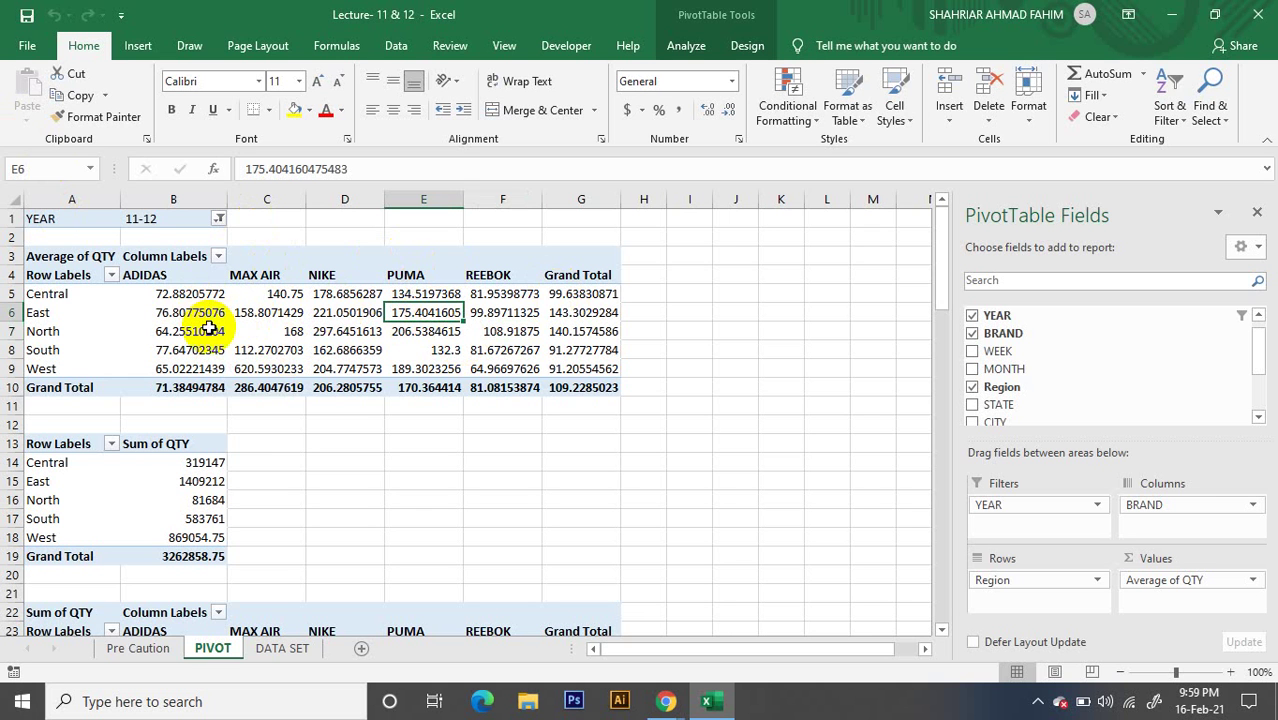
{"action": "mouse_move", "coordinate": [209, 329]}
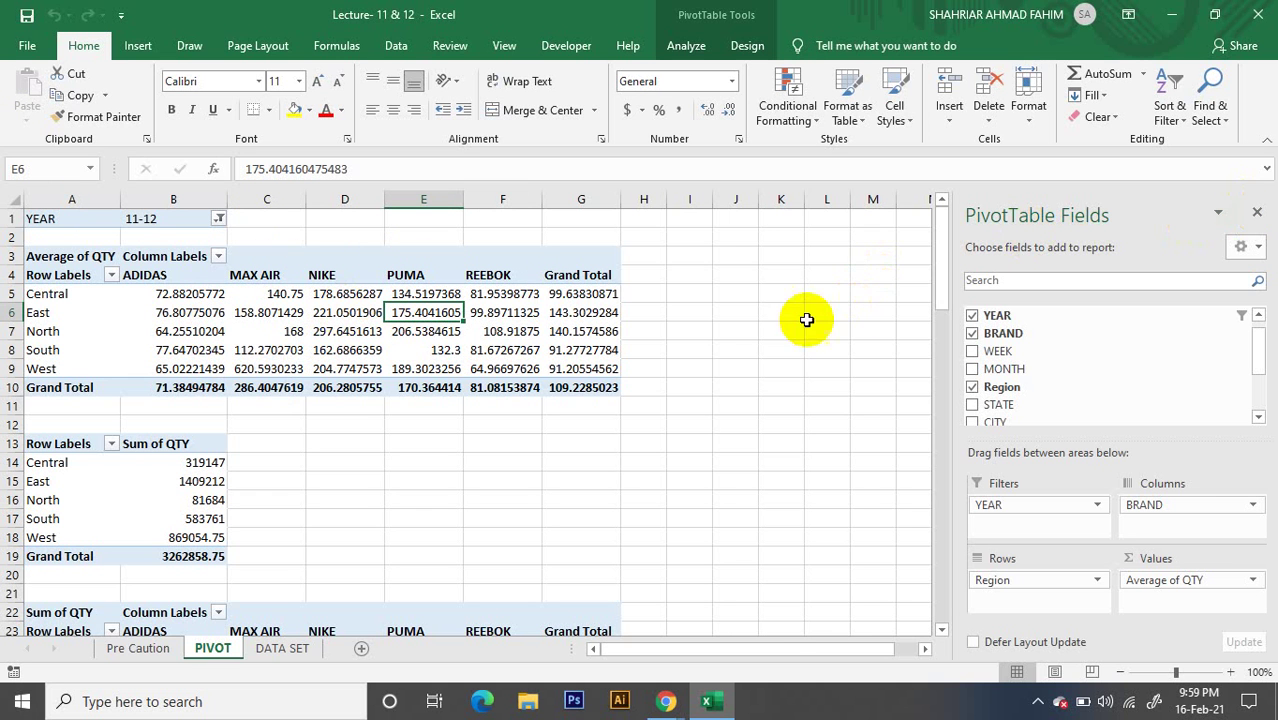
{"action": "left_click", "coordinate": [708, 320]}
{"action": "left_click", "coordinate": [442, 385]}
{"action": "left_click", "coordinate": [416, 347]}
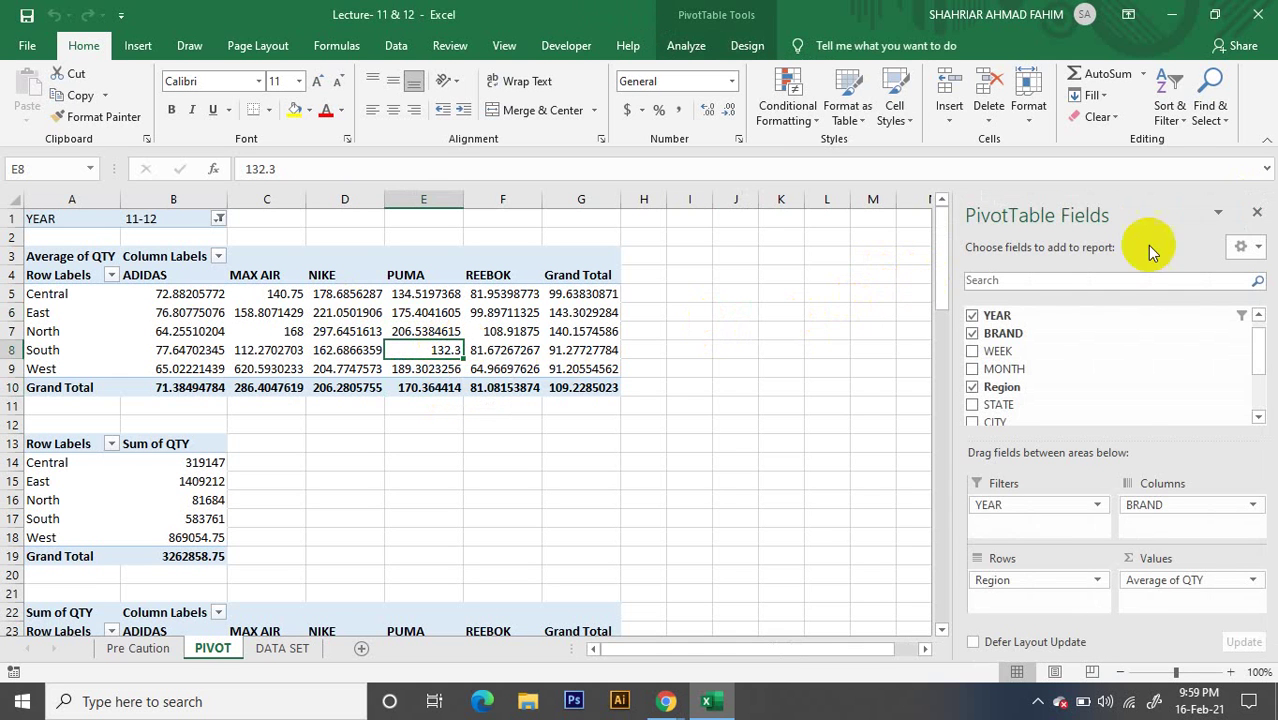
{"action": "left_click", "coordinate": [1258, 215]}
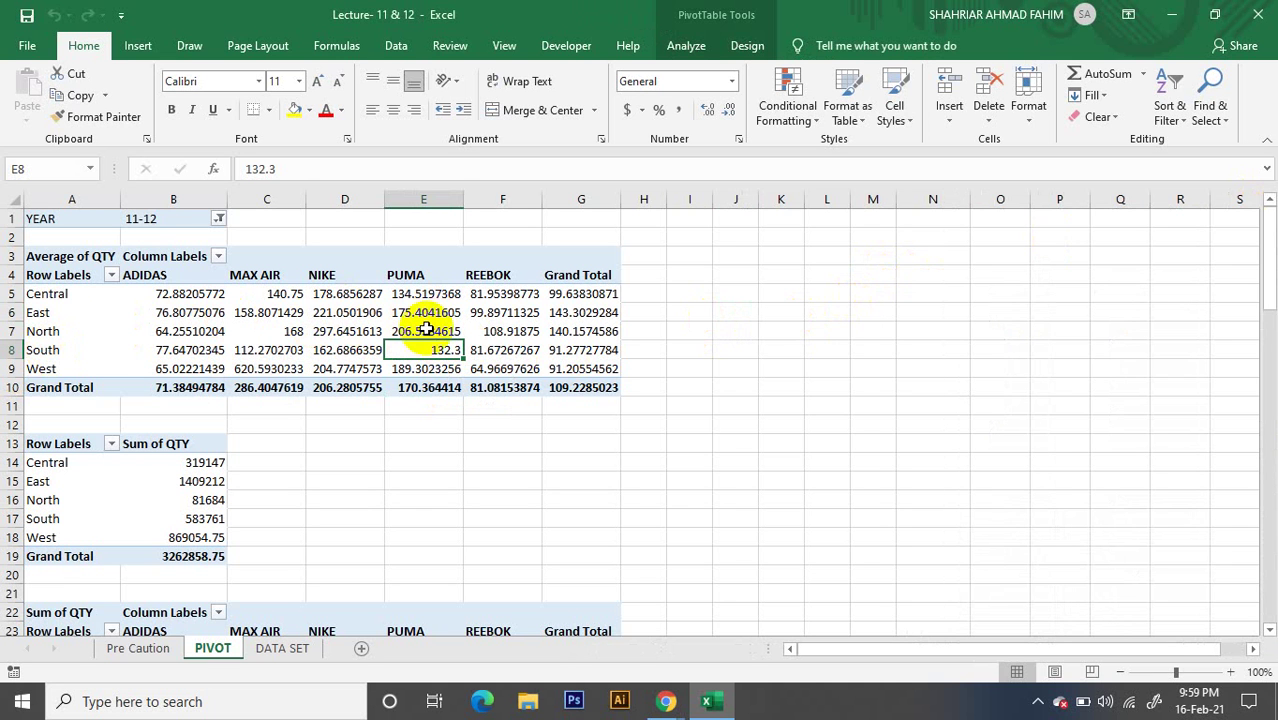
Select cells in the A3, Region-only and monthly quantity PivotTables to check whether the field list reappears
{"action": "mouse_move", "coordinate": [499, 323]}
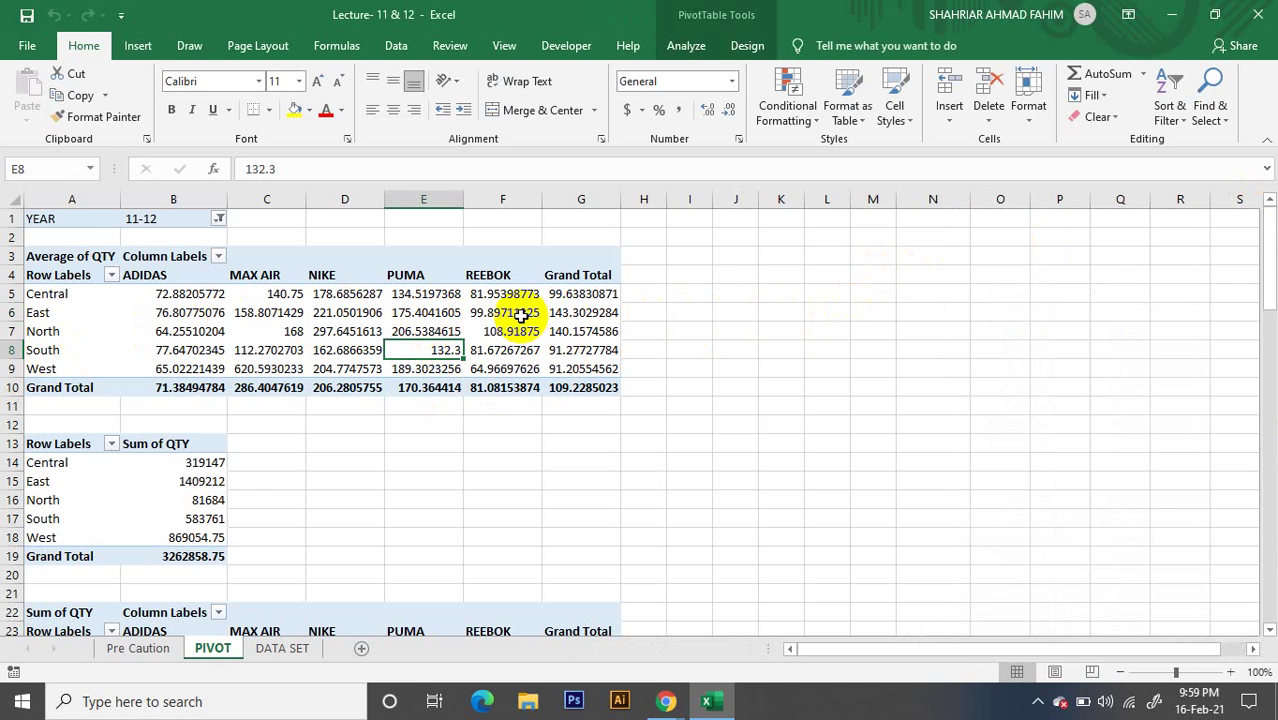
{"action": "left_click", "coordinate": [521, 314]}
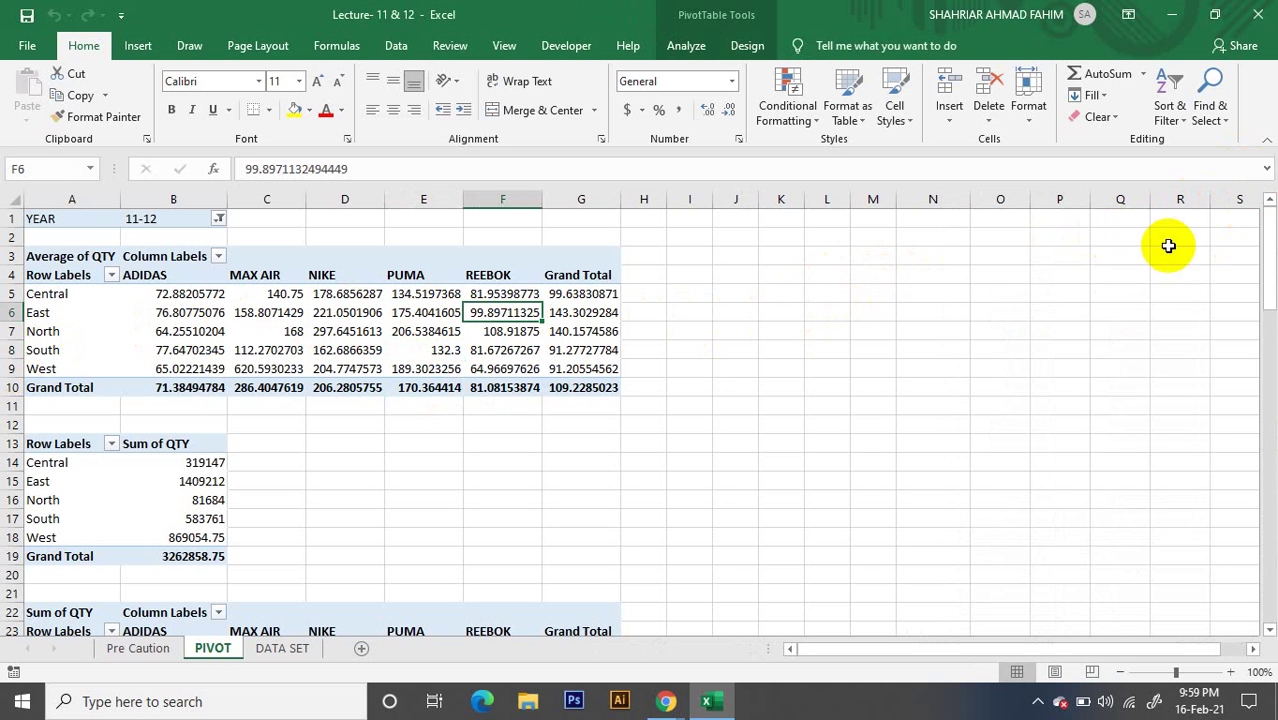
{"action": "left_click", "coordinate": [419, 329]}
{"action": "left_click", "coordinate": [125, 481]}
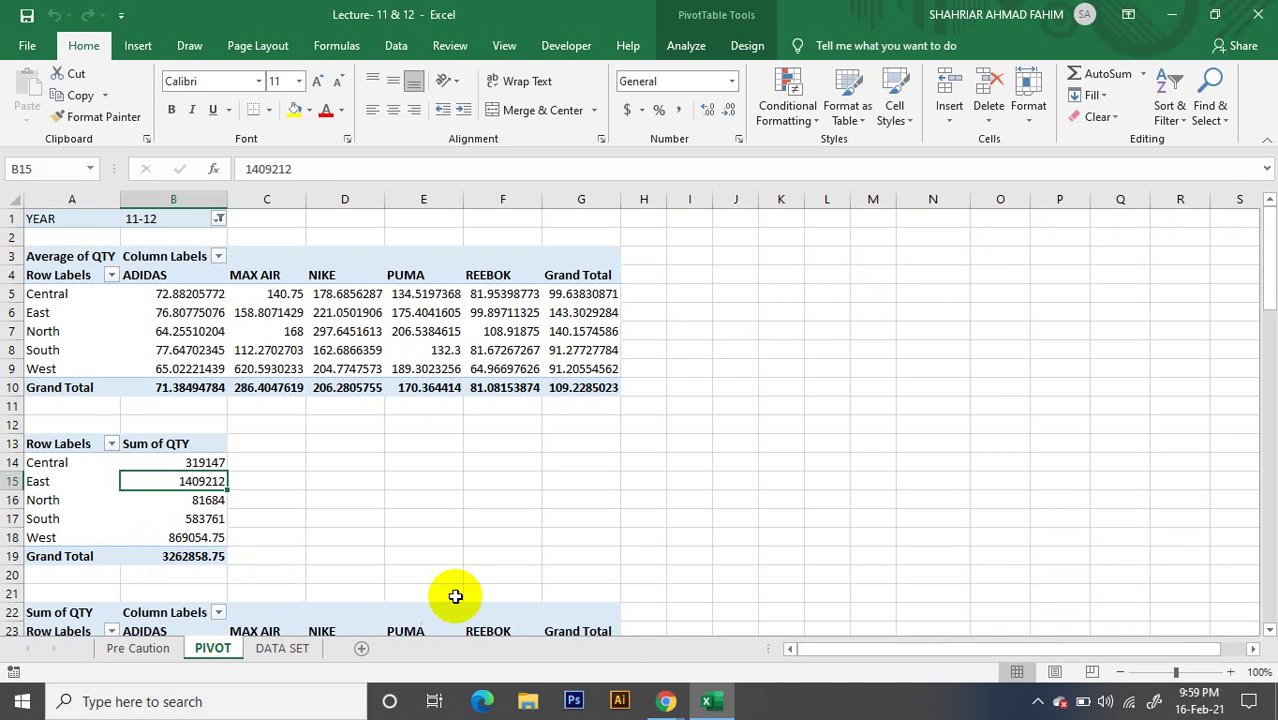
{"action": "scroll", "coordinate": [568, 472], "scroll_direction": "down", "scroll_amount": 1}
{"action": "left_click", "coordinate": [337, 606]}
{"action": "scroll", "coordinate": [297, 455], "scroll_direction": "up", "scroll_amount": 1}
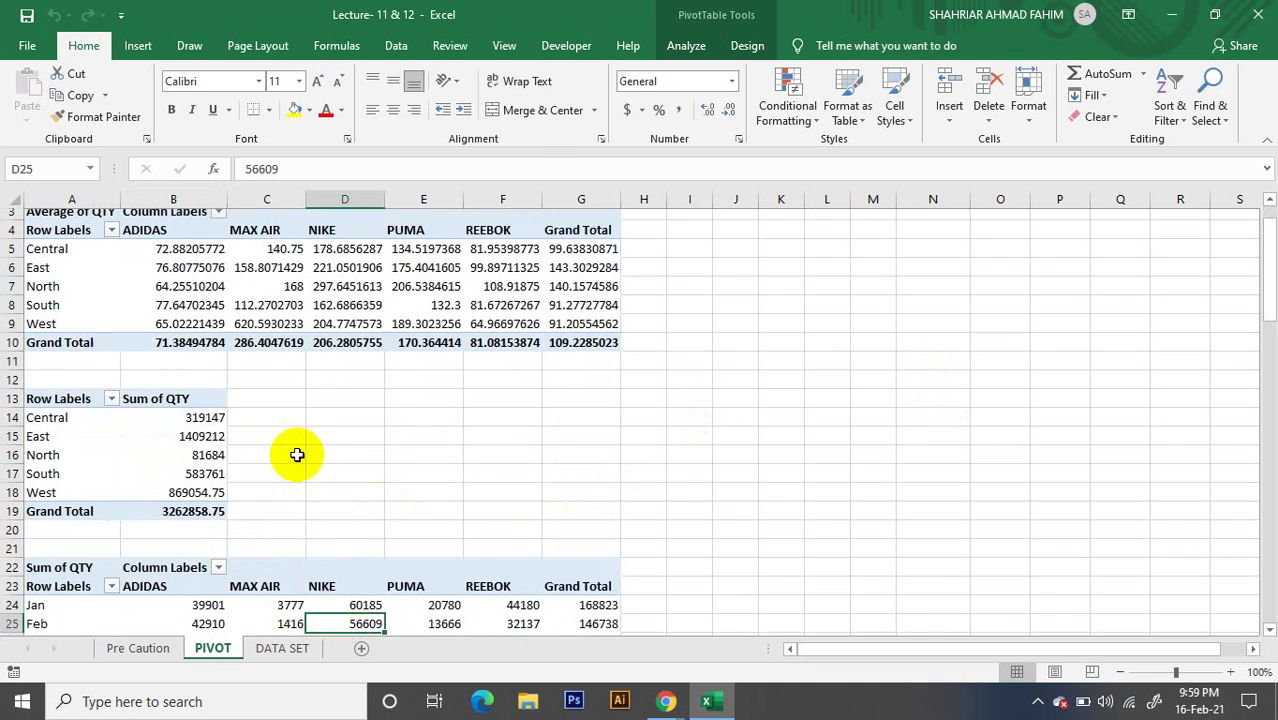
{"action": "scroll", "coordinate": [297, 455], "scroll_direction": "up", "scroll_amount": 1}
Show the field list again for the Region-by-BRAND PivotTable at A3
{"action": "left_click", "coordinate": [420, 331]}
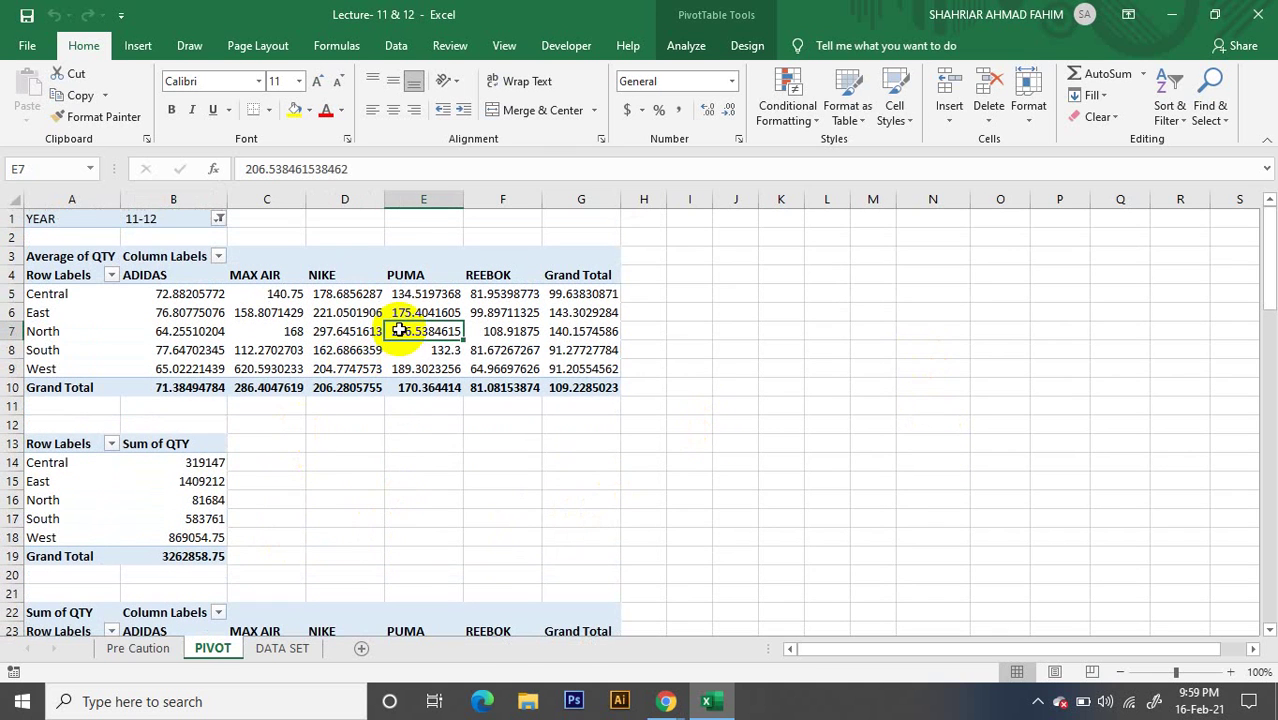
{"action": "left_click", "coordinate": [689, 47]}
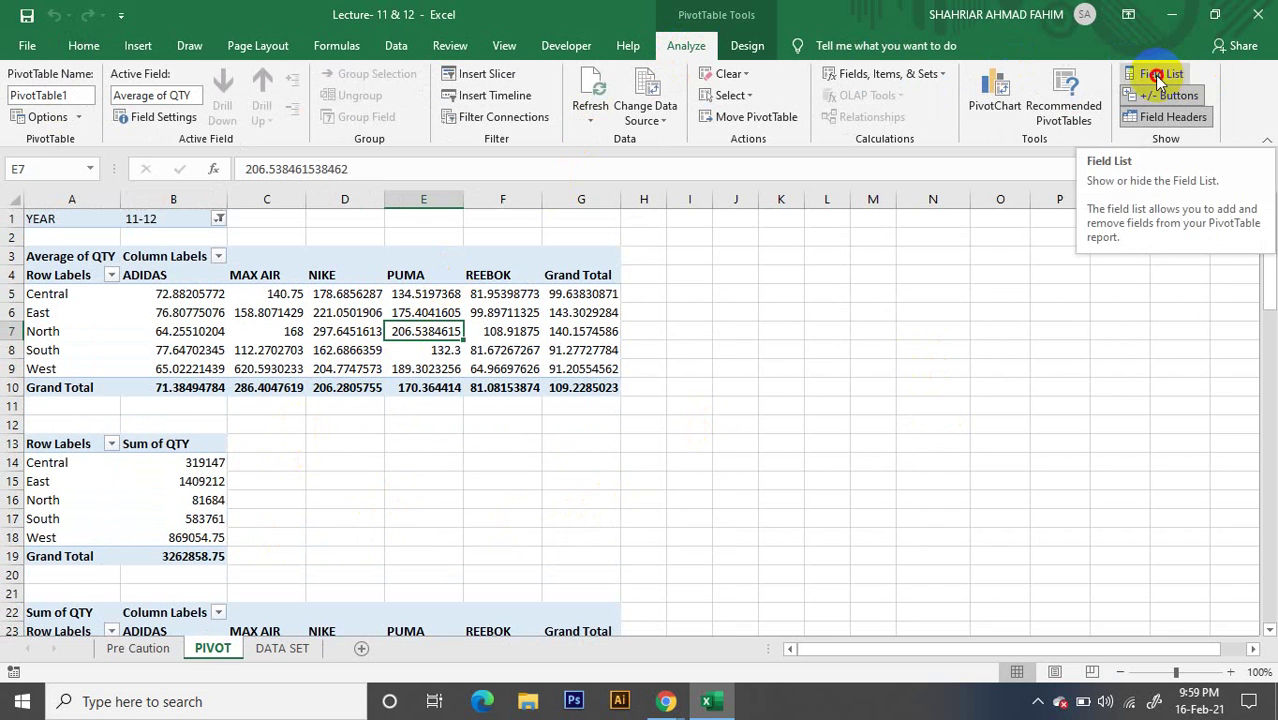
{"action": "left_click", "coordinate": [1155, 75]}
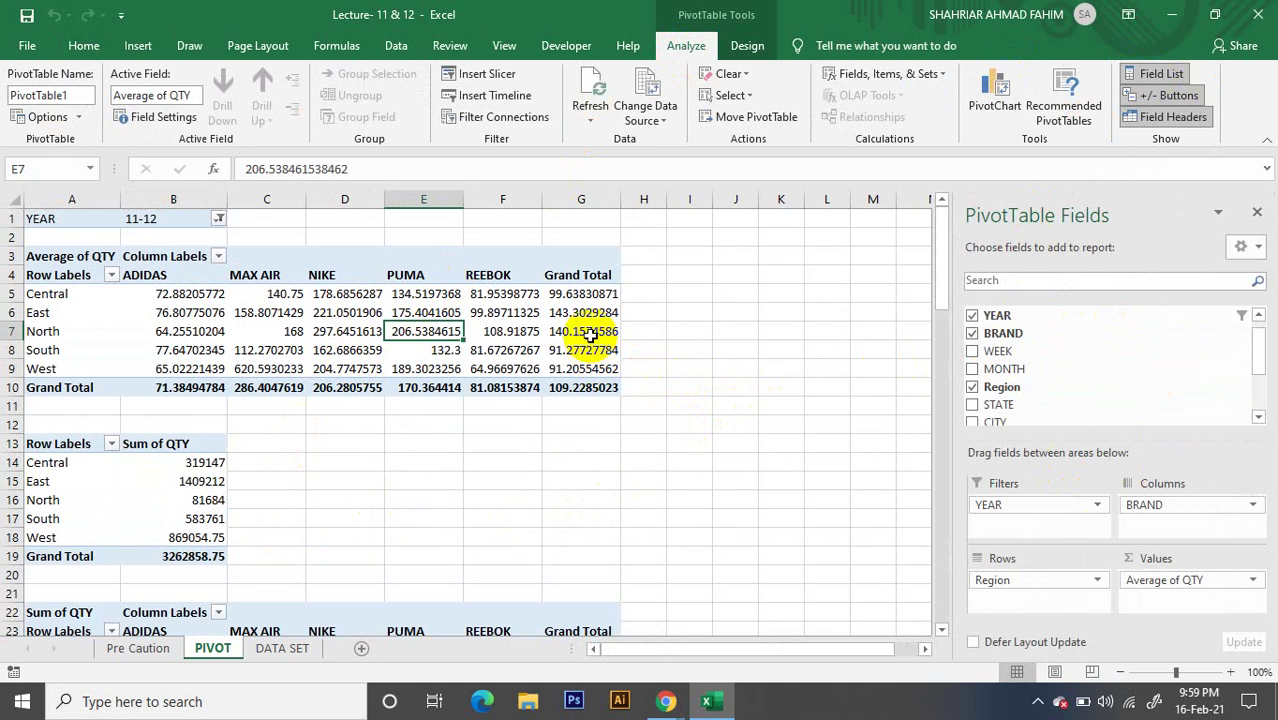
Hide the PivotTable field list, check that it stays hidden across cells, and show it again for the PivotTable at A3
{"action": "mouse_move", "coordinate": [590, 328]}
{"action": "mouse_move", "coordinate": [550, 315]}
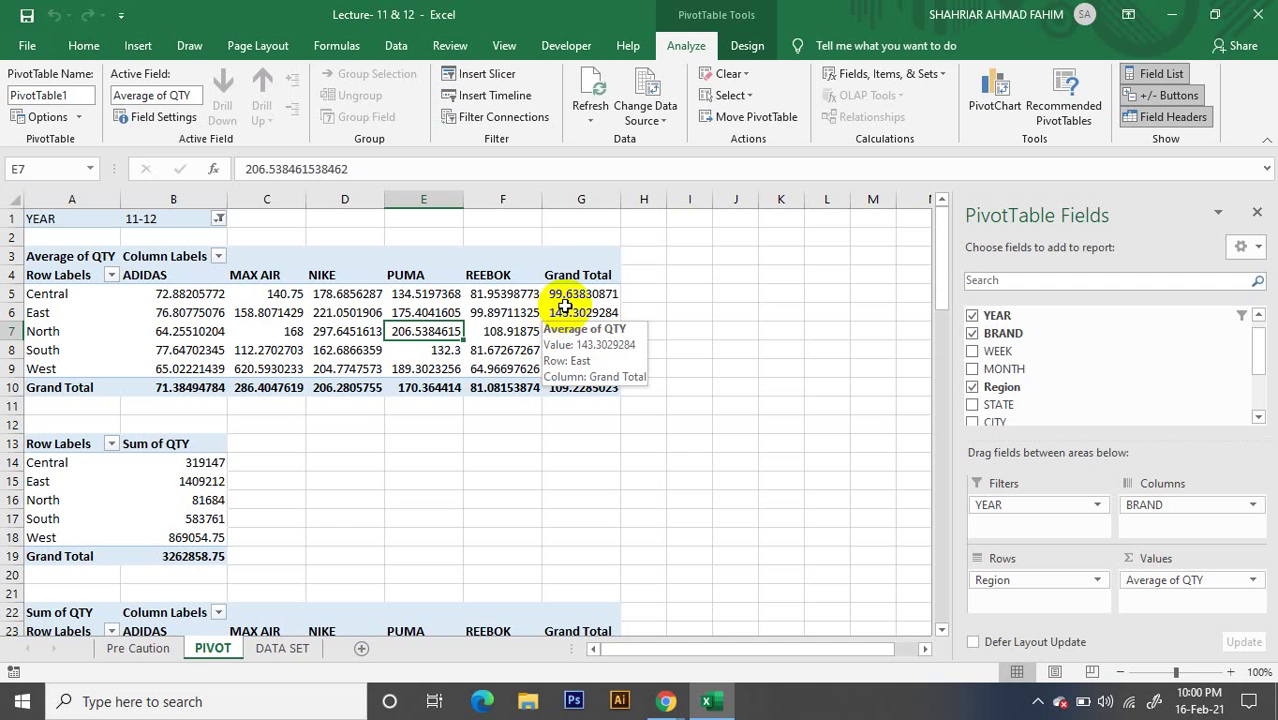
{"action": "left_click", "coordinate": [1258, 217]}
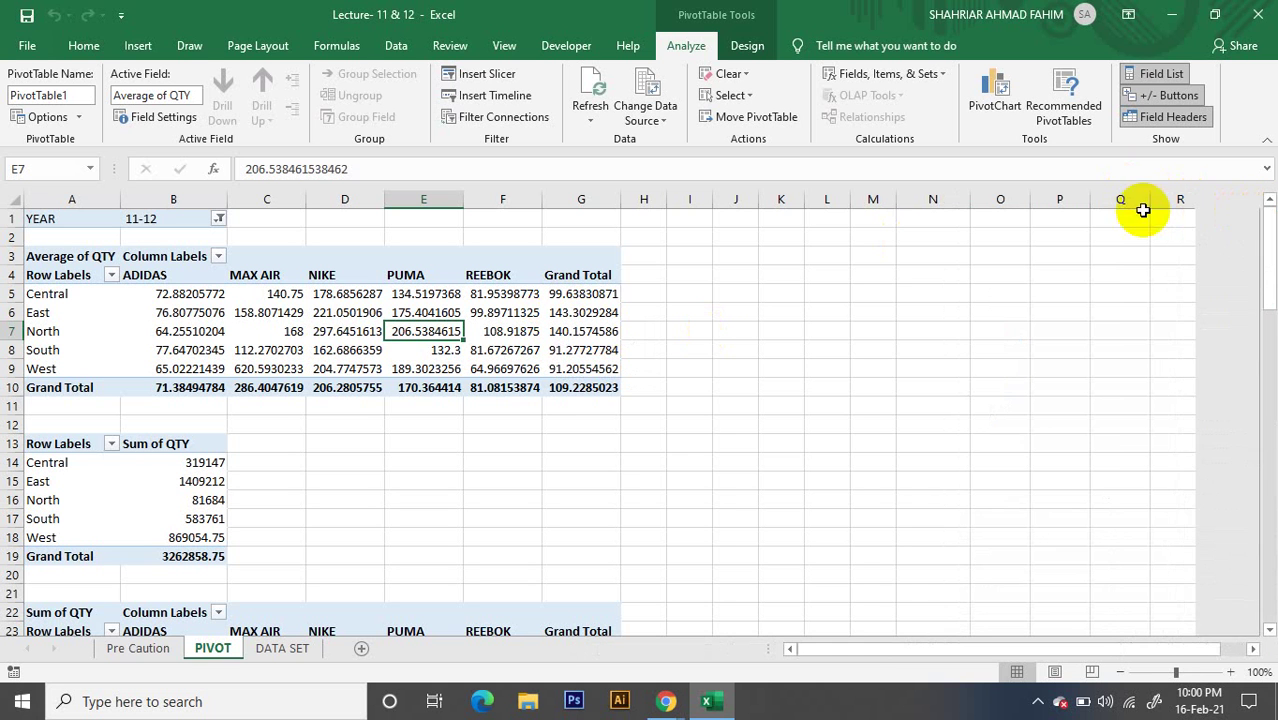
{"action": "left_click", "coordinate": [240, 350]}
{"action": "left_click", "coordinate": [170, 500]}
{"action": "left_click", "coordinate": [264, 331]}
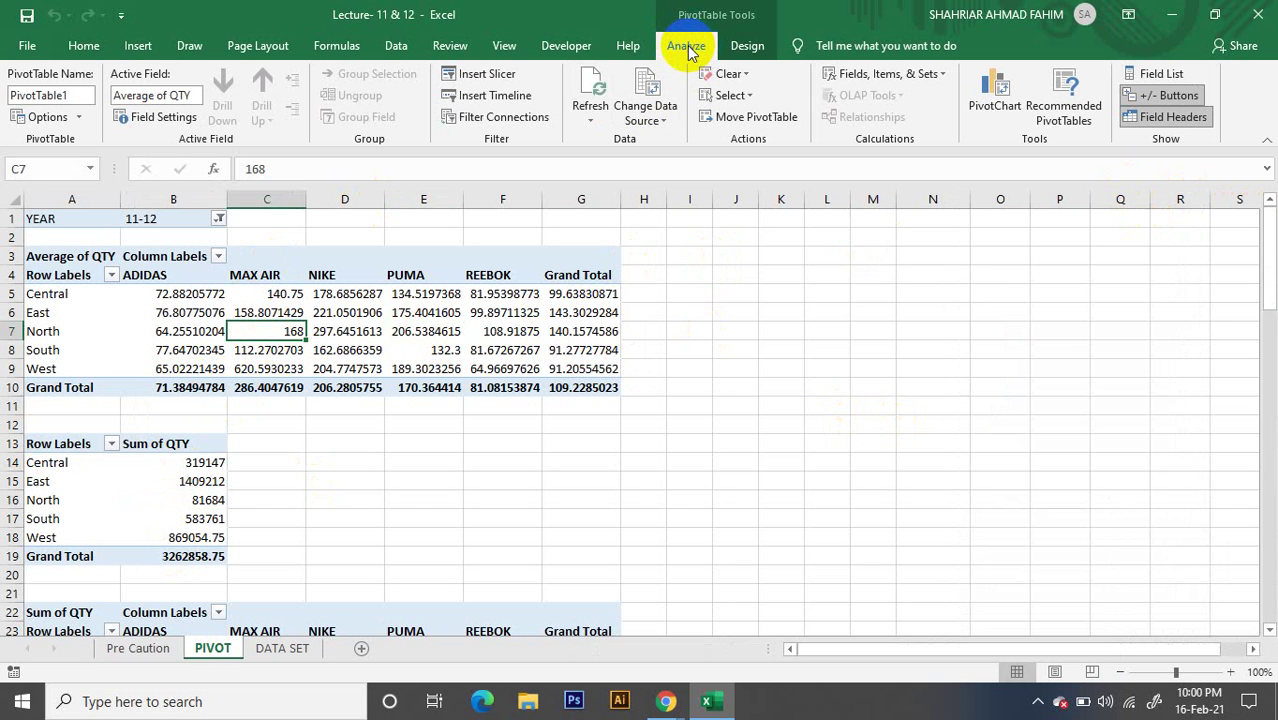
{"action": "left_click", "coordinate": [1163, 78]}
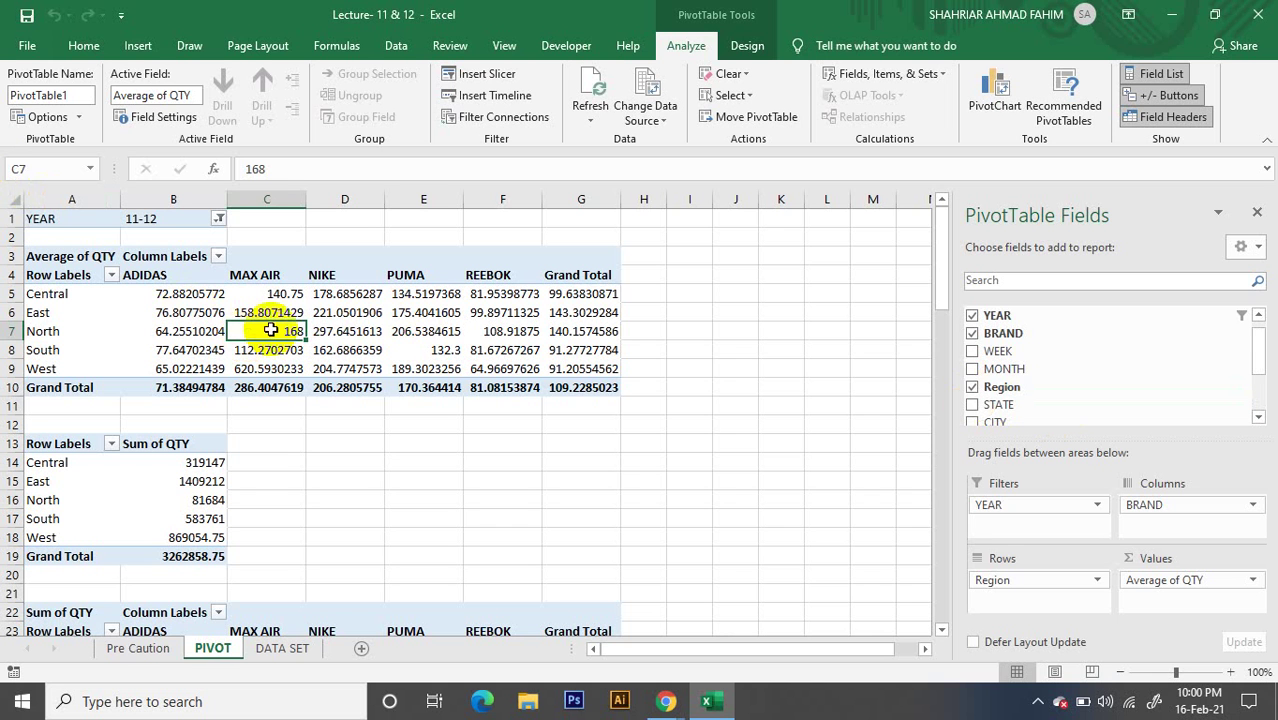
Select cells in the A3 and Region-only PivotTables and compare the East quantity total with its source records on DATA SET
{"action": "left_click", "coordinate": [382, 318]}
{"action": "left_click", "coordinate": [190, 484]}
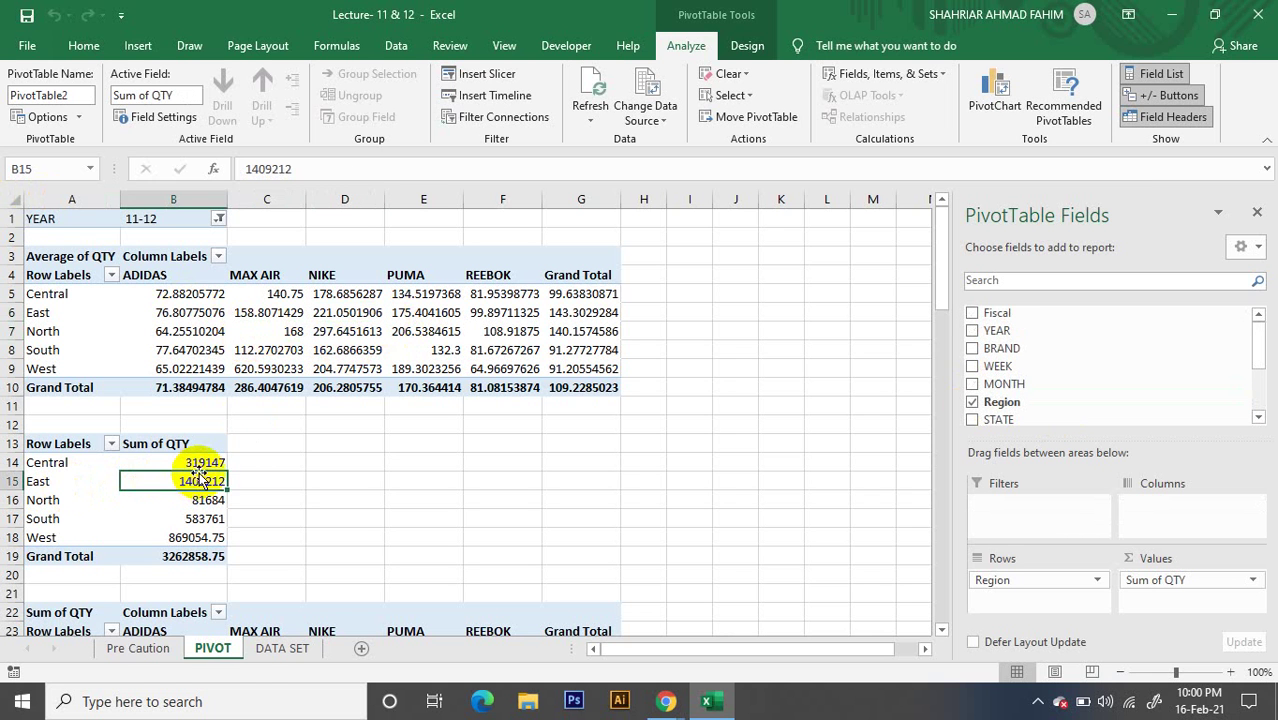
{"action": "left_click", "coordinate": [40, 500]}
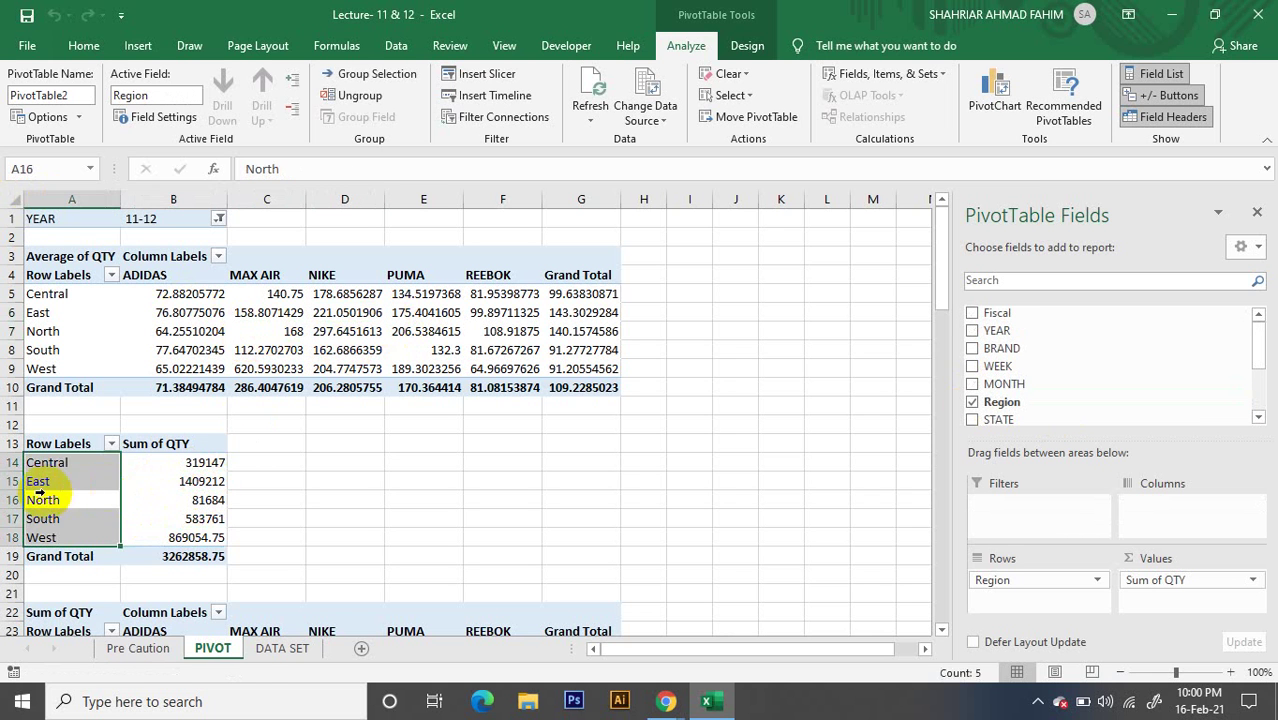
{"action": "left_click", "coordinate": [148, 505]}
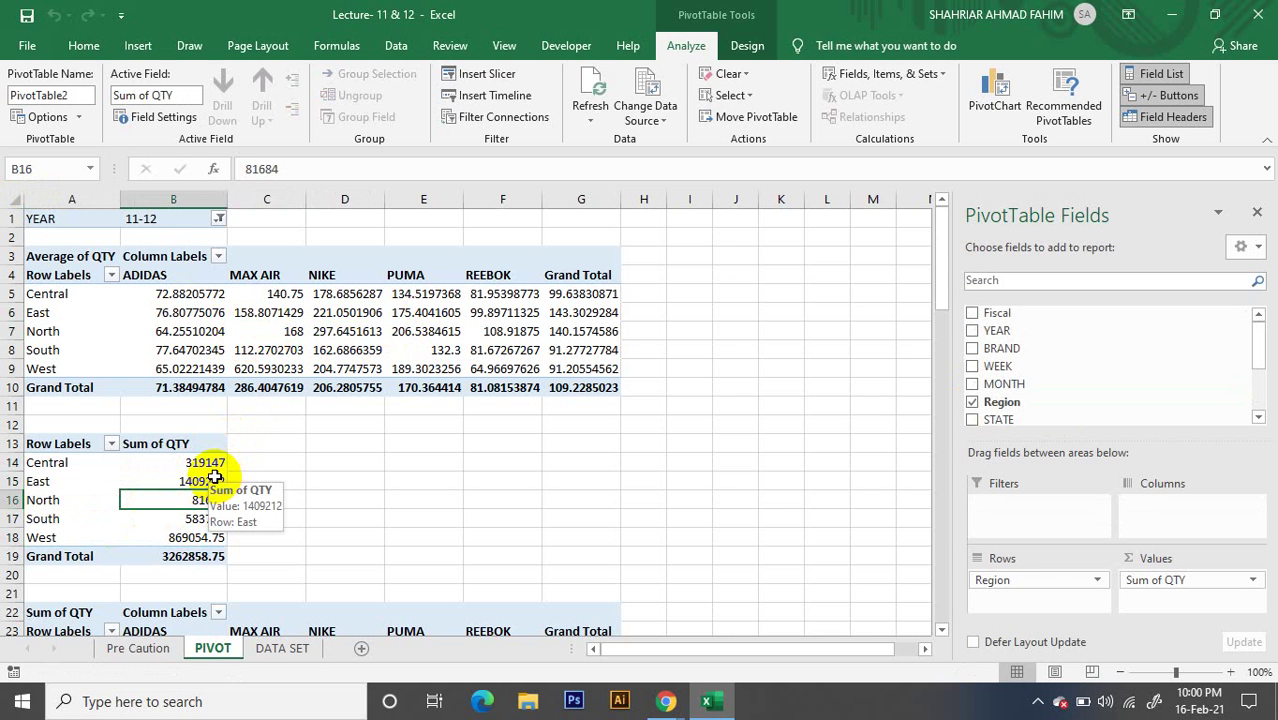
{"action": "left_click", "coordinate": [282, 648]}
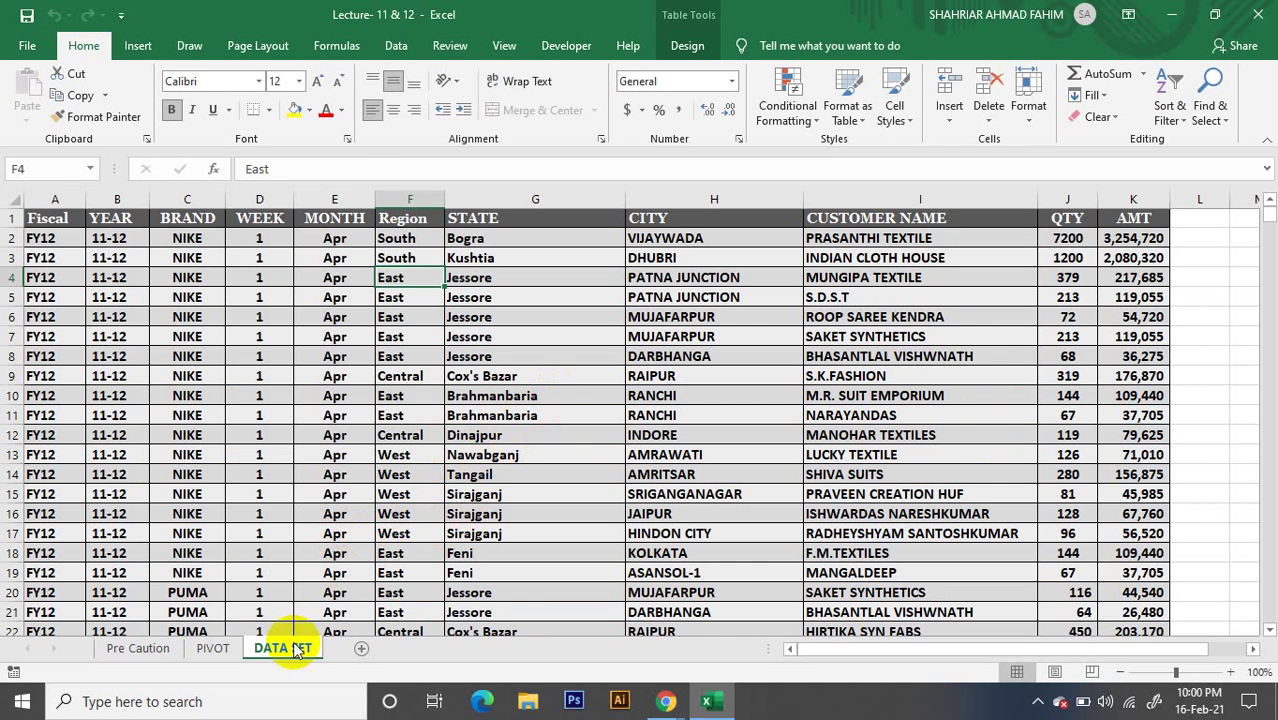
{"action": "left_click", "coordinate": [207, 648]}
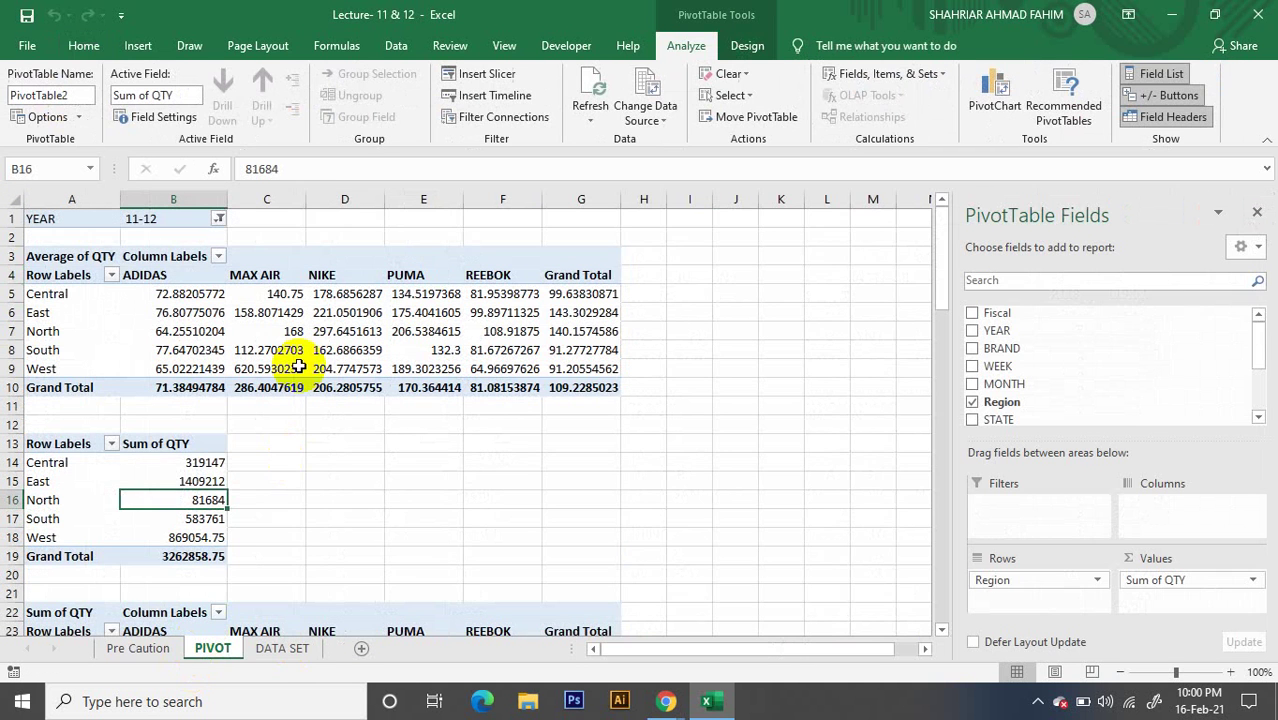
{"action": "left_click", "coordinate": [140, 481]}
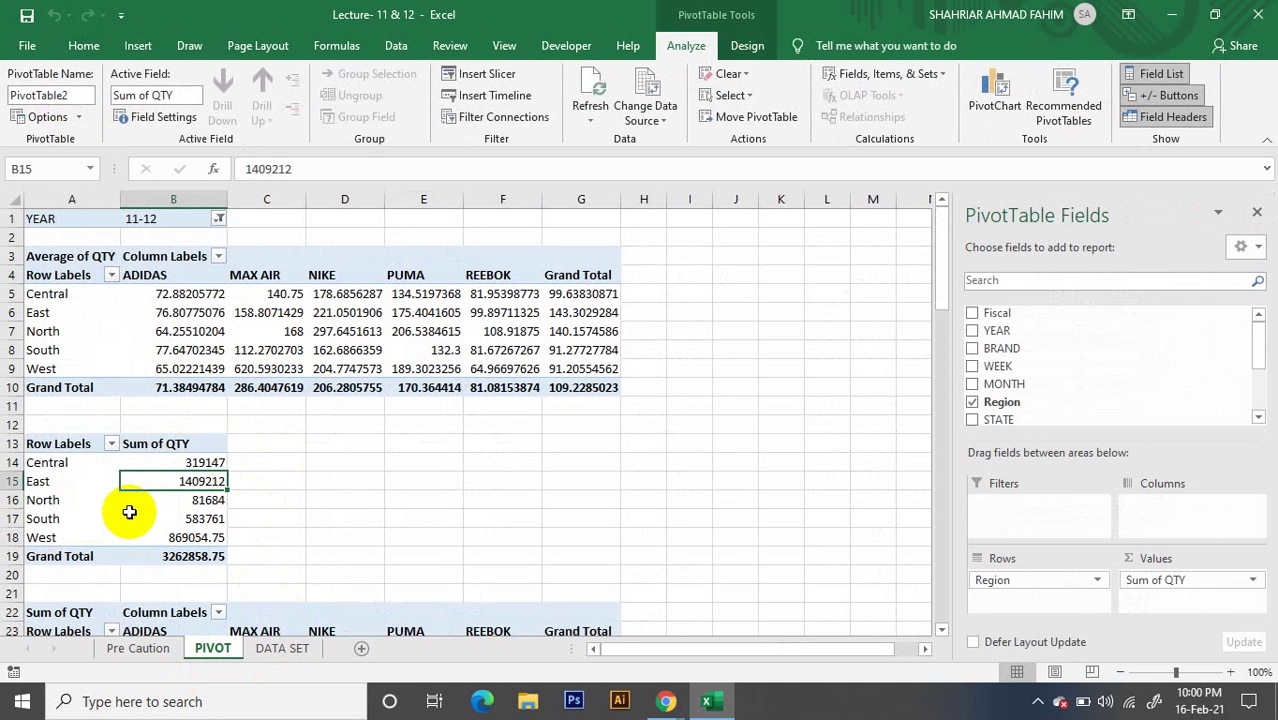
Open the East record's QTY in J7 on DATA SET for editing and return to the East total on PIVOT
{"action": "left_click", "coordinate": [284, 650]}
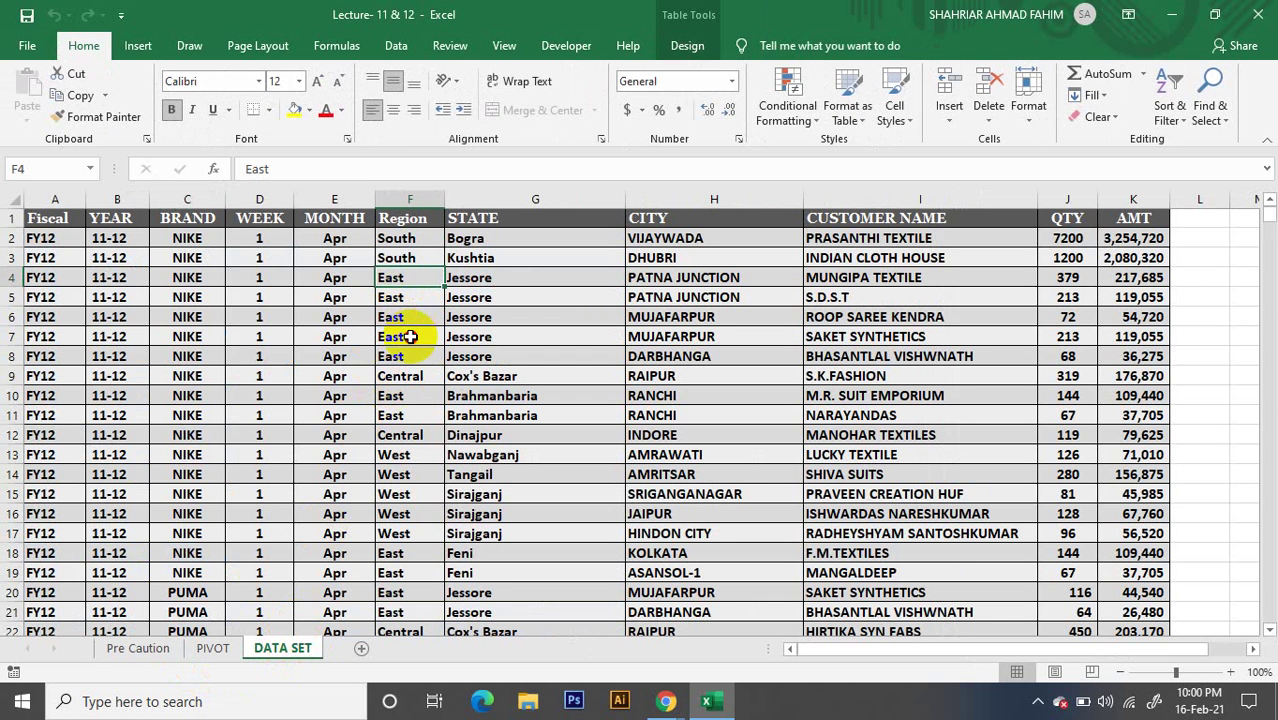
{"action": "left_click", "coordinate": [410, 337]}
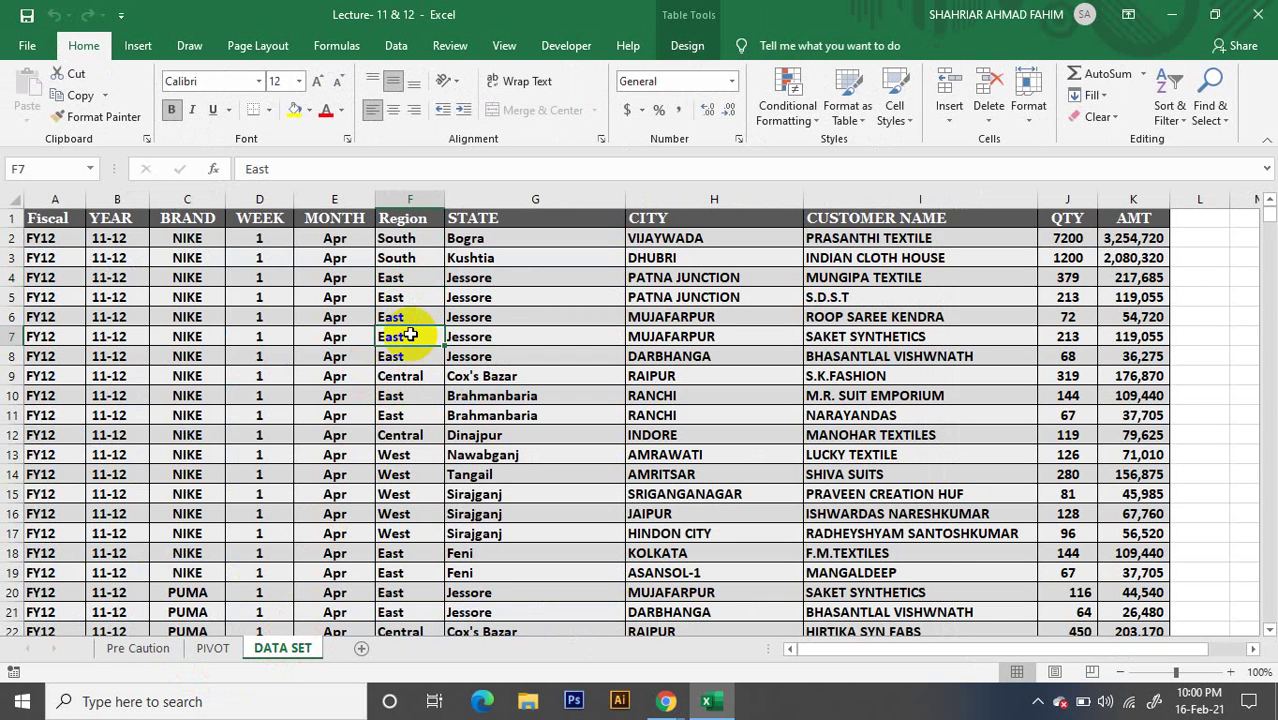
{"action": "left_click", "coordinate": [1066, 337]}
{"action": "double_click", "coordinate": [1085, 337]}
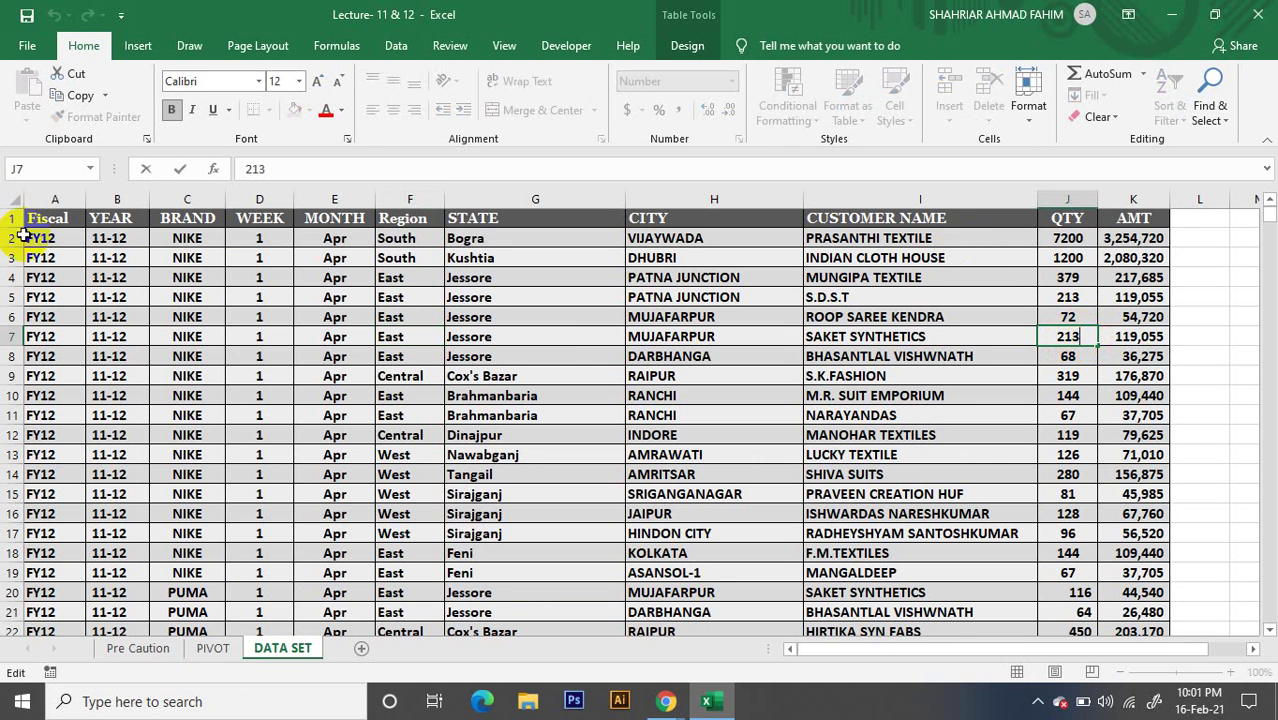
{"action": "left_click", "coordinate": [213, 648]}
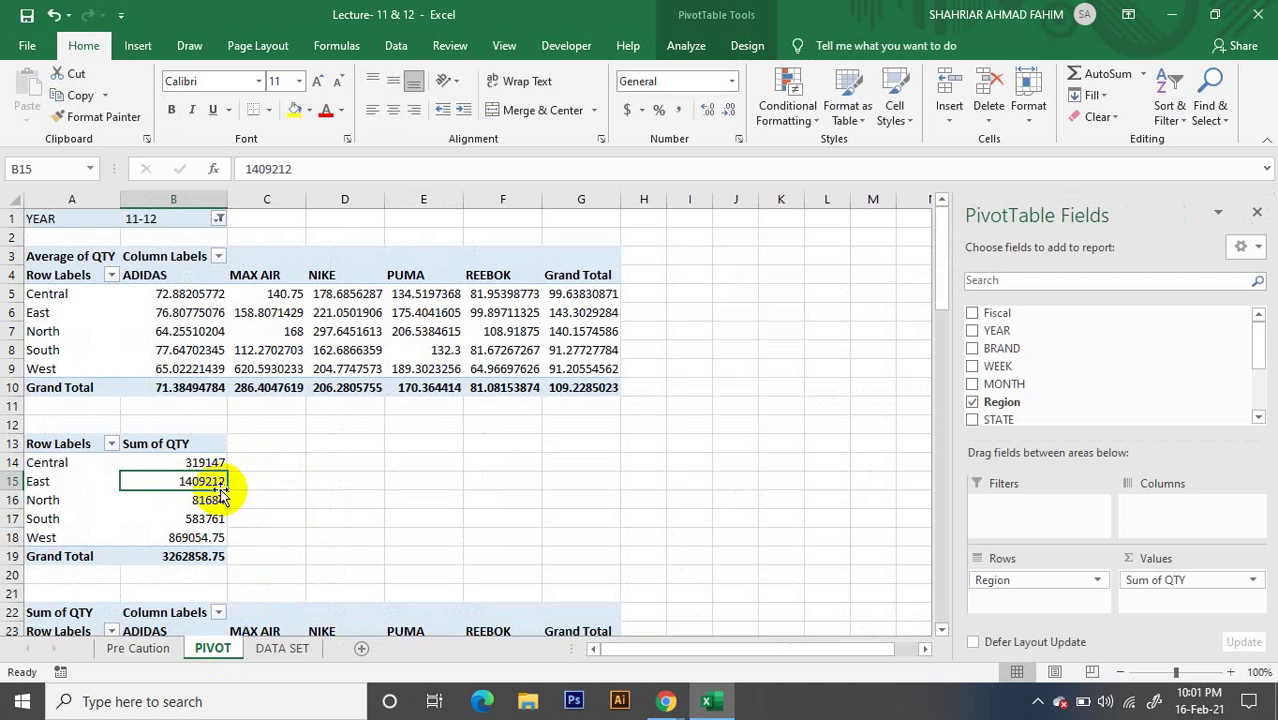
Set the QTY in cell J7 of the DATA SET worksheet to 214
{"action": "left_click", "coordinate": [278, 652]}
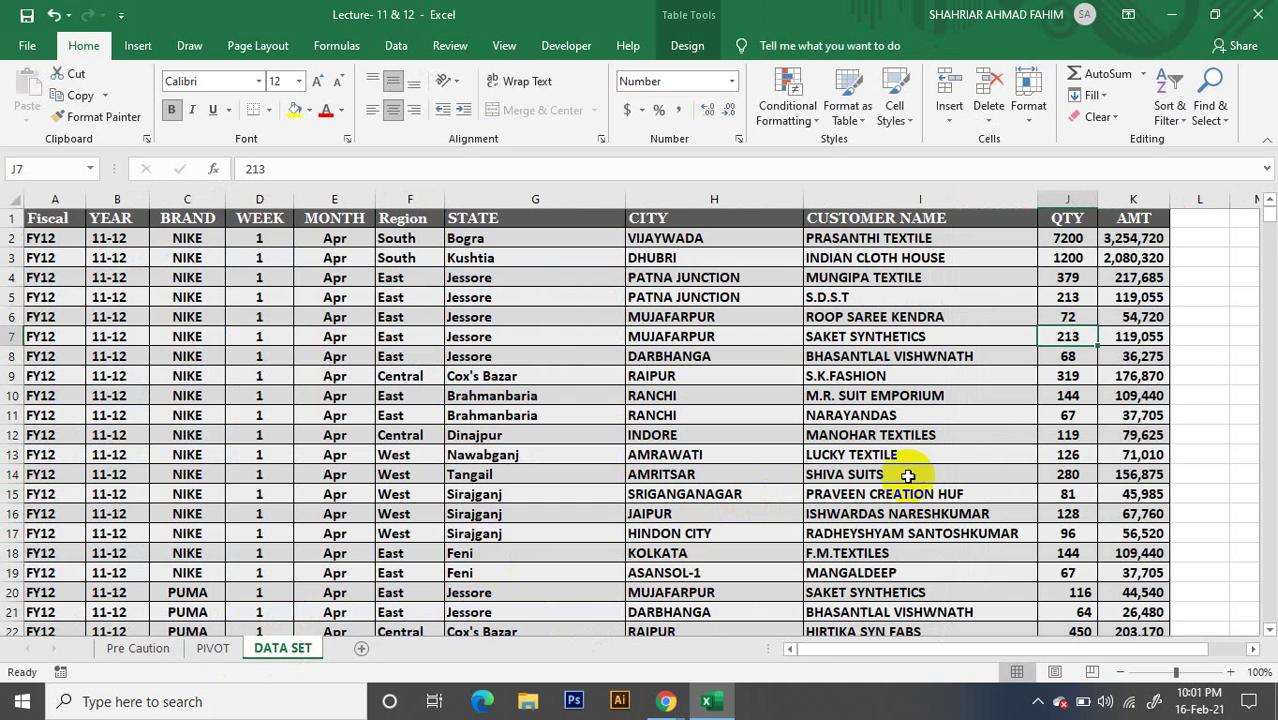
{"action": "double_click", "coordinate": [1093, 337]}
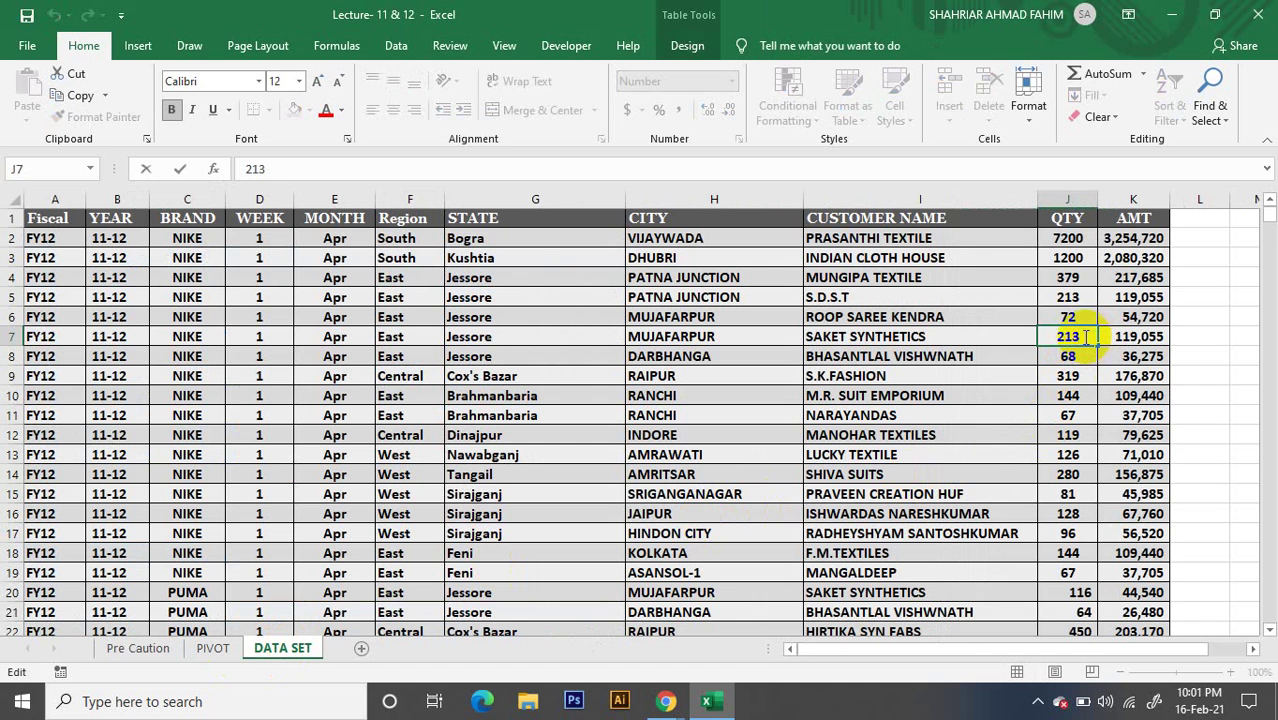
{"action": "key", "text": "BackSpace"}
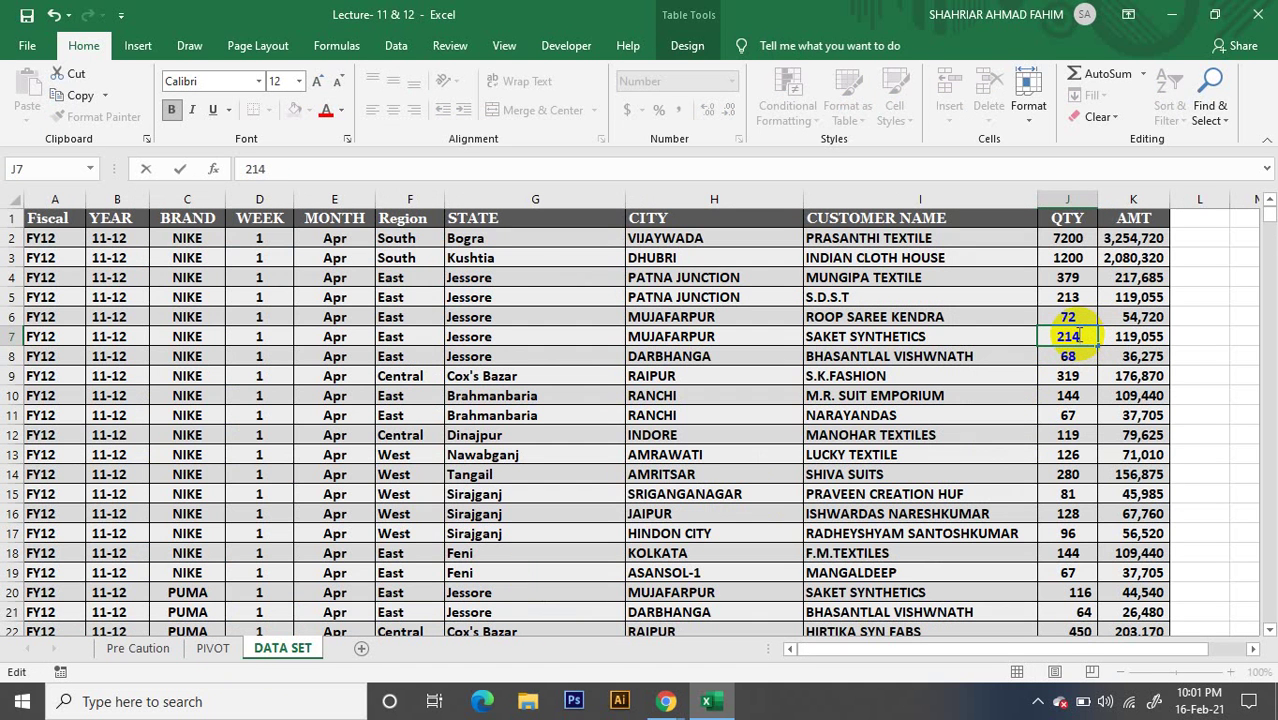
{"action": "key", "text": "Return"}
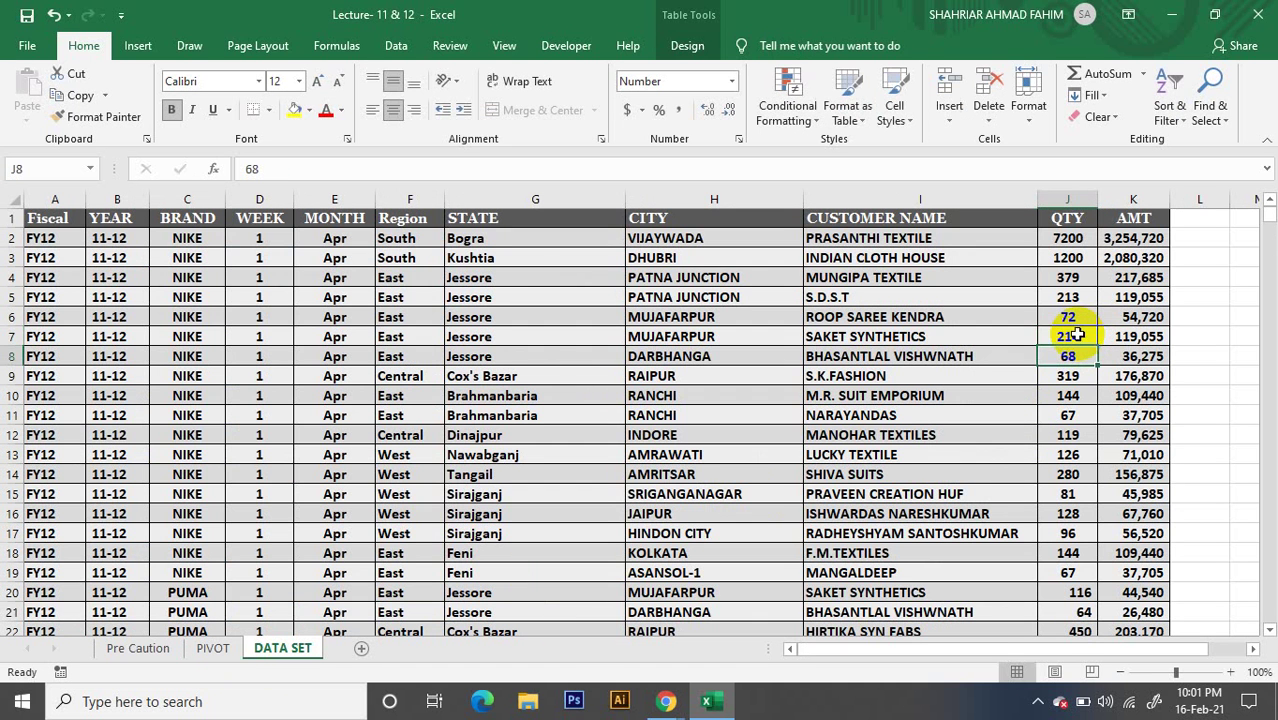
Refresh the Region-only PivotTable on the PIVOT worksheet from its East total in B15
{"action": "left_click", "coordinate": [210, 650]}
{"action": "left_click", "coordinate": [255, 497]}
{"action": "left_click", "coordinate": [210, 482]}
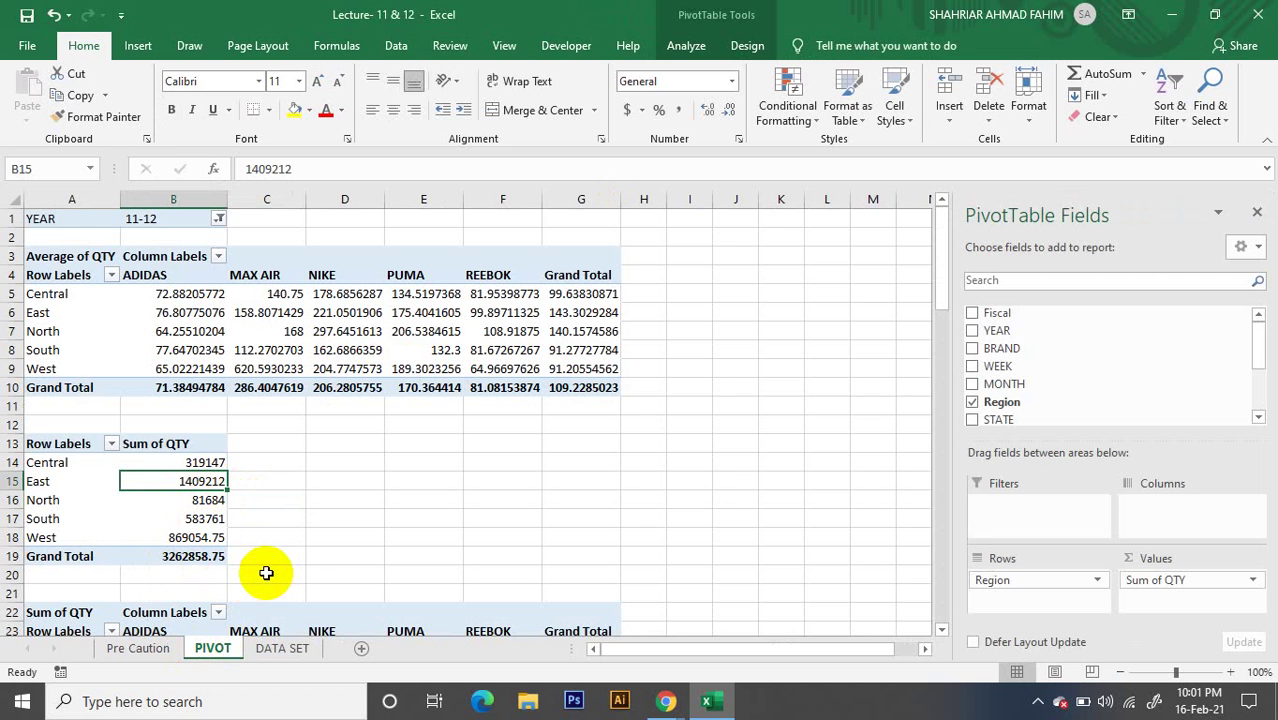
{"action": "scroll", "coordinate": [200, 495], "scroll_direction": "down", "scroll_amount": 1}
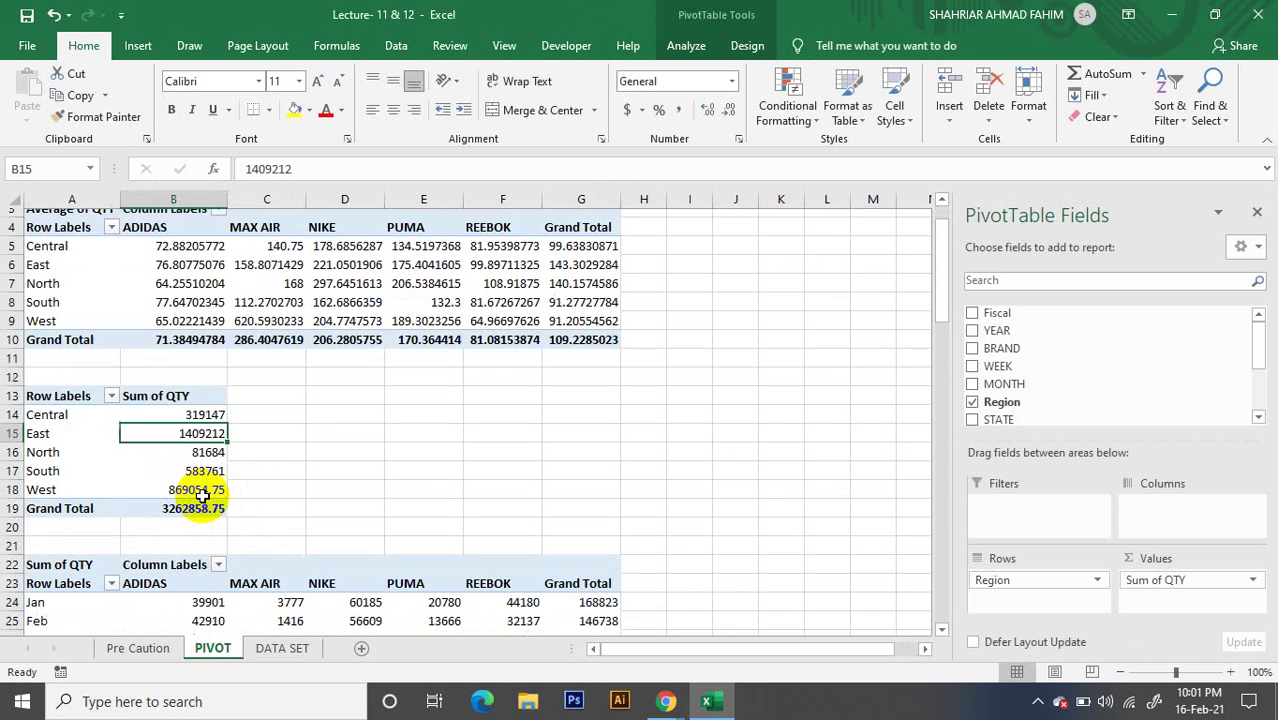
{"action": "right_click", "coordinate": [189, 424]}
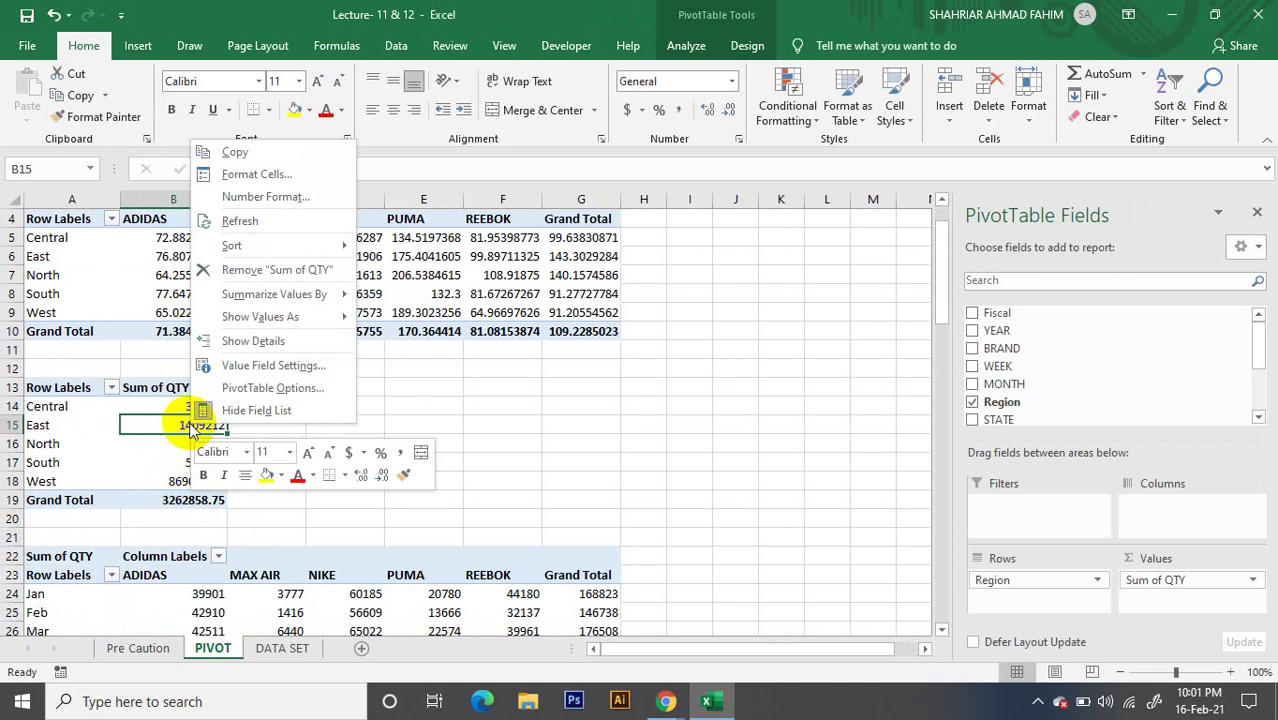
{"action": "left_click", "coordinate": [254, 225]}
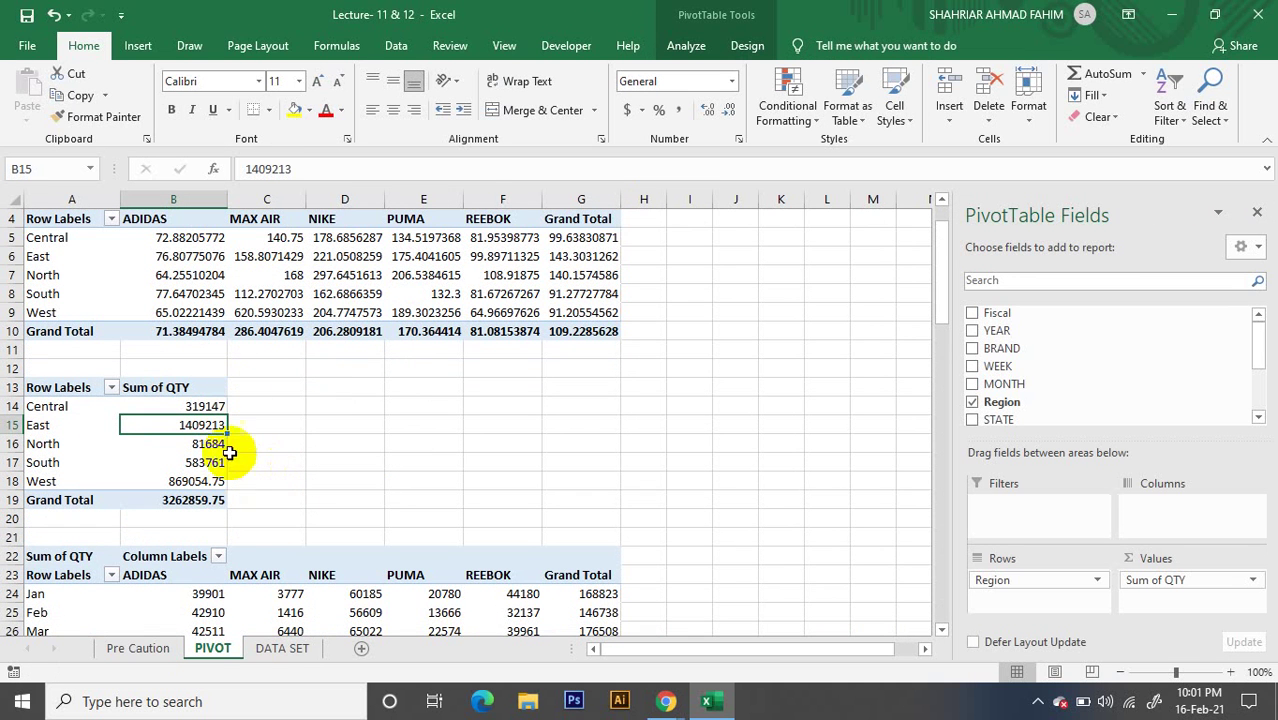
Find the Refresh command among the PivotTable analysis tools and run it again for the Region-only PivotTable
{"action": "left_click", "coordinate": [508, 46]}
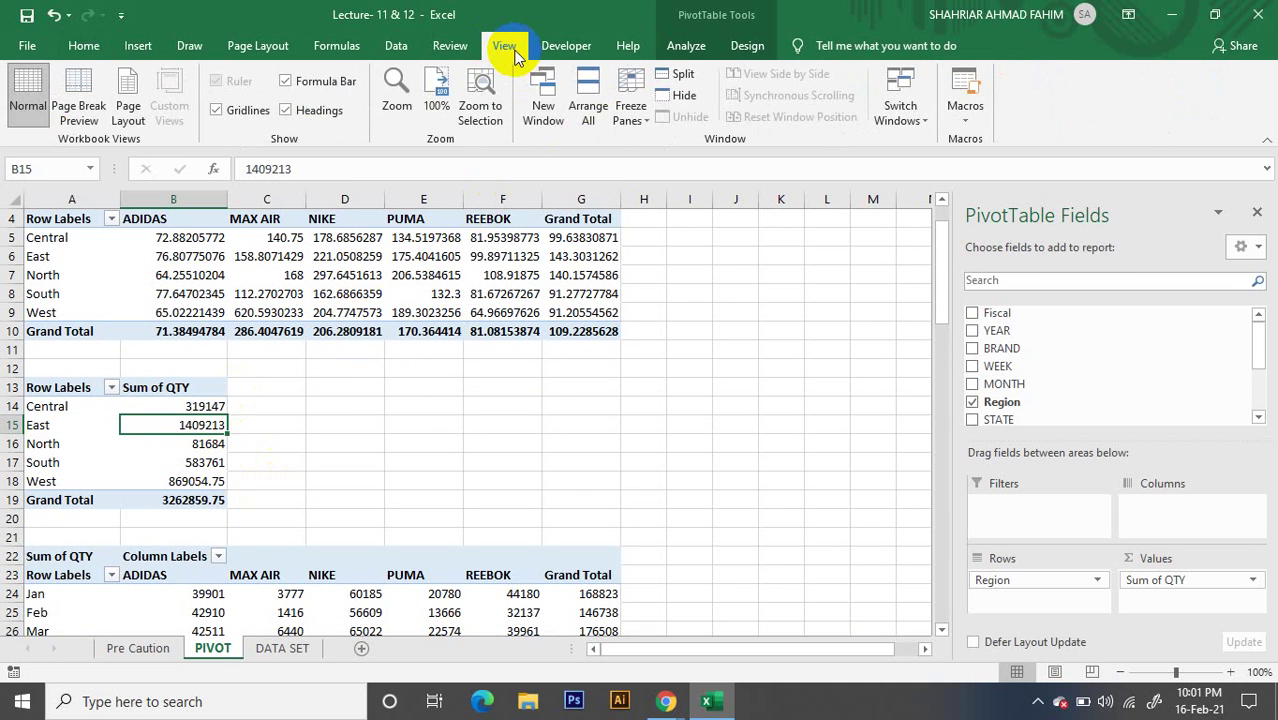
{"action": "left_click", "coordinate": [565, 44]}
{"action": "left_click", "coordinate": [440, 46]}
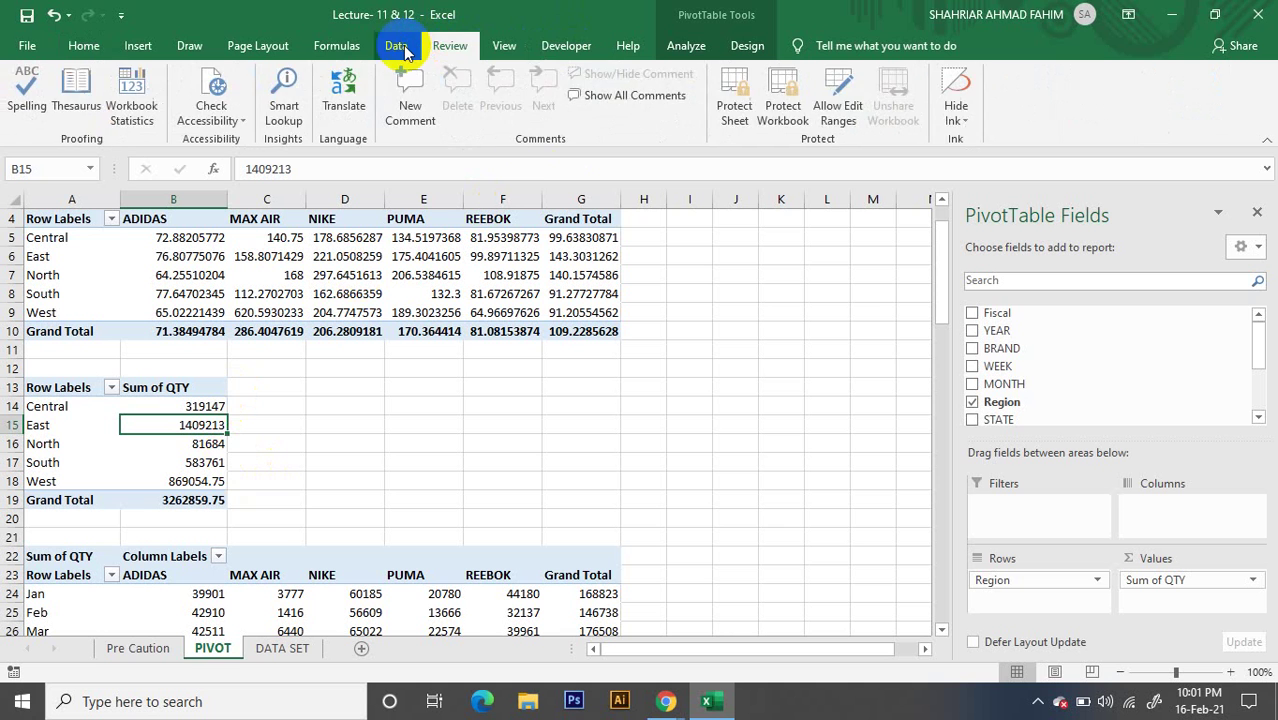
{"action": "left_click", "coordinate": [400, 46]}
{"action": "left_click", "coordinate": [195, 50]}
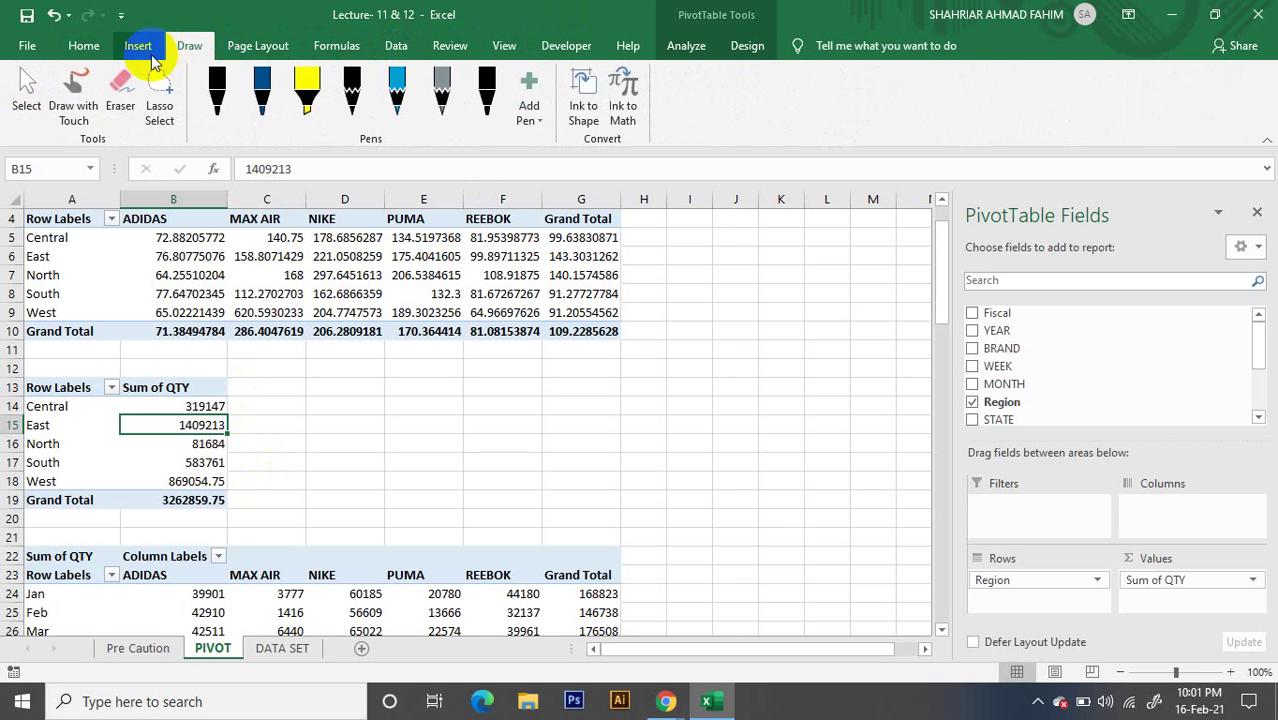
{"action": "left_click", "coordinate": [145, 52]}
{"action": "left_click", "coordinate": [688, 44]}
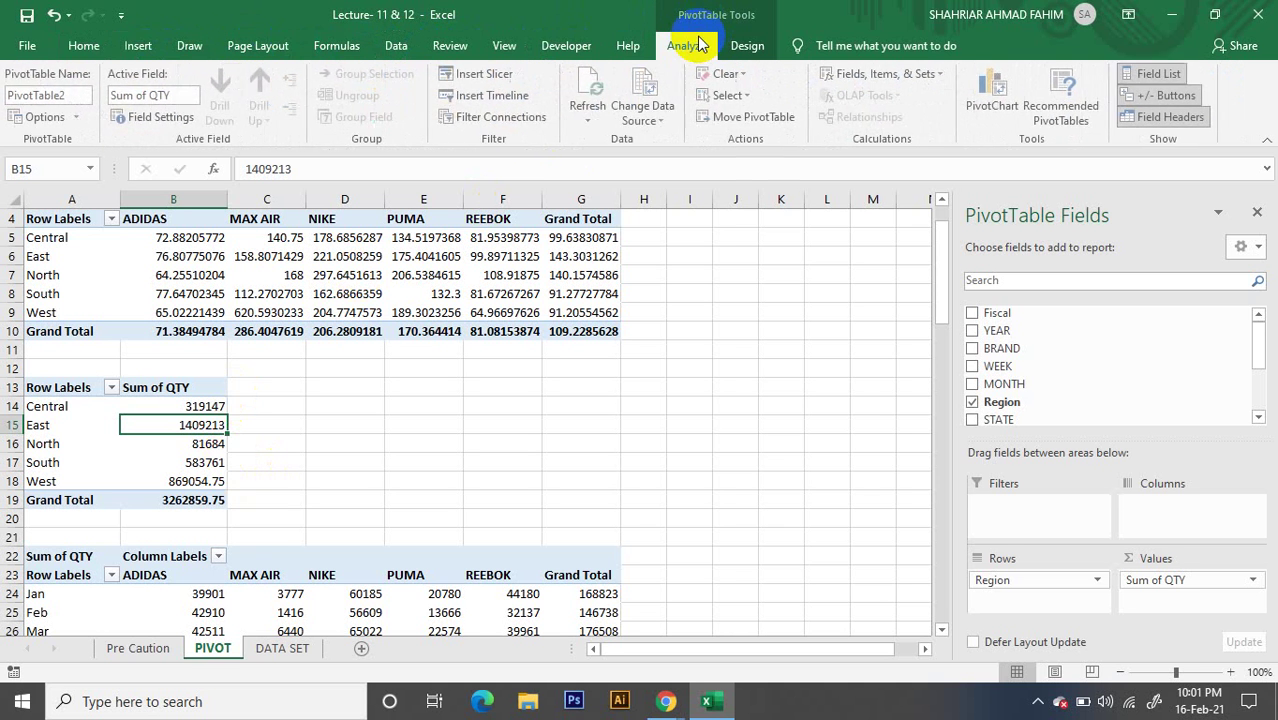
{"action": "left_click", "coordinate": [593, 80]}
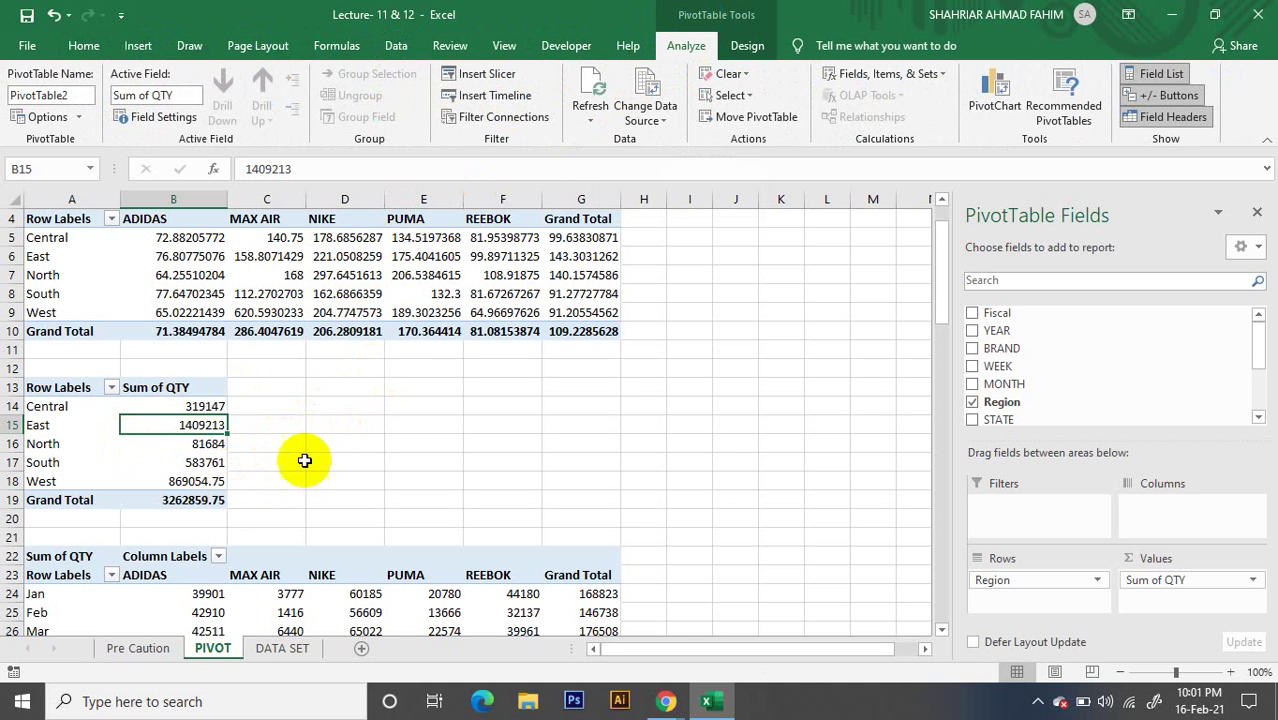
Review the edited QTY record on DATA SET and return to the PivotTables on PIVOT
{"action": "left_click", "coordinate": [270, 651]}
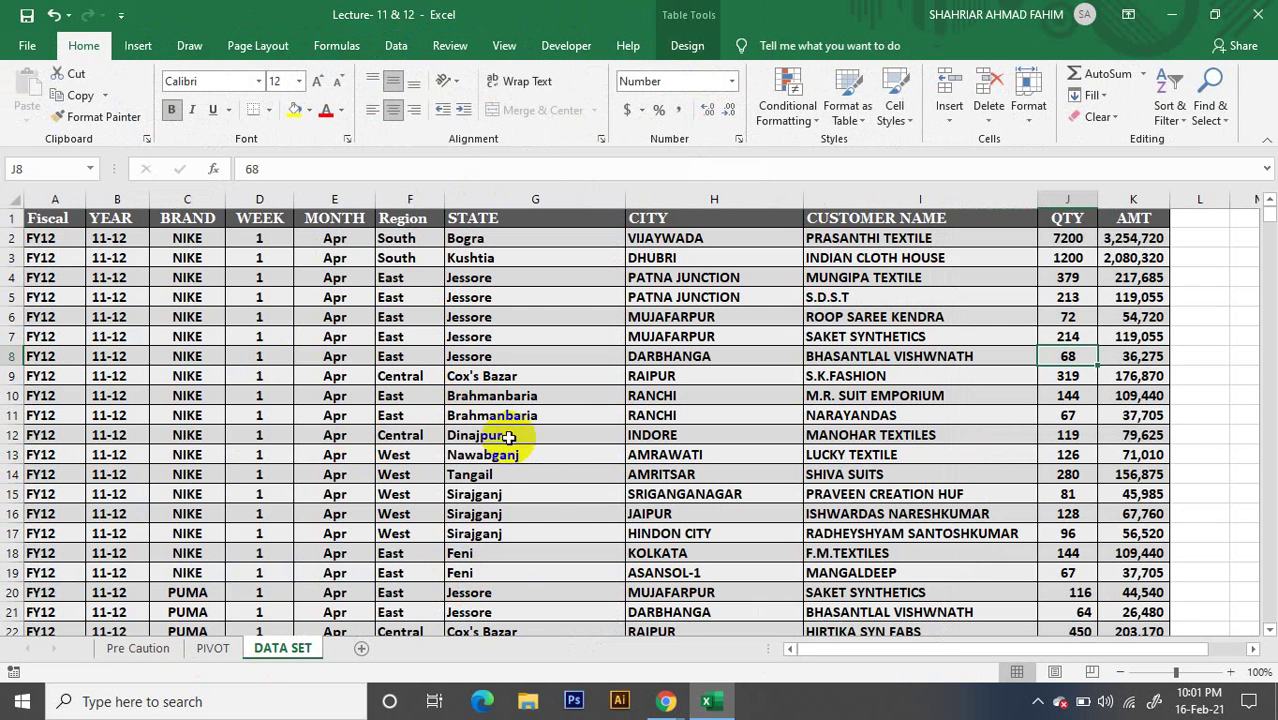
{"action": "left_click", "coordinate": [213, 648]}
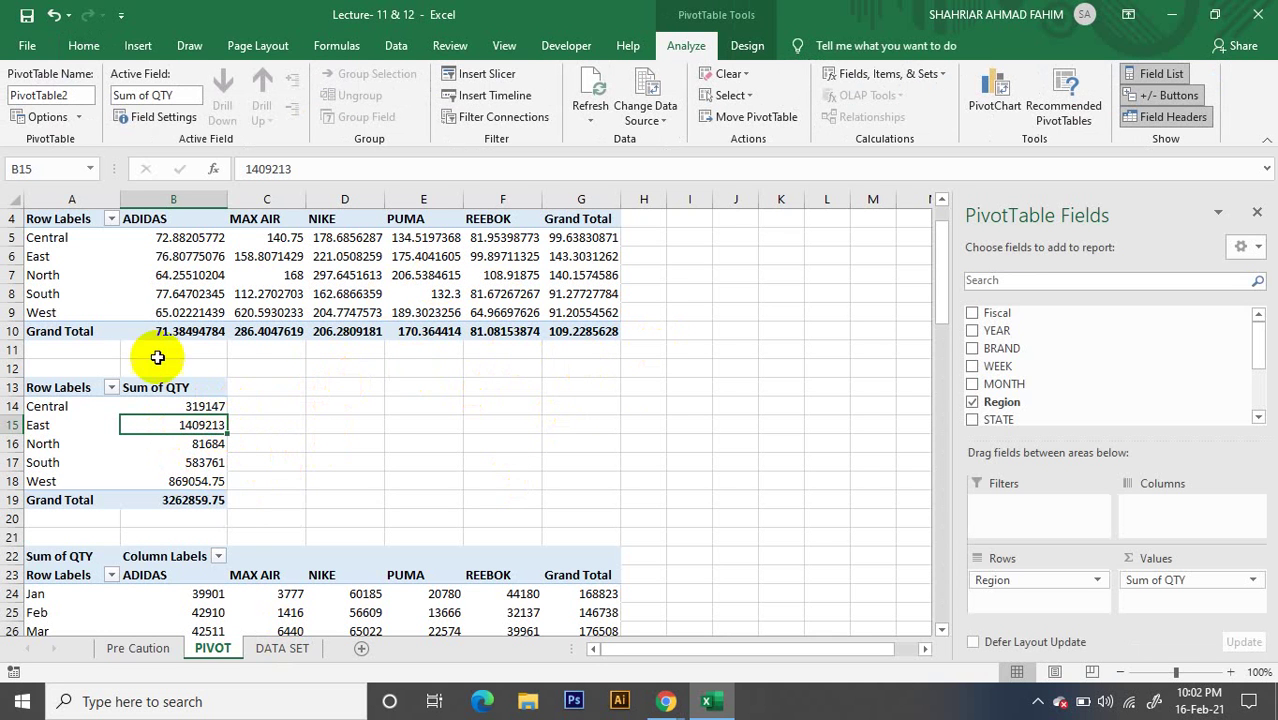
{"action": "mouse_move", "coordinate": [235, 331]}
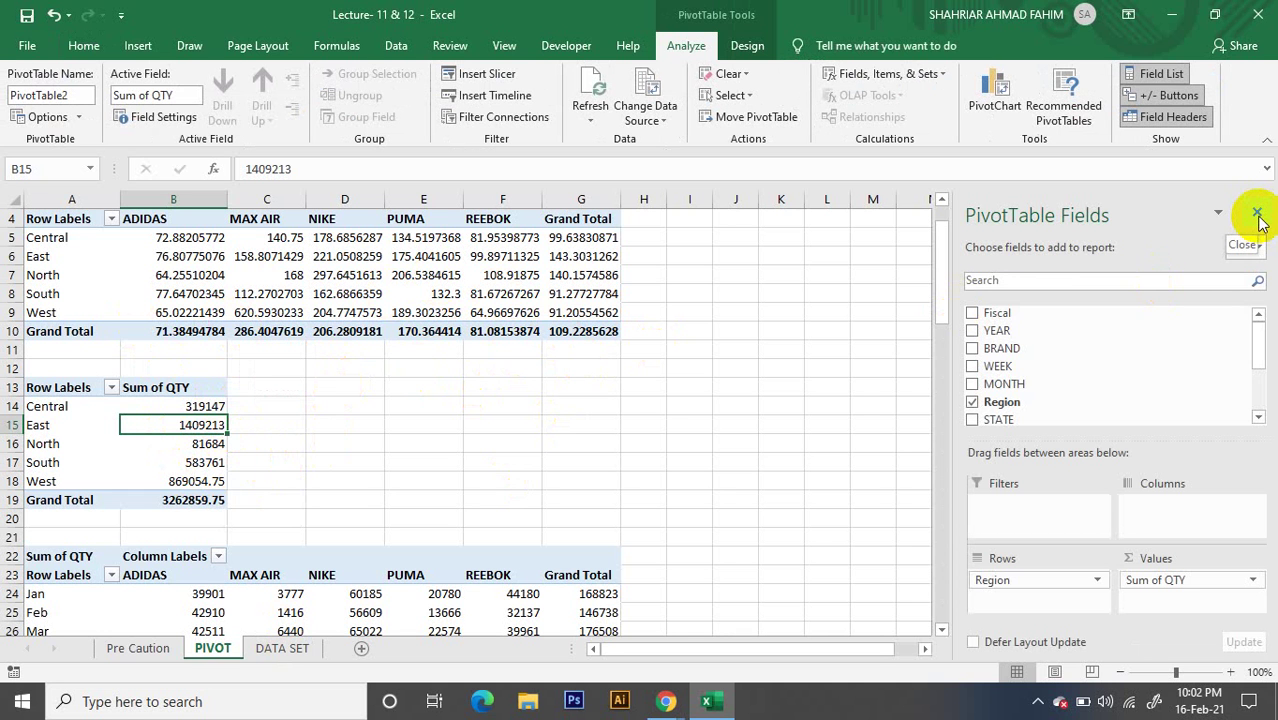
Clear rows 21 to 54 of the PIVOT worksheet to remove the monthly QTY and AMT PivotTables
{"action": "scroll", "coordinate": [770, 328], "scroll_direction": "up", "scroll_amount": 1}
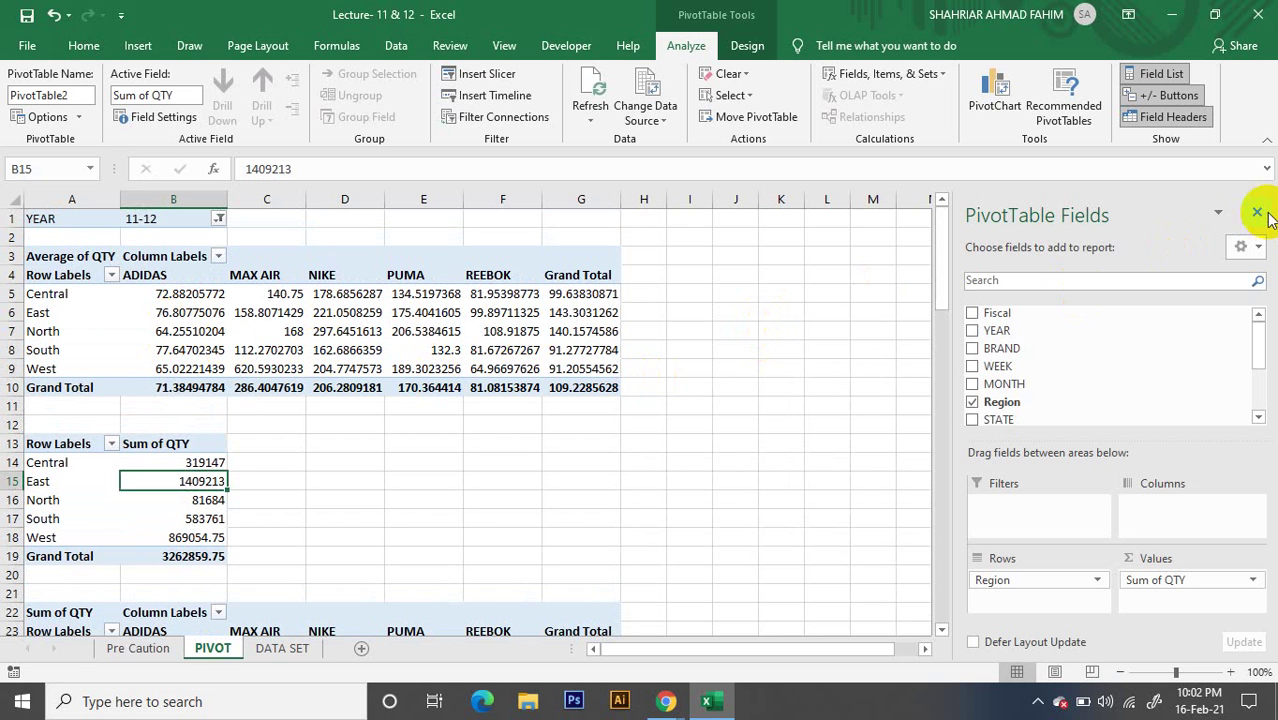
{"action": "scroll", "coordinate": [232, 378], "scroll_direction": "down", "scroll_amount": 1}
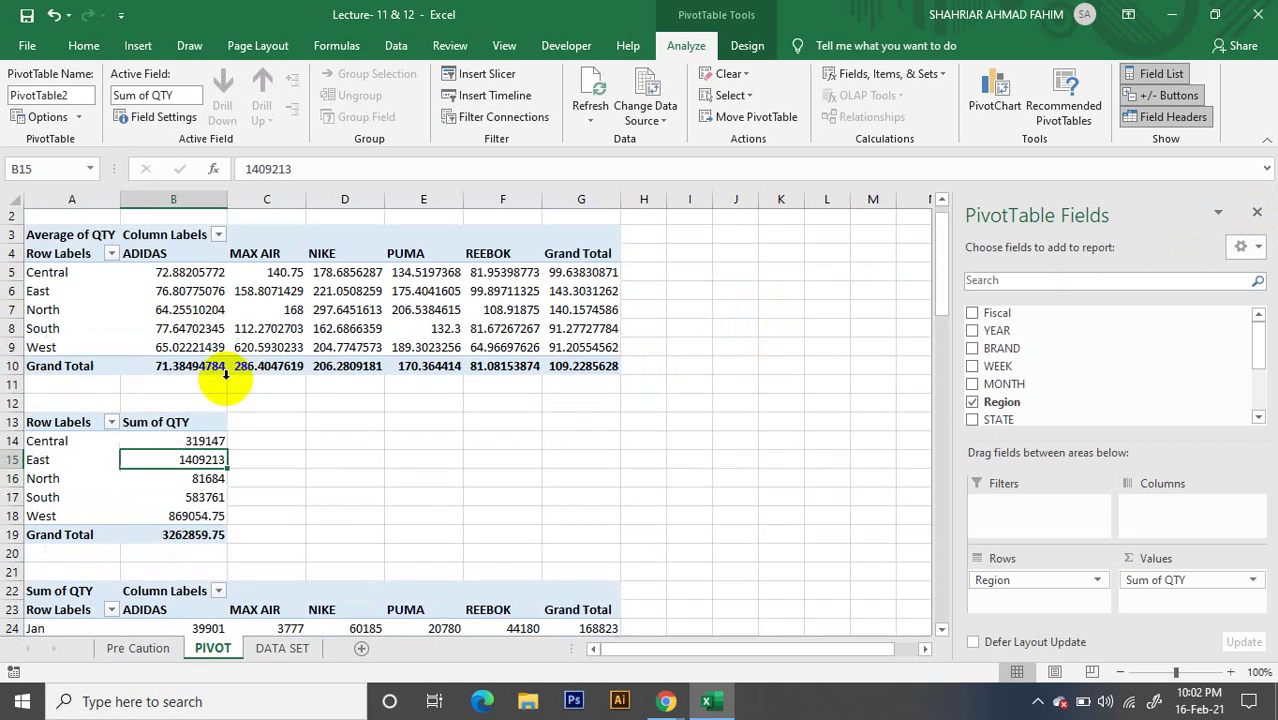
{"action": "scroll", "coordinate": [214, 376], "scroll_direction": "down", "scroll_amount": 5}
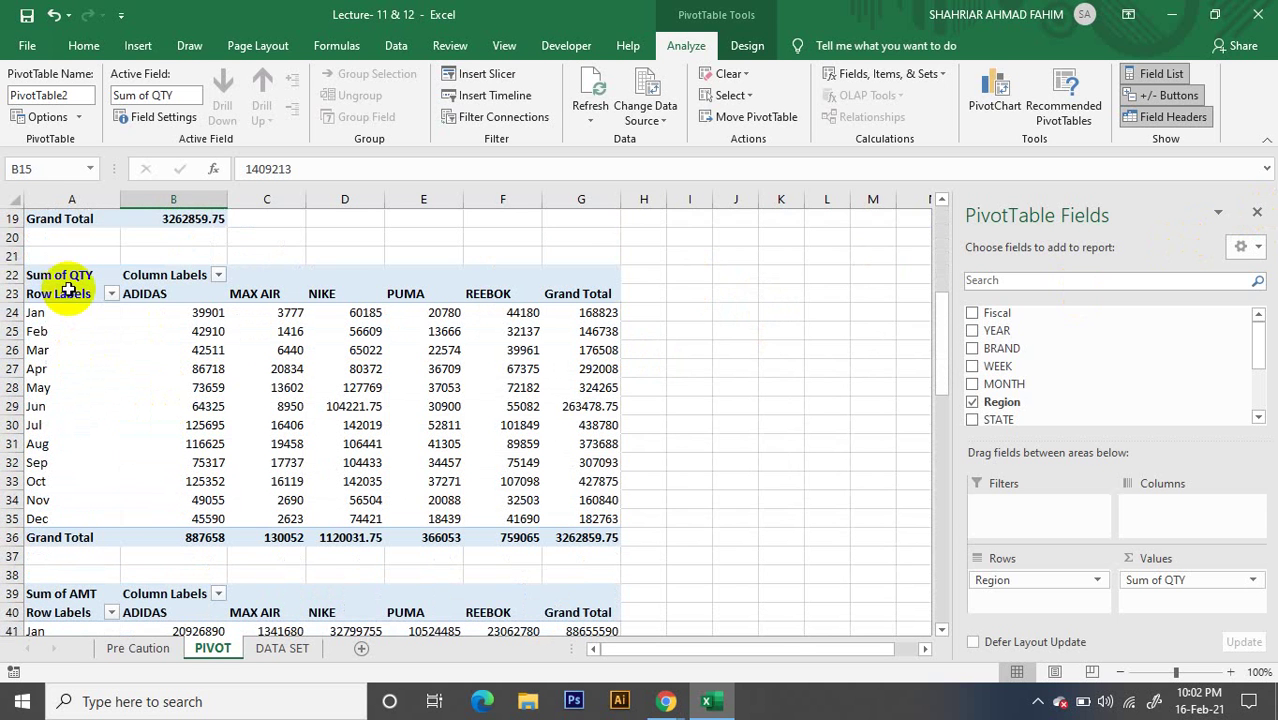
{"action": "left_click", "coordinate": [5, 255]}
{"action": "scroll", "coordinate": [30, 380], "scroll_direction": "down", "scroll_amount": 5}
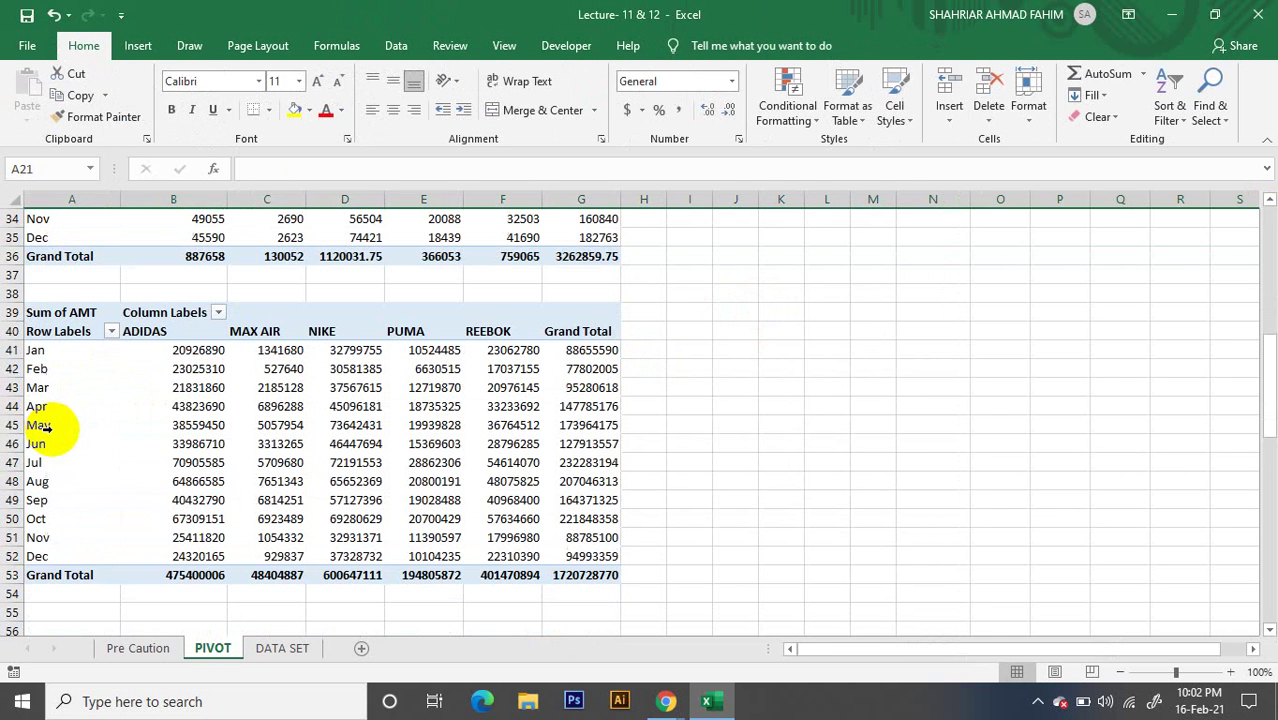
{"action": "left_click", "coordinate": [10, 594], "text": "shift"}
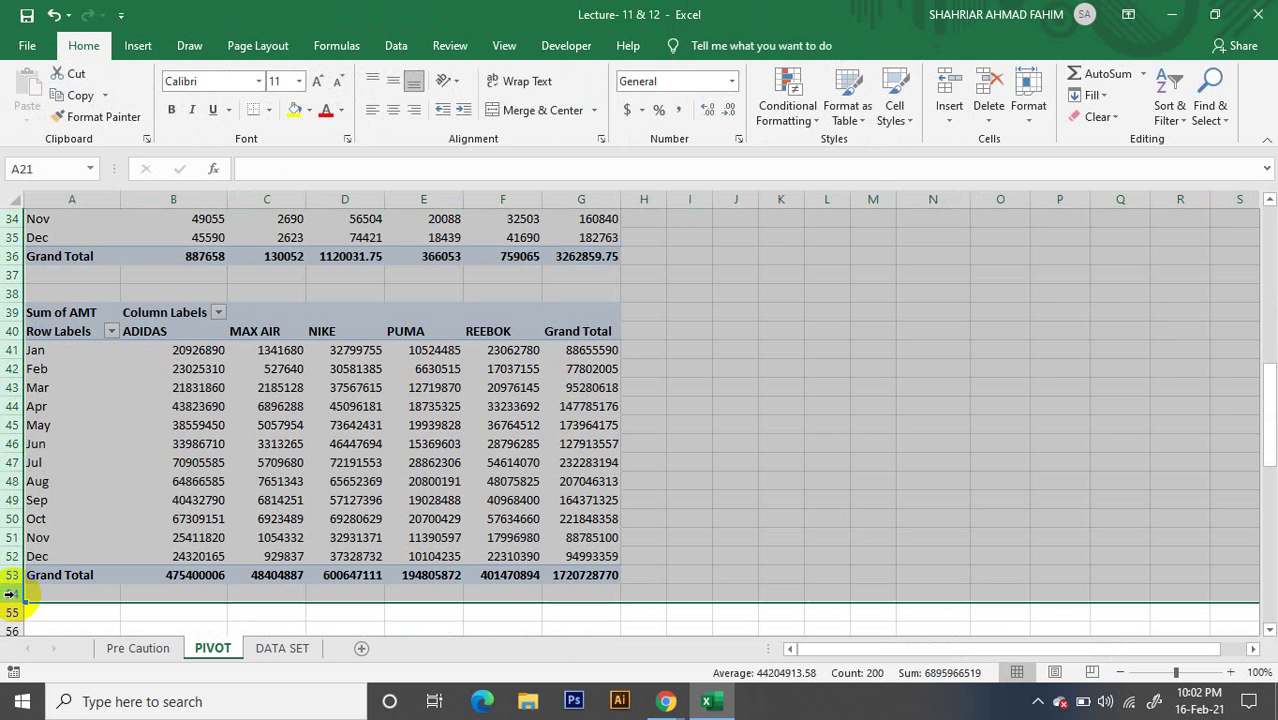
{"action": "key", "text": "Delete"}
{"action": "scroll", "coordinate": [10, 594], "scroll_direction": "up", "scroll_amount": 8}
{"action": "left_click", "coordinate": [330, 328]}
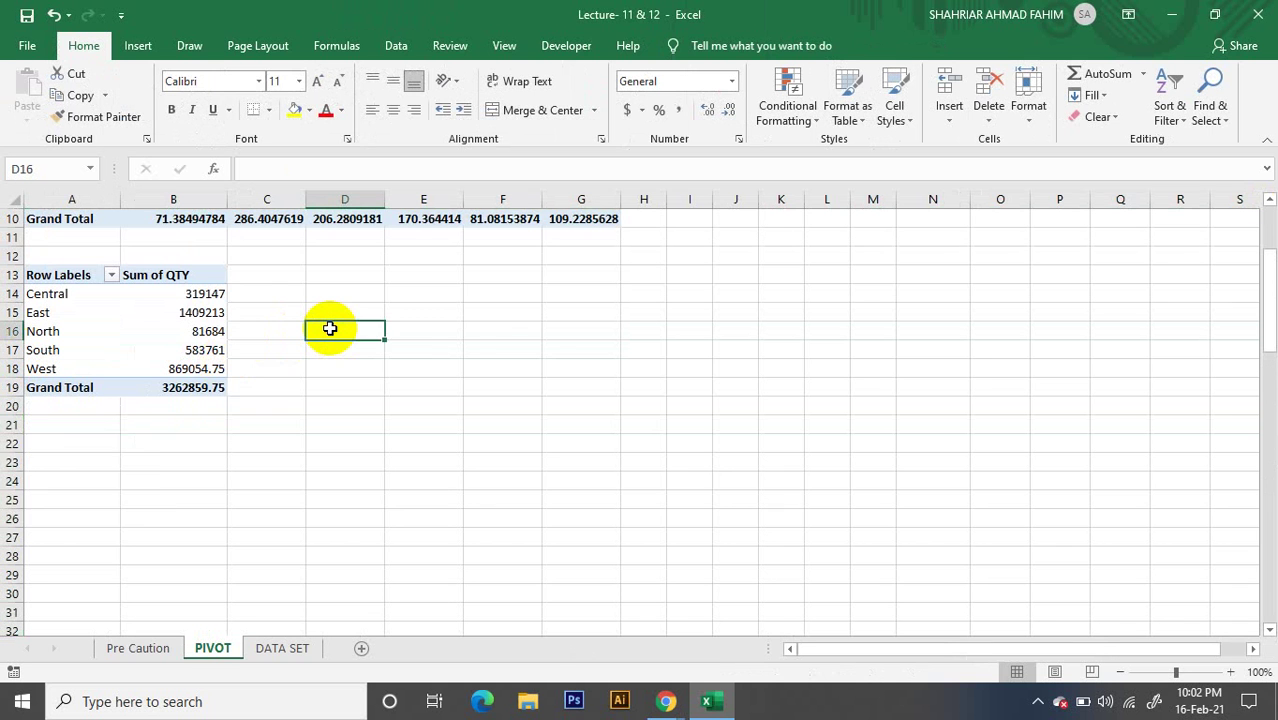
Remove the YEAR field from the filters of the Average of QTY PivotTable
{"action": "scroll", "coordinate": [330, 328], "scroll_direction": "up", "scroll_amount": 3}
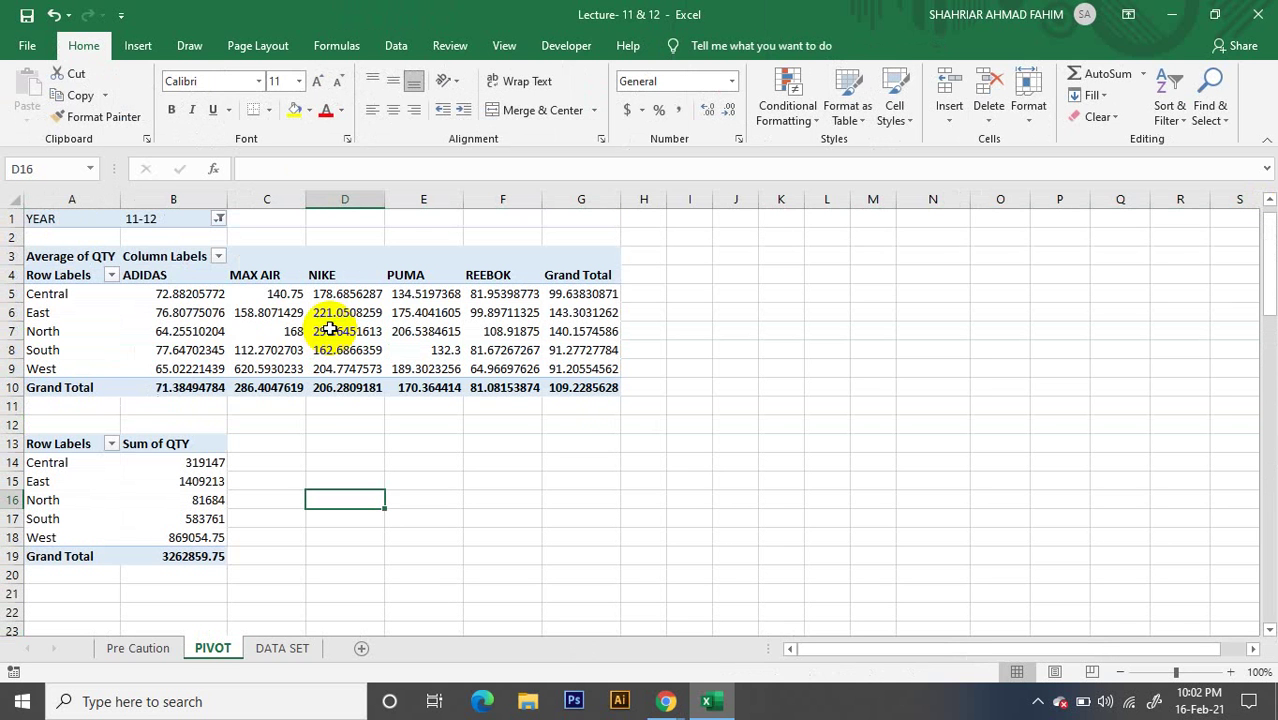
{"action": "left_click", "coordinate": [150, 276]}
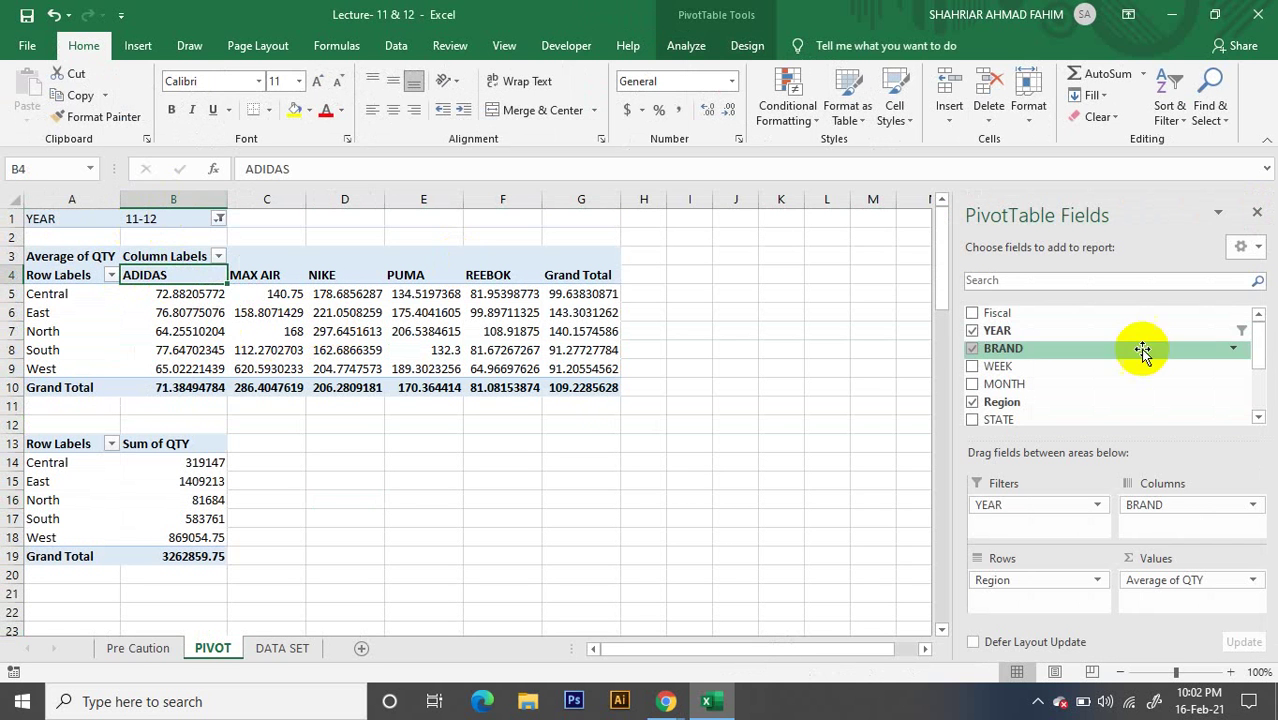
{"action": "left_click_drag", "start_coordinate": [1061, 506], "coordinate": [591, 409]}
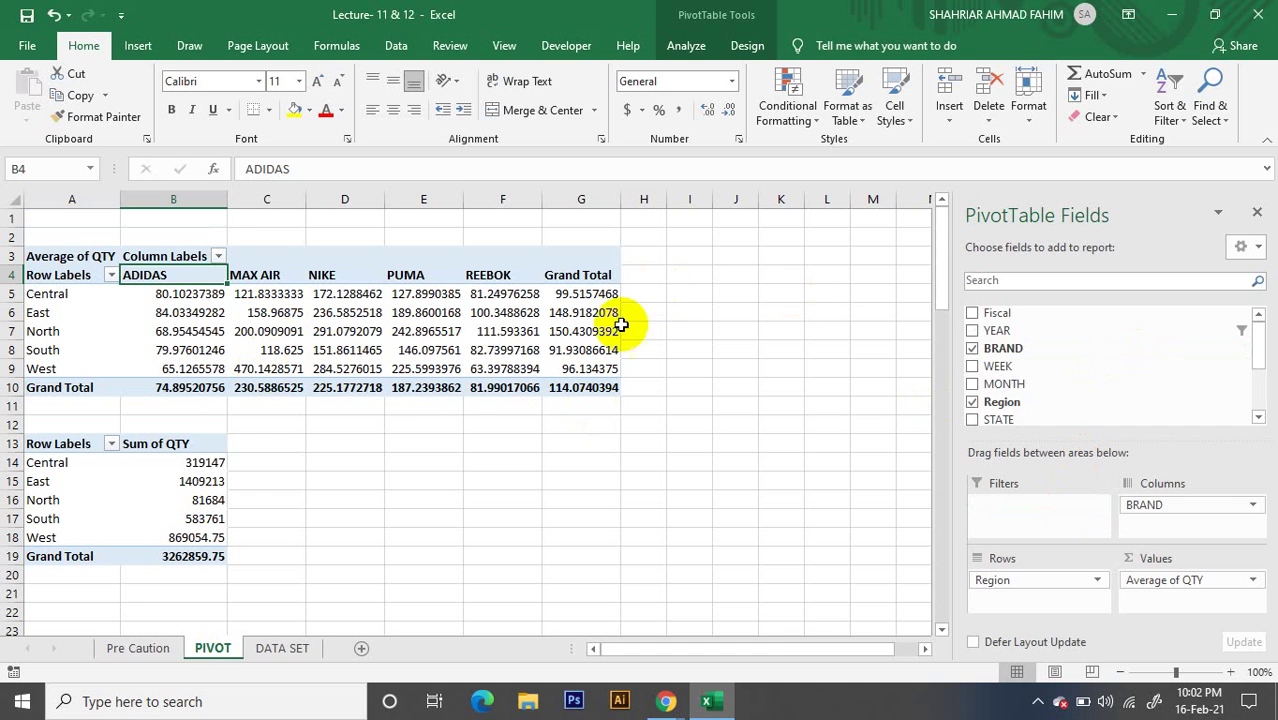
{"action": "left_click", "coordinate": [418, 515]}
{"action": "scroll", "coordinate": [108, 434], "scroll_direction": "down", "scroll_amount": 1}
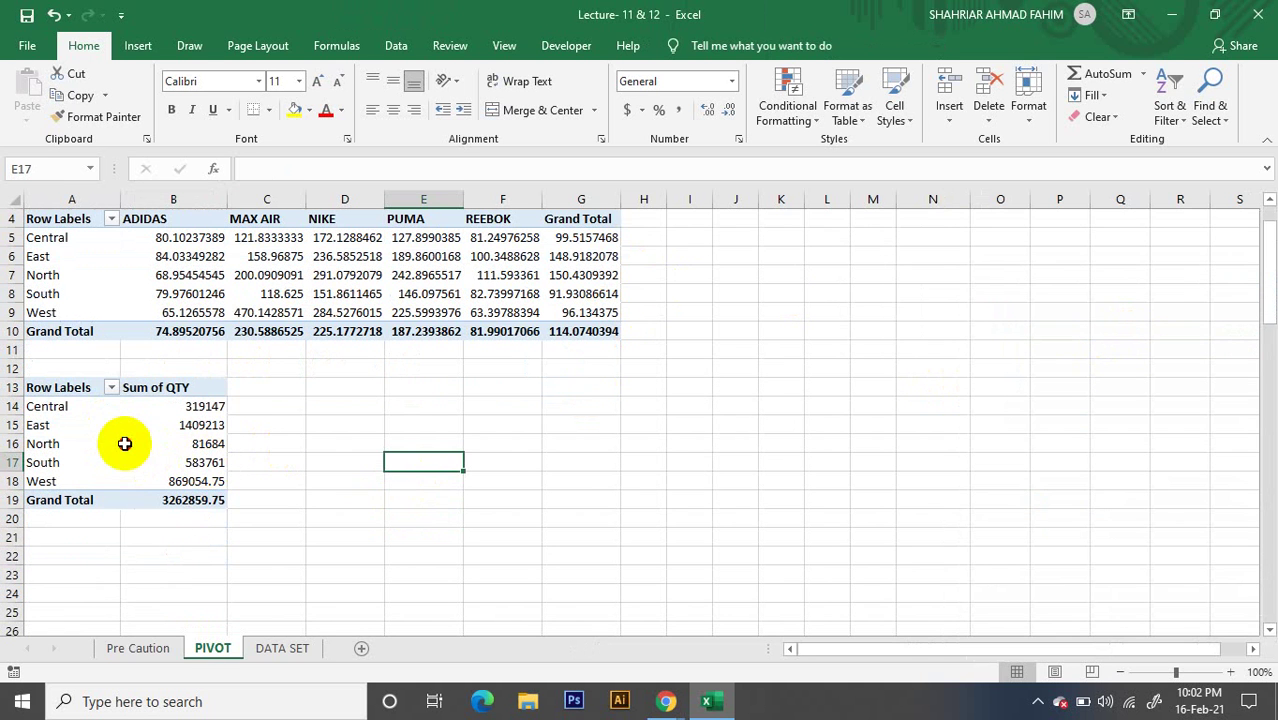
{"action": "left_click", "coordinate": [124, 443]}
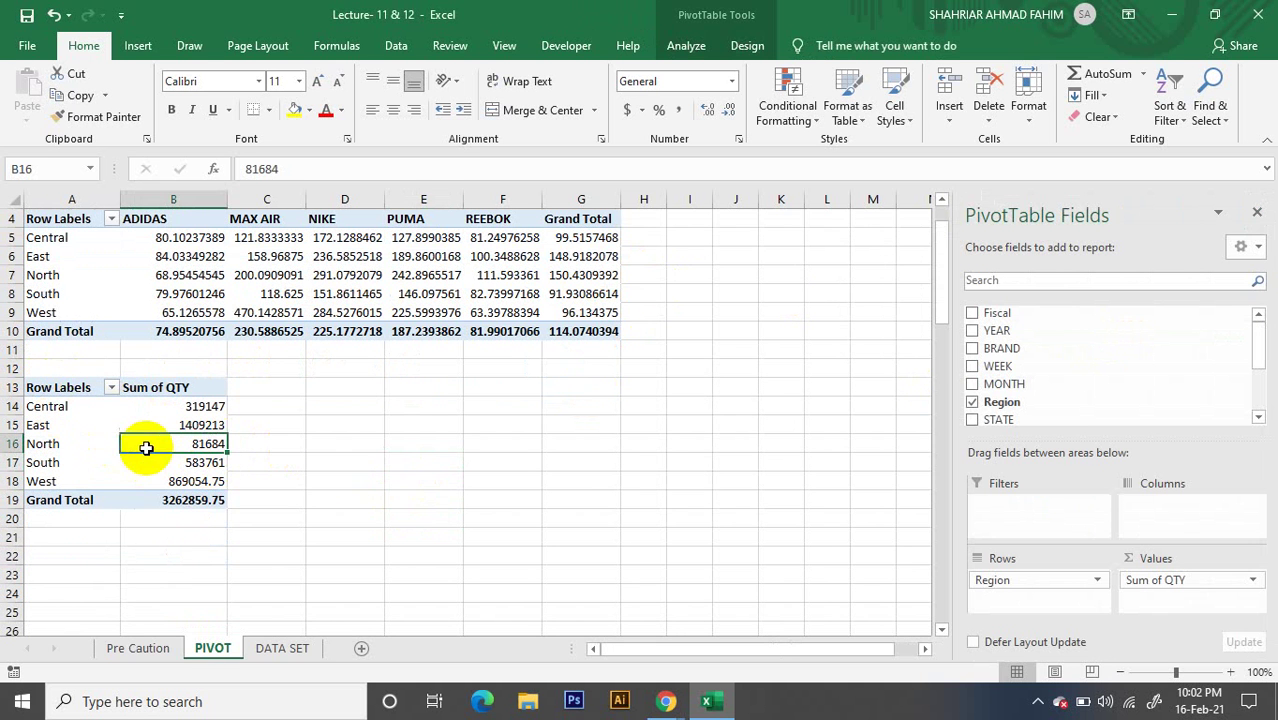
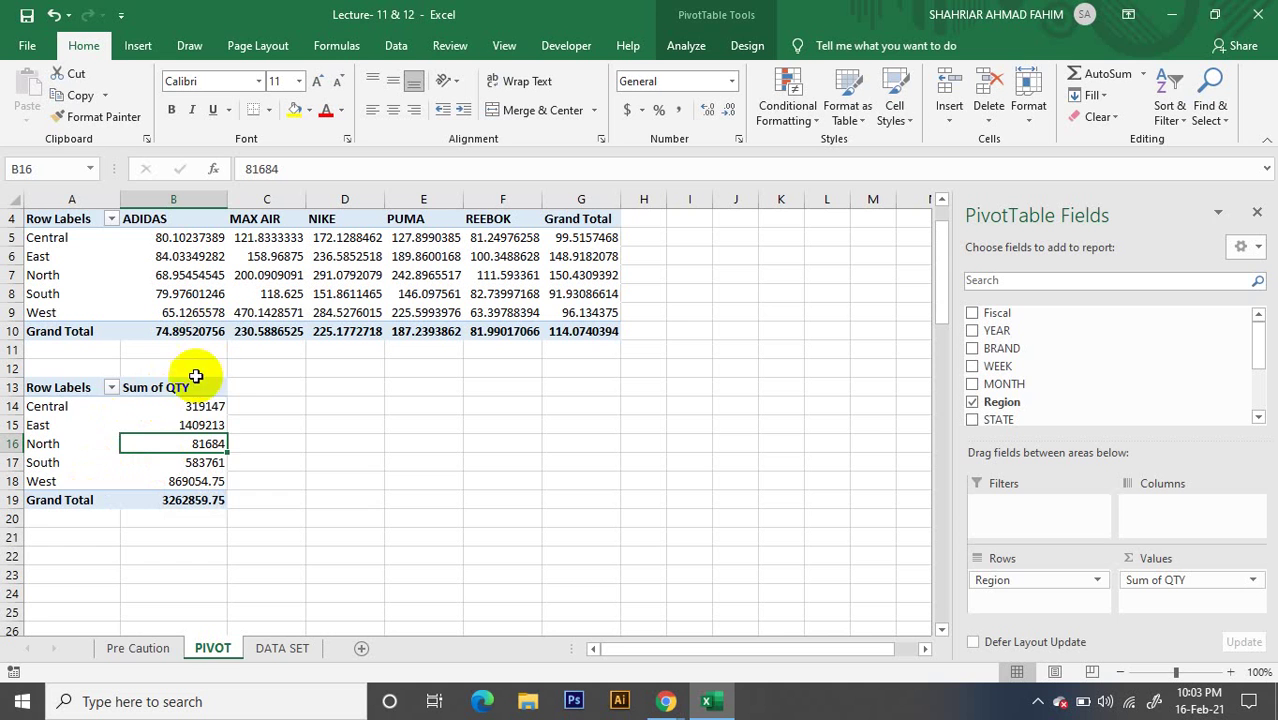
{"action": "left_click", "coordinate": [215, 481]}
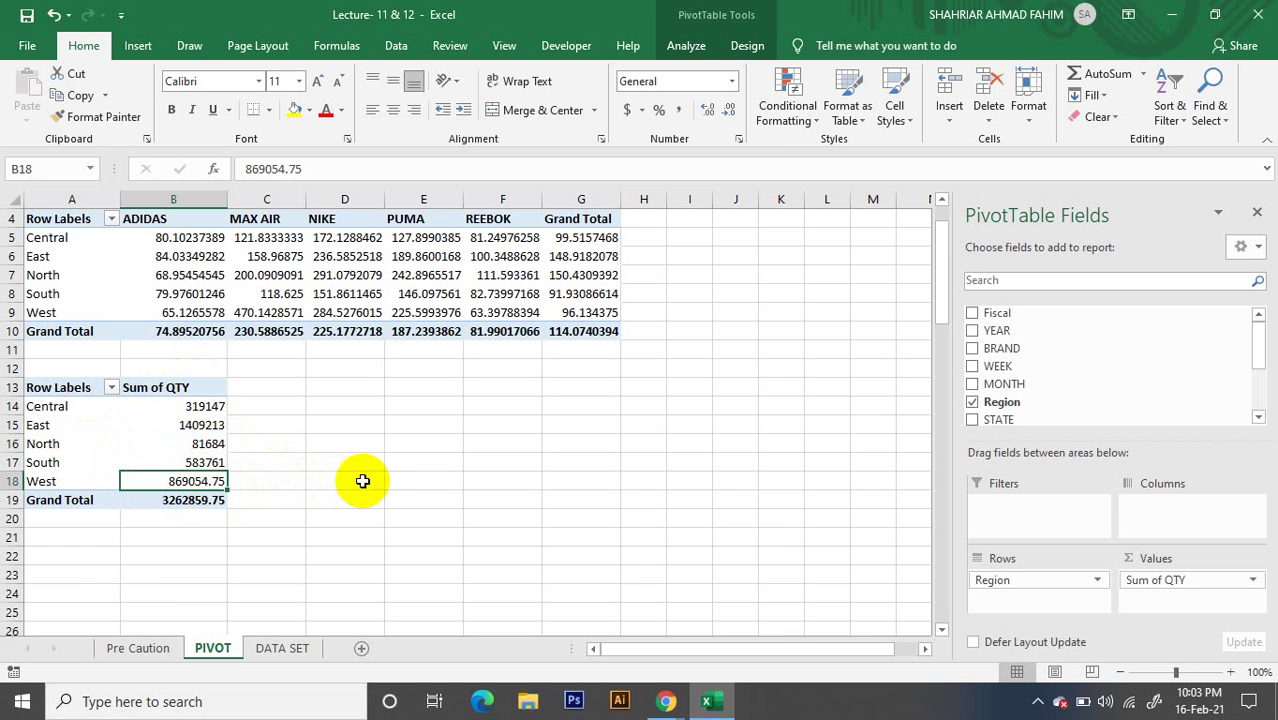
{"action": "left_click", "coordinate": [262, 409]}
{"action": "left_click", "coordinate": [45, 387]}
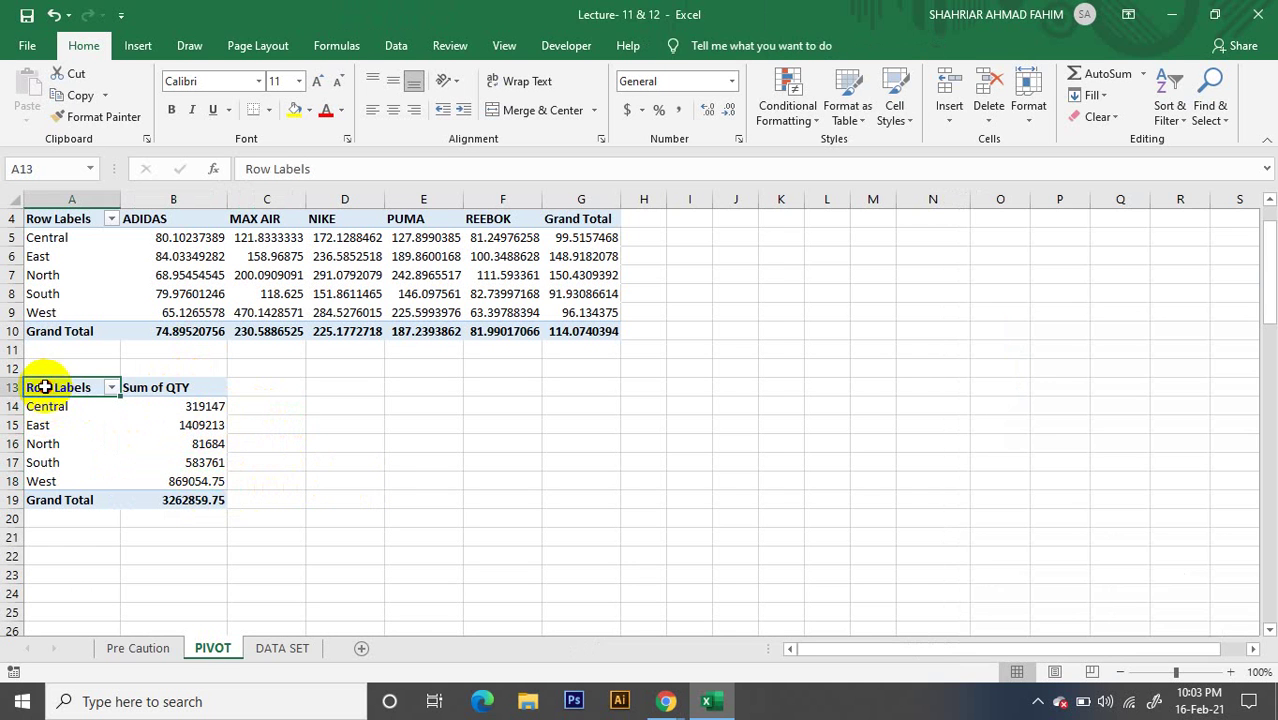
{"action": "left_click_drag", "start_coordinate": [45, 387], "coordinate": [194, 480]}
Insert a doughnut PivotChart based on the whole Region-only Sum of QTY PivotTable
{"action": "left_click", "coordinate": [161, 447]}
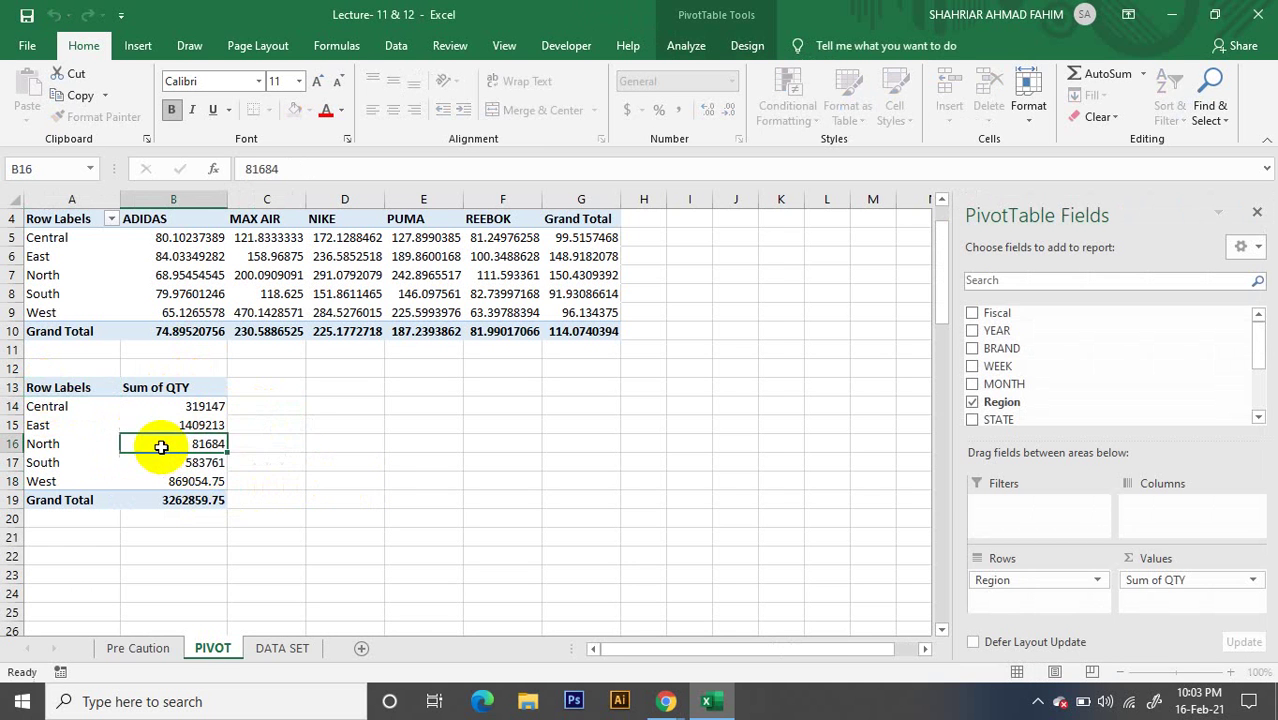
{"action": "key", "text": "ctrl+a"}
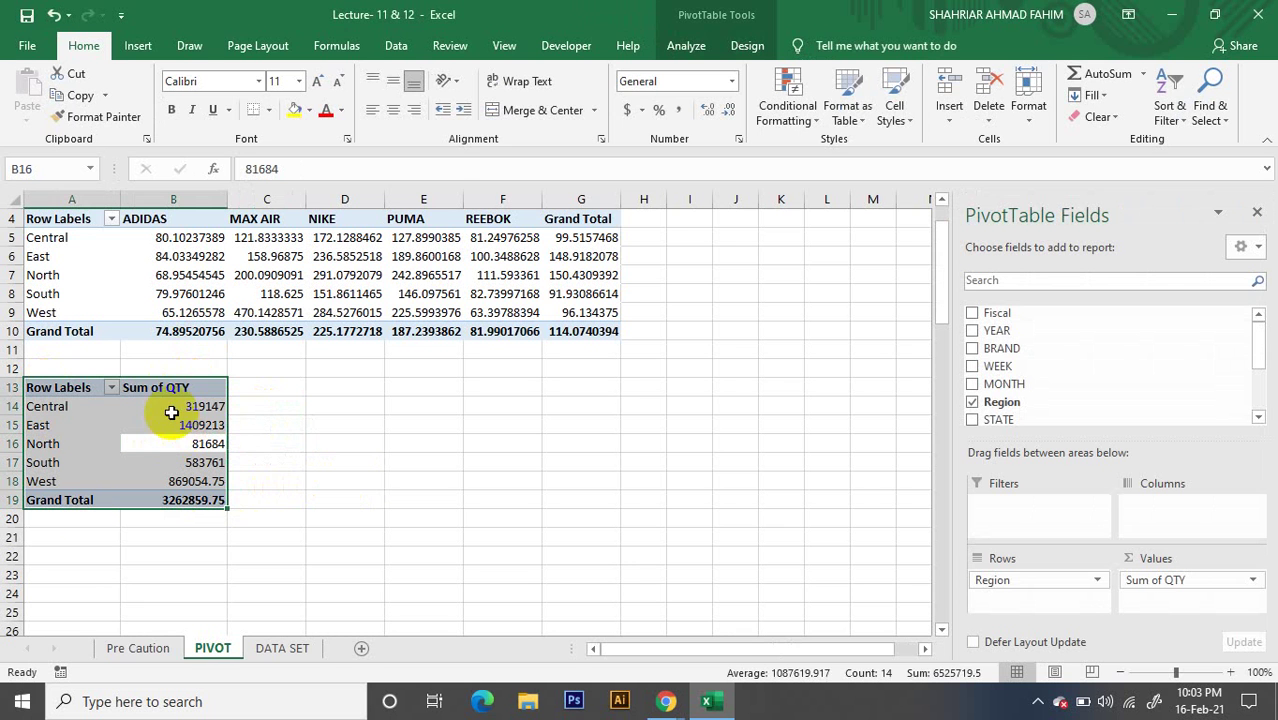
{"action": "left_click", "coordinate": [685, 47]}
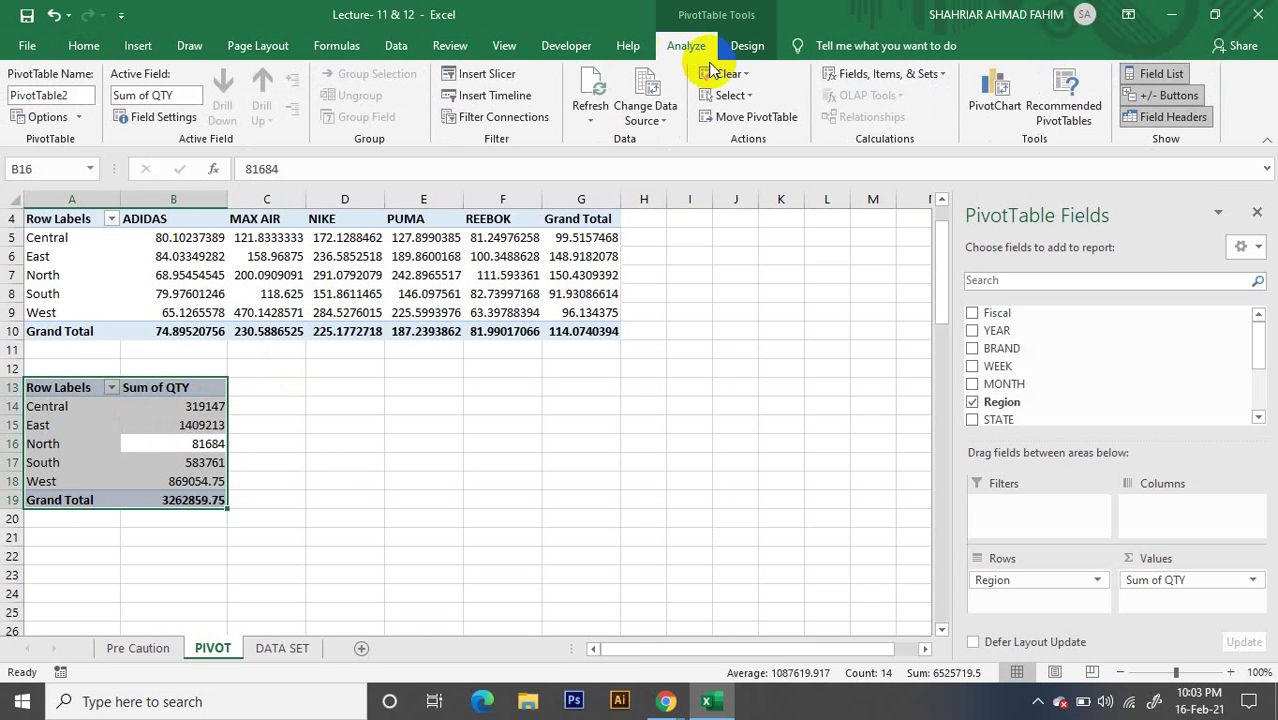
{"action": "left_click", "coordinate": [987, 107]}
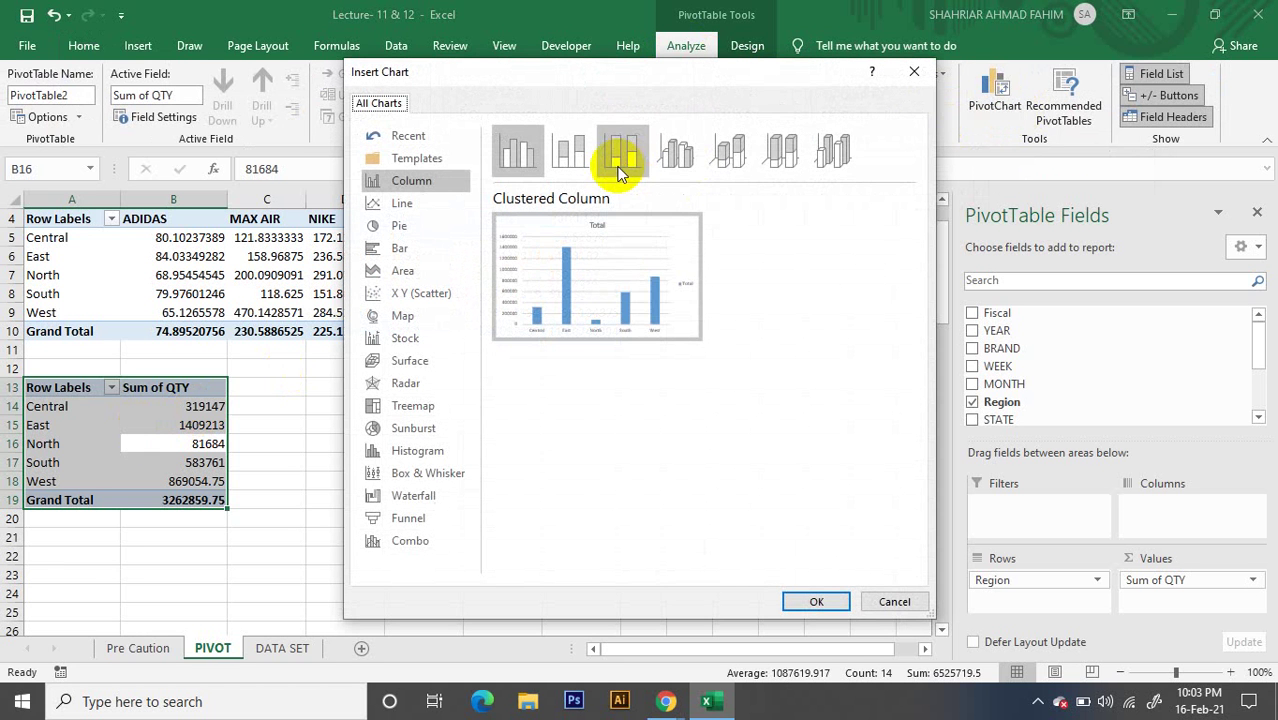
{"action": "left_click", "coordinate": [417, 231]}
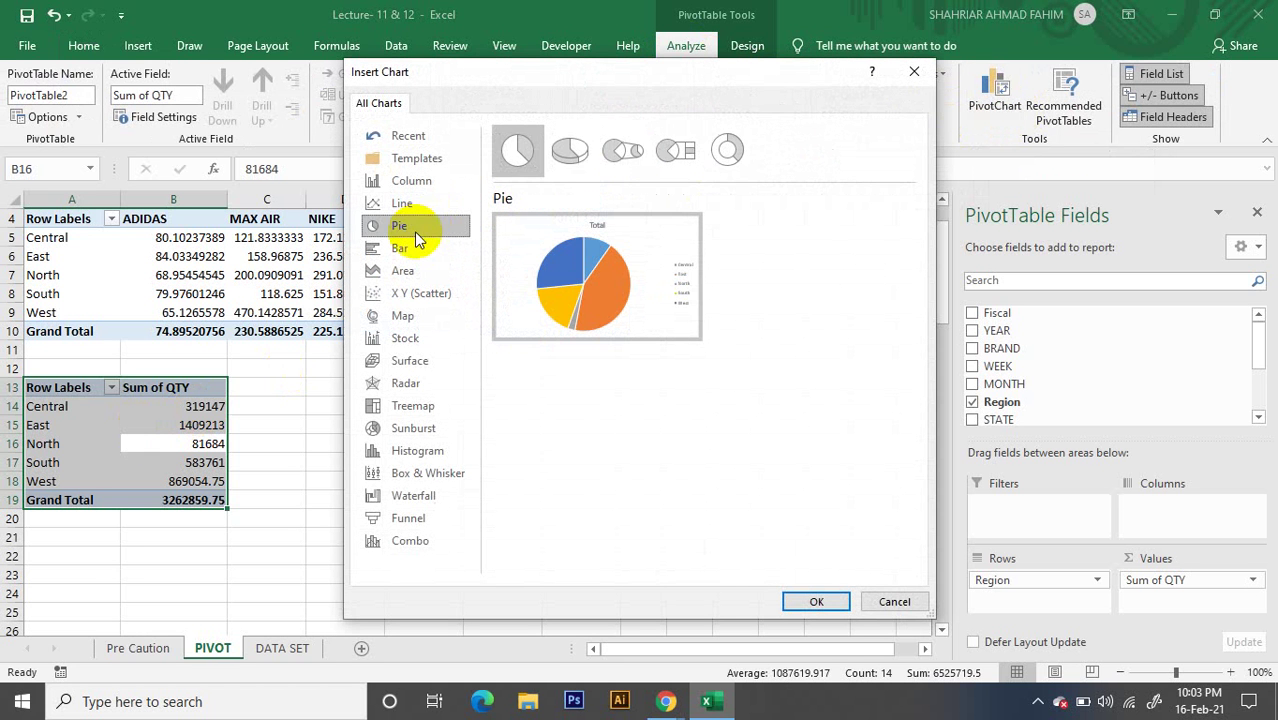
{"action": "left_click", "coordinate": [736, 152]}
{"action": "mouse_move", "coordinate": [621, 236]}
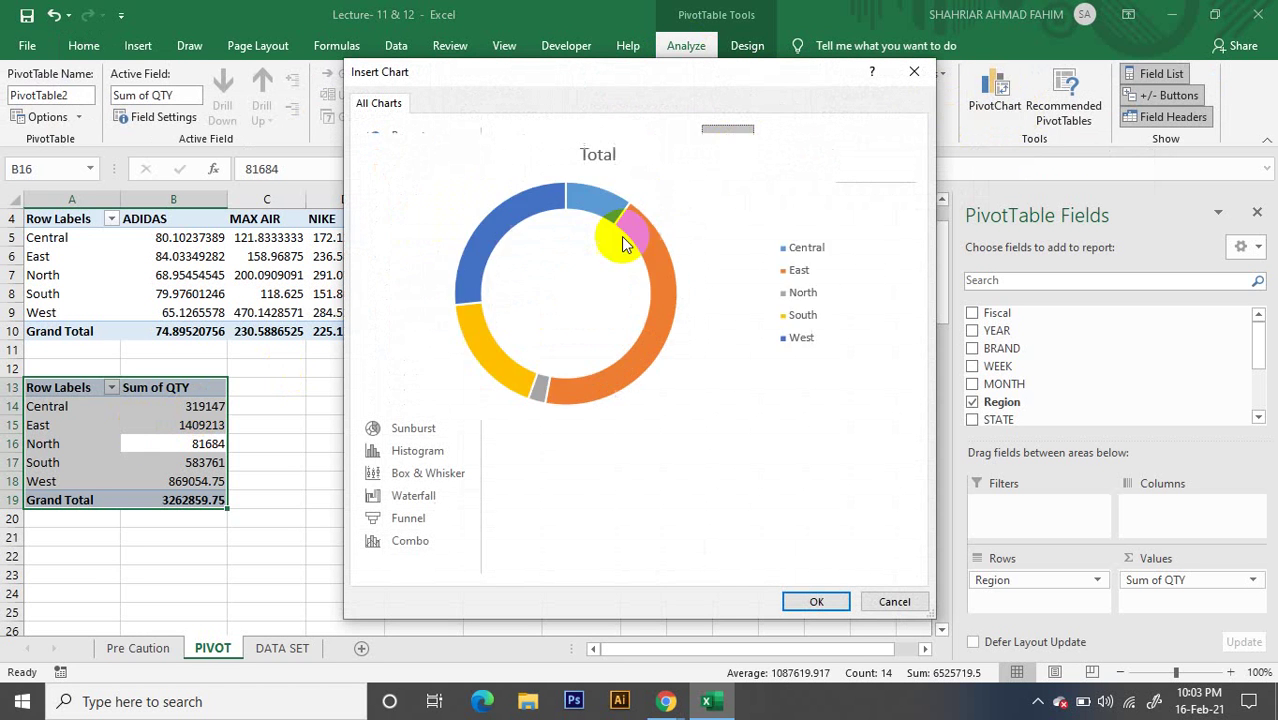
{"action": "left_click", "coordinate": [815, 601]}
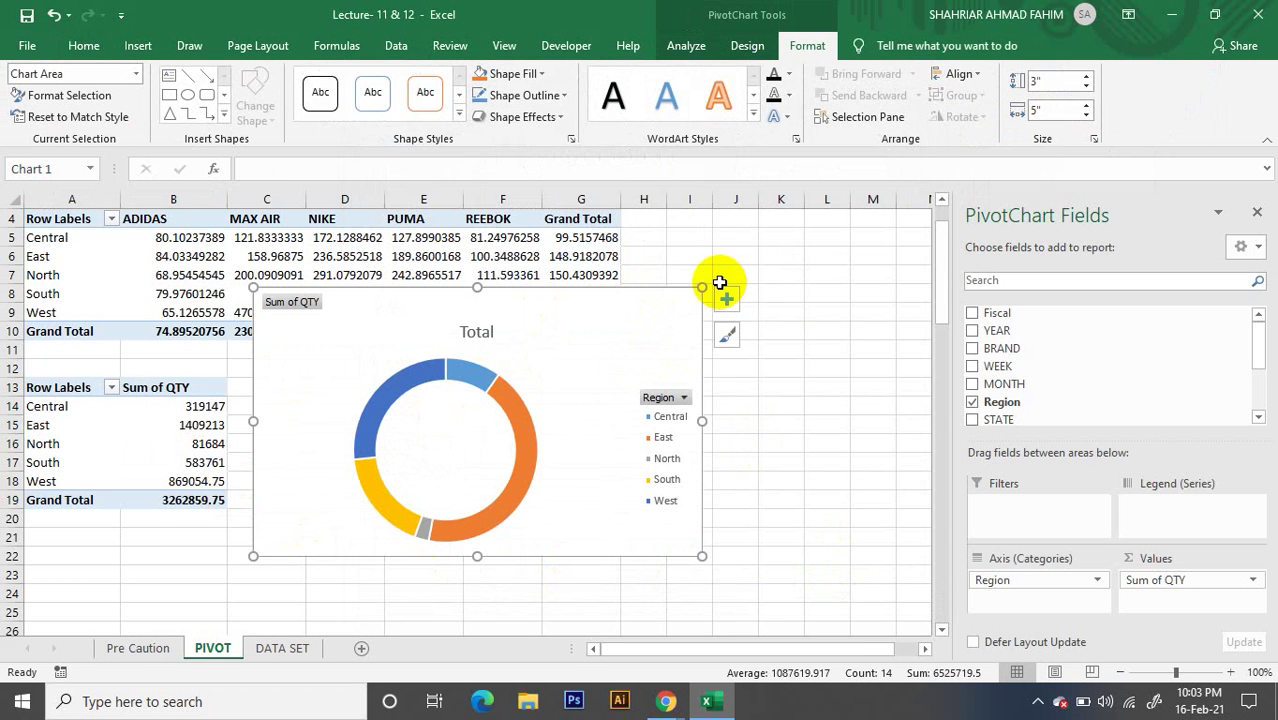
Shrink the doughnut PivotChart to about 2.27" high by 3.78" wide and place it beside the Region-only PivotTable
{"action": "left_click_drag", "start_coordinate": [703, 288], "coordinate": [593, 352]}
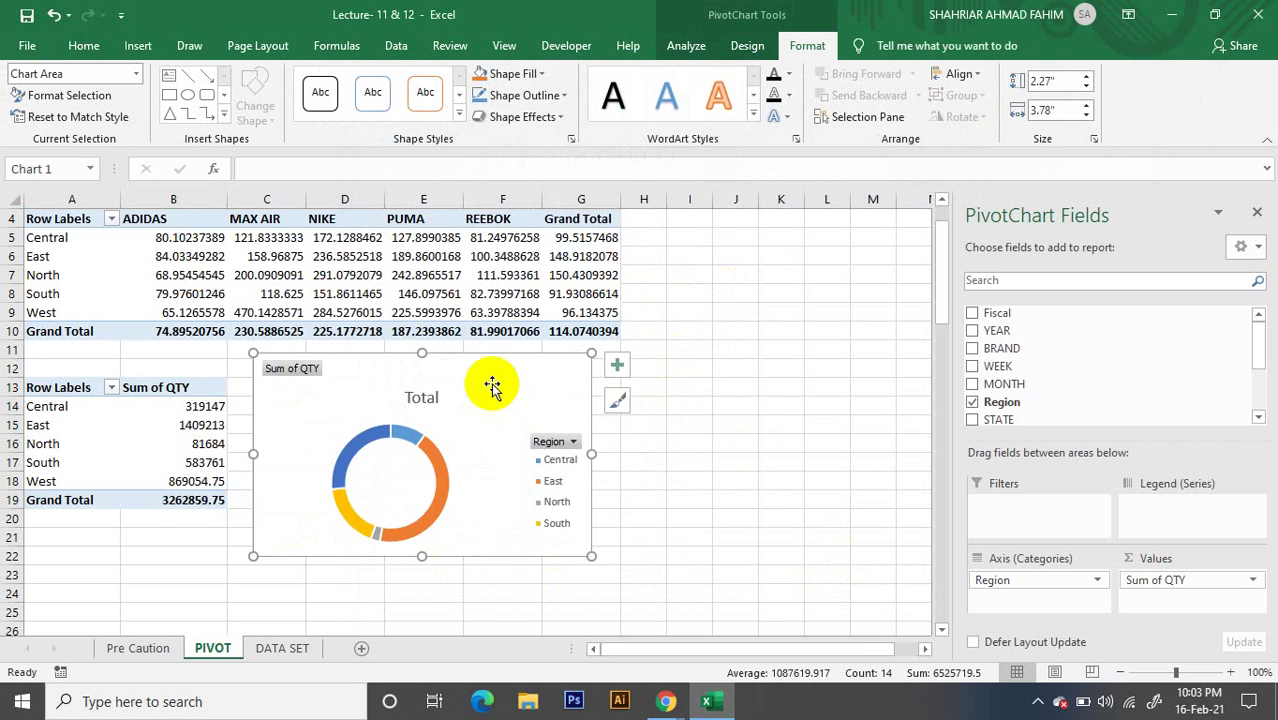
{"action": "left_click_drag", "start_coordinate": [491, 384], "coordinate": [547, 390]}
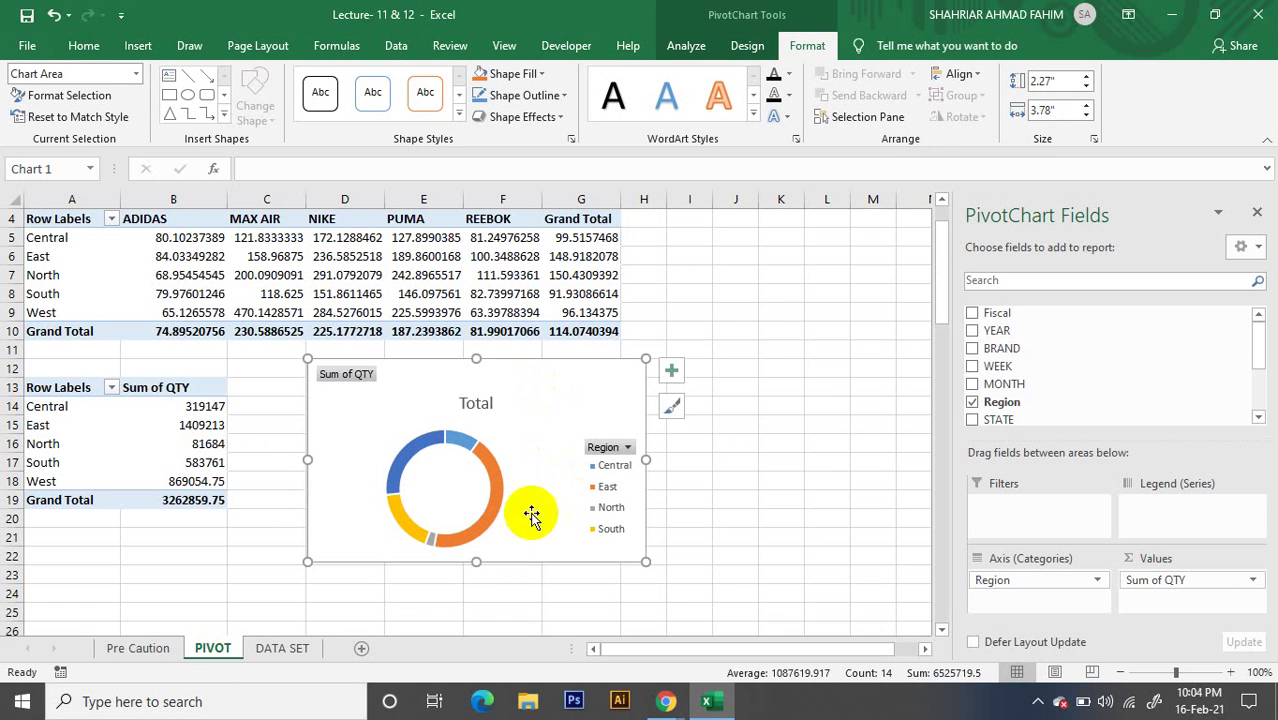
{"action": "left_click_drag", "start_coordinate": [476, 565], "coordinate": [483, 567]}
{"action": "left_click", "coordinate": [780, 407]}
Insert a clustered column PivotChart based on the whole Average of QTY by Region and BRAND PivotTable
{"action": "scroll", "coordinate": [630, 395], "scroll_direction": "up", "scroll_amount": 1}
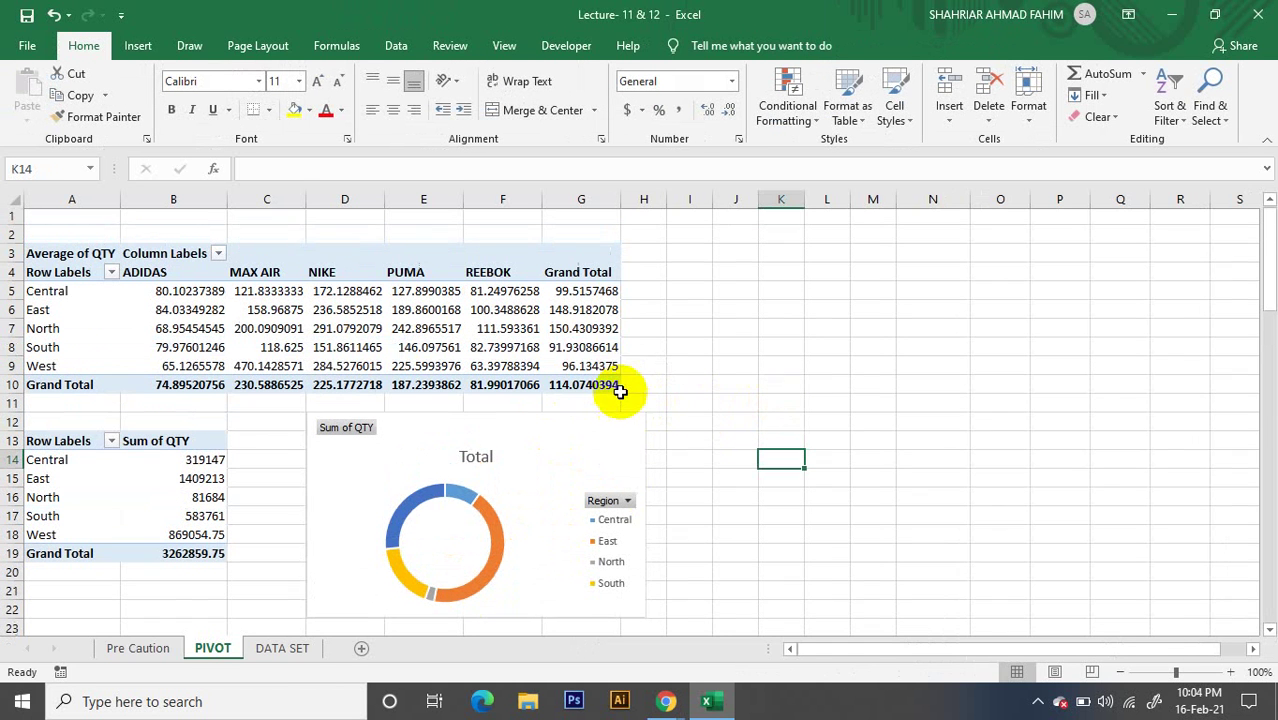
{"action": "left_click", "coordinate": [270, 331]}
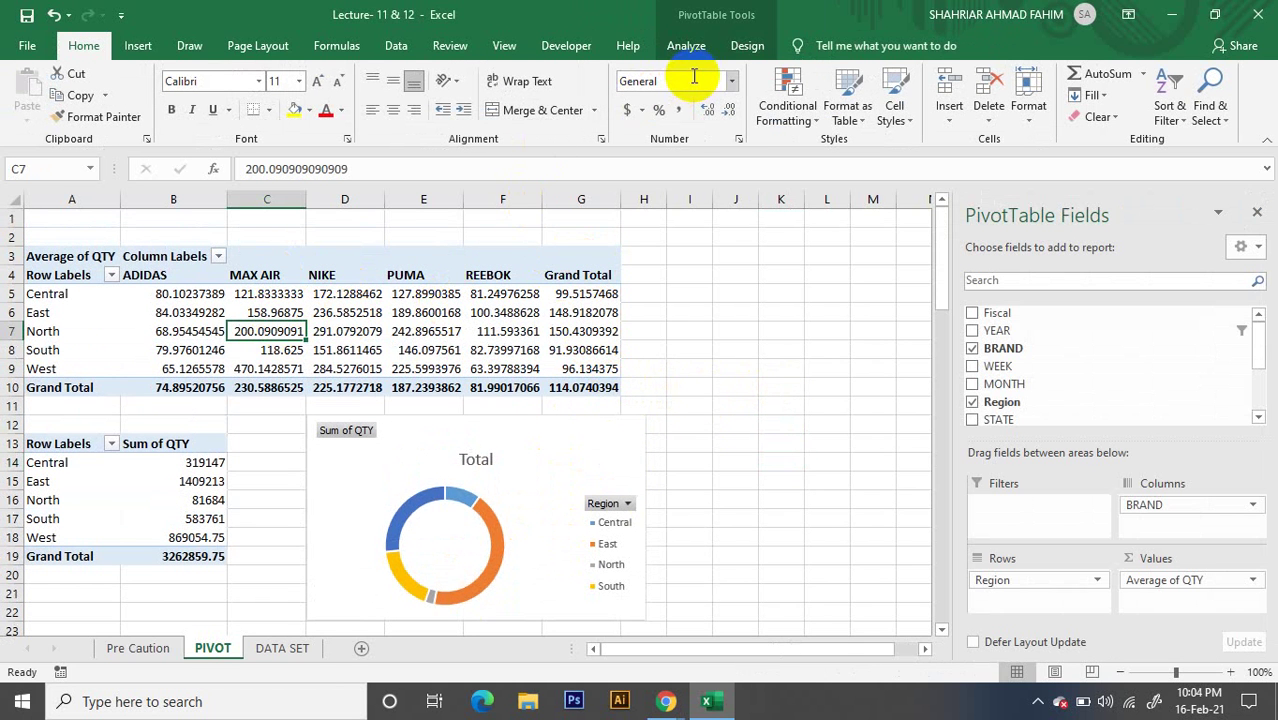
{"action": "key", "text": "ctrl+a"}
{"action": "left_click", "coordinate": [700, 46]}
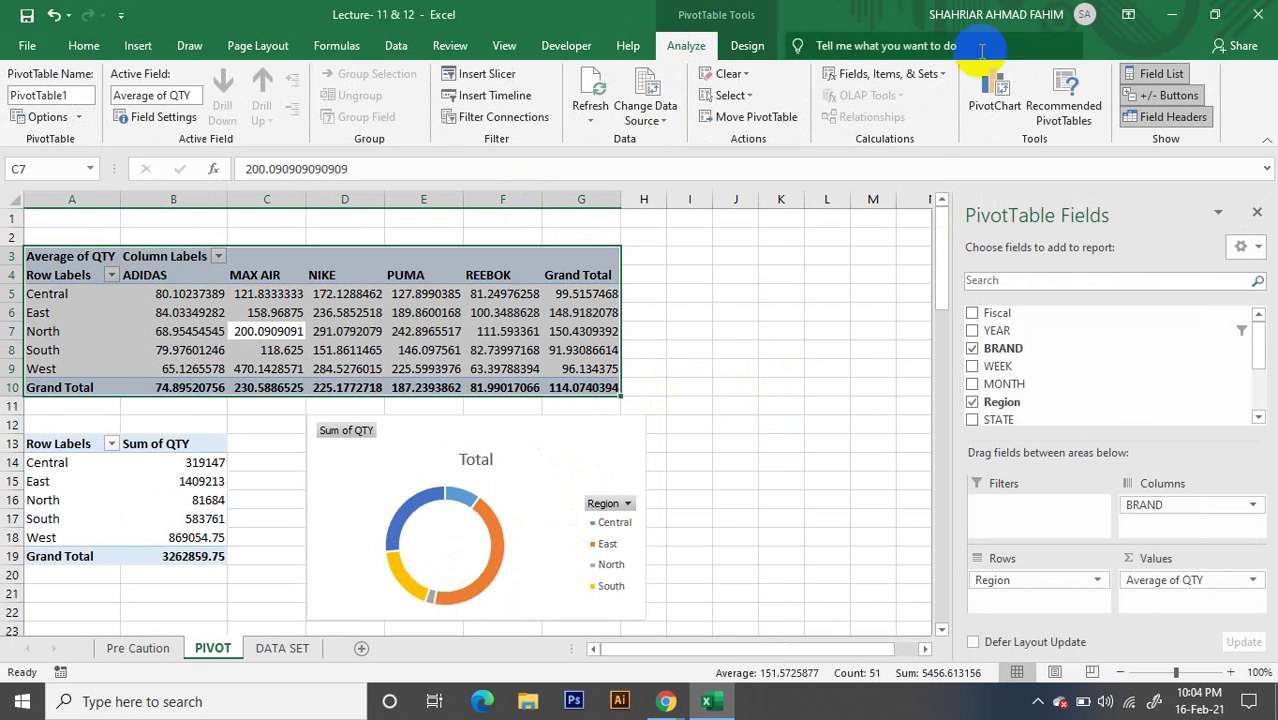
{"action": "left_click", "coordinate": [990, 120]}
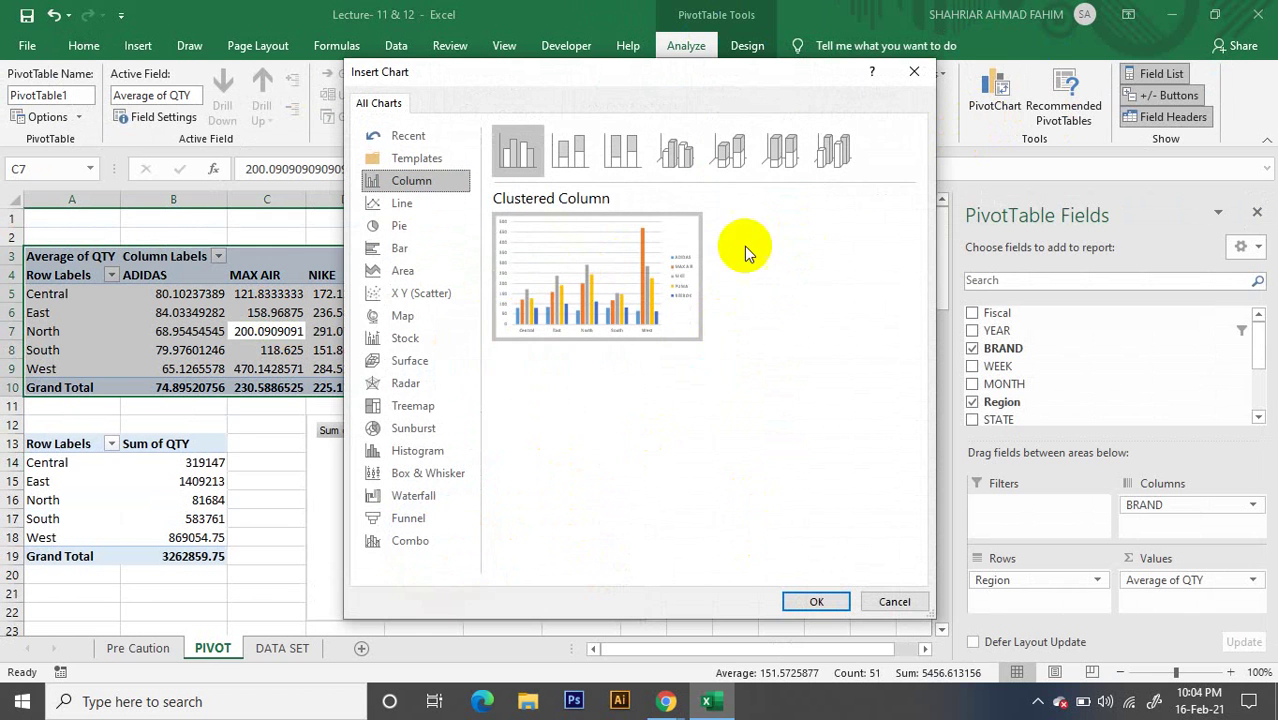
{"action": "left_click", "coordinate": [817, 602]}
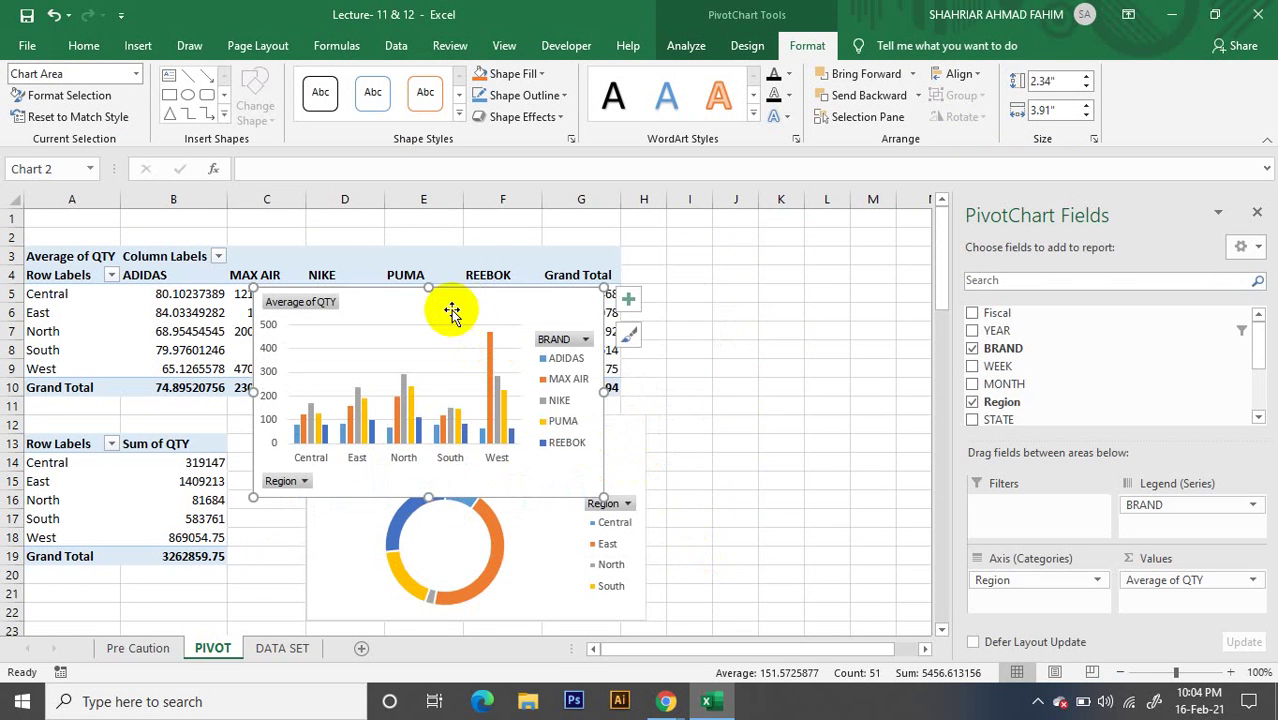
Hide the field list, then shrink the column PivotChart to about 2.05" by 3.42" and place it beside the Average of QTY PivotTable
{"action": "left_click_drag", "start_coordinate": [451, 314], "coordinate": [842, 211]}
{"action": "key", "text": "ctrl+z"}
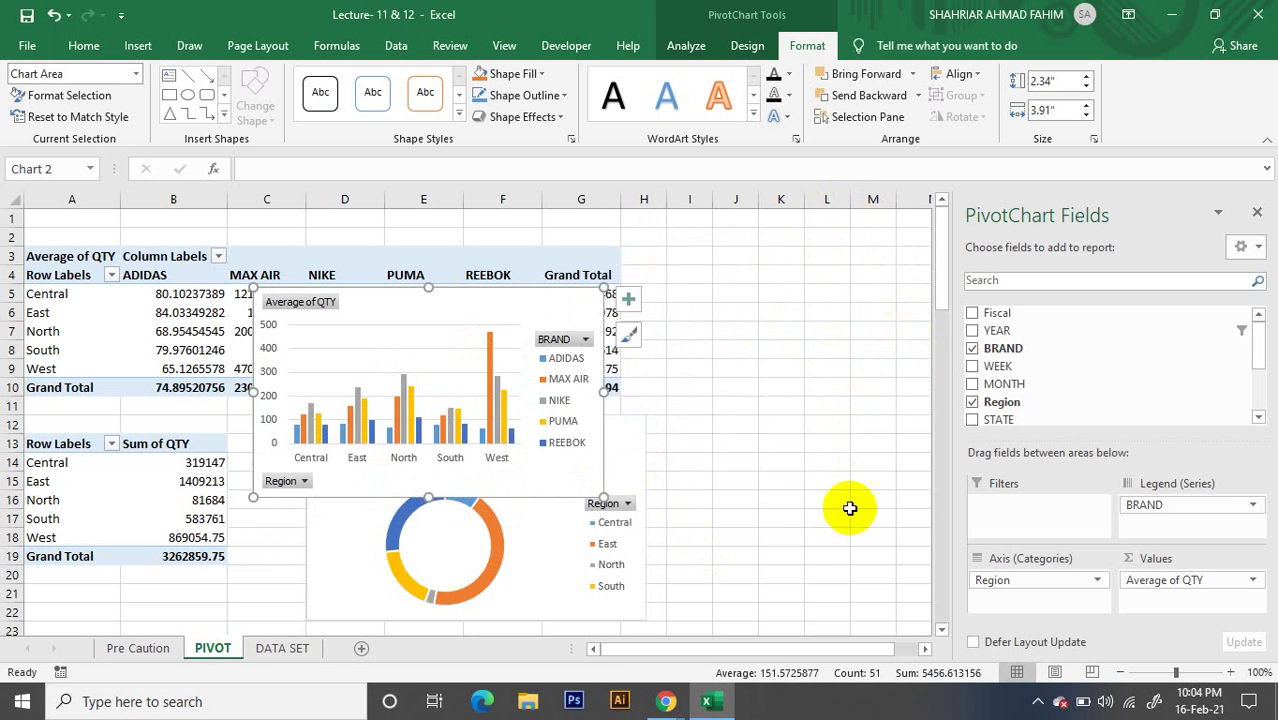
{"action": "left_click", "coordinate": [1255, 213]}
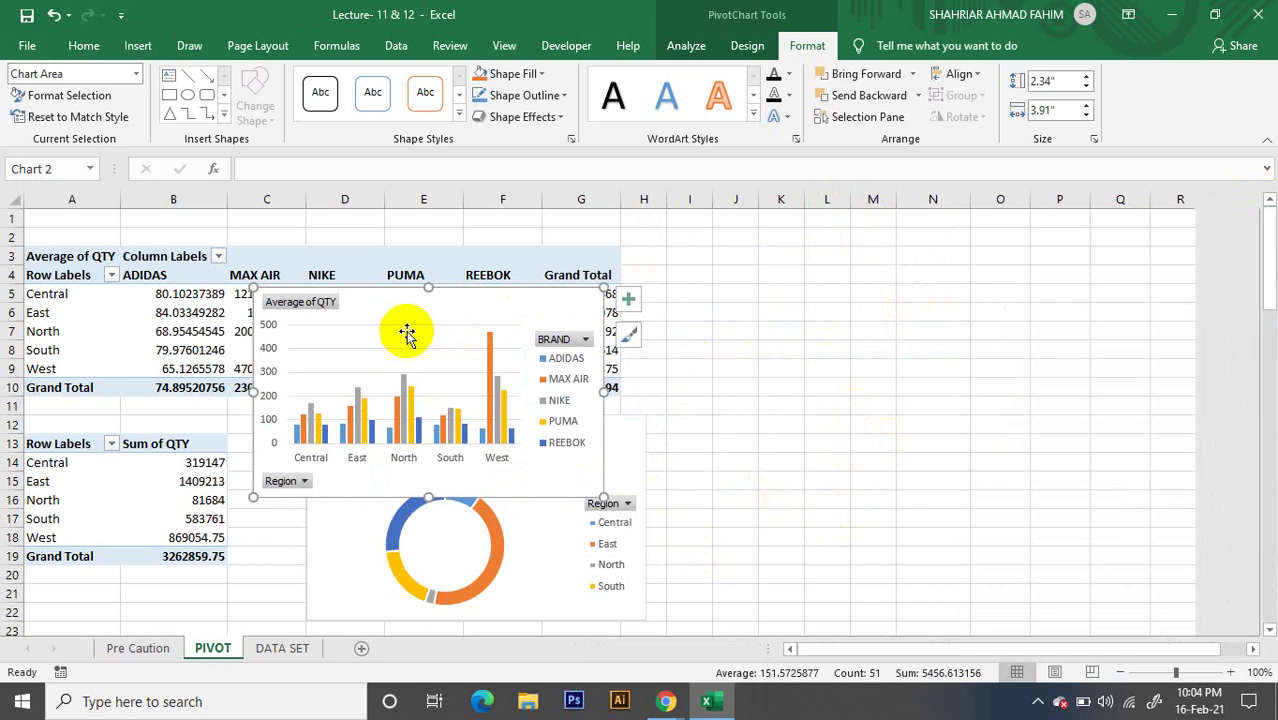
{"action": "left_click_drag", "start_coordinate": [408, 334], "coordinate": [813, 214]}
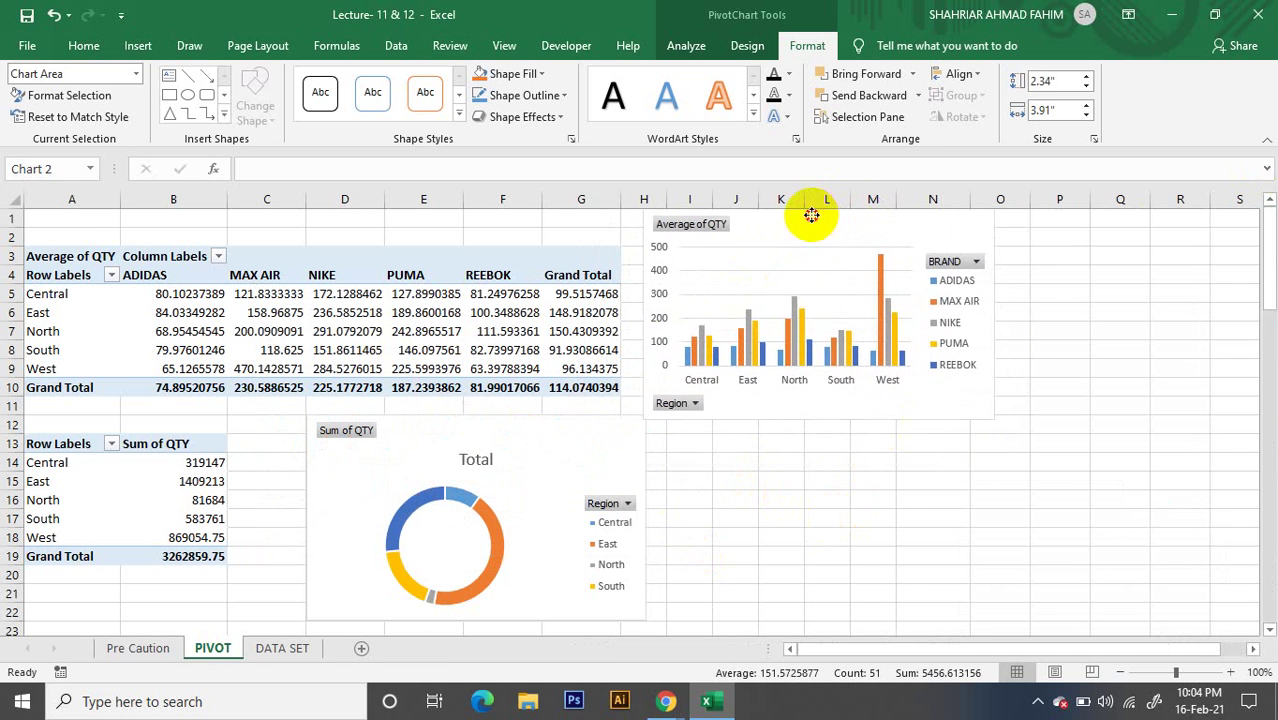
{"action": "left_click_drag", "start_coordinate": [992, 420], "coordinate": [949, 394]}
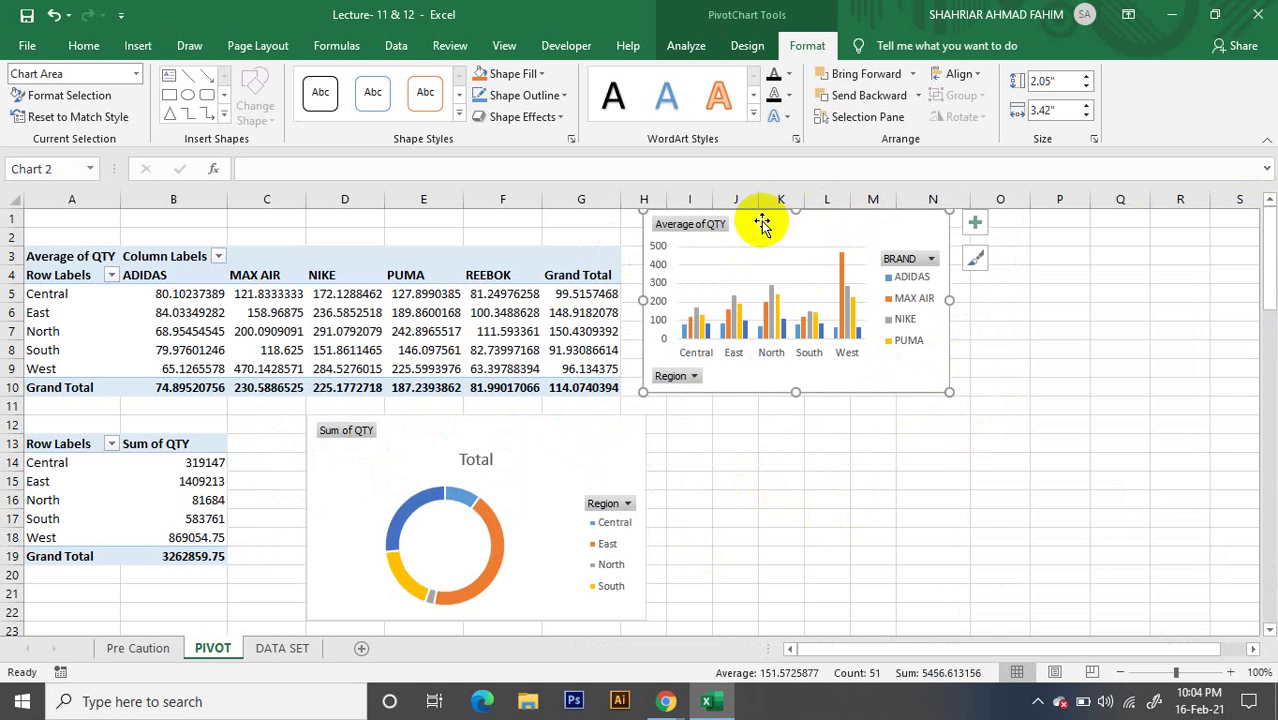
{"action": "left_click_drag", "start_coordinate": [762, 220], "coordinate": [816, 260]}
Shift the doughnut PivotChart slightly down, leaving a wider gap below the Average of QTY PivotTable
{"action": "left_click_drag", "start_coordinate": [429, 436], "coordinate": [424, 455]}
{"action": "left_click", "coordinate": [794, 461]}
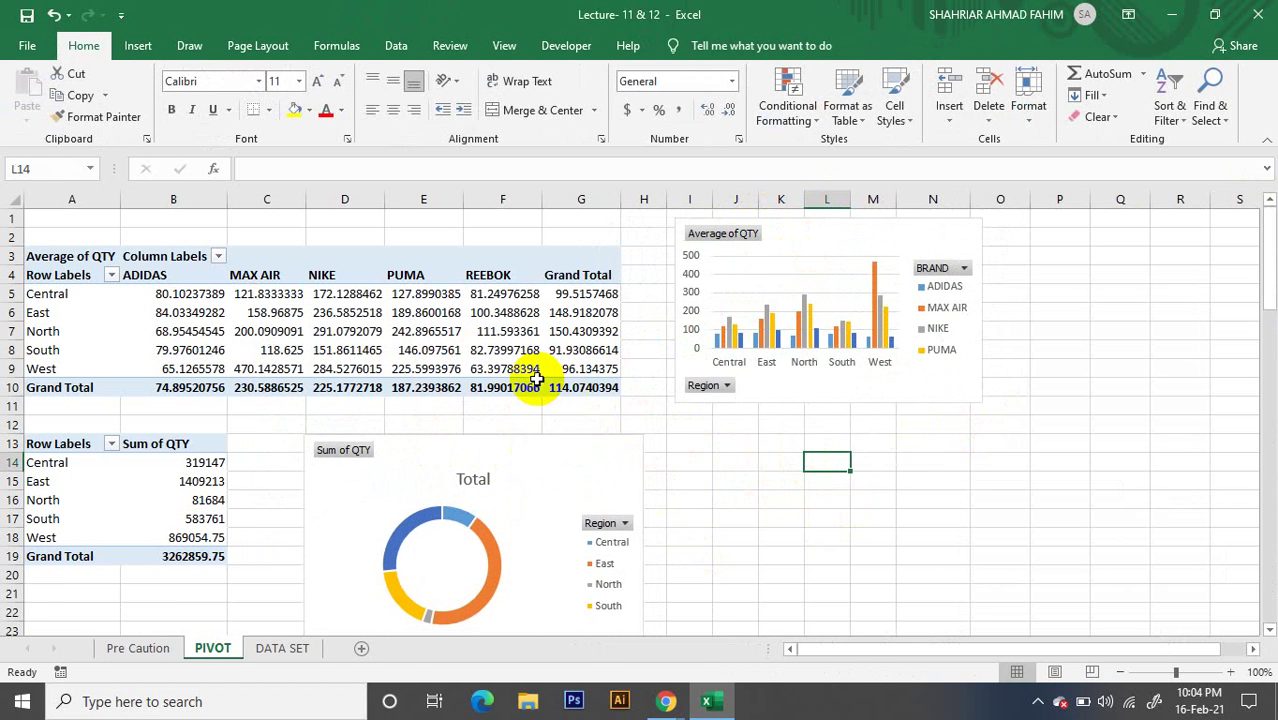
Delete the Average of QTY column PivotChart from the PIVOT worksheet
{"action": "left_click", "coordinate": [759, 261]}
{"action": "left_click", "coordinate": [788, 238]}
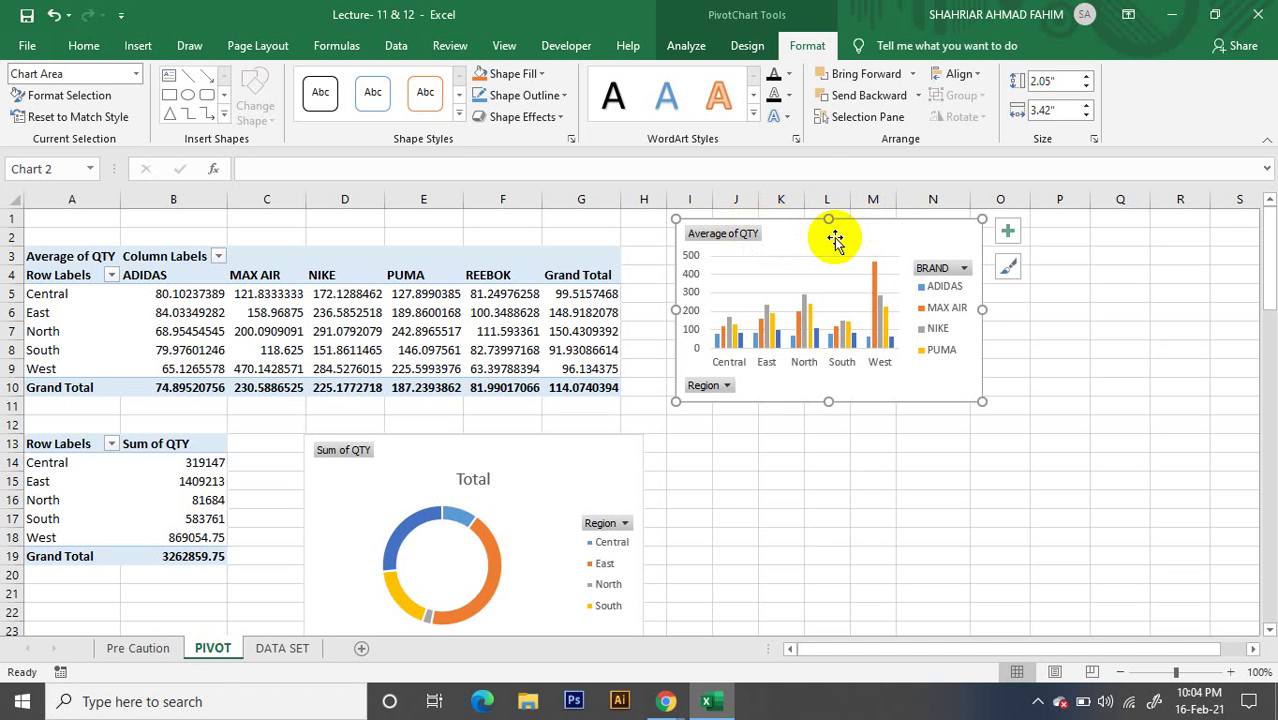
{"action": "key", "text": "Delete"}
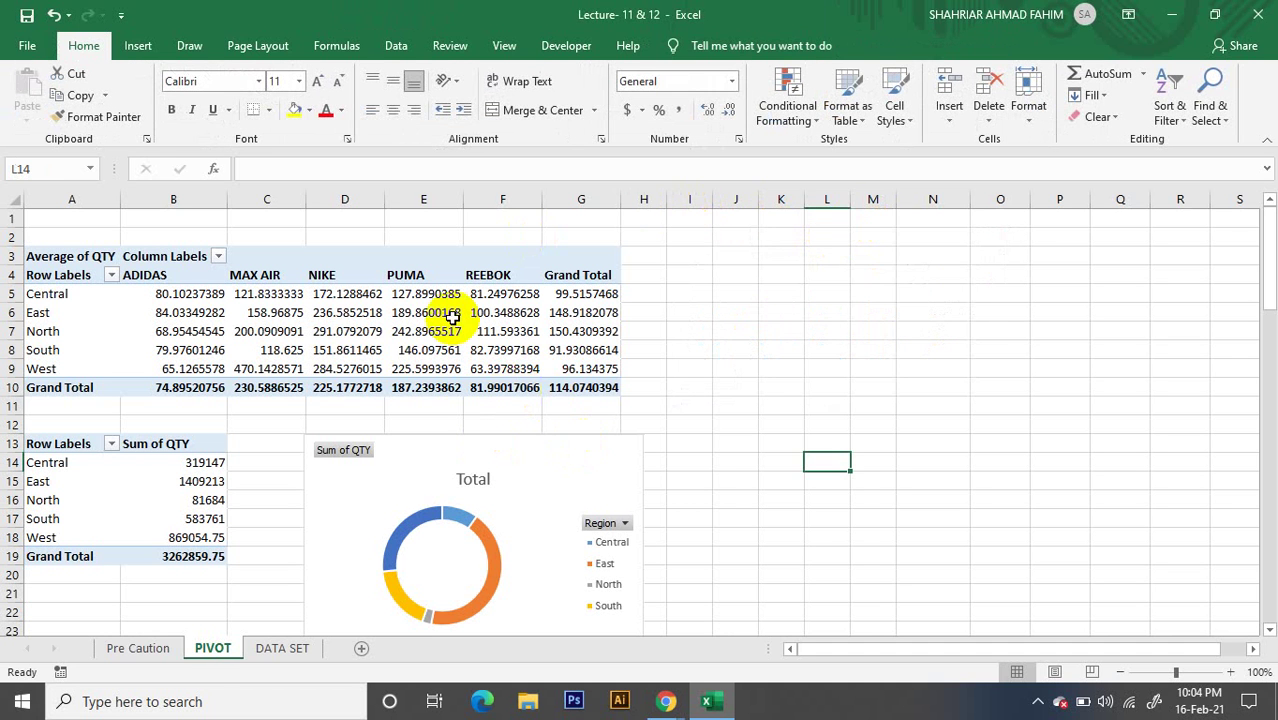
Insert a clustered column PivotChart from the whole Average of QTY by Region and BRAND PivotTable
{"action": "left_click", "coordinate": [378, 313]}
{"action": "key", "text": "ctrl+a"}
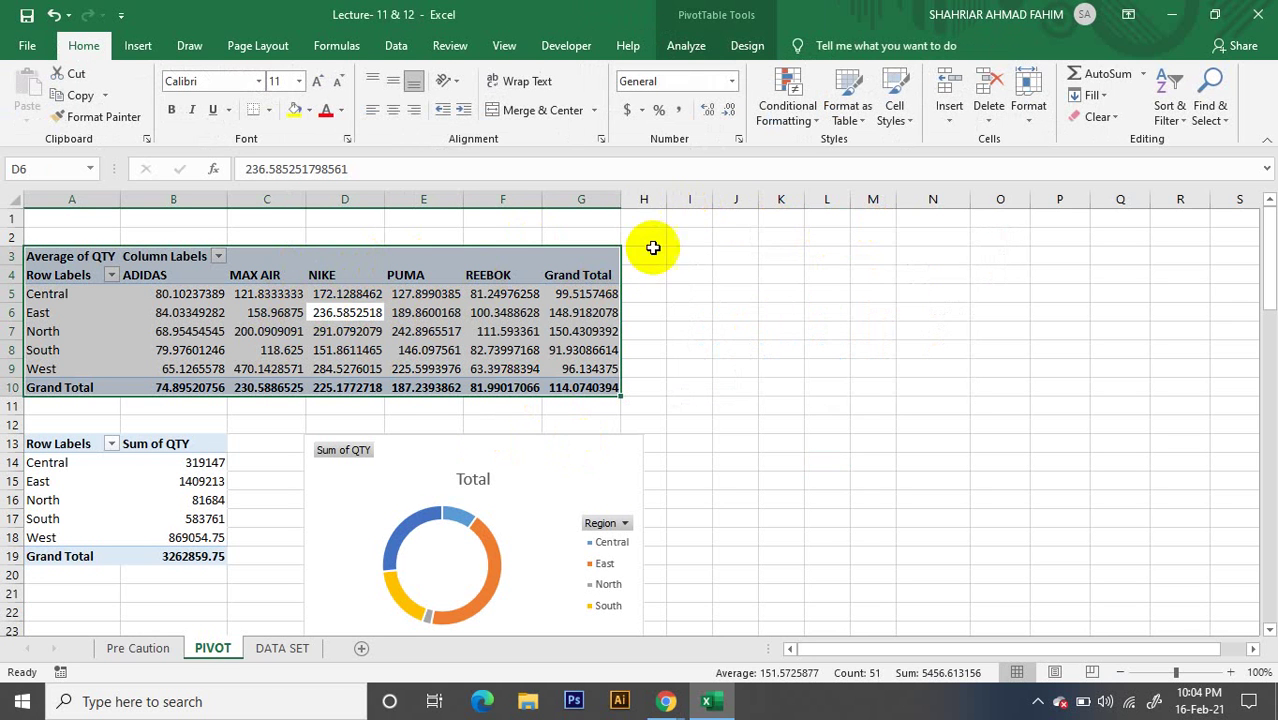
{"action": "left_click", "coordinate": [686, 47]}
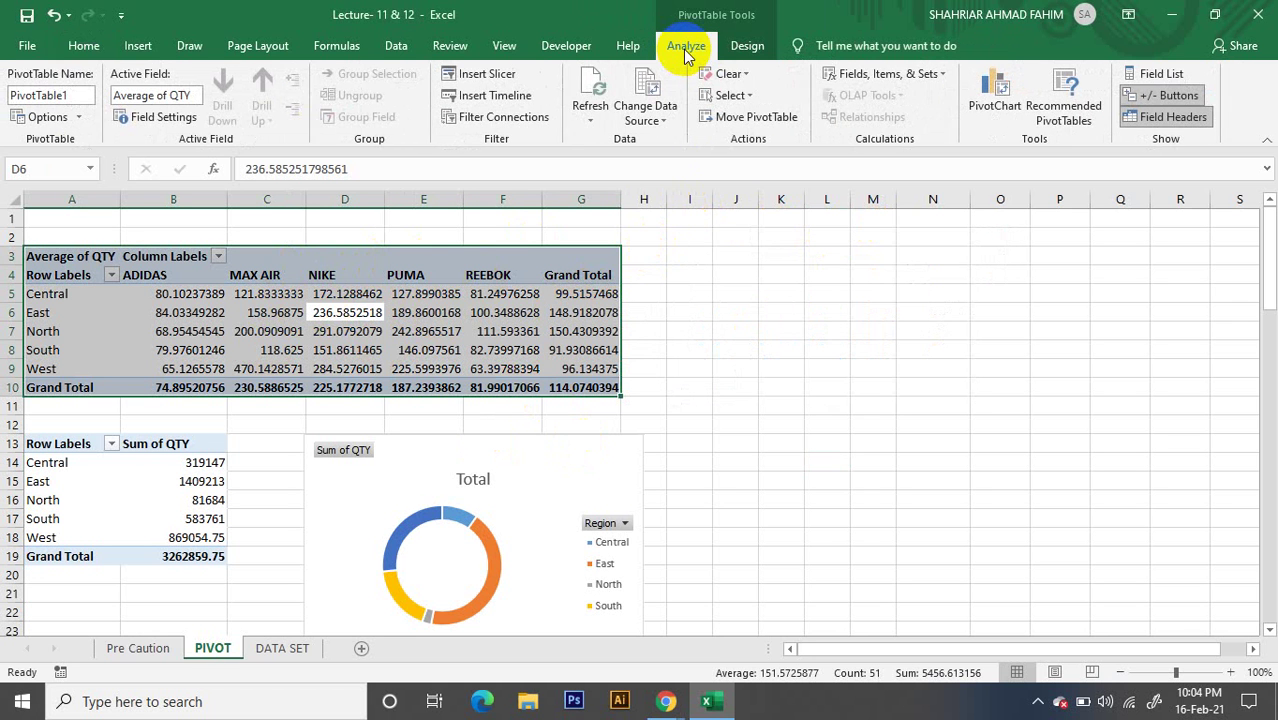
{"action": "left_click", "coordinate": [998, 110]}
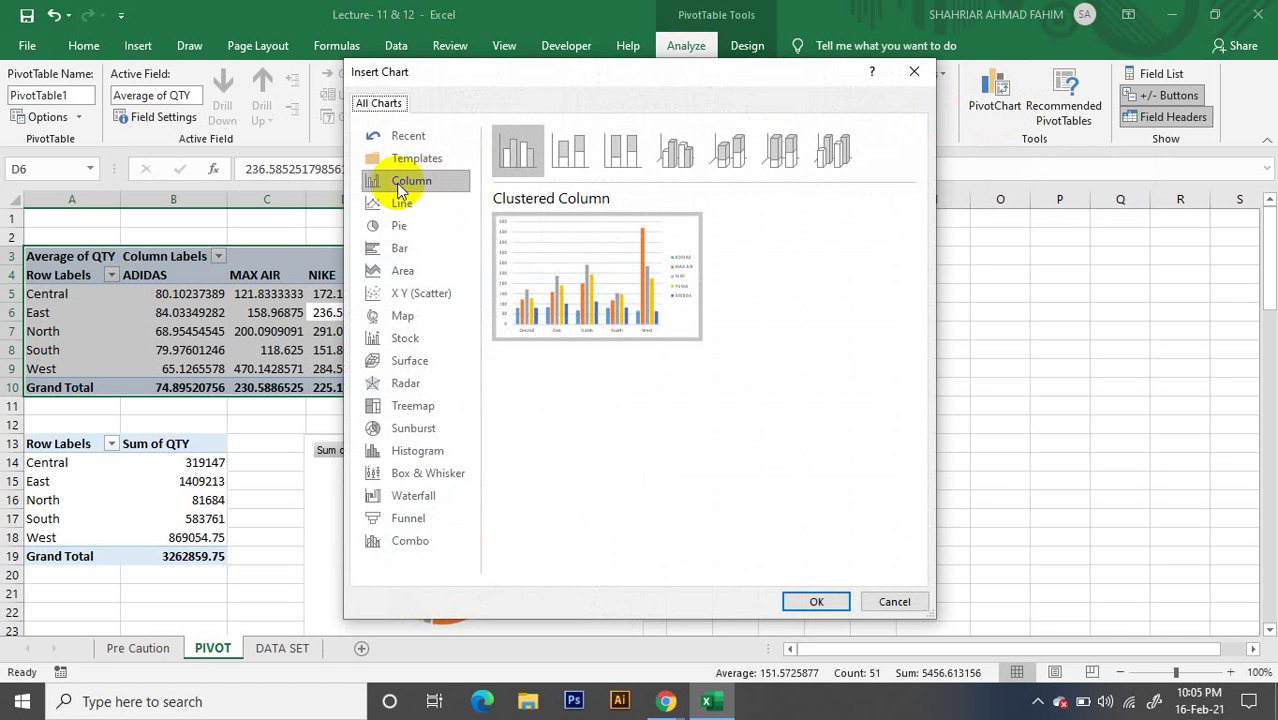
{"action": "mouse_move", "coordinate": [677, 295]}
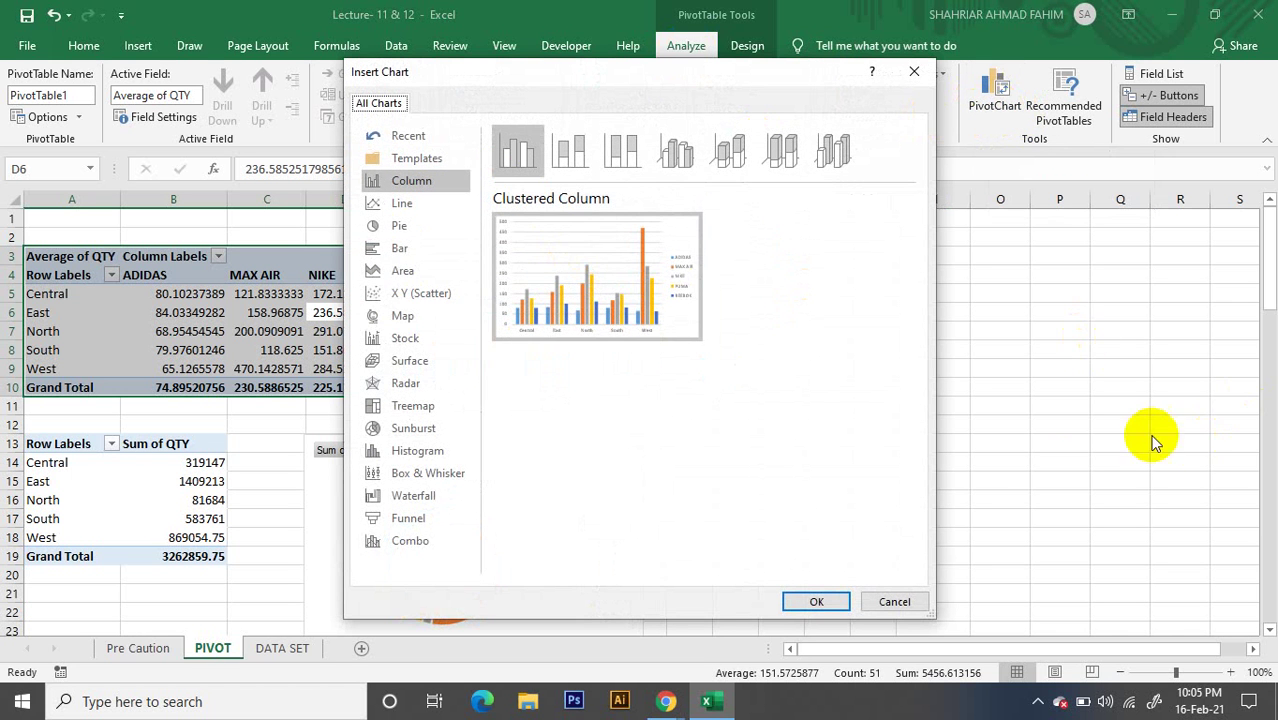
{"action": "left_click", "coordinate": [817, 602]}
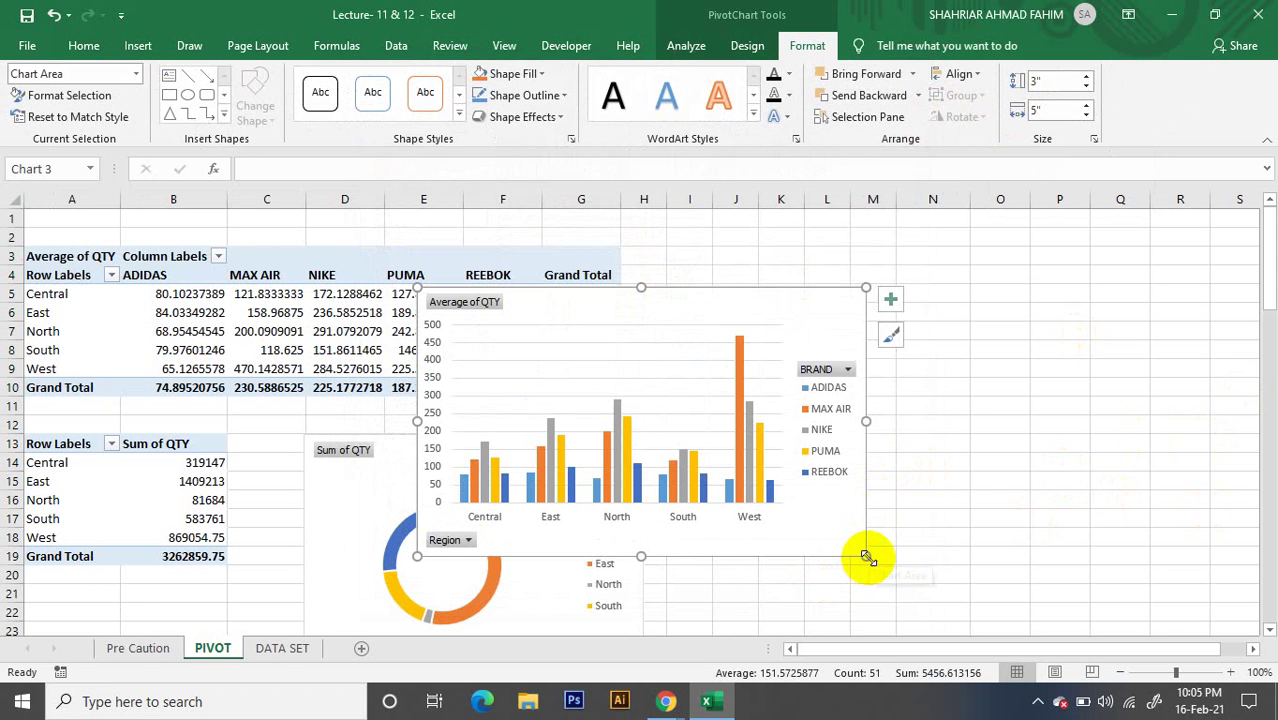
Shrink the new column PivotChart to about 2.37" by 3.95" and place it beside the Average of QTY PivotTable
{"action": "left_click_drag", "start_coordinate": [866, 557], "coordinate": [771, 501]}
{"action": "left_click_drag", "start_coordinate": [556, 308], "coordinate": [771, 230]}
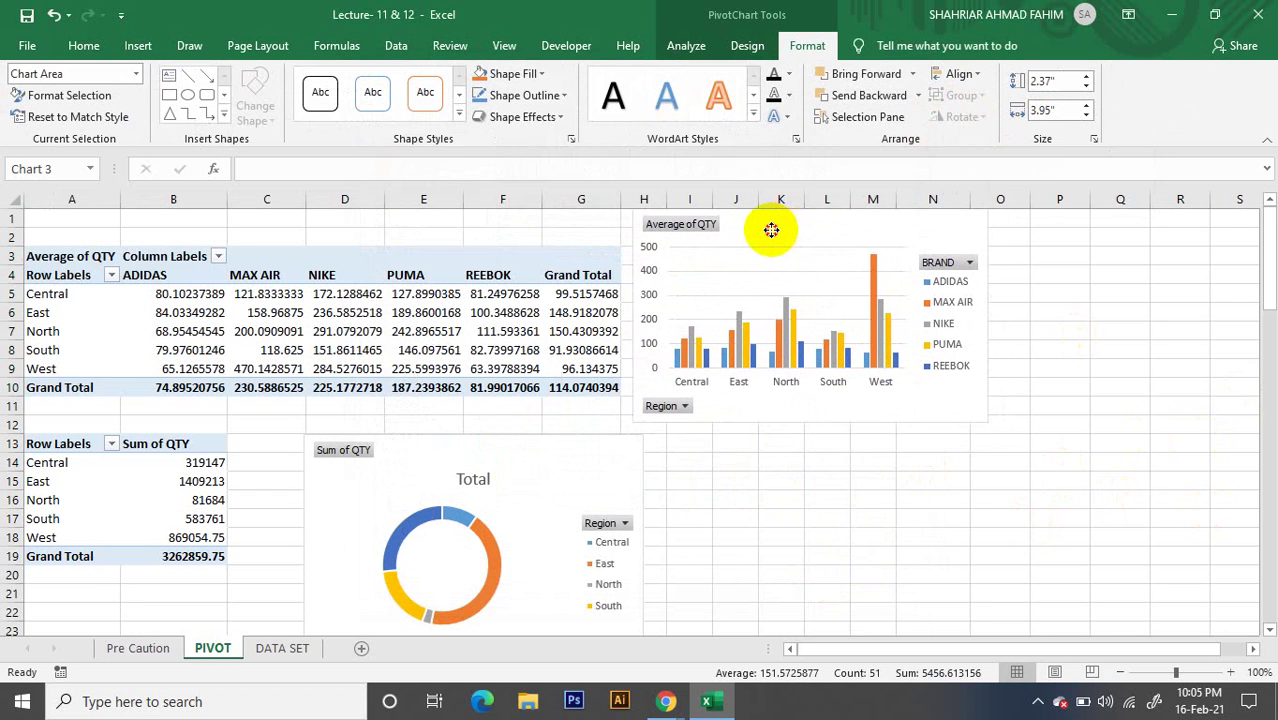
{"action": "left_click", "coordinate": [1118, 406]}
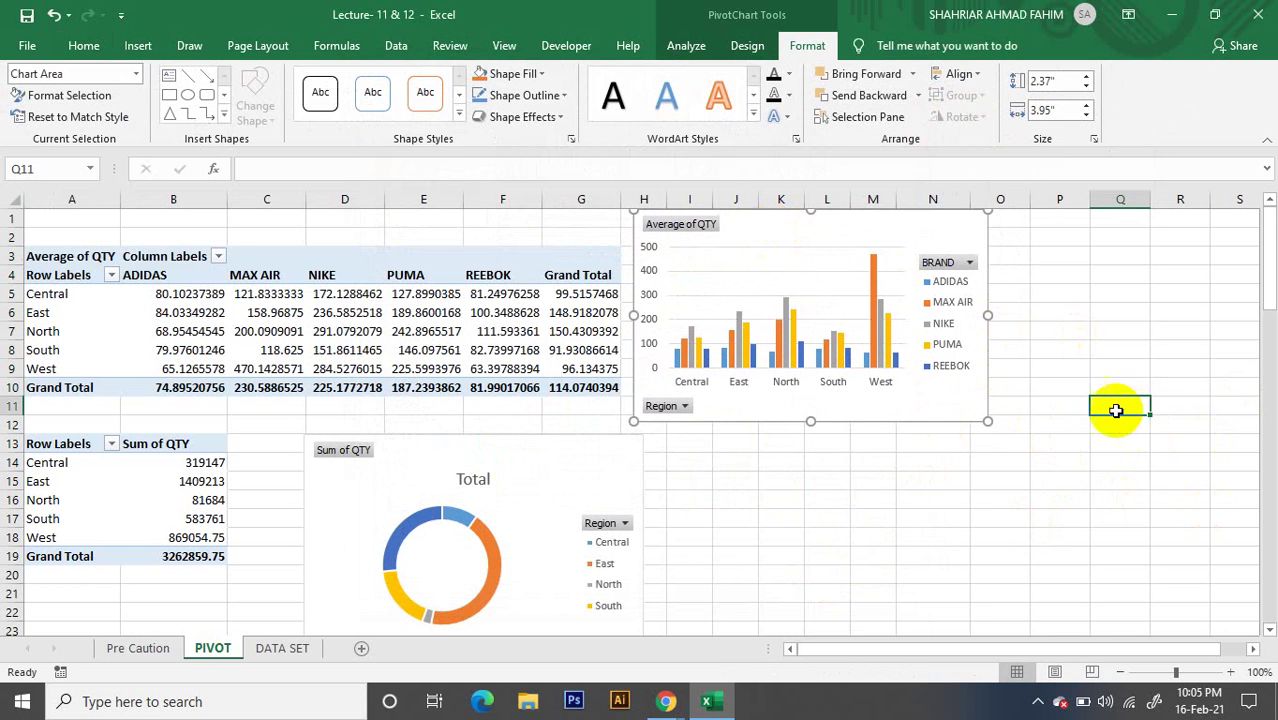
{"action": "left_click", "coordinate": [942, 409]}
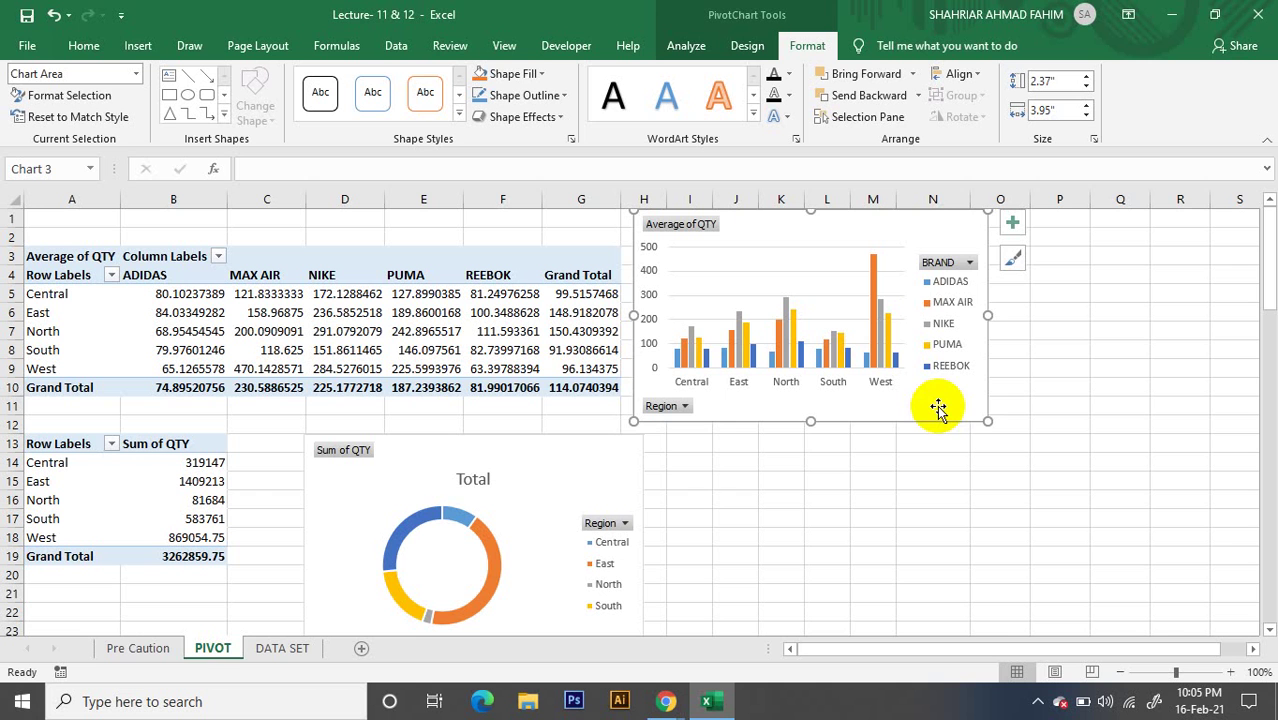
{"action": "left_click", "coordinate": [611, 478]}
{"action": "left_click", "coordinate": [947, 400]}
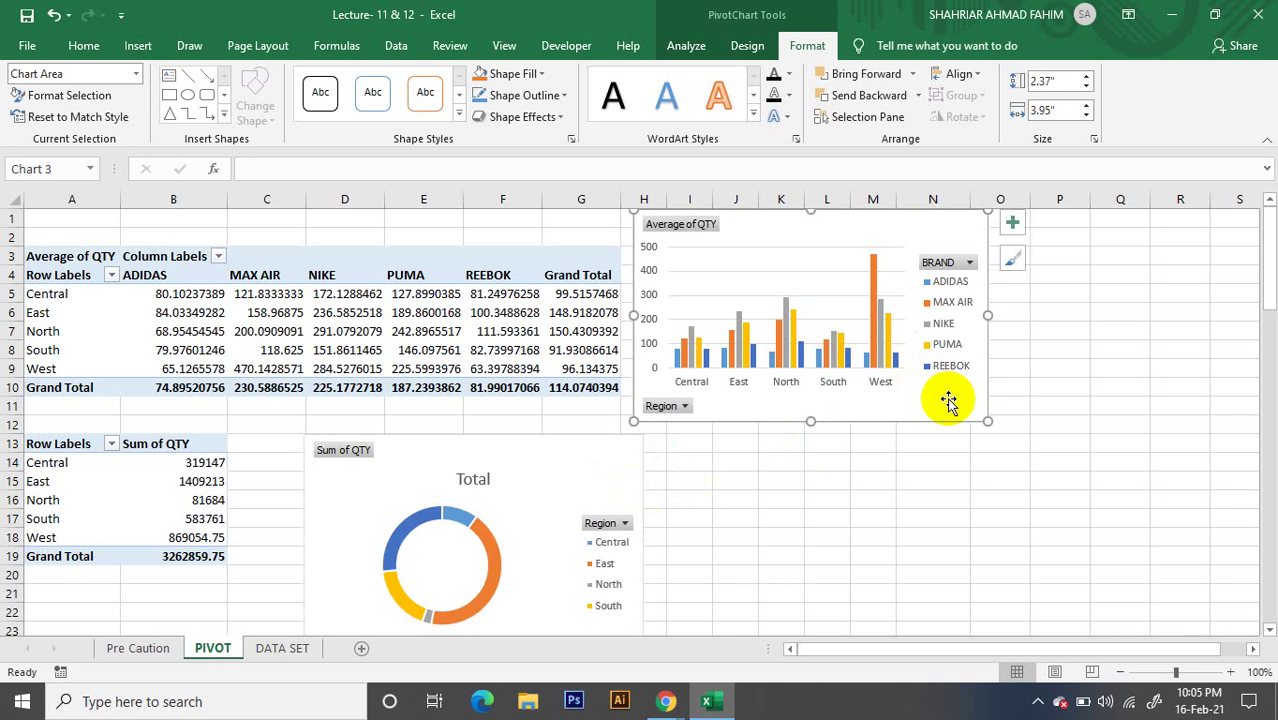
{"action": "left_click", "coordinate": [603, 470]}
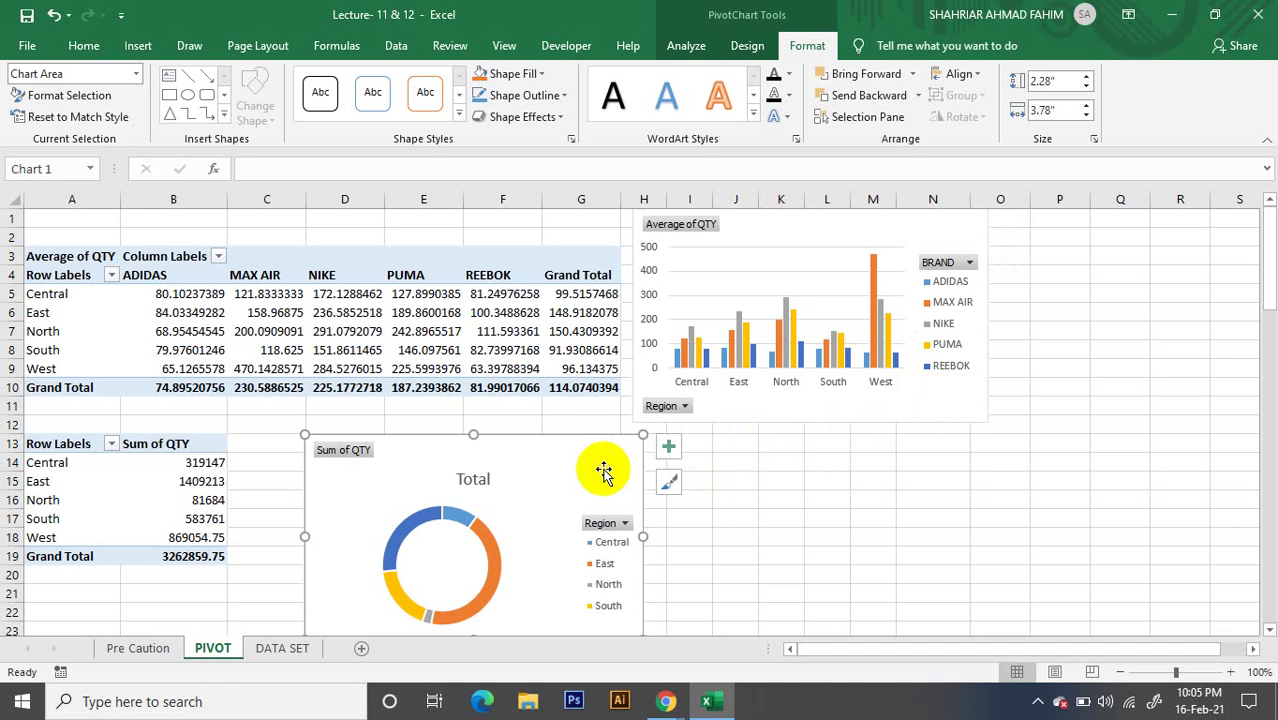
{"action": "left_click", "coordinate": [476, 331]}
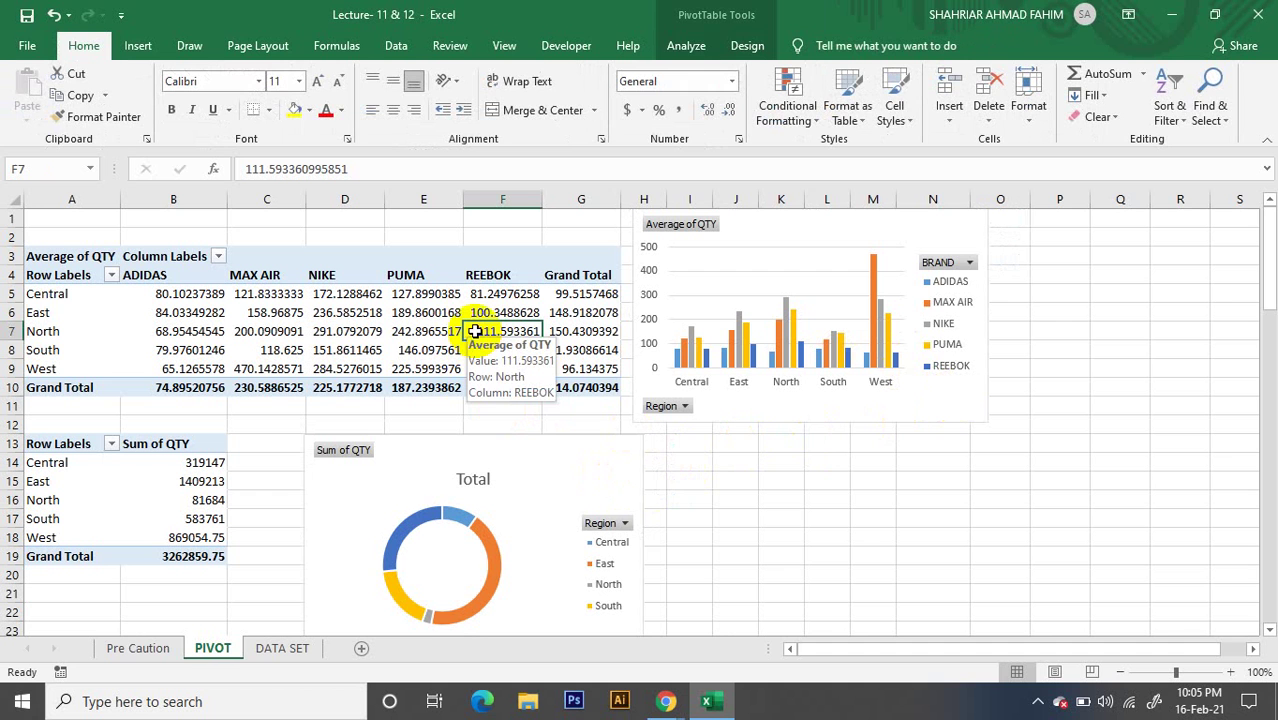
{"action": "left_click", "coordinate": [688, 46]}
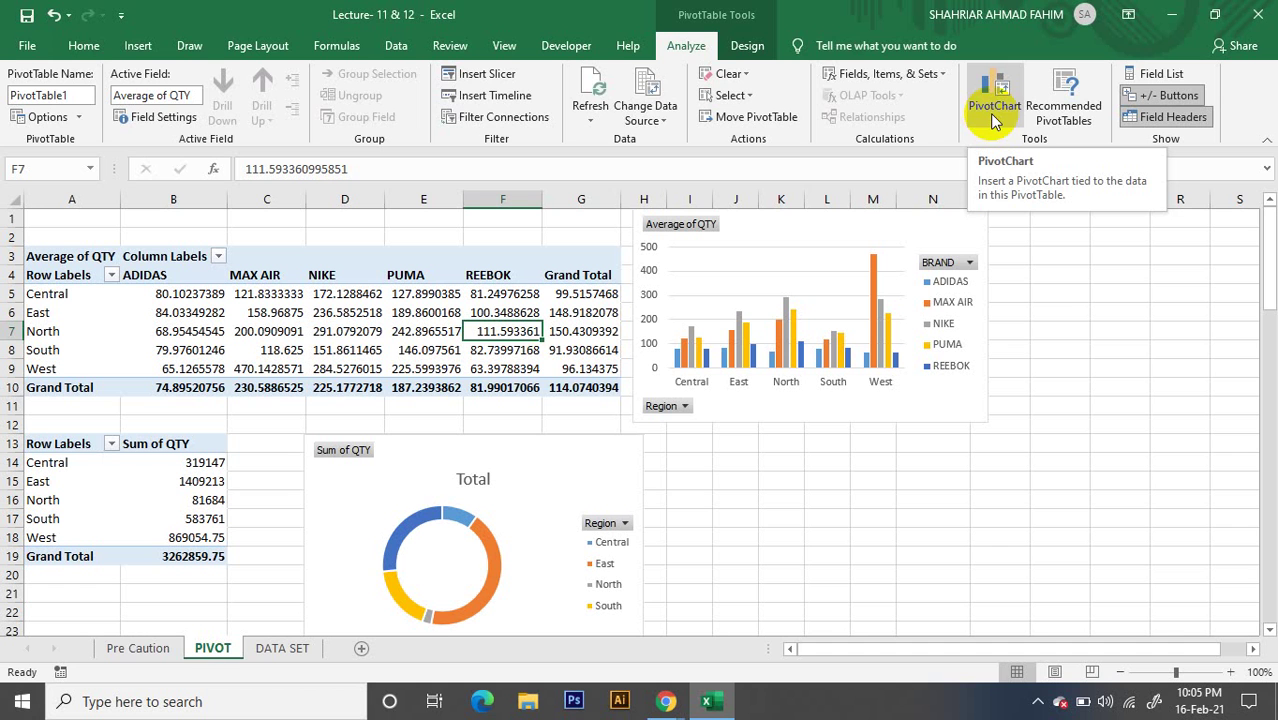
Insert BRAND and Region slicers for the Average of QTY column PivotChart
{"action": "left_click", "coordinate": [795, 225]}
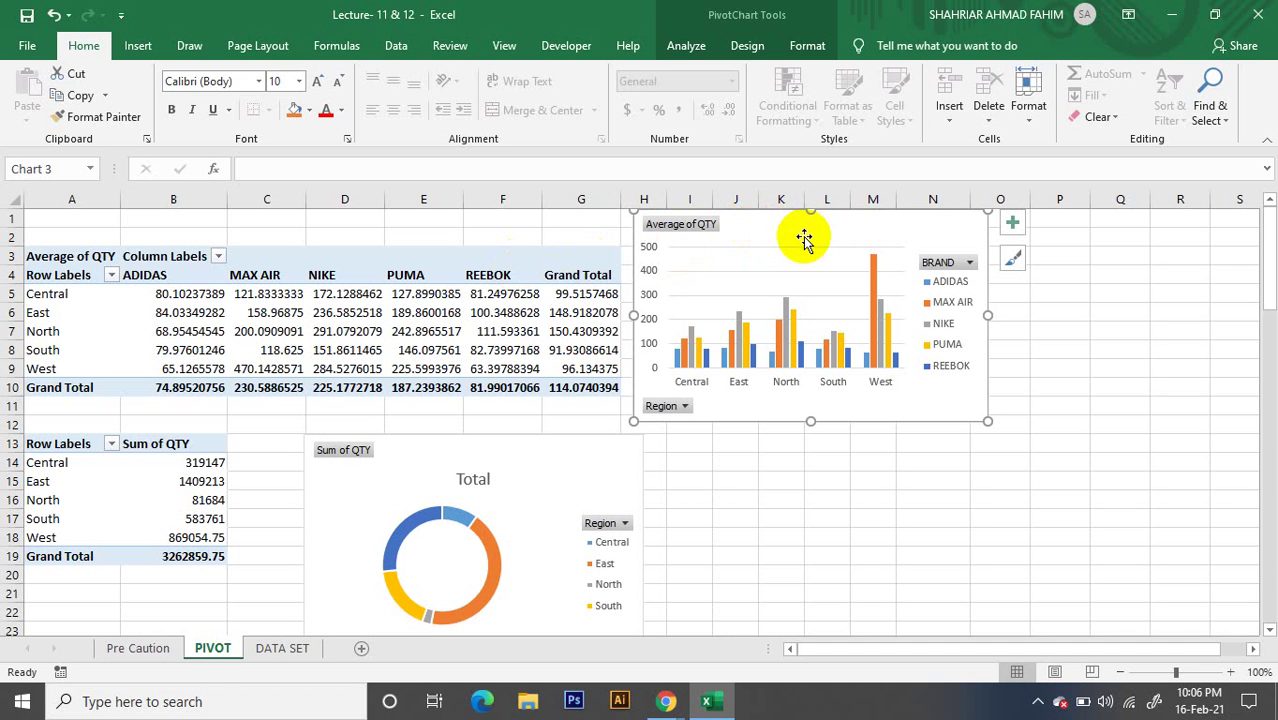
{"action": "left_click", "coordinate": [690, 50]}
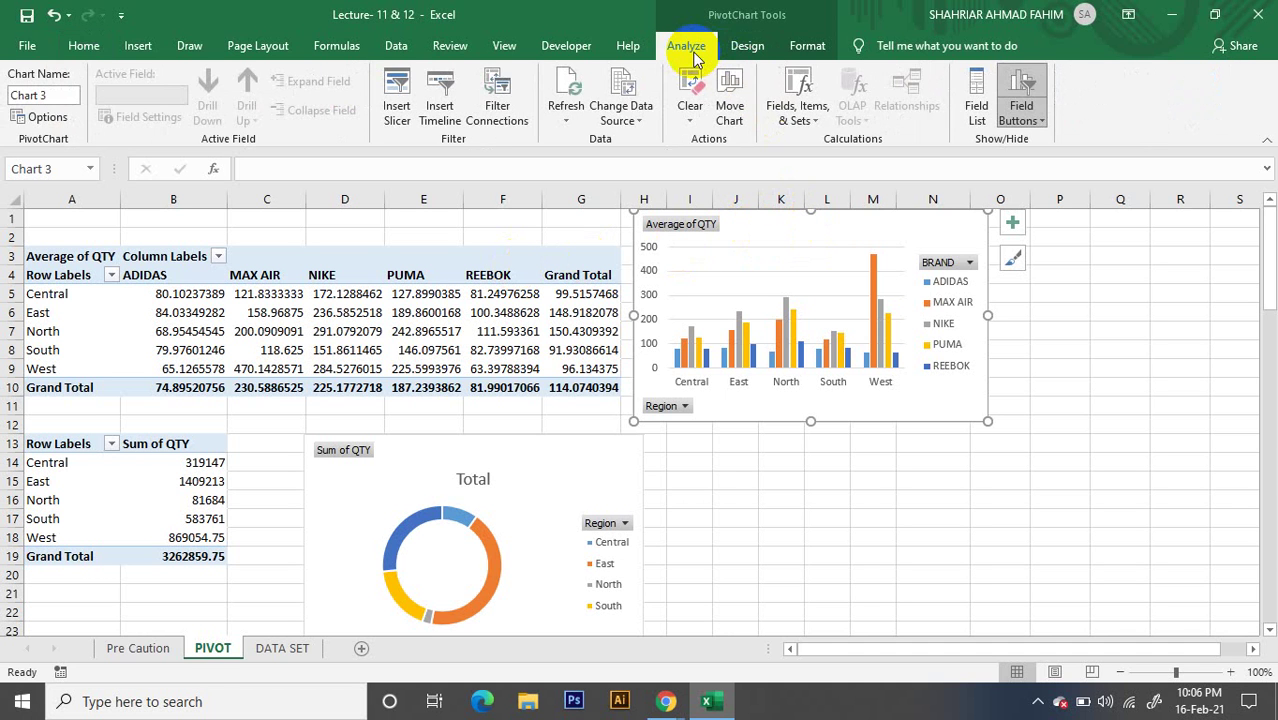
{"action": "left_click", "coordinate": [397, 110]}
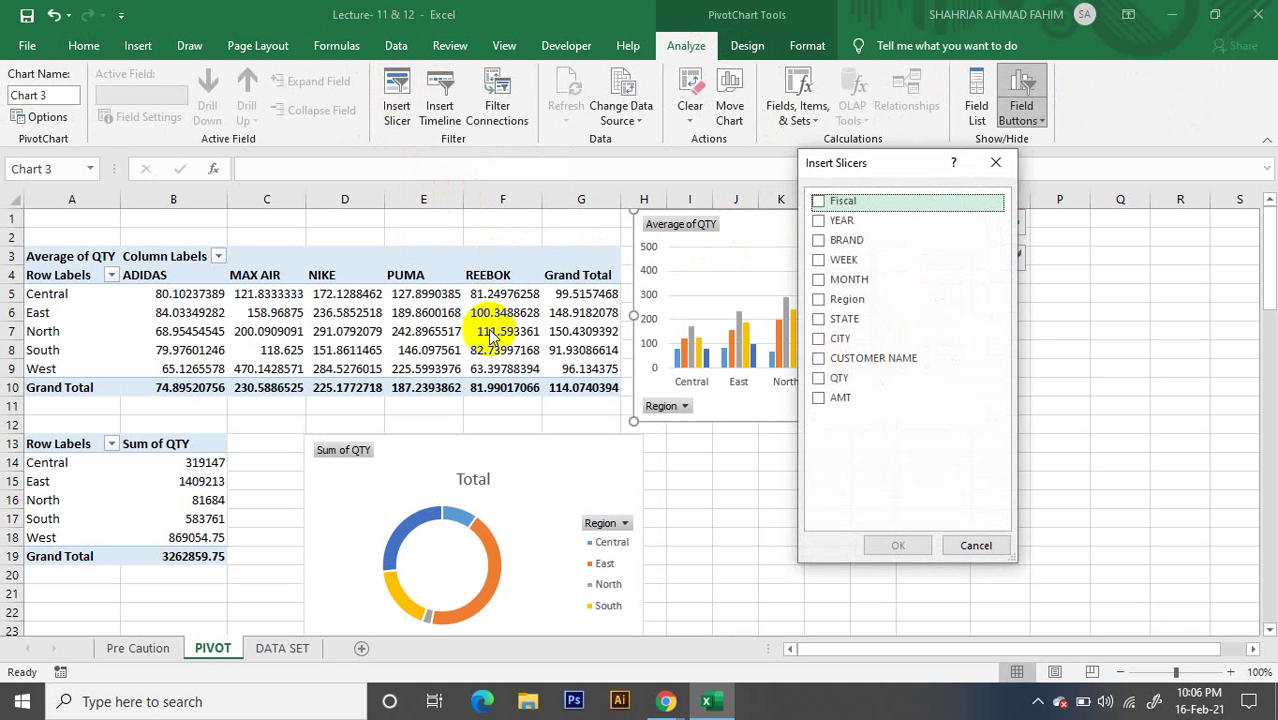
{"action": "left_click_drag", "start_coordinate": [879, 170], "coordinate": [1072, 195]}
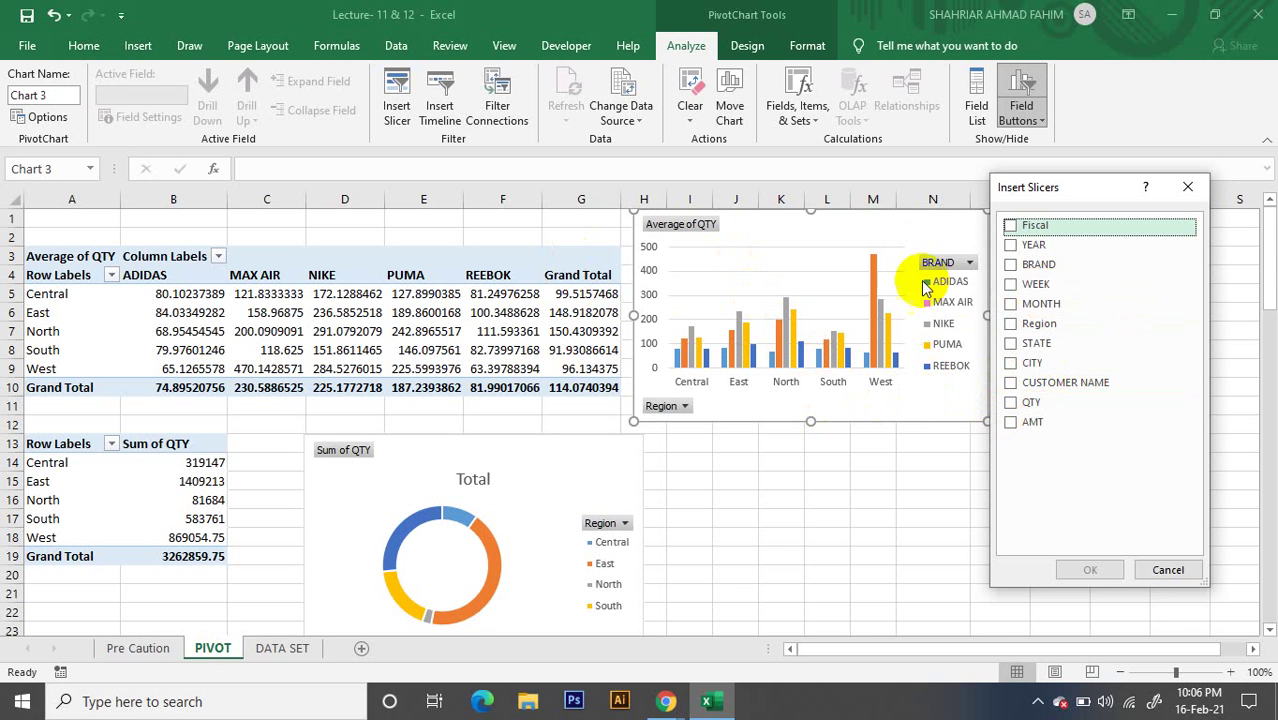
{"action": "left_click", "coordinate": [1011, 266]}
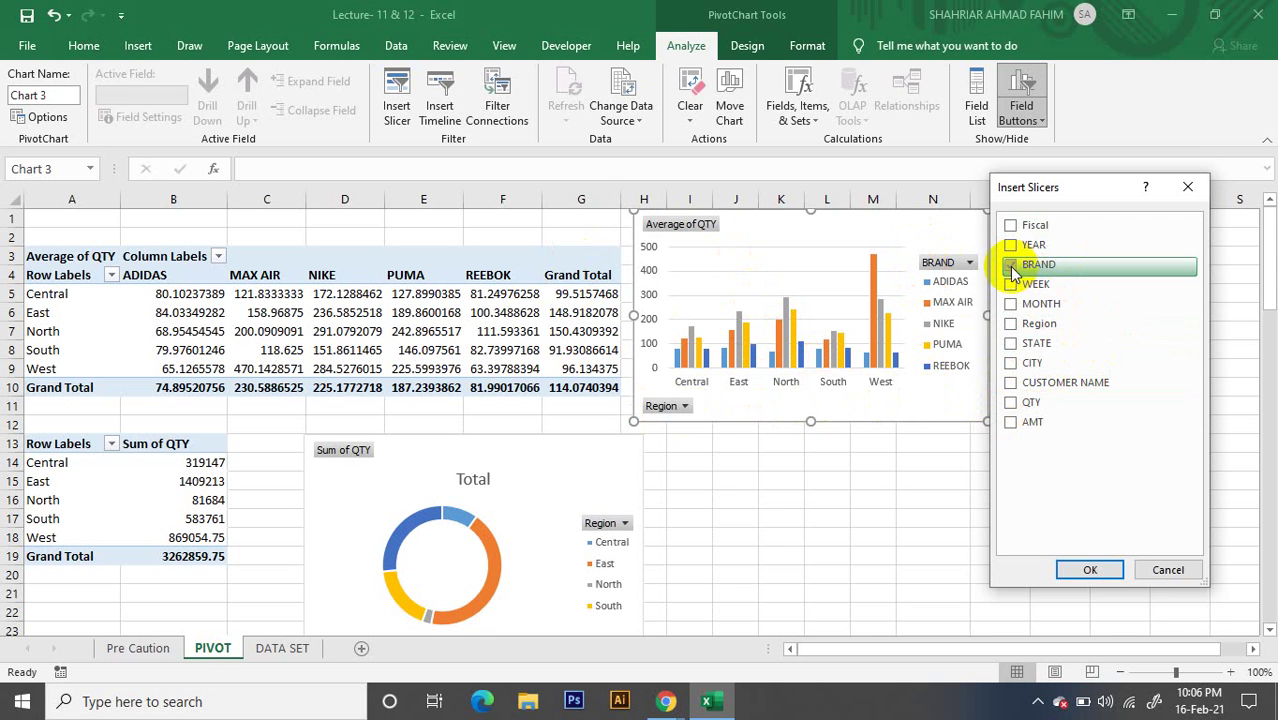
{"action": "left_click", "coordinate": [1011, 326]}
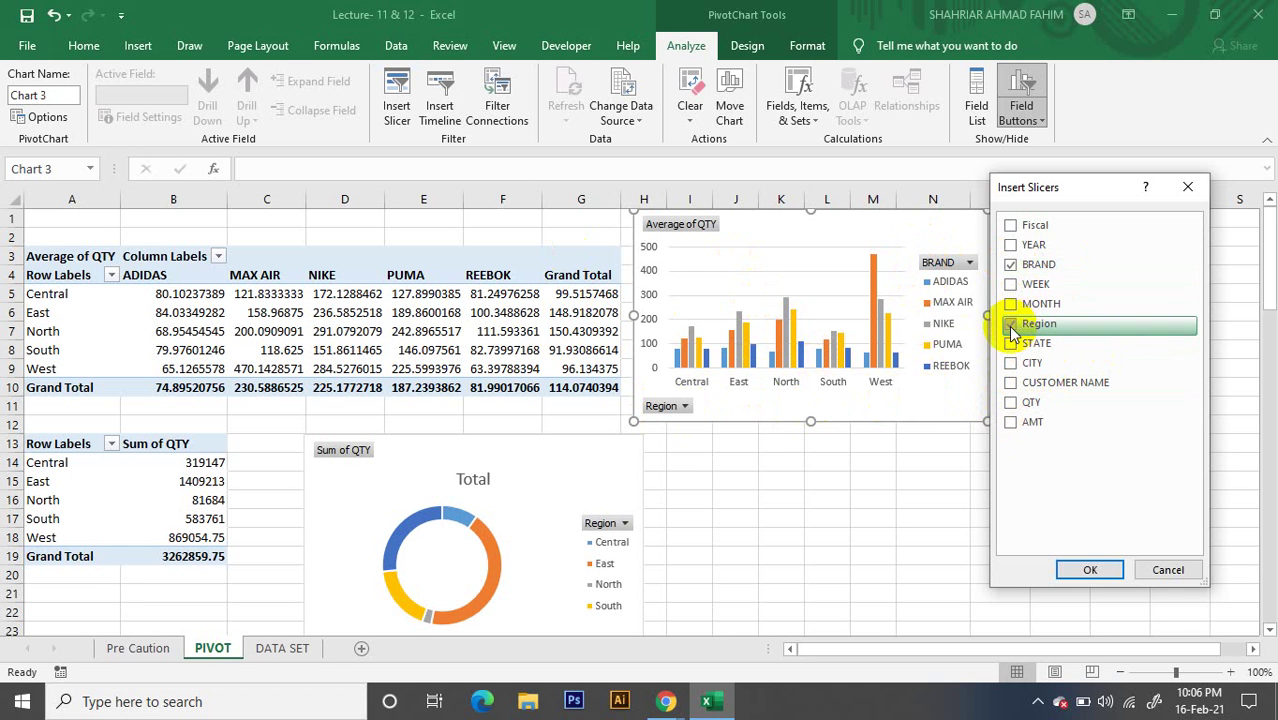
{"action": "left_click", "coordinate": [1088, 570]}
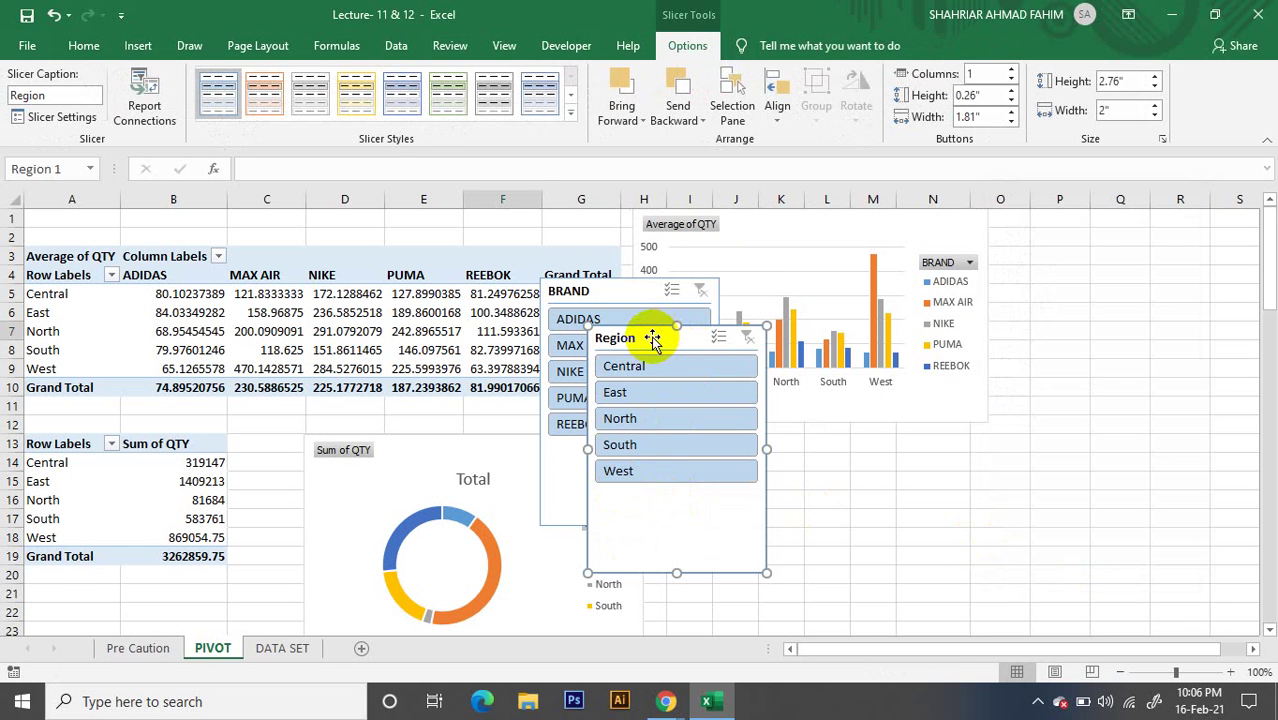
Place the Region slicer directly beside the column PivotChart, then reduce its height to match the chart and narrow it
{"action": "left_click_drag", "start_coordinate": [657, 338], "coordinate": [1057, 210]}
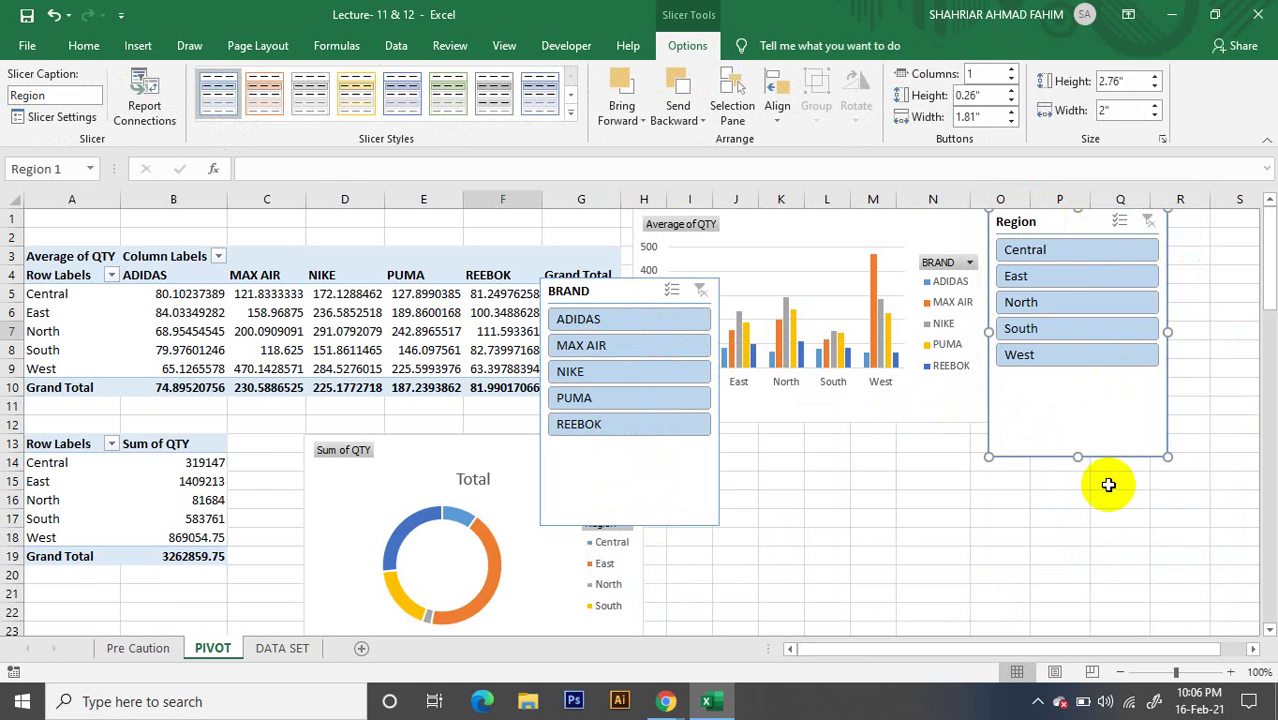
{"action": "left_click_drag", "start_coordinate": [1079, 460], "coordinate": [1076, 422]}
{"action": "left_click_drag", "start_coordinate": [1168, 318], "coordinate": [1096, 316]}
Resize the BRAND slicer to about 2.38" high by 1.4" wide and place it beside the Region slicer
{"action": "left_click_drag", "start_coordinate": [628, 288], "coordinate": [1033, 289]}
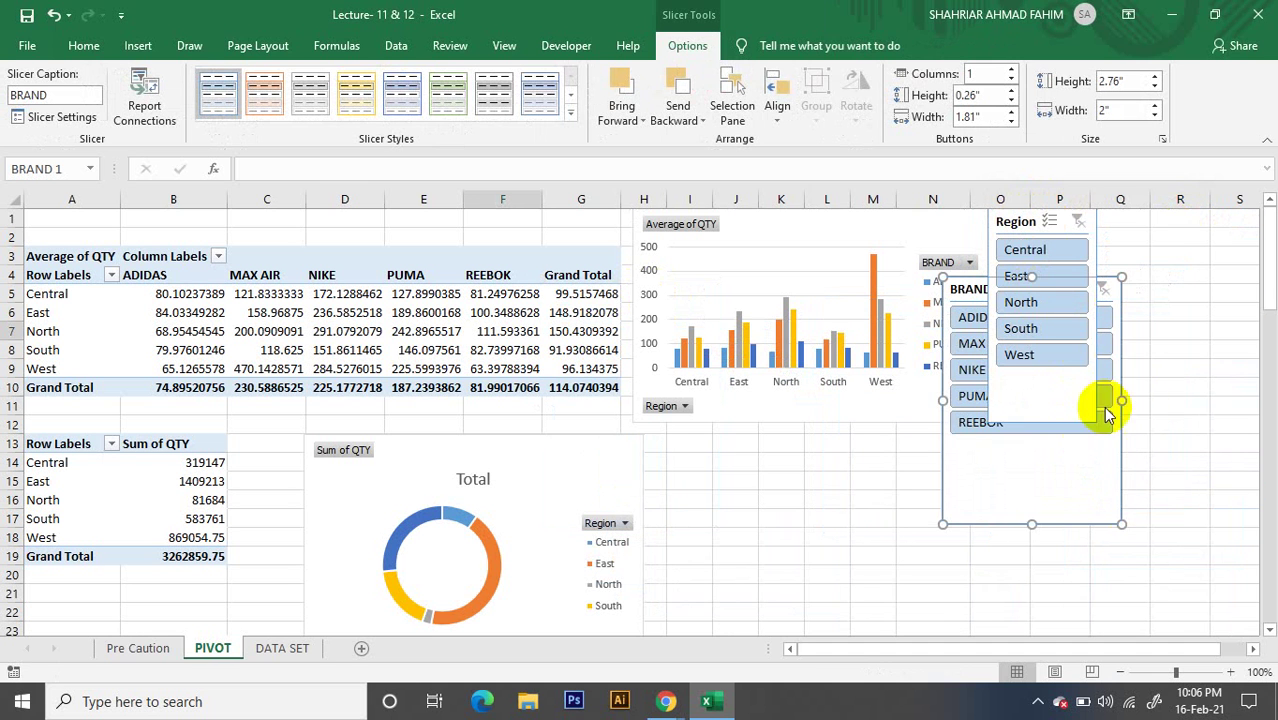
{"action": "left_click_drag", "start_coordinate": [1073, 402], "coordinate": [1068, 402]}
{"action": "left_click_drag", "start_coordinate": [957, 287], "coordinate": [1111, 220]}
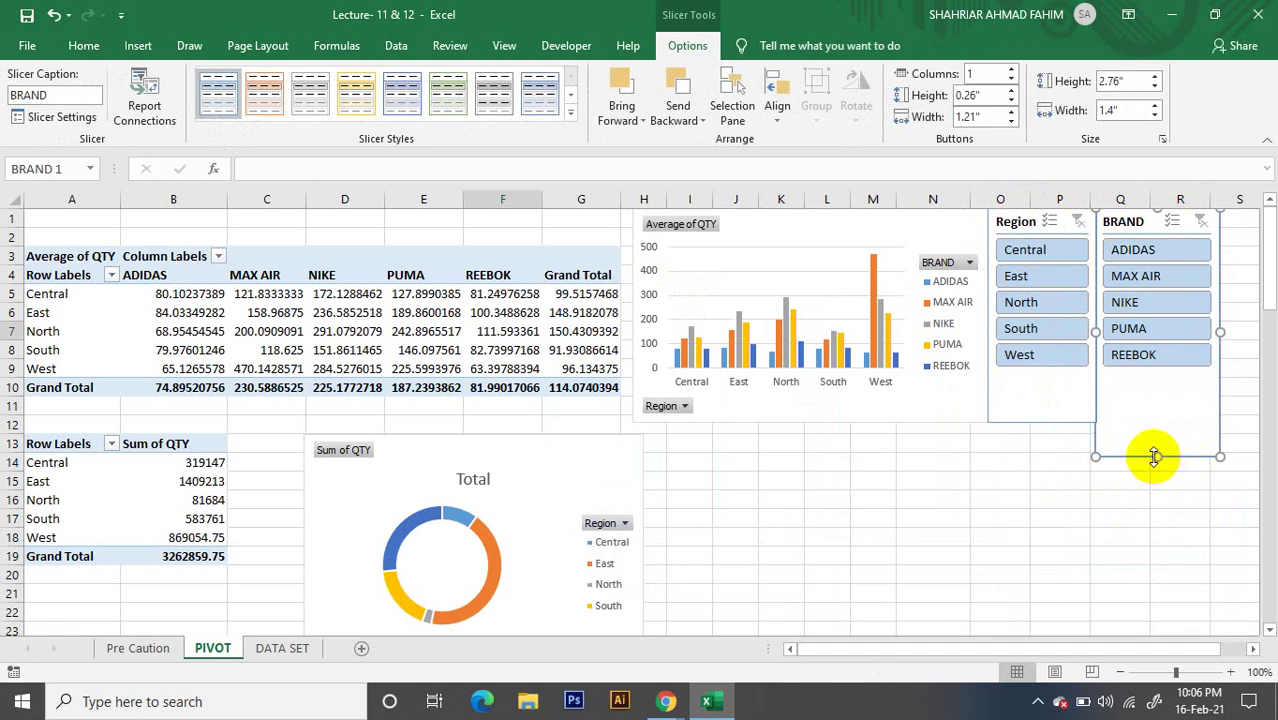
{"action": "left_click_drag", "start_coordinate": [1157, 457], "coordinate": [1149, 422]}
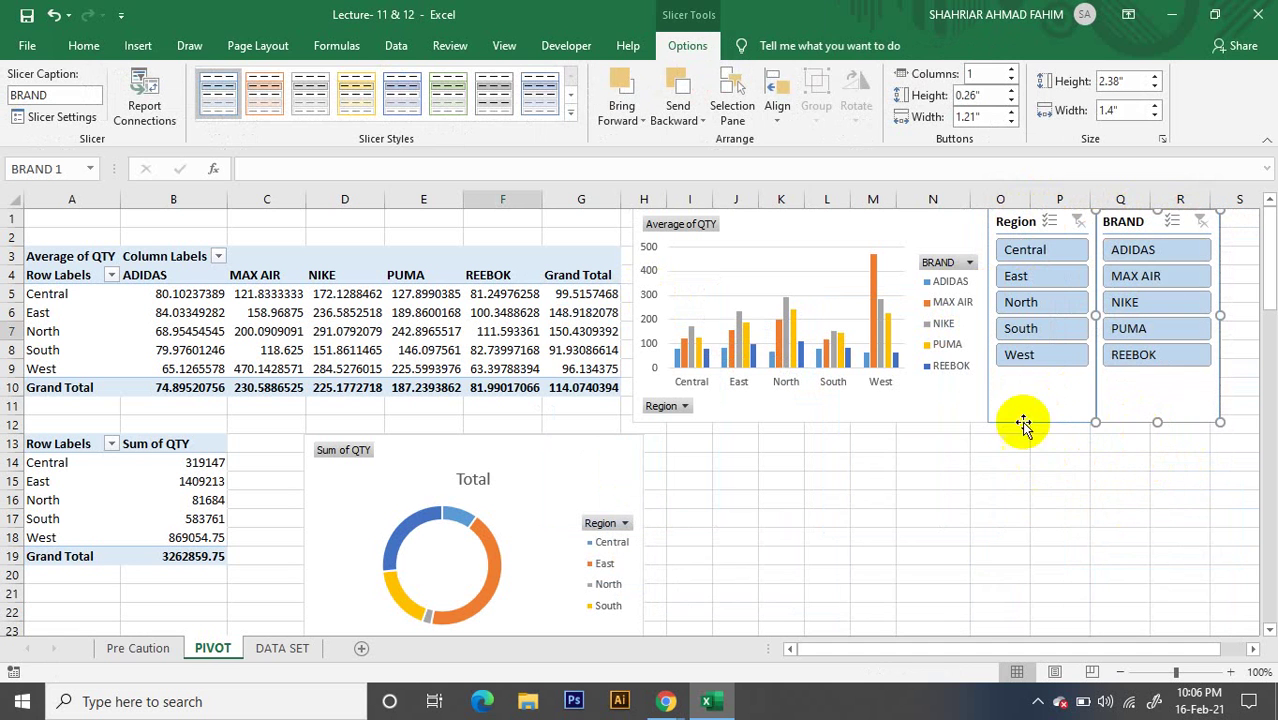
Filter the Average of QTY chart with the slicers, trying Central and East before combining East and West for ADIDAS
{"action": "left_click", "coordinate": [1040, 252]}
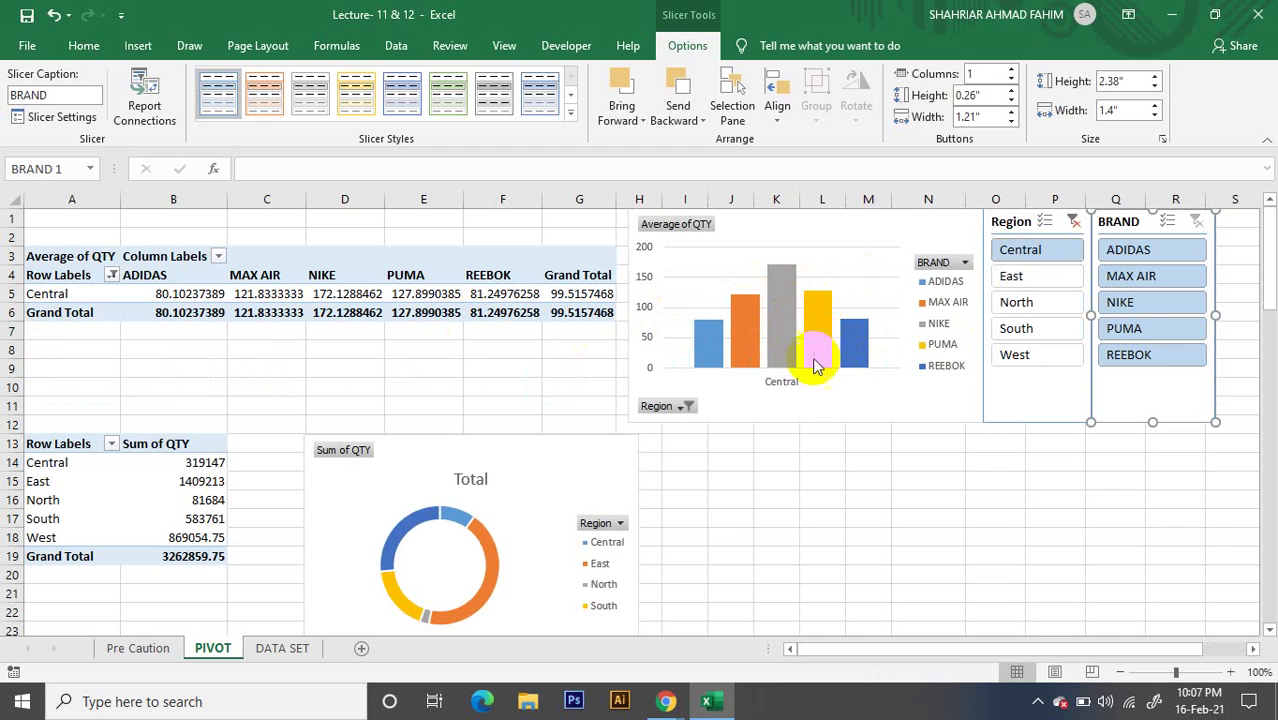
{"action": "left_click", "coordinate": [1040, 283]}
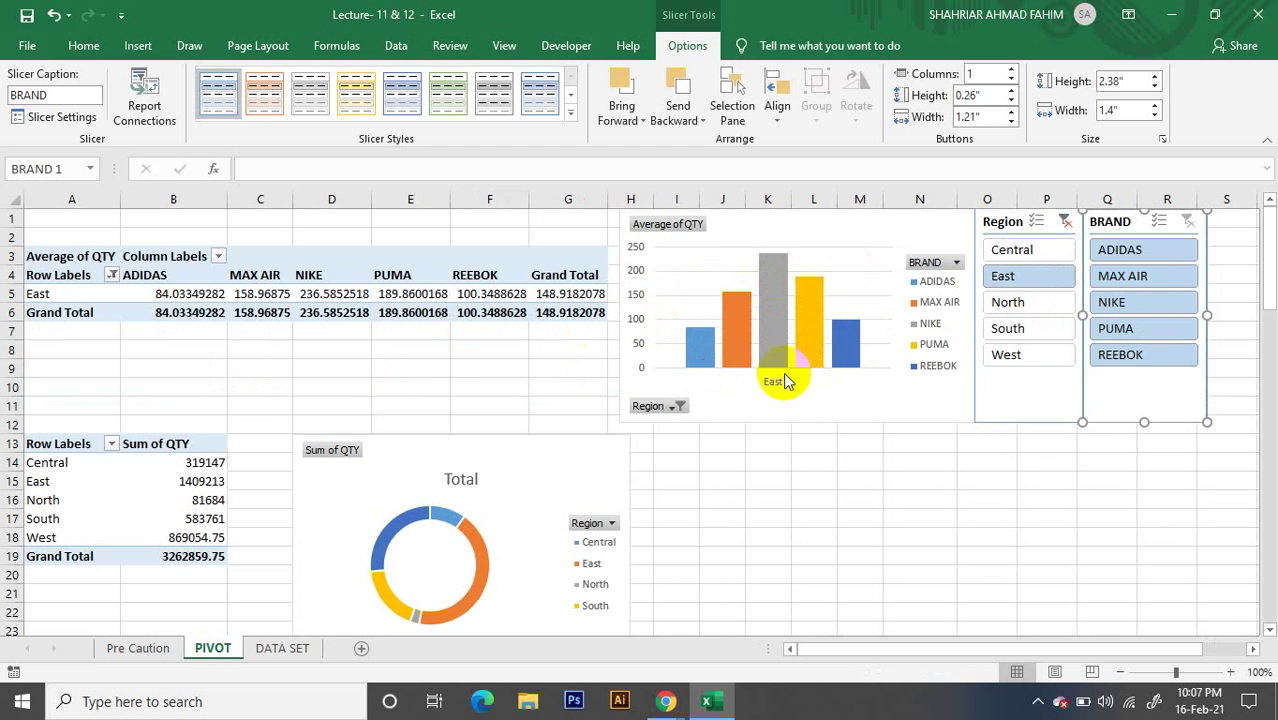
{"action": "left_click", "coordinate": [1133, 248]}
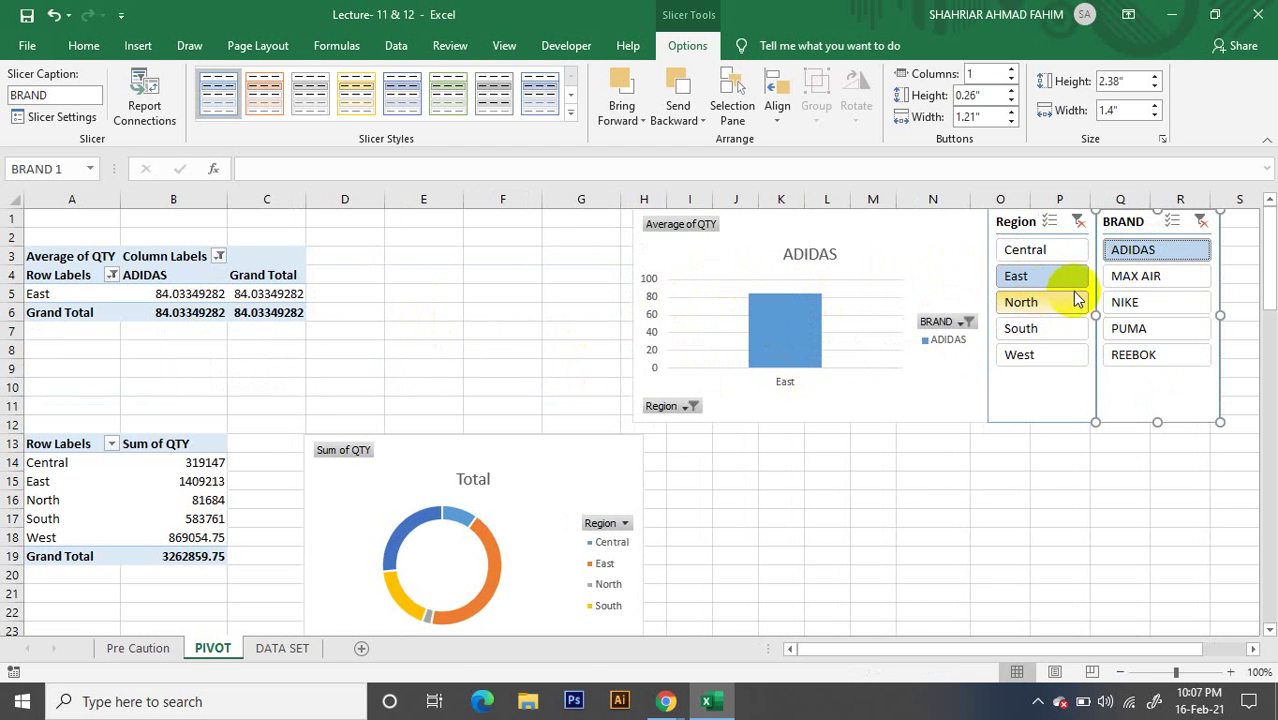
{"action": "left_click", "coordinate": [1055, 362], "text": "ctrl"}
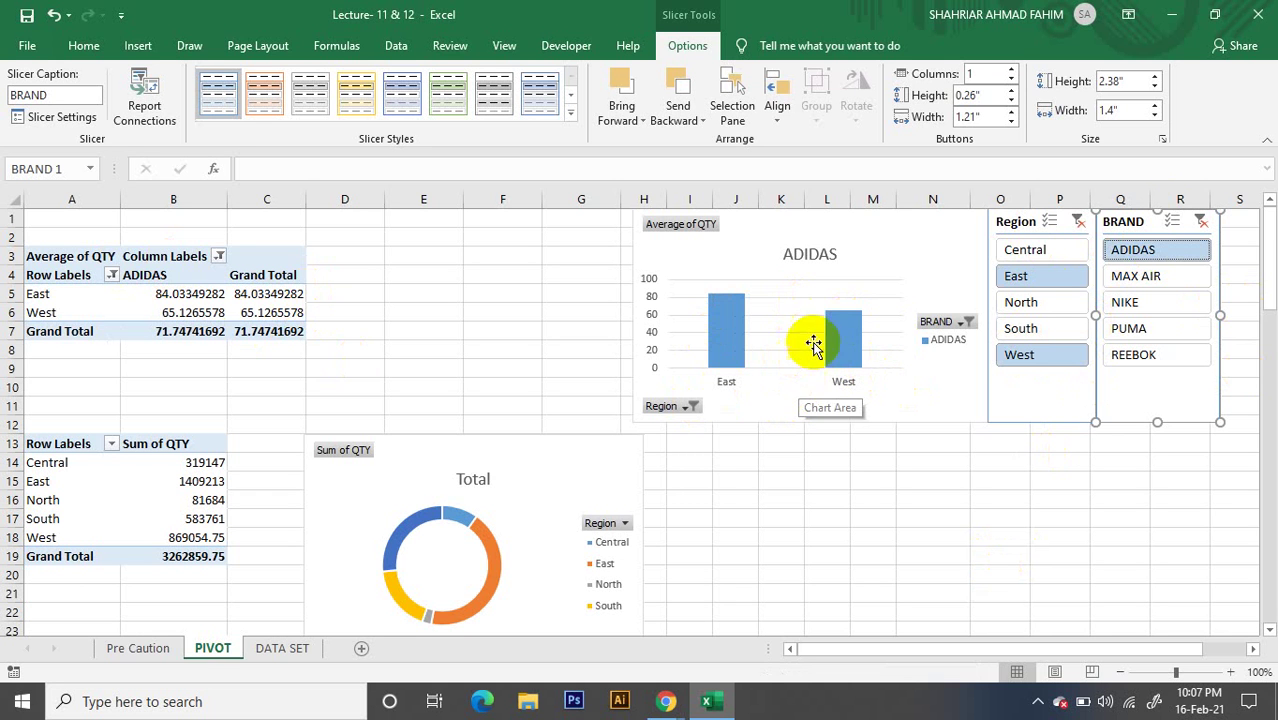
Clear the filters on both the Region and BRAND slicers
{"action": "left_click", "coordinate": [1078, 222]}
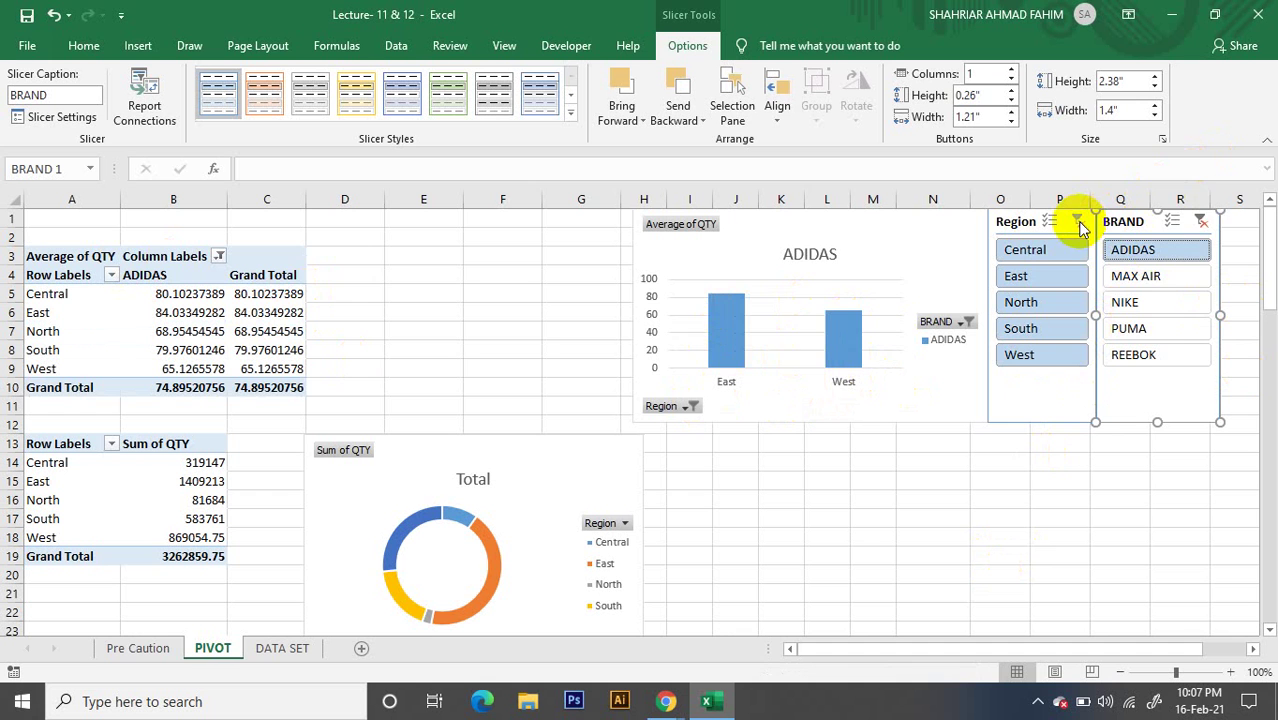
{"action": "left_click", "coordinate": [1201, 221]}
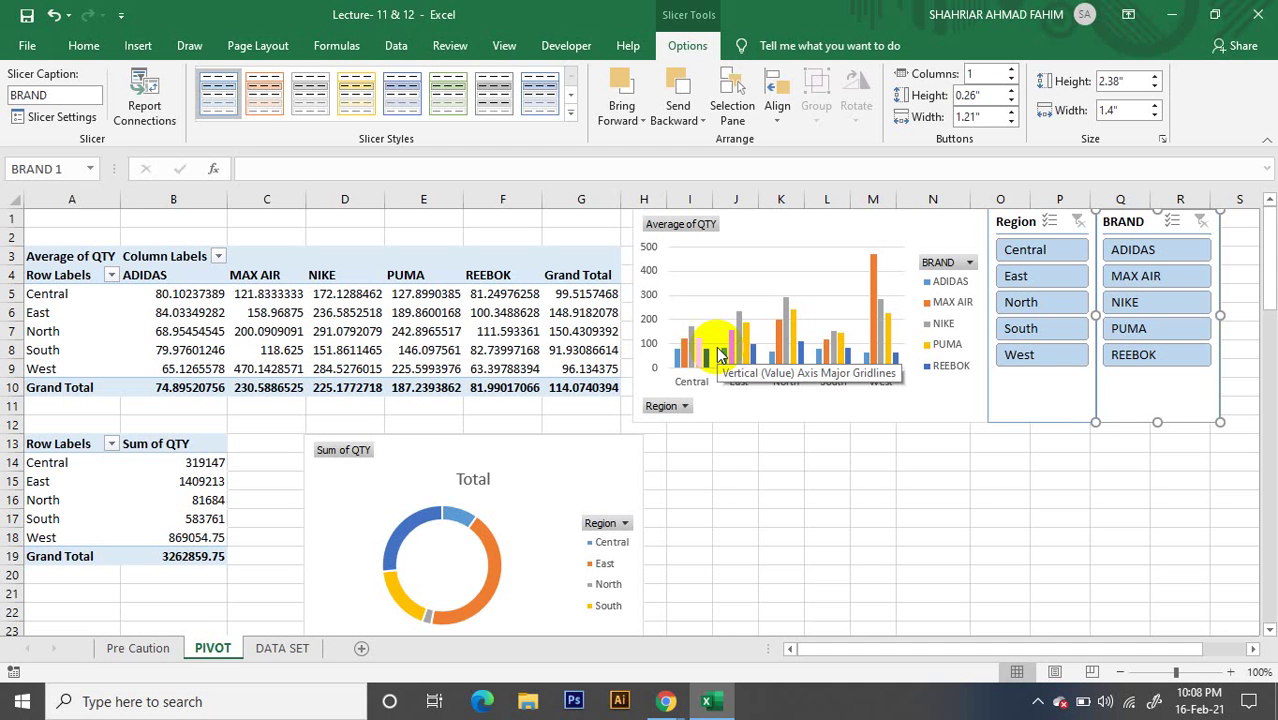
{"action": "left_click", "coordinate": [783, 226]}
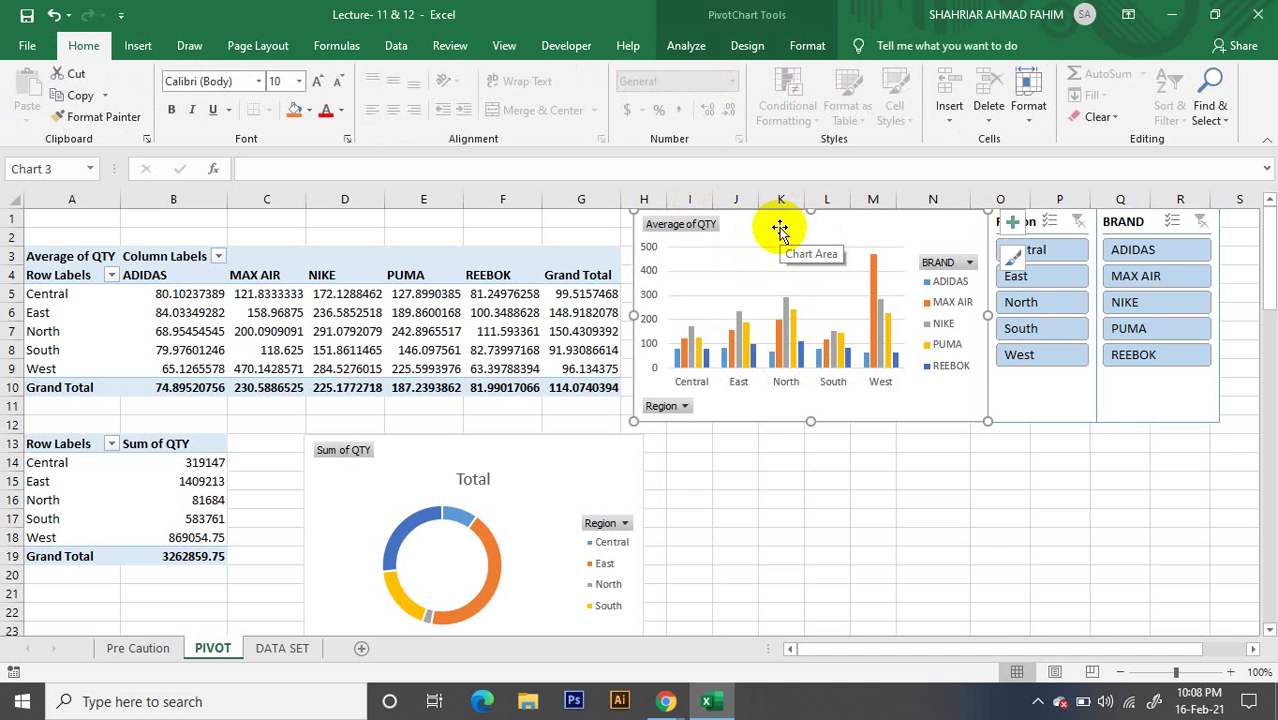
{"action": "left_click", "coordinate": [688, 47]}
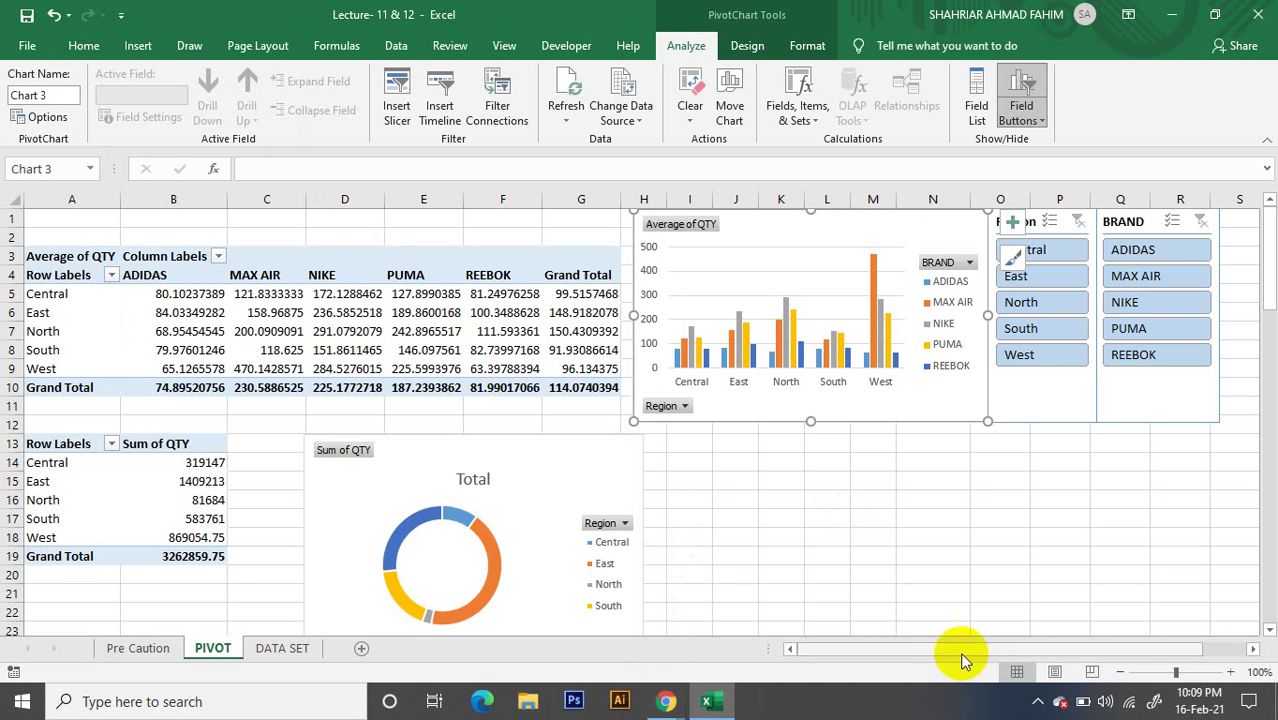
Switch to the Google Meet call in Chrome, admit the waiting participant, and return to the Excel workbook
{"action": "mouse_move", "coordinate": [666, 705]}
{"action": "left_click", "coordinate": [563, 620]}
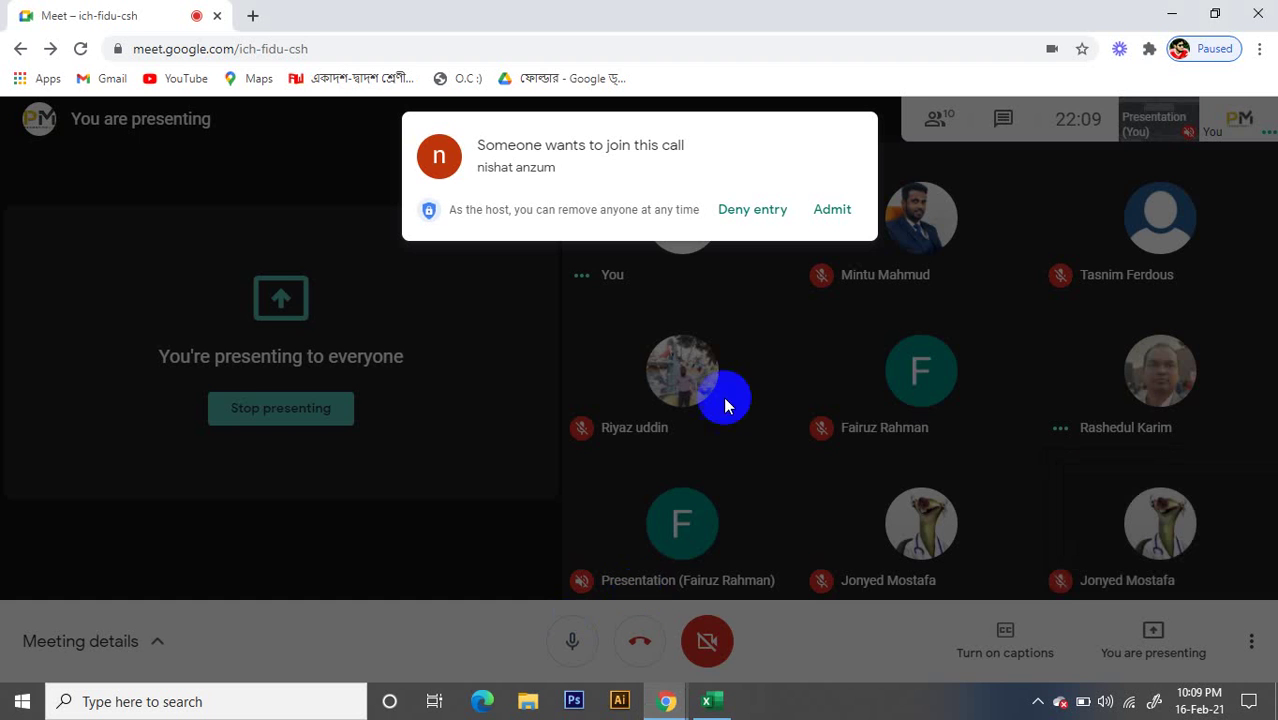
{"action": "left_click", "coordinate": [835, 210]}
{"action": "left_click", "coordinate": [711, 701]}
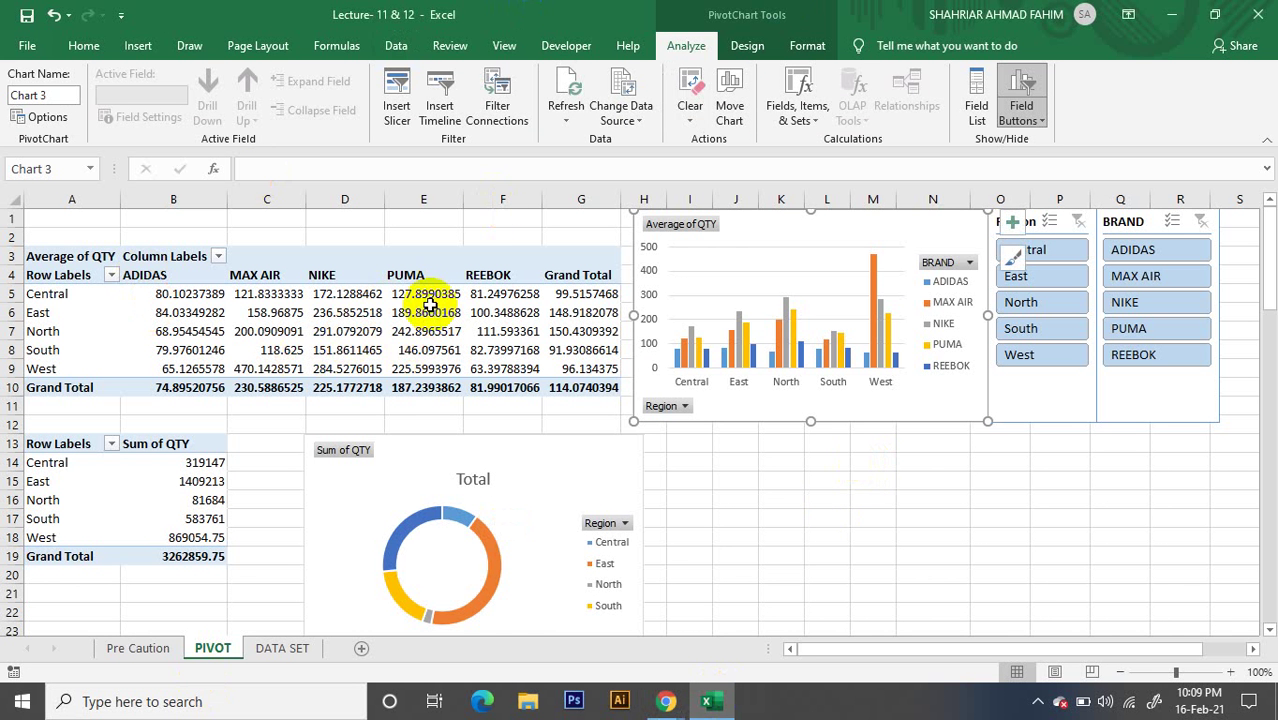
{"action": "left_click", "coordinate": [503, 312]}
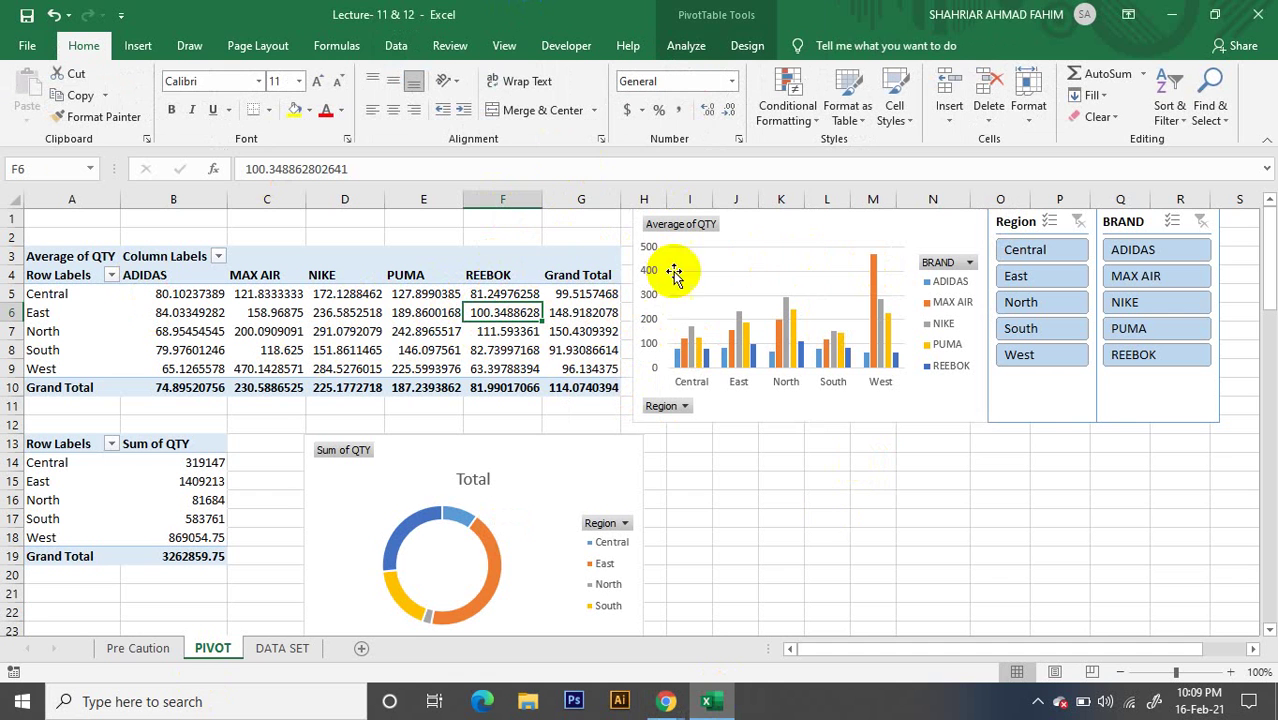
{"action": "left_click", "coordinate": [800, 228]}
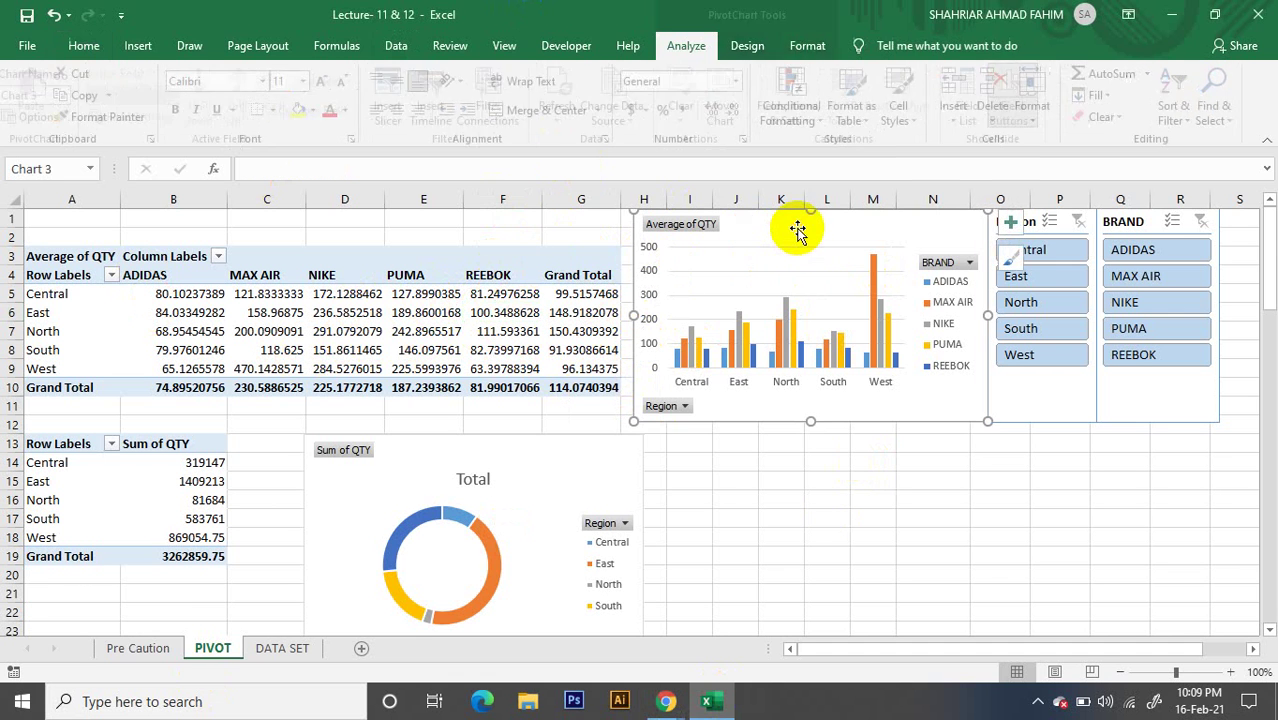
Summarise QTY by Count instead of Average in the region-by-brand PivotTable
{"action": "left_click", "coordinate": [505, 328]}
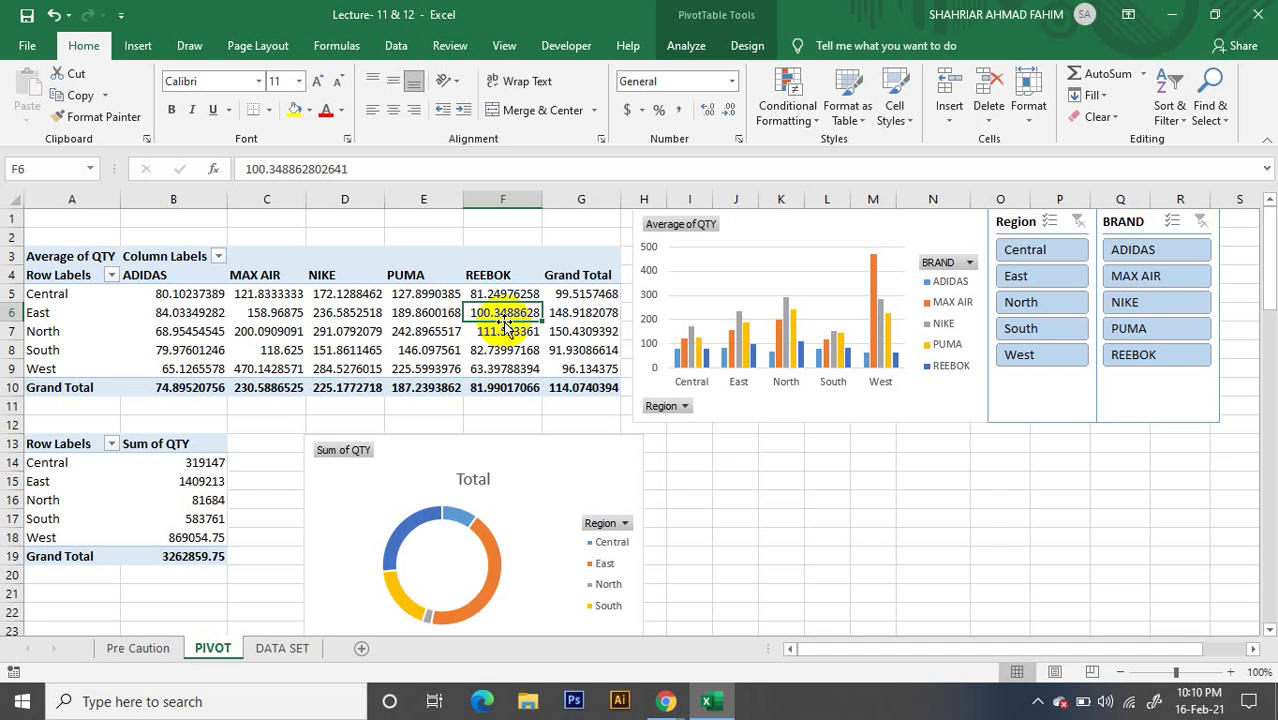
{"action": "left_click", "coordinate": [423, 332]}
{"action": "left_click", "coordinate": [686, 45]}
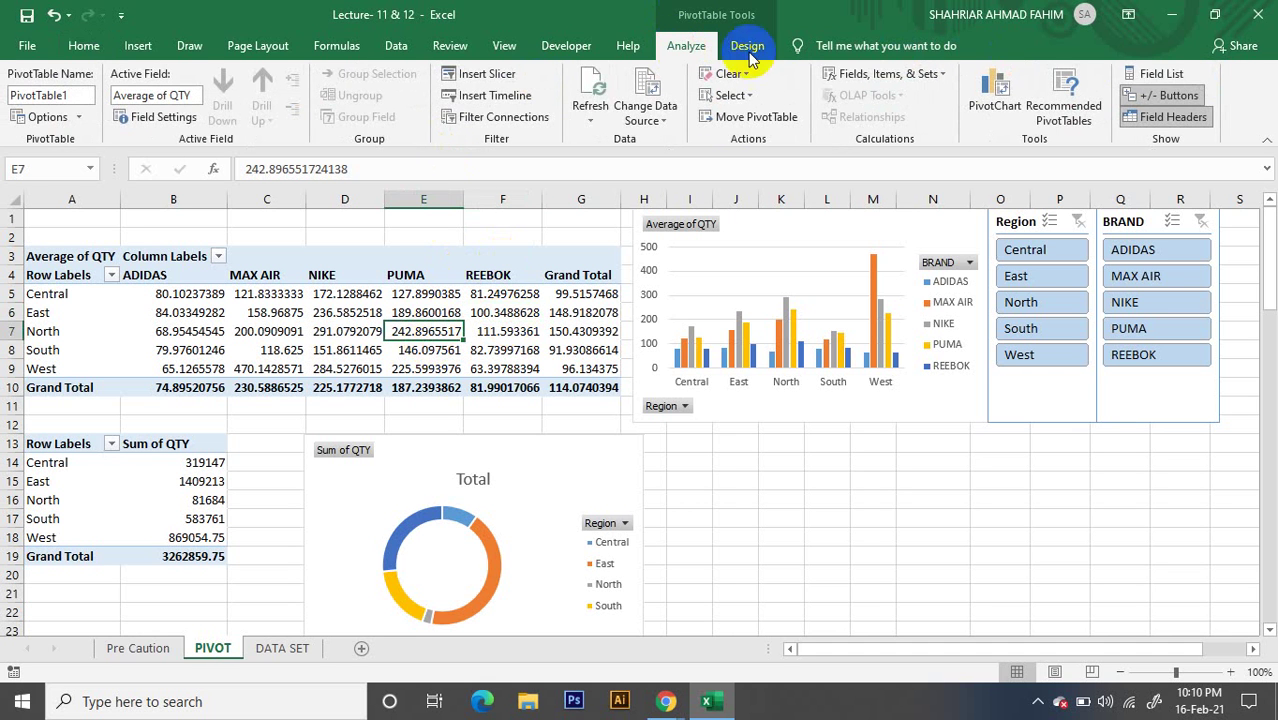
{"action": "left_click", "coordinate": [1160, 73]}
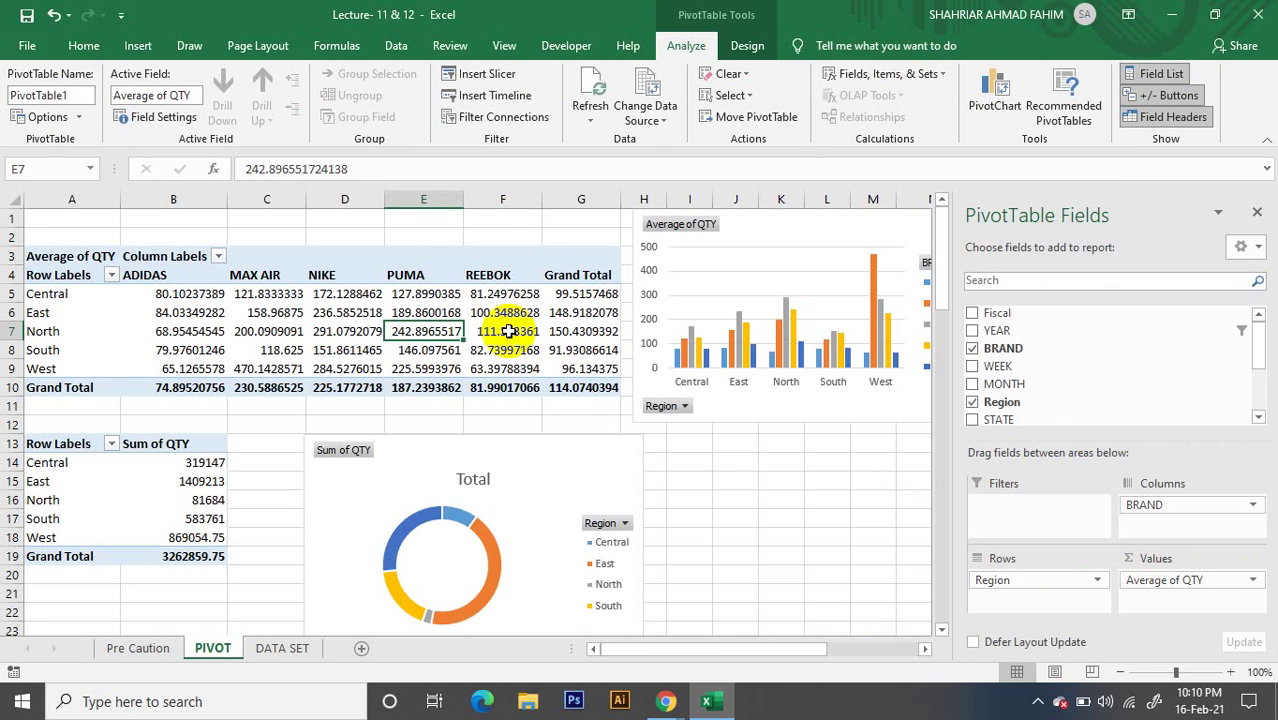
{"action": "left_click", "coordinate": [1170, 583]}
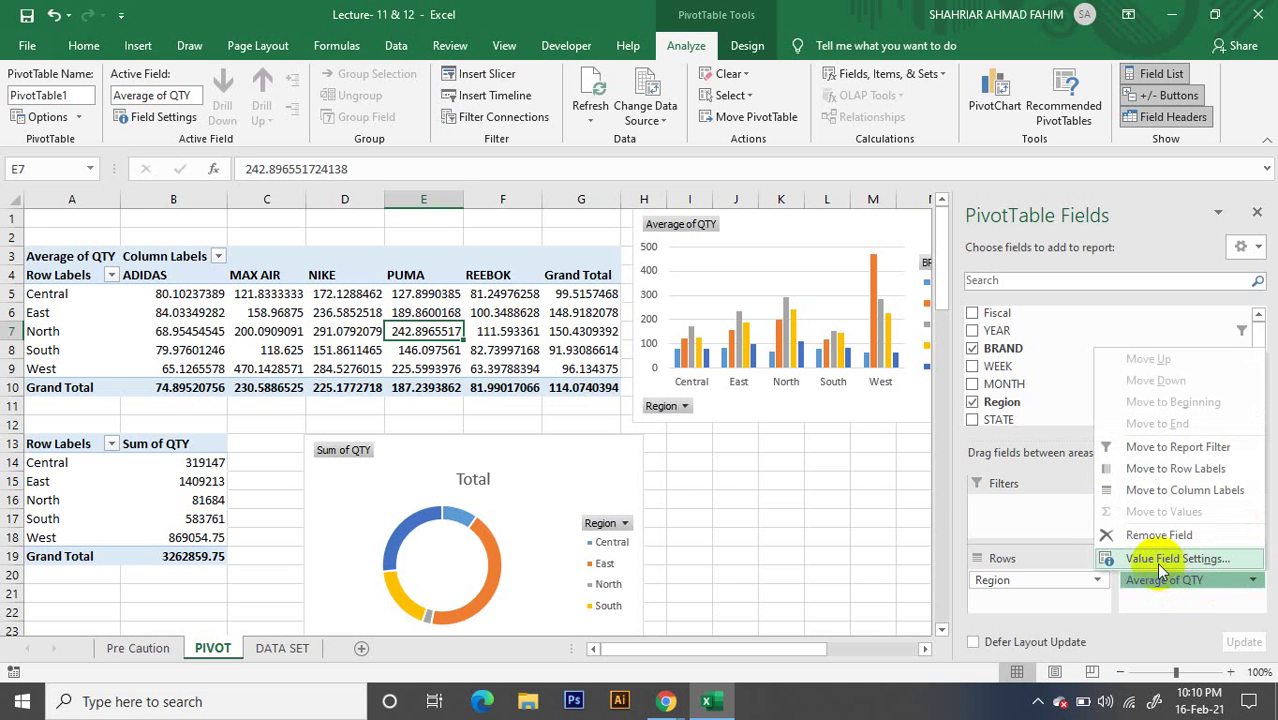
{"action": "left_click", "coordinate": [1155, 560]}
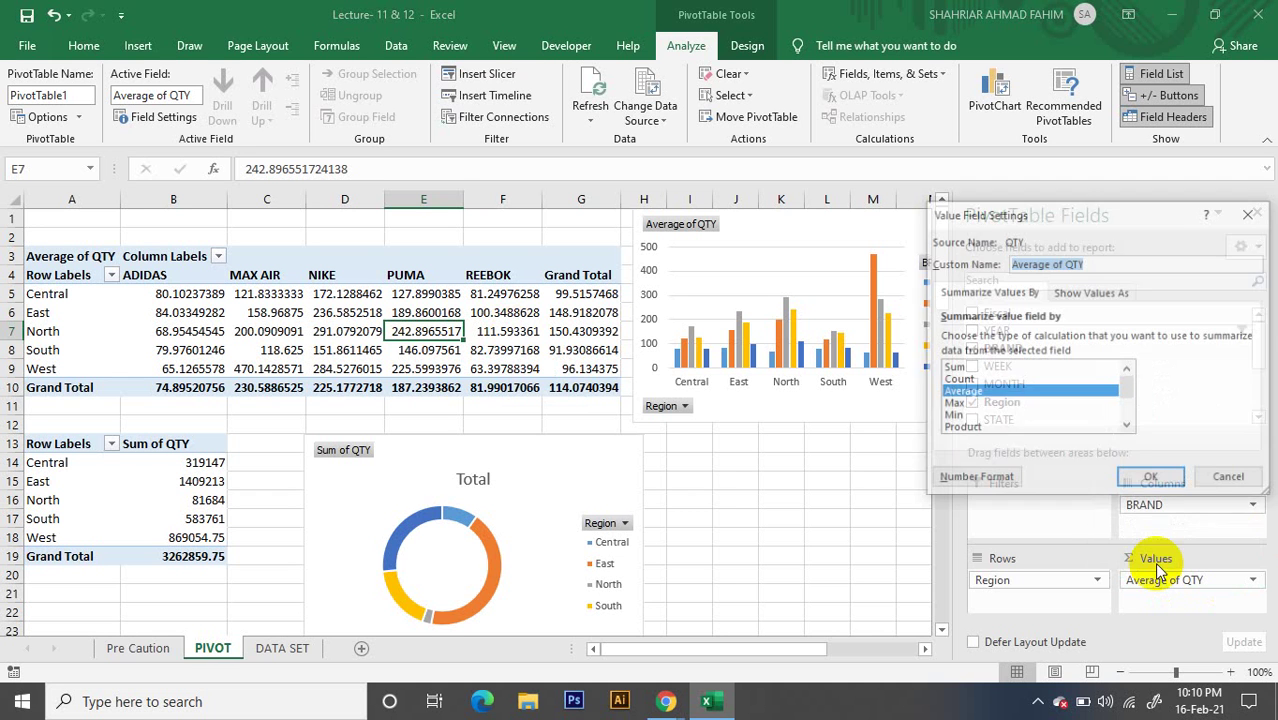
{"action": "left_click", "coordinate": [964, 381]}
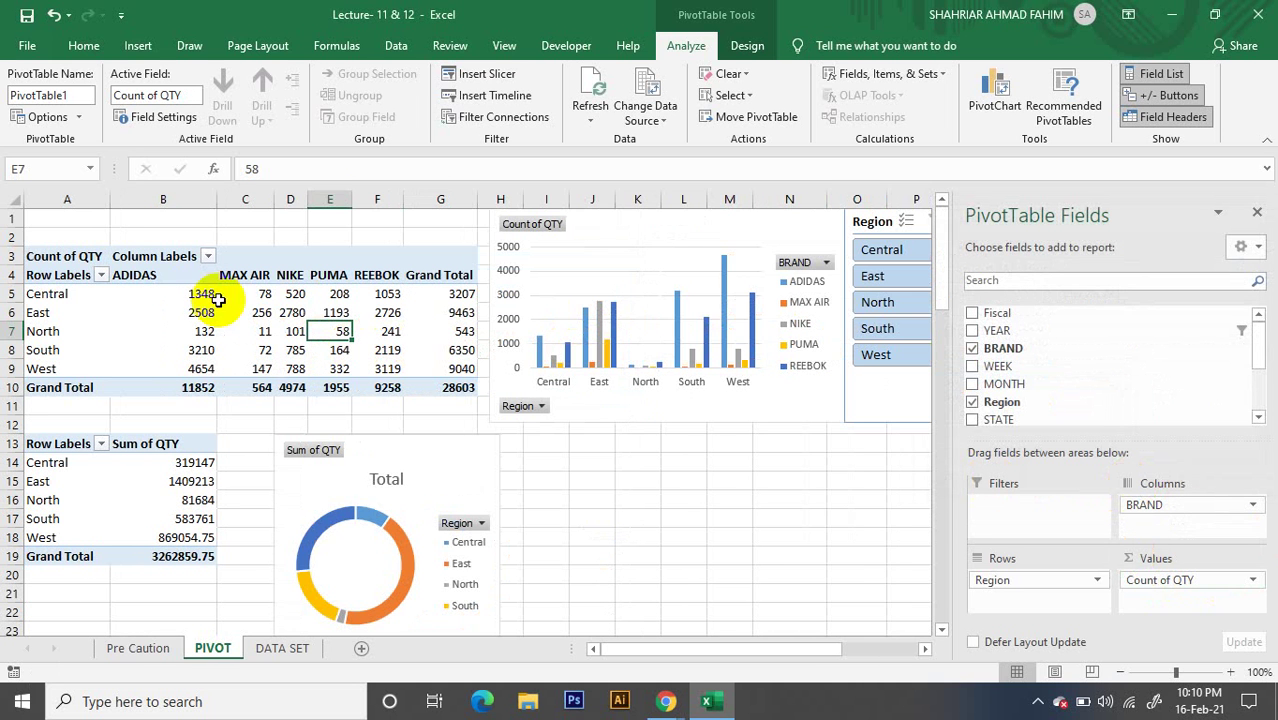
Examine the QTY counts for each region and brand in the upper PivotTable, including Central's ADIDAS entry
{"action": "left_click", "coordinate": [290, 312]}
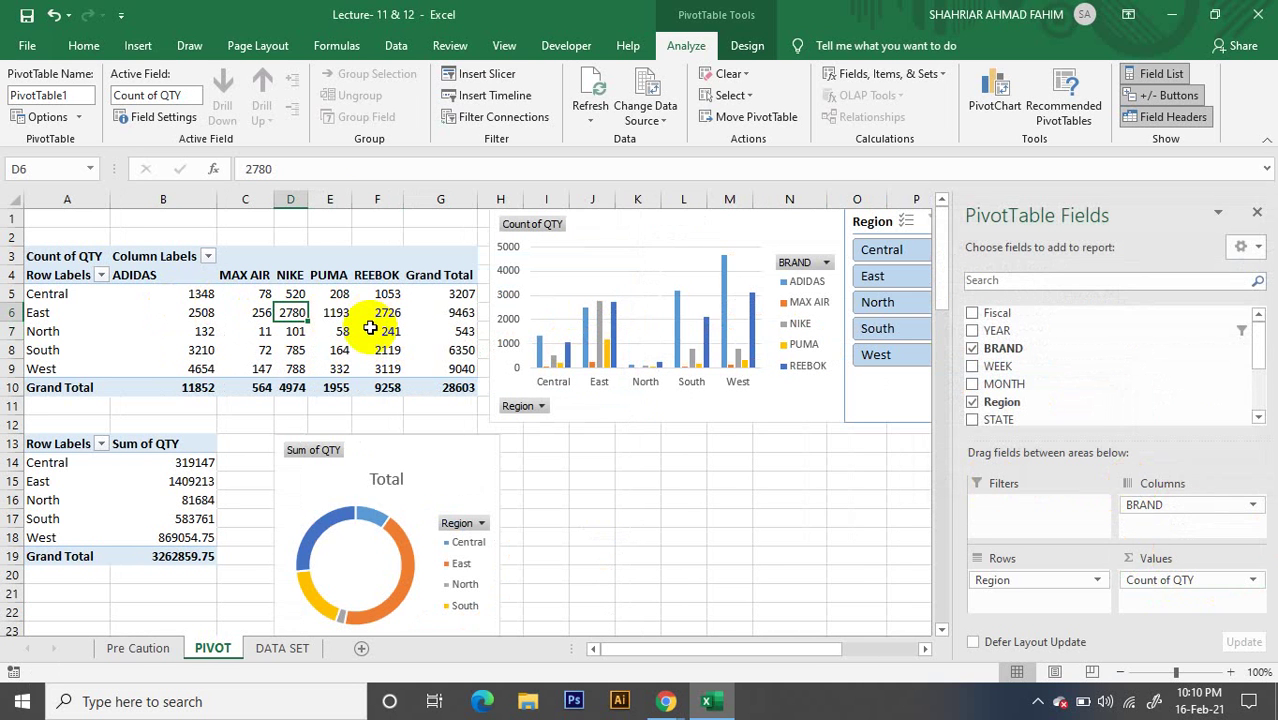
{"action": "mouse_move", "coordinate": [370, 328]}
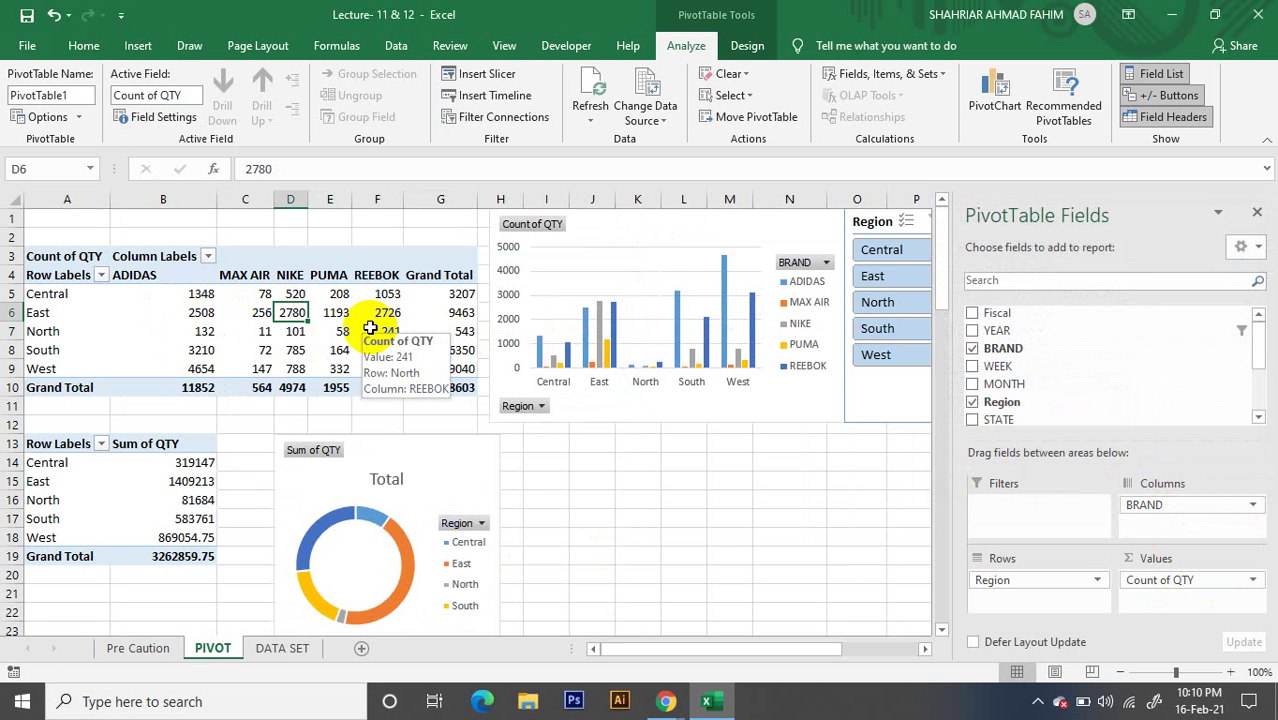
{"action": "left_click", "coordinate": [318, 332]}
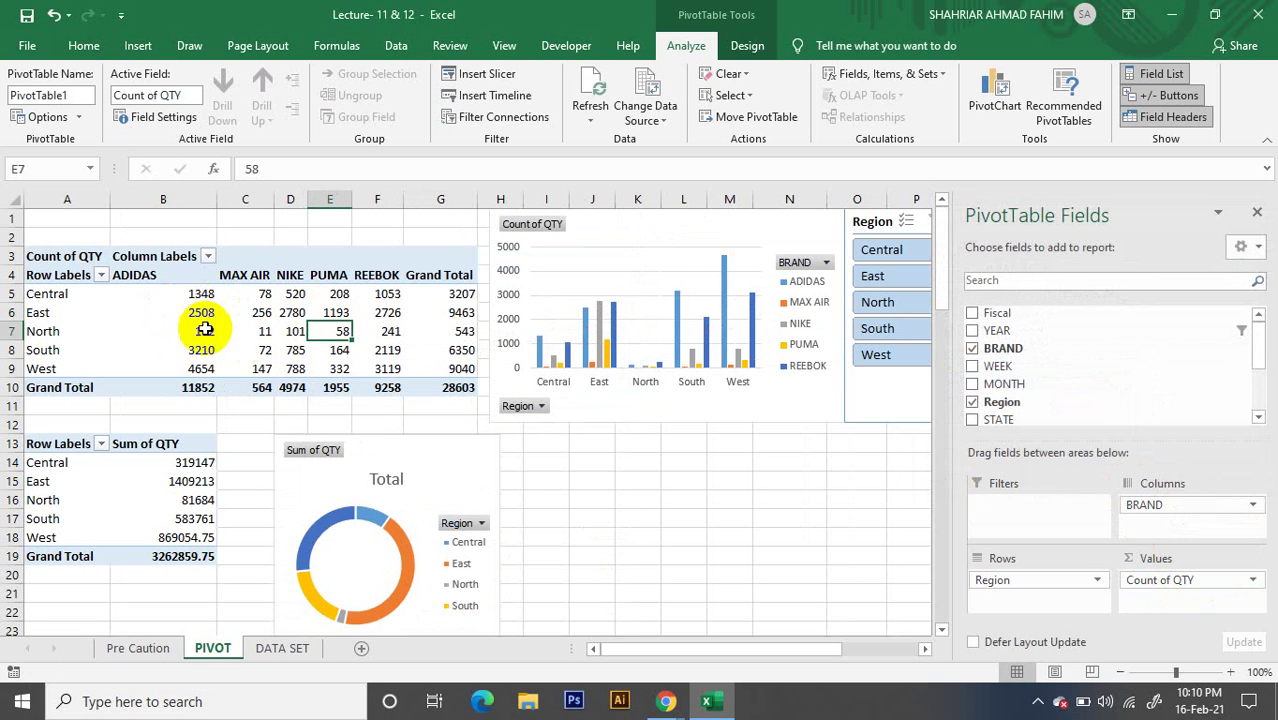
{"action": "left_click", "coordinate": [70, 295]}
{"action": "left_click", "coordinate": [179, 280]}
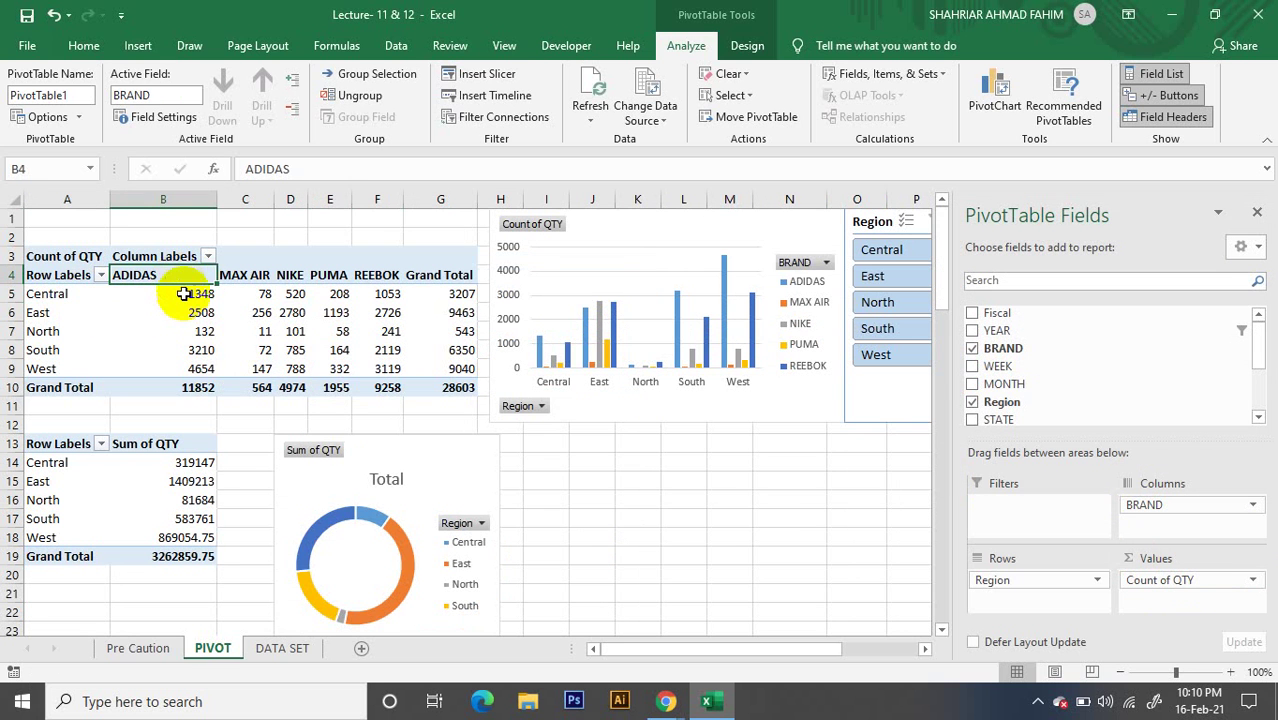
{"action": "left_click", "coordinate": [185, 297]}
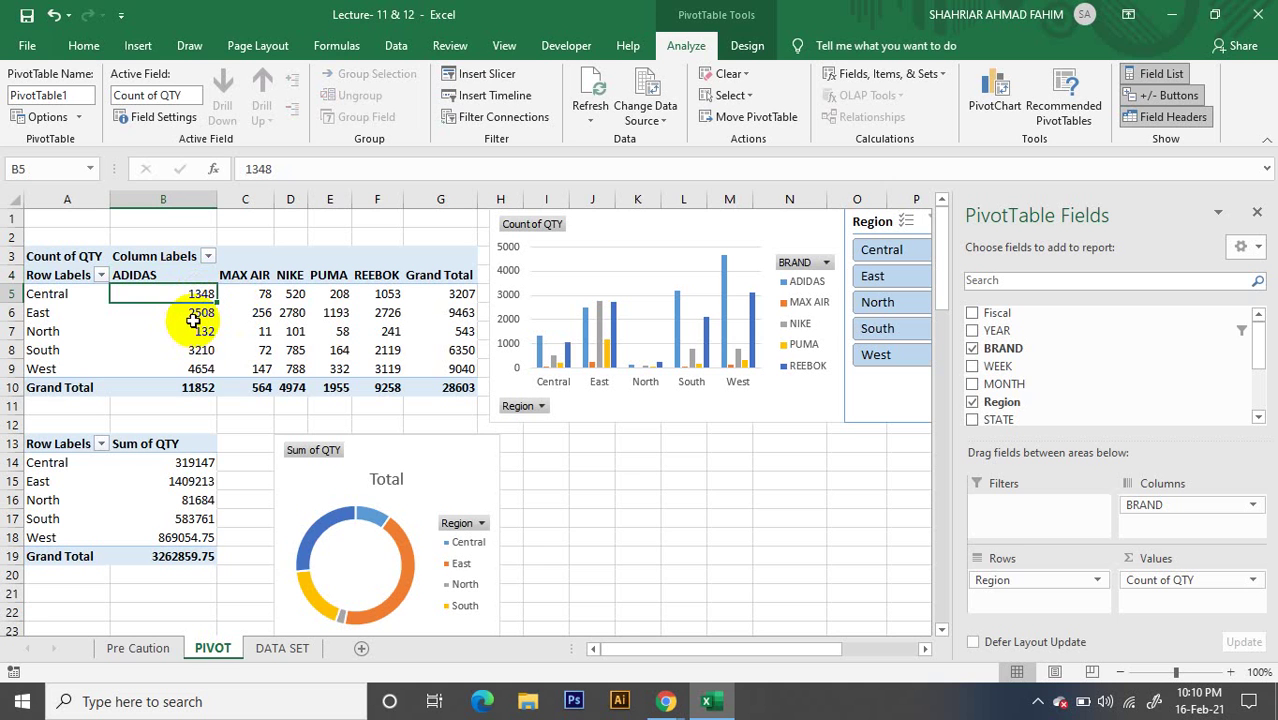
{"action": "left_click", "coordinate": [363, 326]}
{"action": "left_click", "coordinate": [321, 367]}
{"action": "left_click", "coordinate": [342, 346]}
{"action": "left_click", "coordinate": [341, 313]}
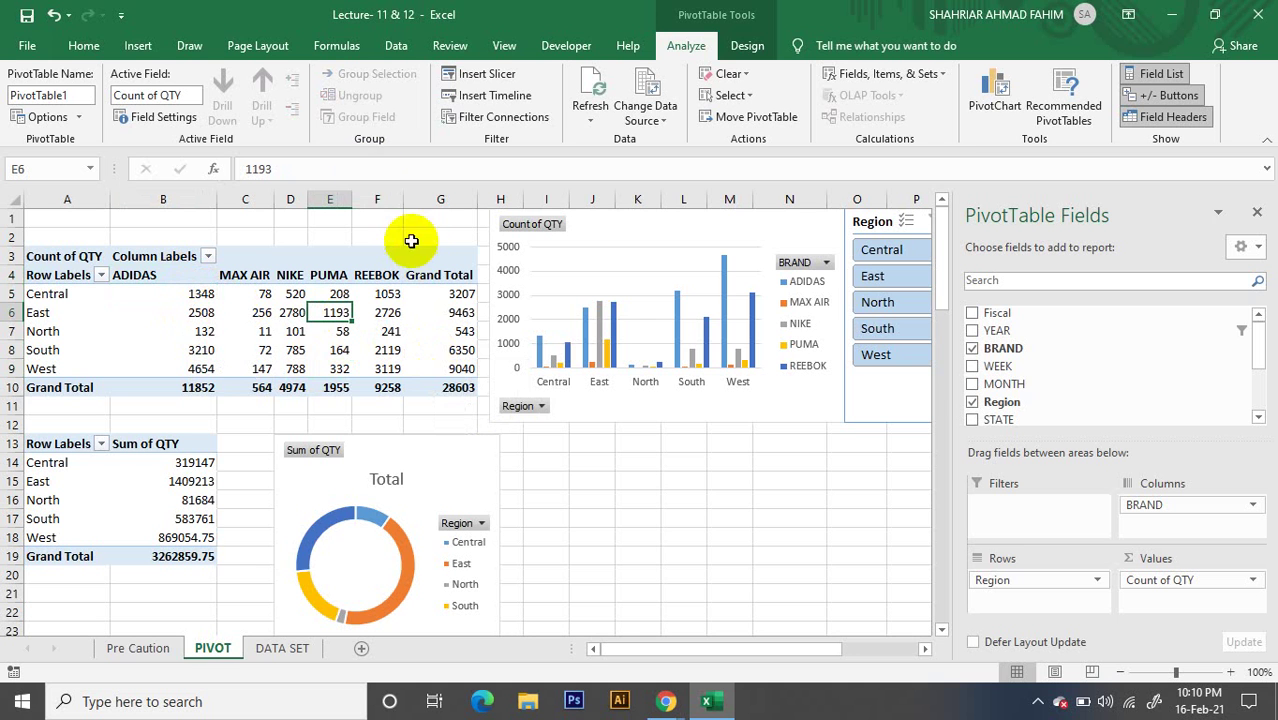
Close the PivotTable field list and delete the Region and BRAND slicers
{"action": "left_click", "coordinate": [1258, 214]}
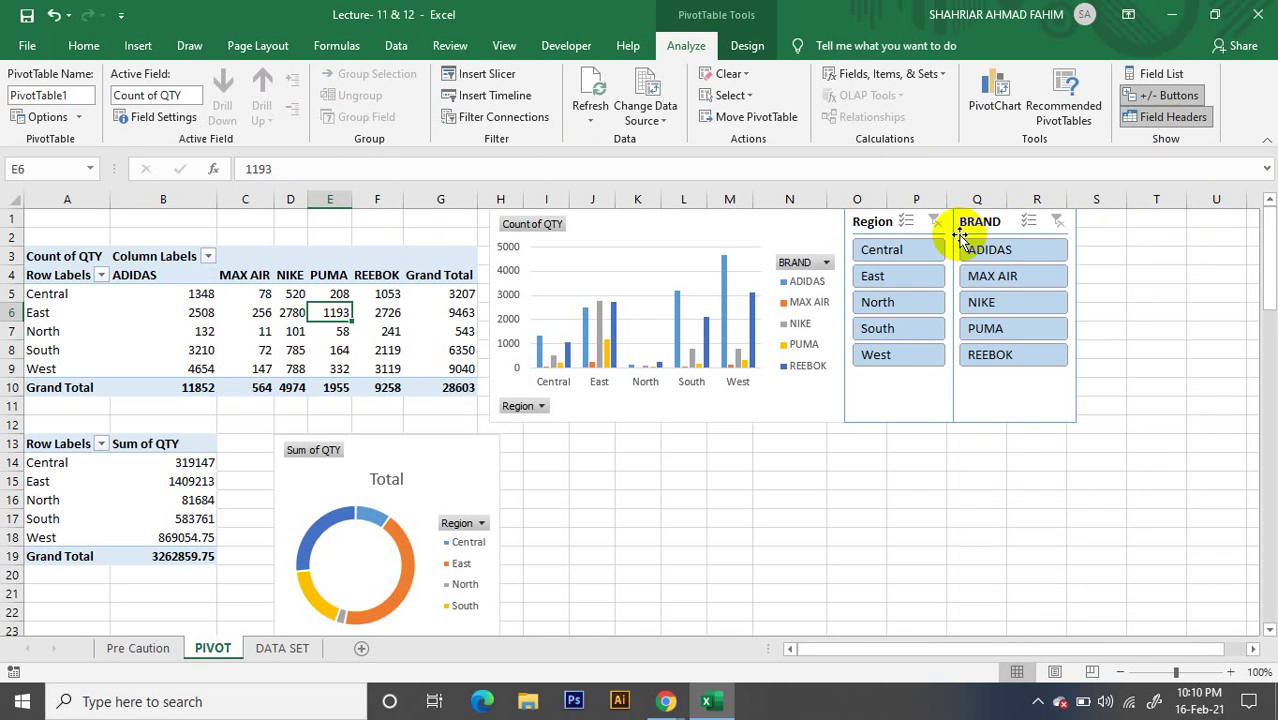
{"action": "left_click", "coordinate": [880, 220]}
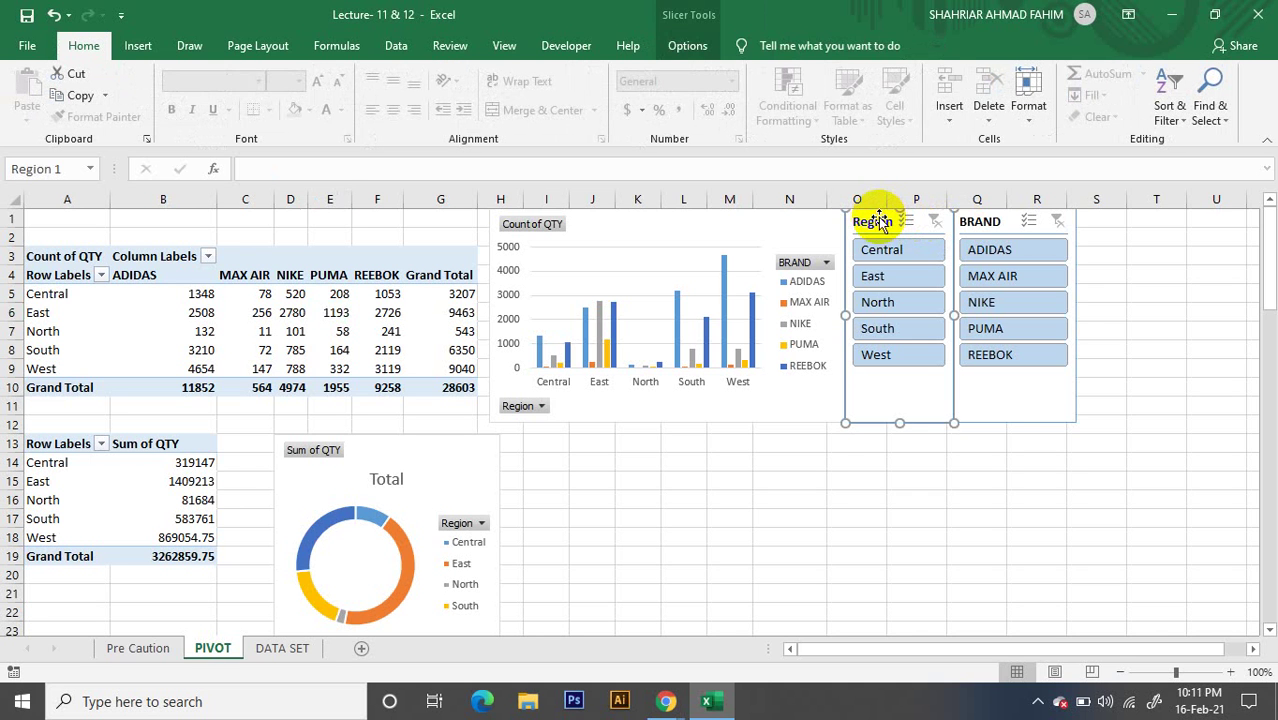
{"action": "key", "text": "Delete"}
{"action": "key", "text": "Delete"}
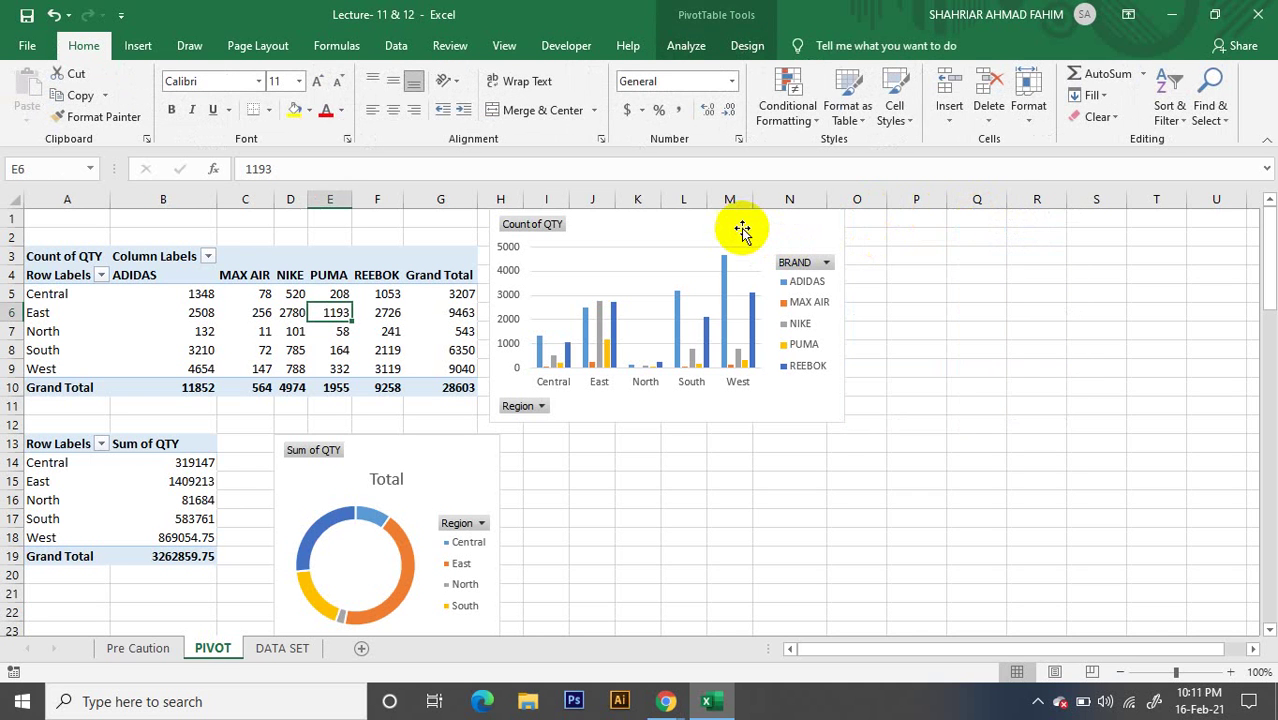
Delete the Count of QTY column chart and the Sum of QTY doughnut chart from the PIVOT sheet
{"action": "left_click", "coordinate": [741, 230]}
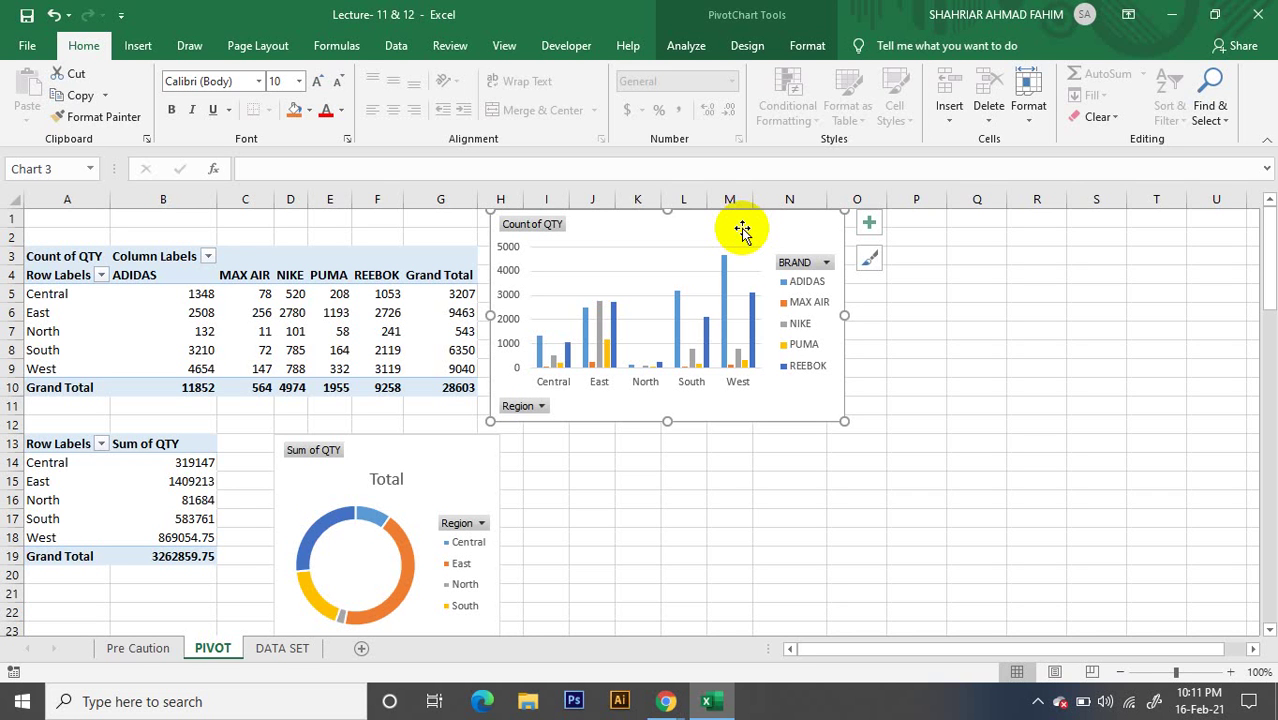
{"action": "key", "text": "Delete"}
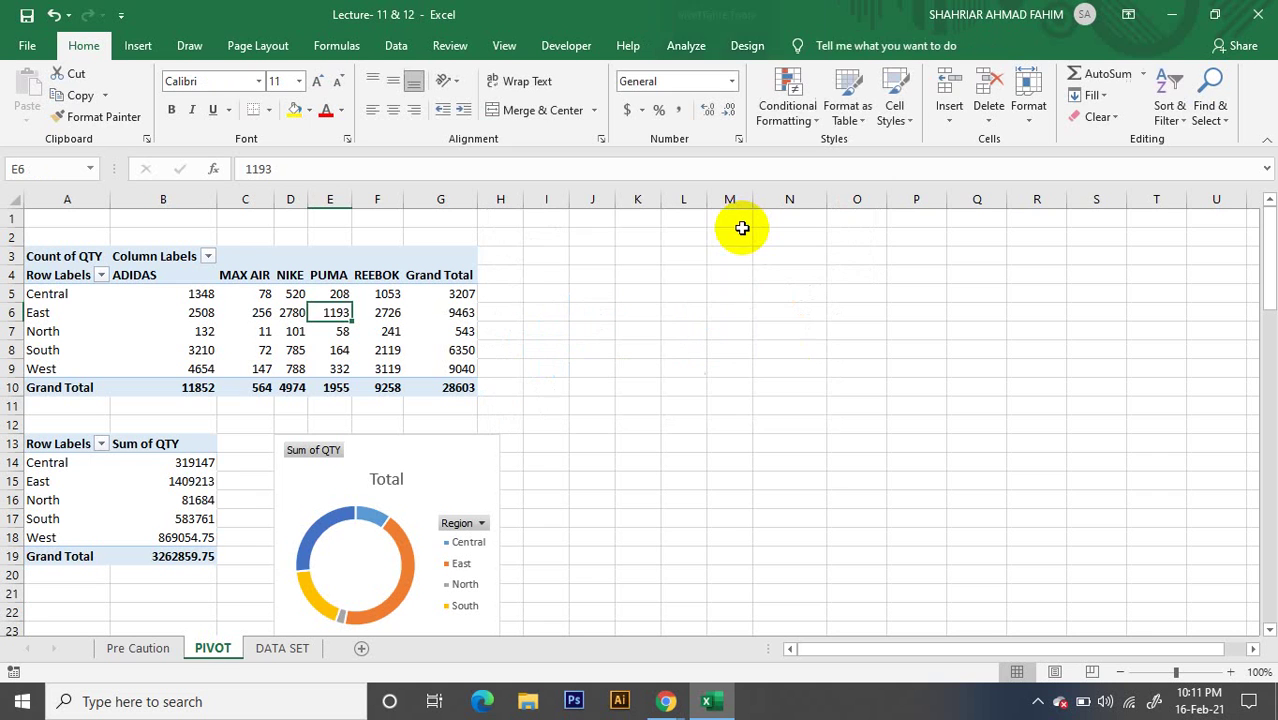
{"action": "left_click", "coordinate": [465, 465]}
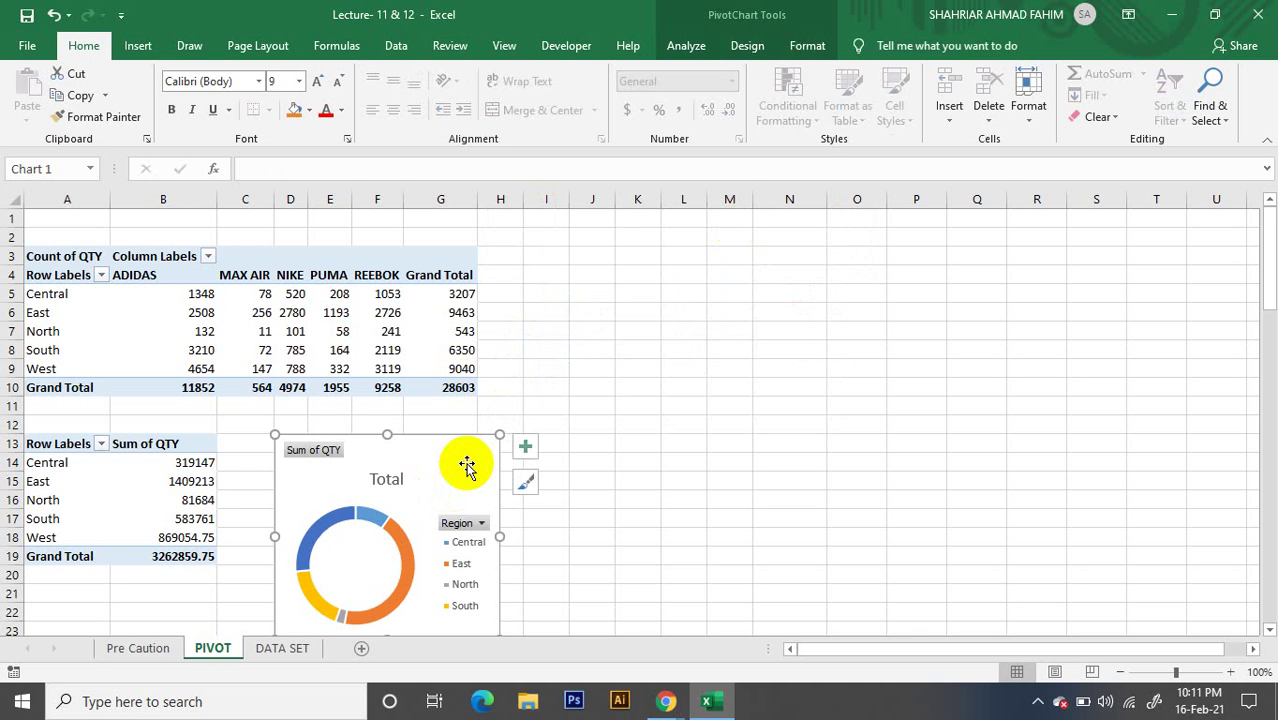
{"action": "key", "text": "Delete"}
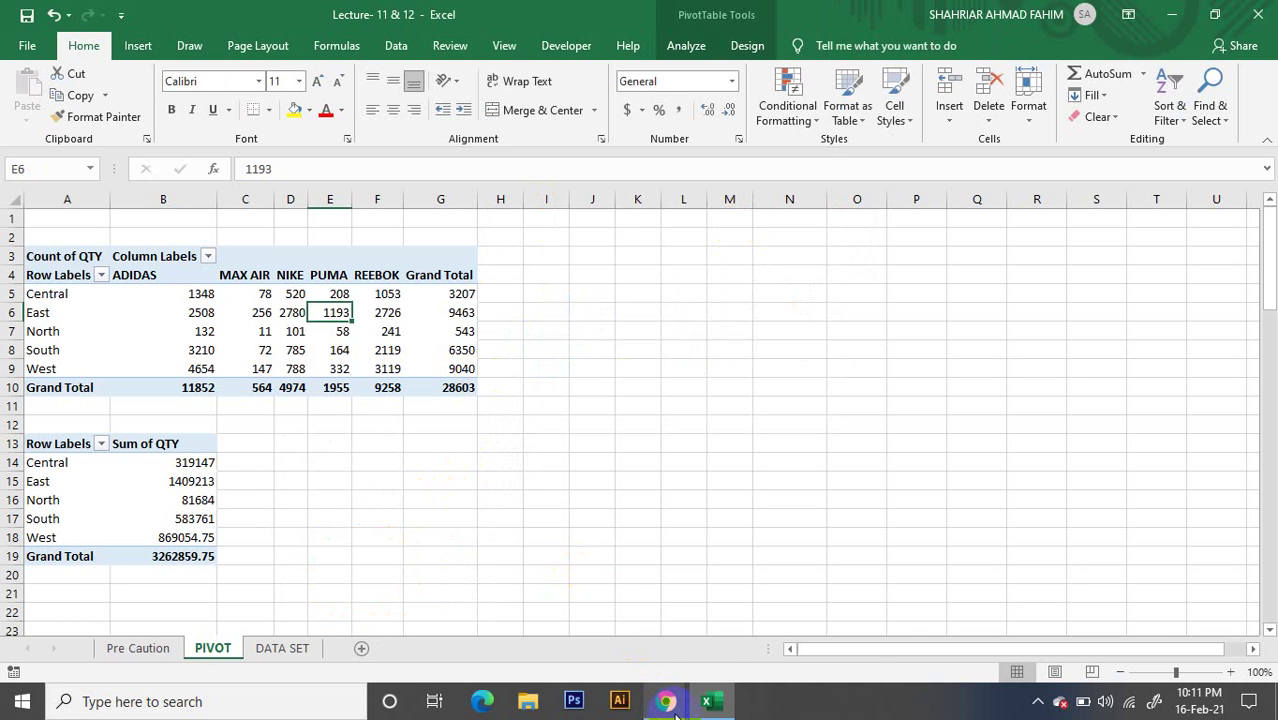
Switch to the Google Meet call in Chrome, leave the meeting, close the browser and minimise the Excel workbook
{"action": "mouse_move", "coordinate": [668, 706]}
{"action": "left_click", "coordinate": [585, 612]}
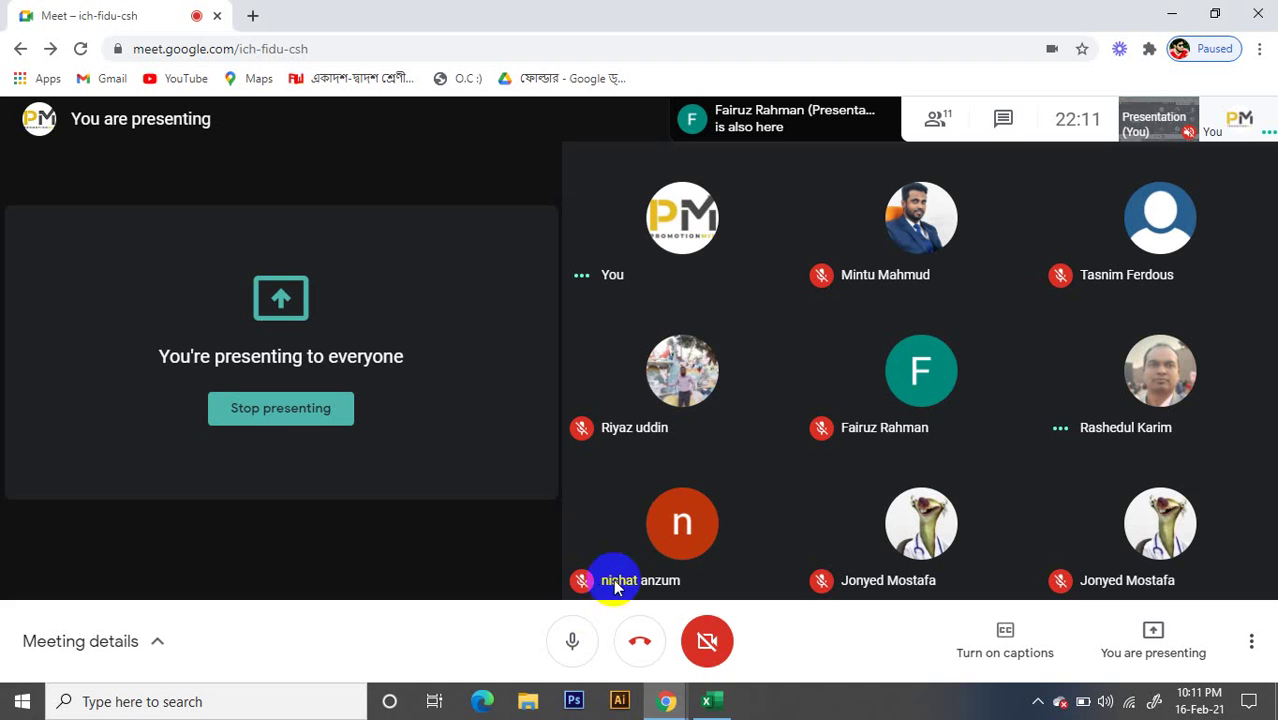
{"action": "mouse_move", "coordinate": [650, 536]}
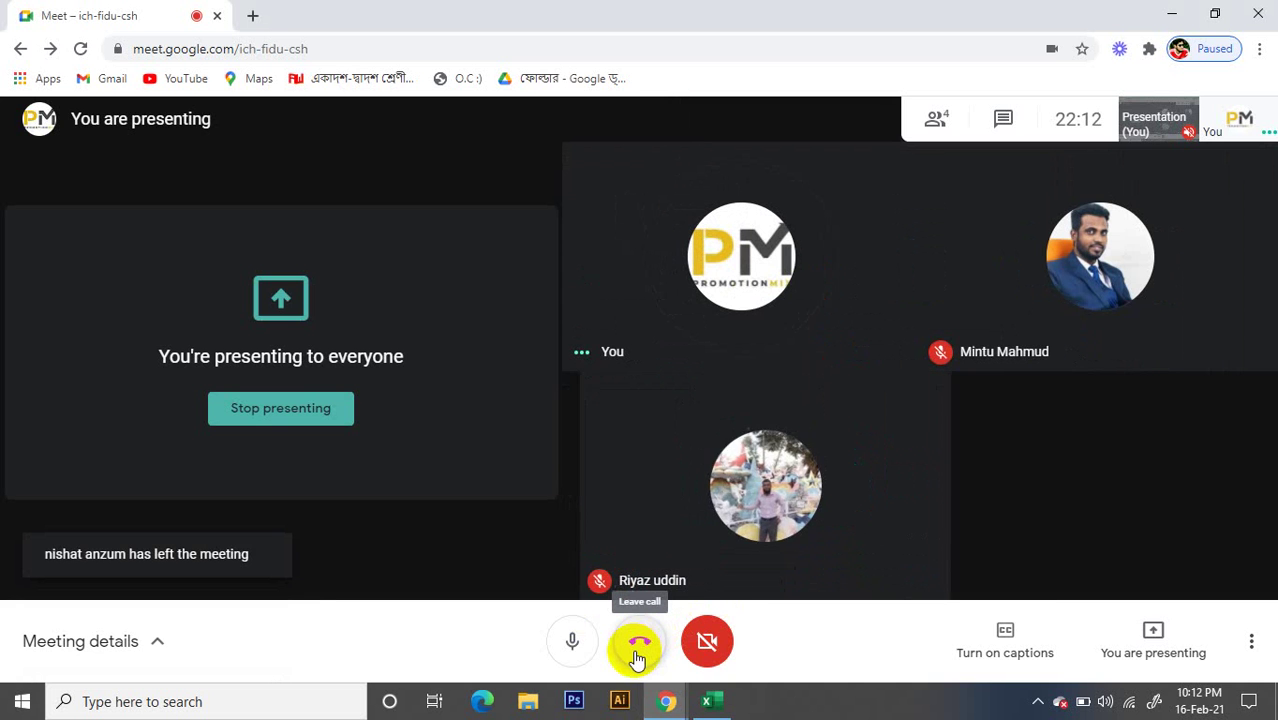
{"action": "left_click", "coordinate": [638, 650]}
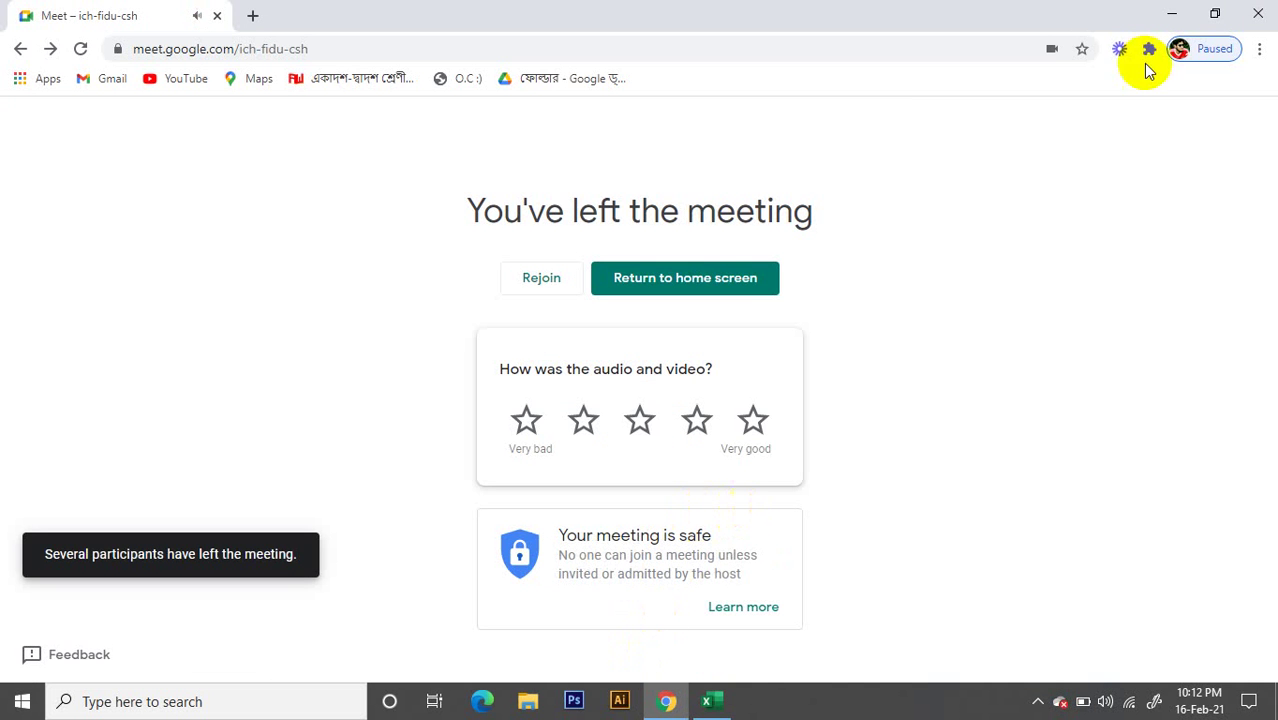
{"action": "left_click", "coordinate": [1259, 20]}
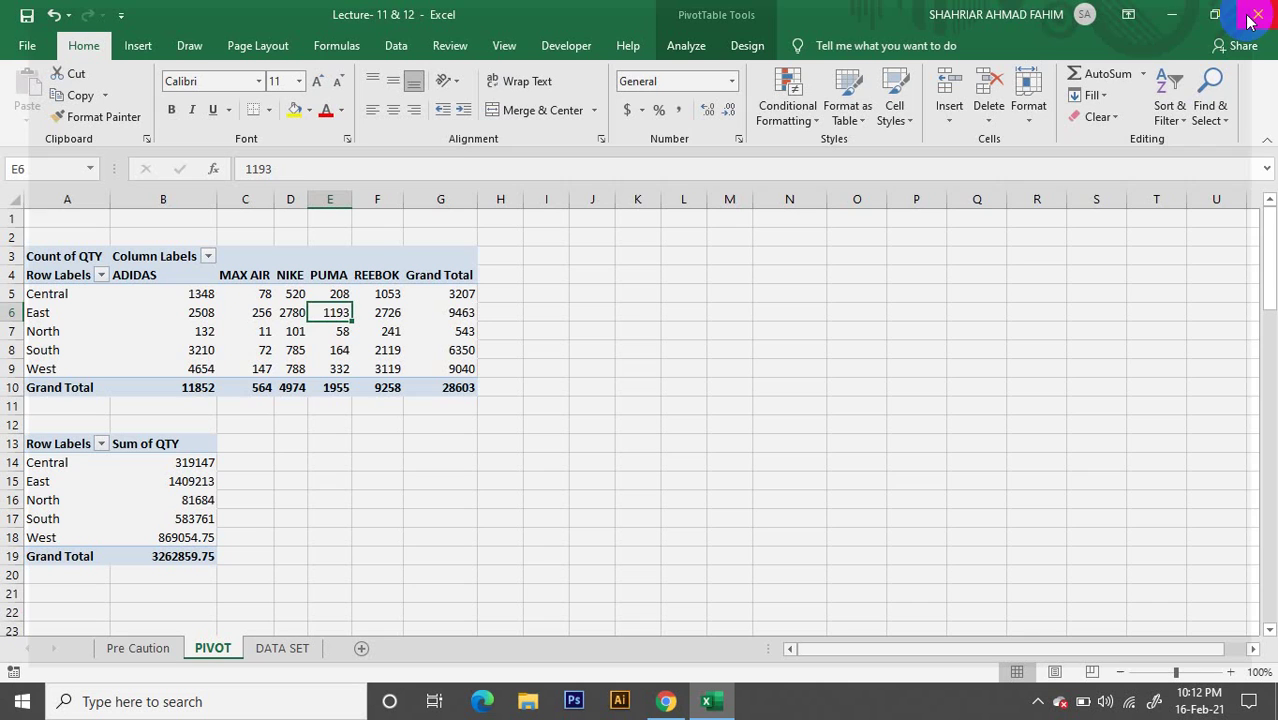
{"action": "left_click", "coordinate": [1165, 20]}
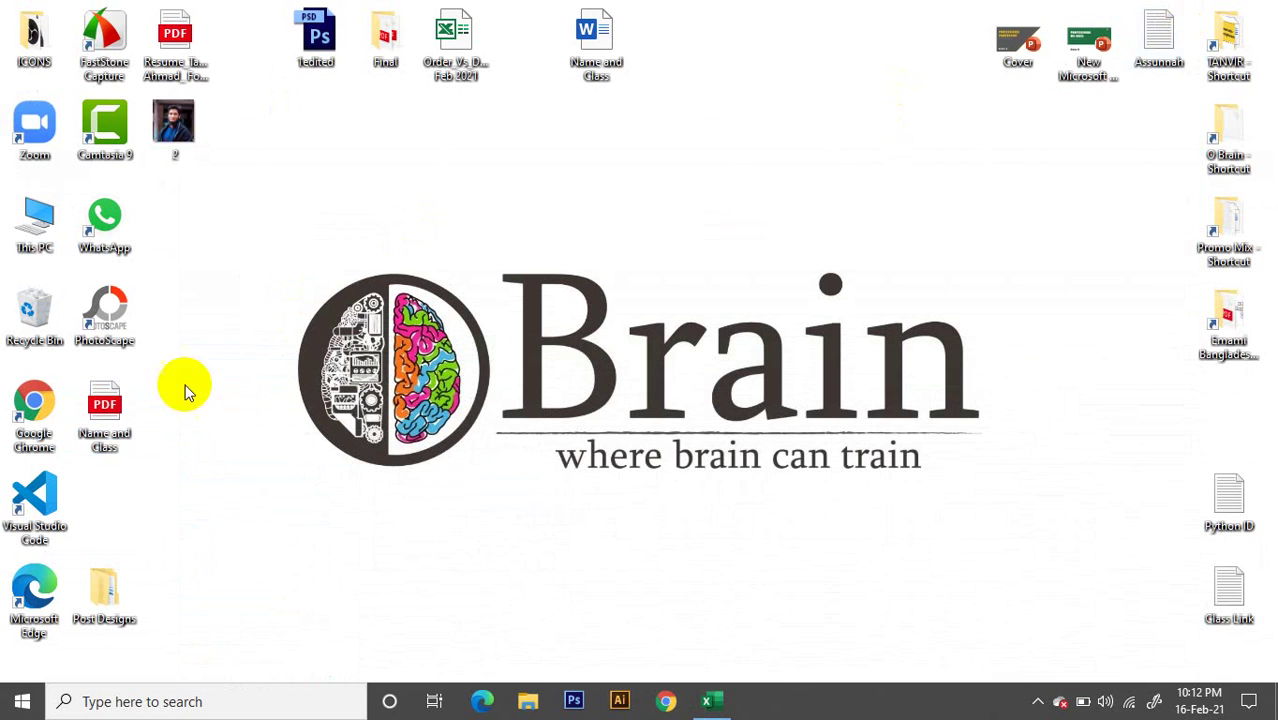